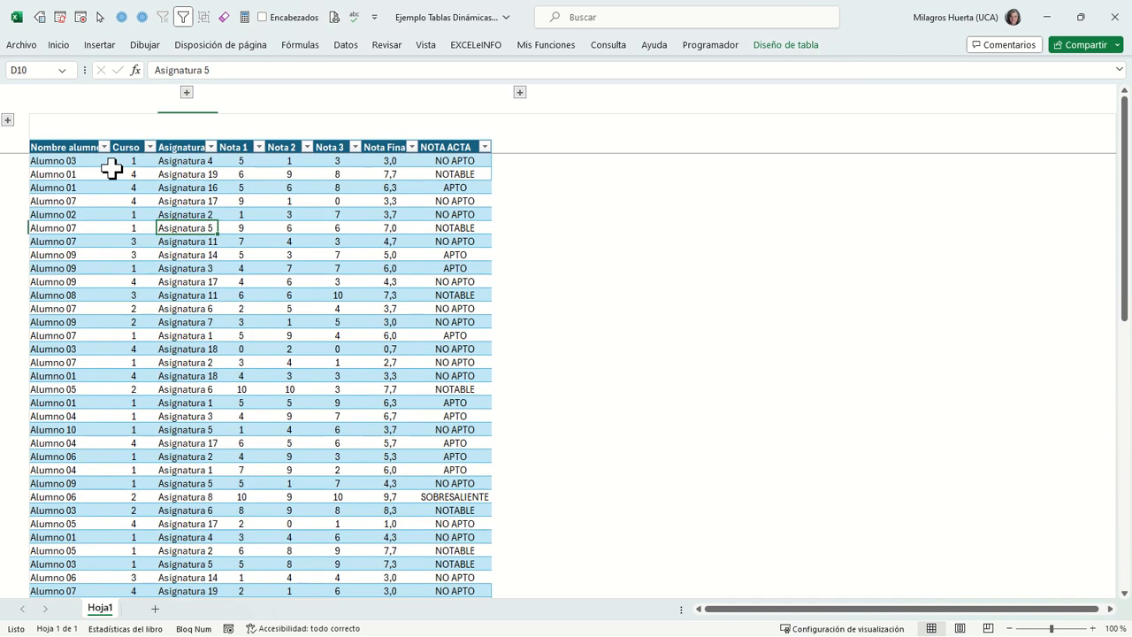
# - Check the filter menu of the Nombre alumno column and the table's name and design options
pyautogui.click(105, 148)
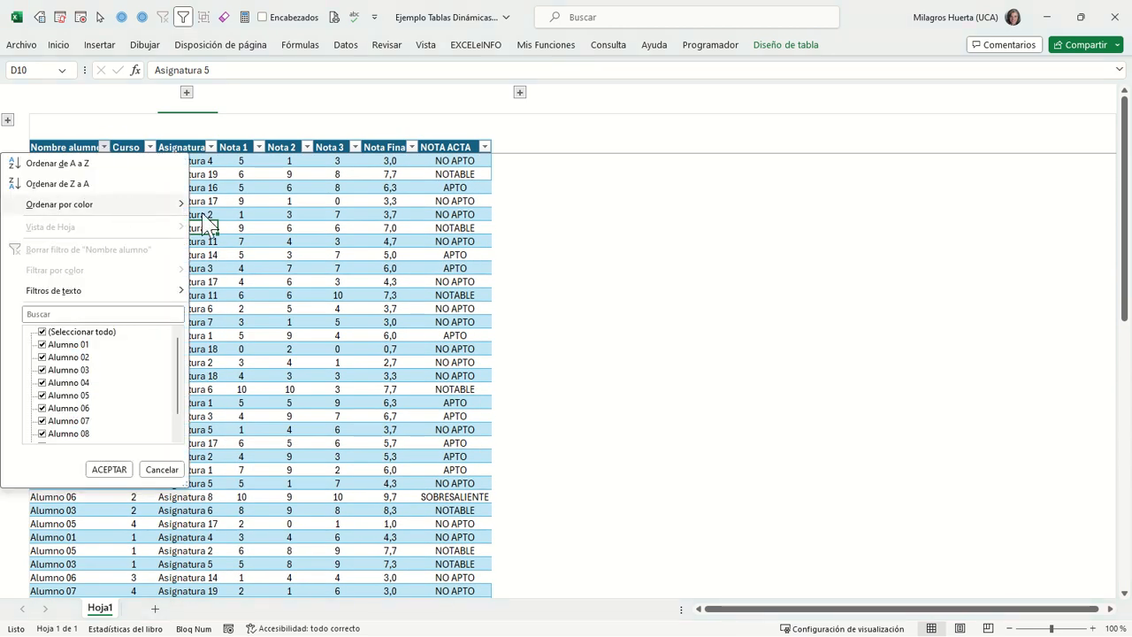
pyautogui.click(250, 242)
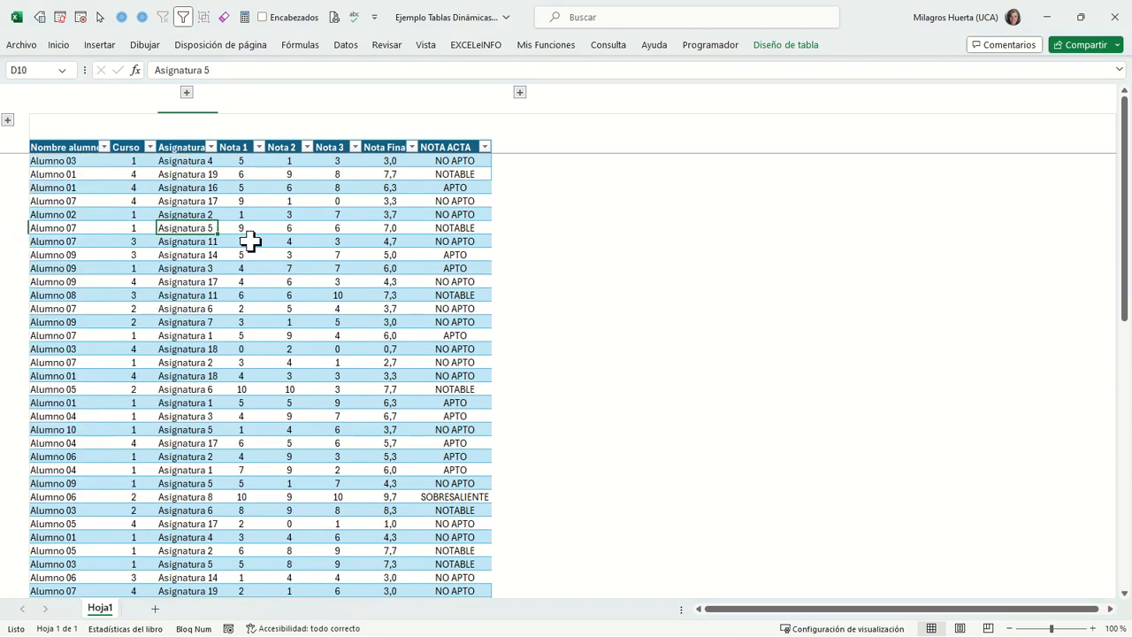
pyautogui.click(785, 49)
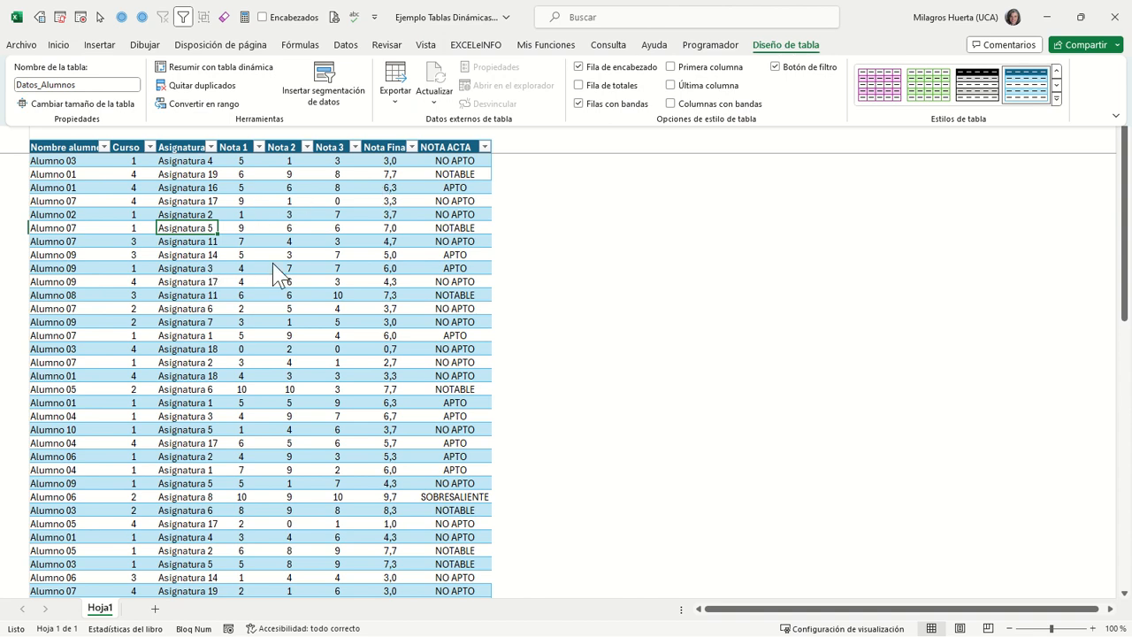
pyautogui.click(193, 263)
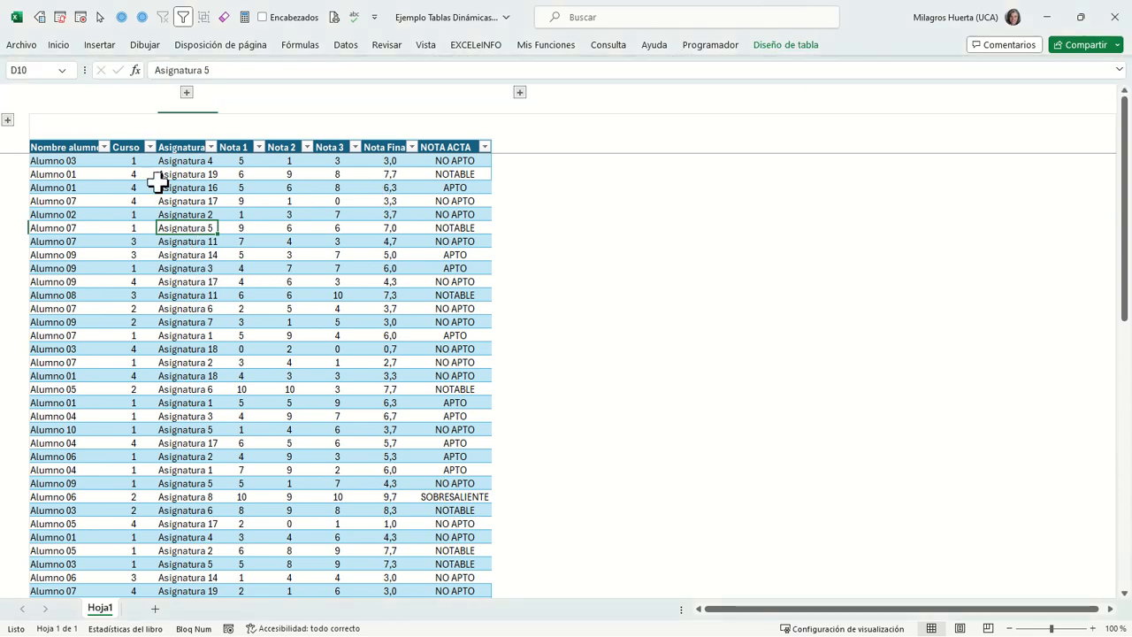
# - Examine the values offered by the filters of the Nombre alumno, Curso and Asignatura columns without applying any filter
pyautogui.click(105, 147)
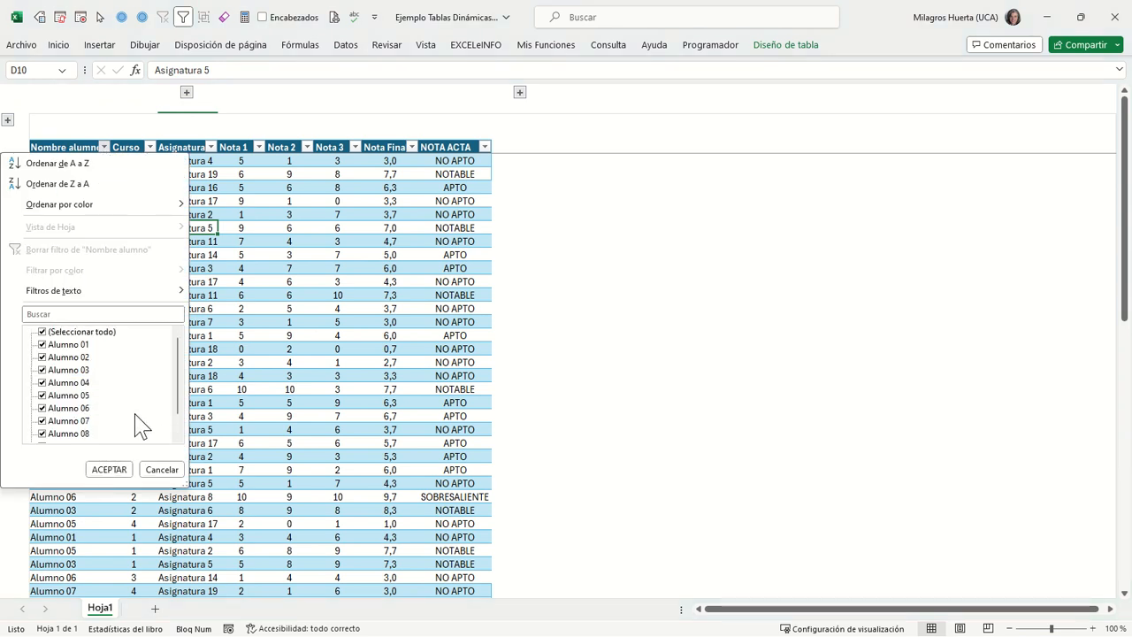
pyautogui.click(162, 470)
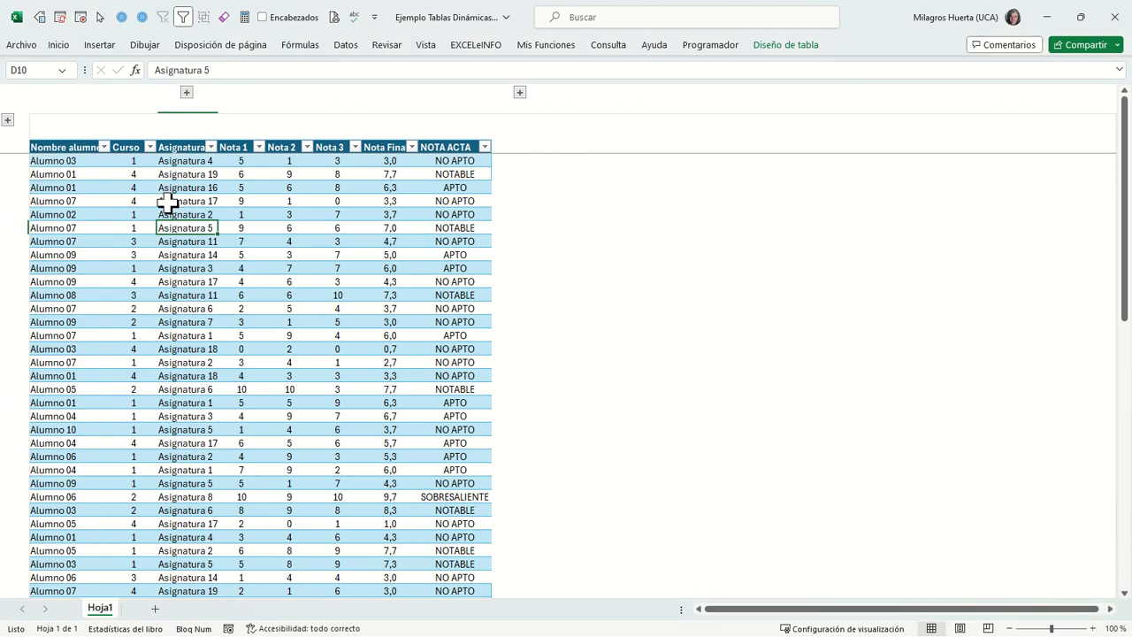
pyautogui.click(150, 147)
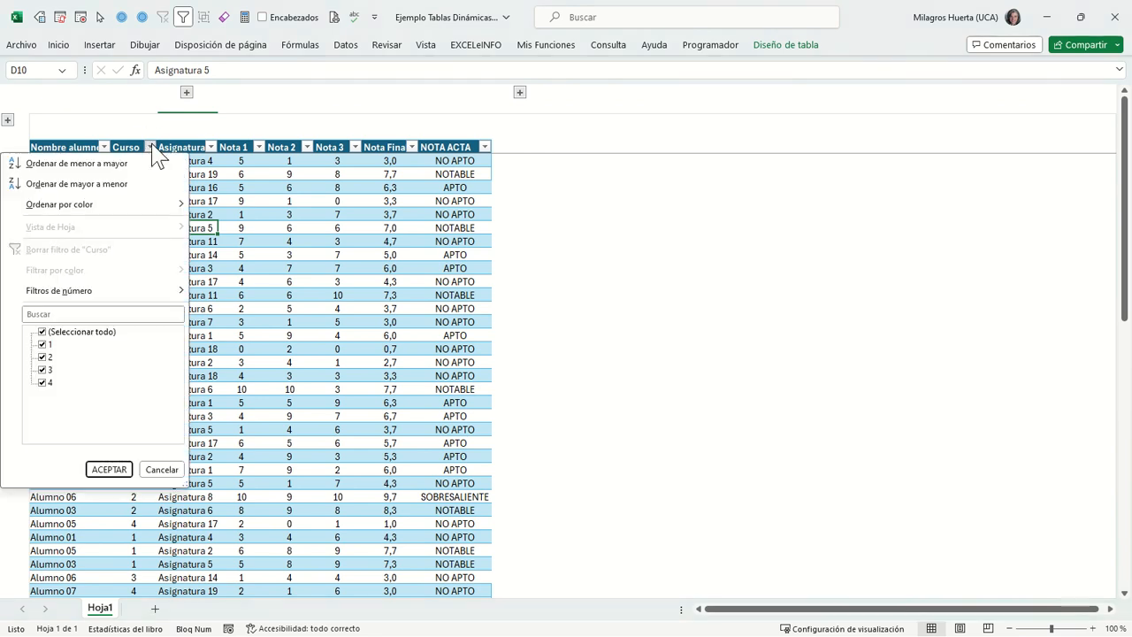
pyautogui.click(162, 470)
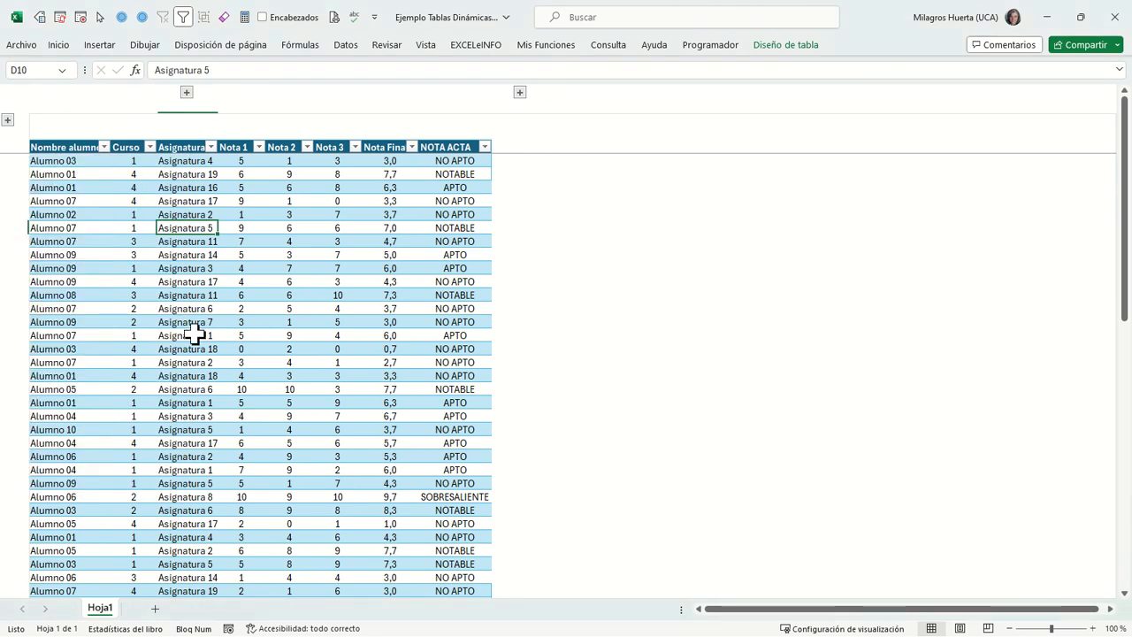
pyautogui.click(212, 147)
pyautogui.scroll(-2, 156, 439)
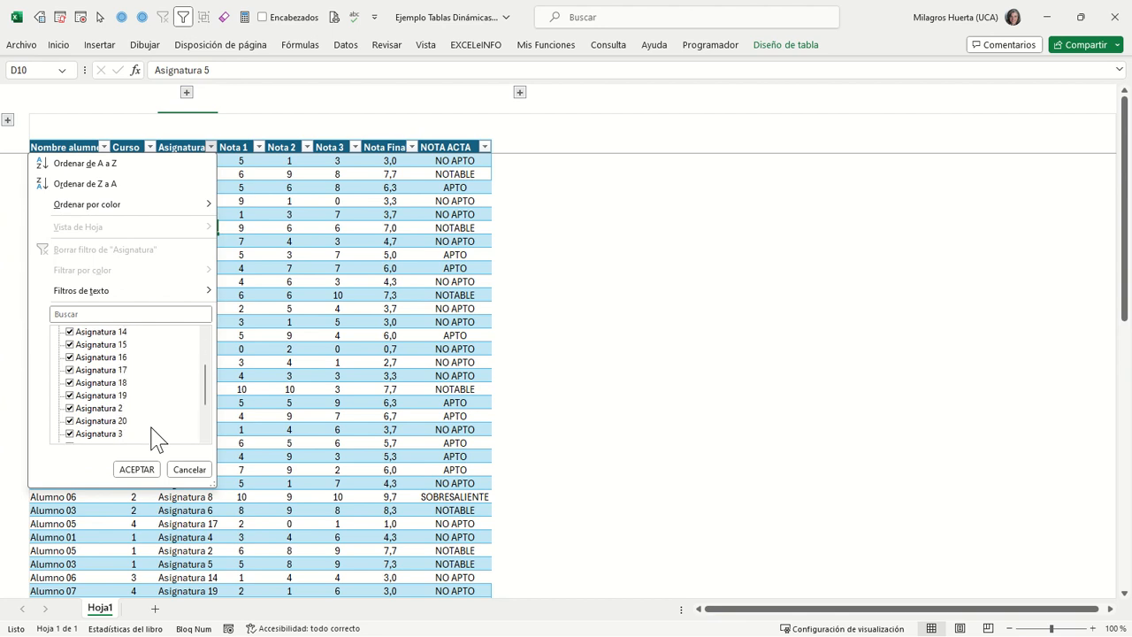
pyautogui.scroll(1, 156, 439)
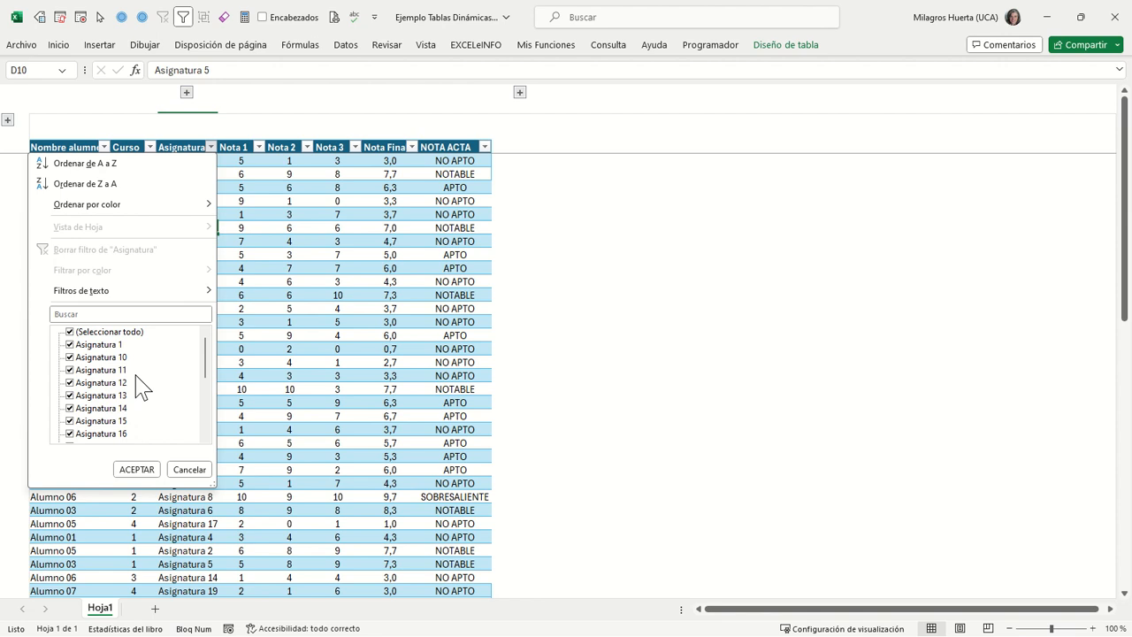
pyautogui.scroll(-3, 148, 387)
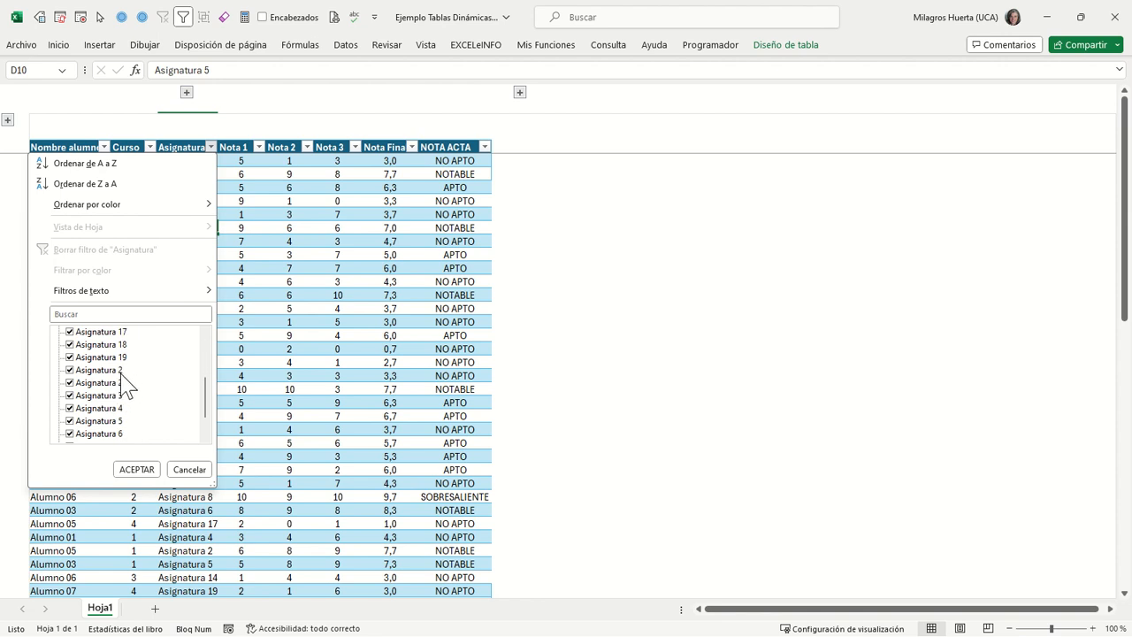
pyautogui.click(188, 470)
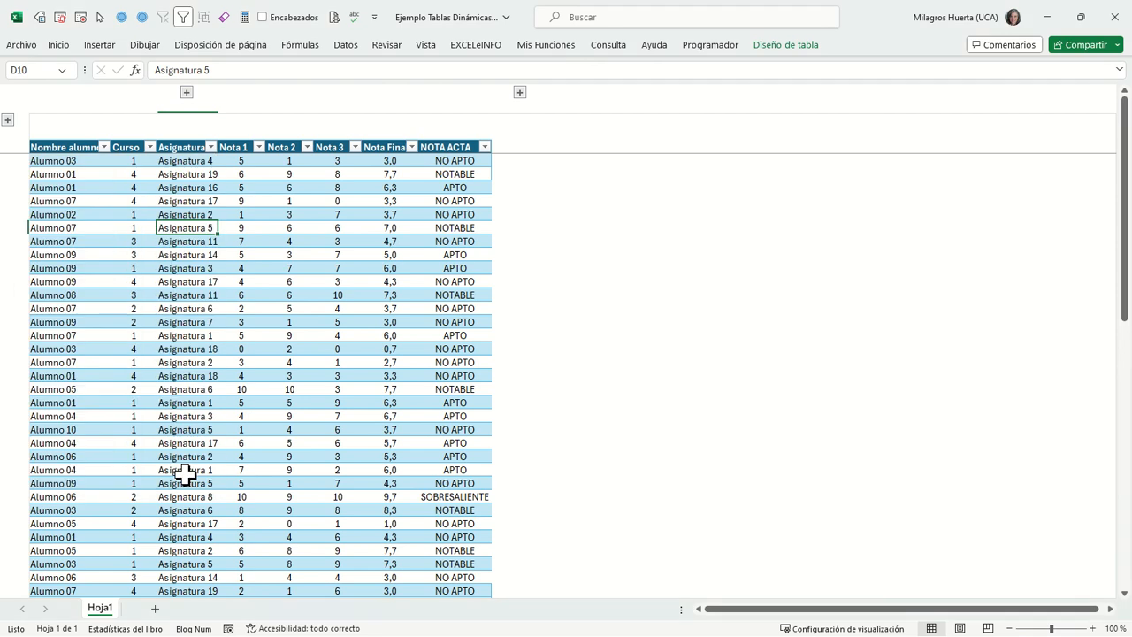
# - Examine the Nota 1 filter values and sample cells in the Nota 1, Nota 2, Nota 3, Nota Final and NOTA ACTA columns
pyautogui.click(260, 149)
pyautogui.scroll(-1, 205, 383)
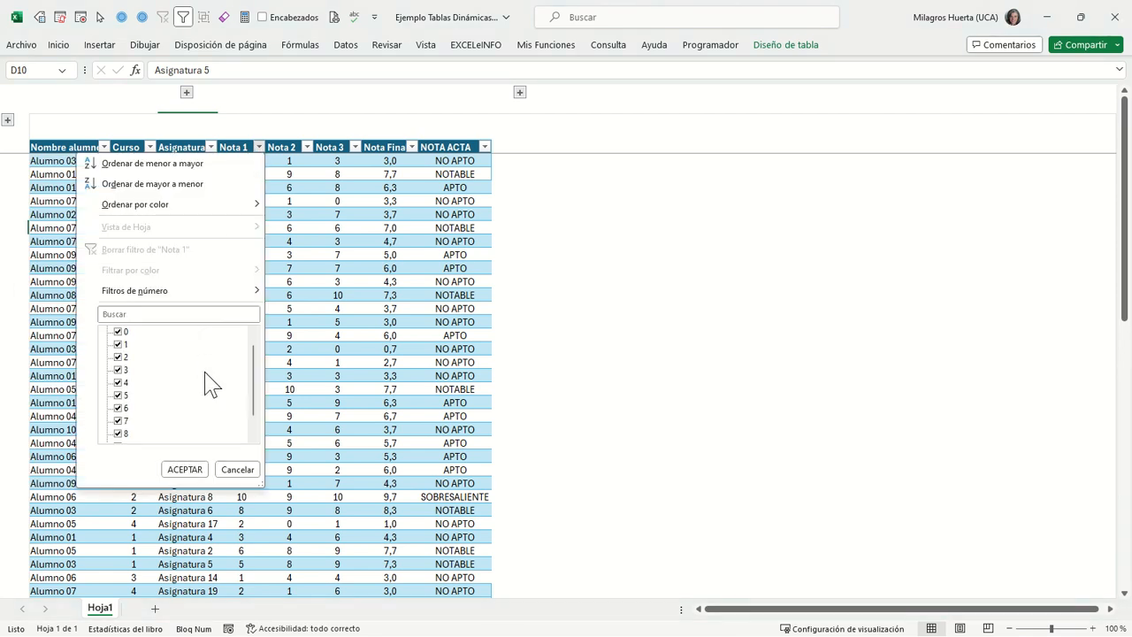
pyautogui.click(292, 295)
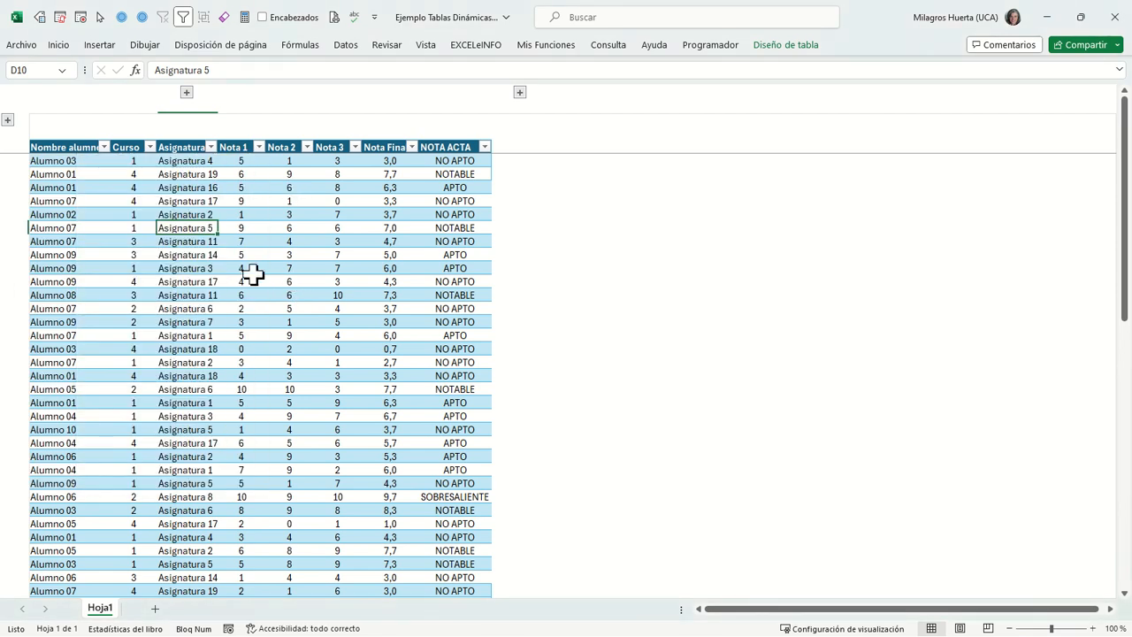
pyautogui.click(245, 243)
pyautogui.click(289, 242)
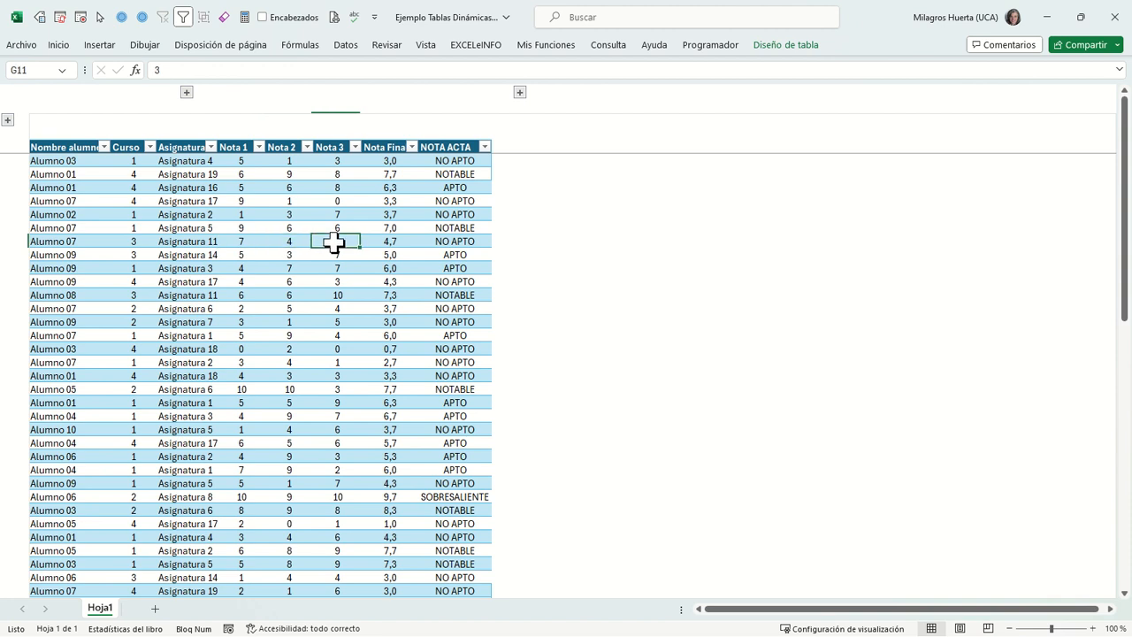
pyautogui.click(336, 241)
pyautogui.click(391, 186)
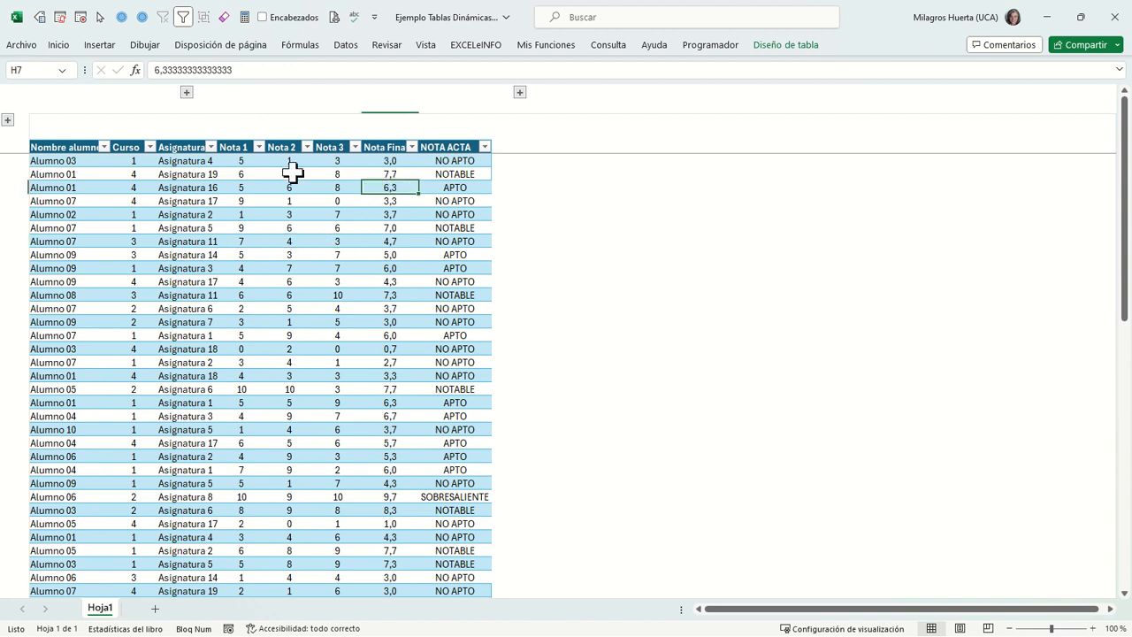
pyautogui.click(449, 160)
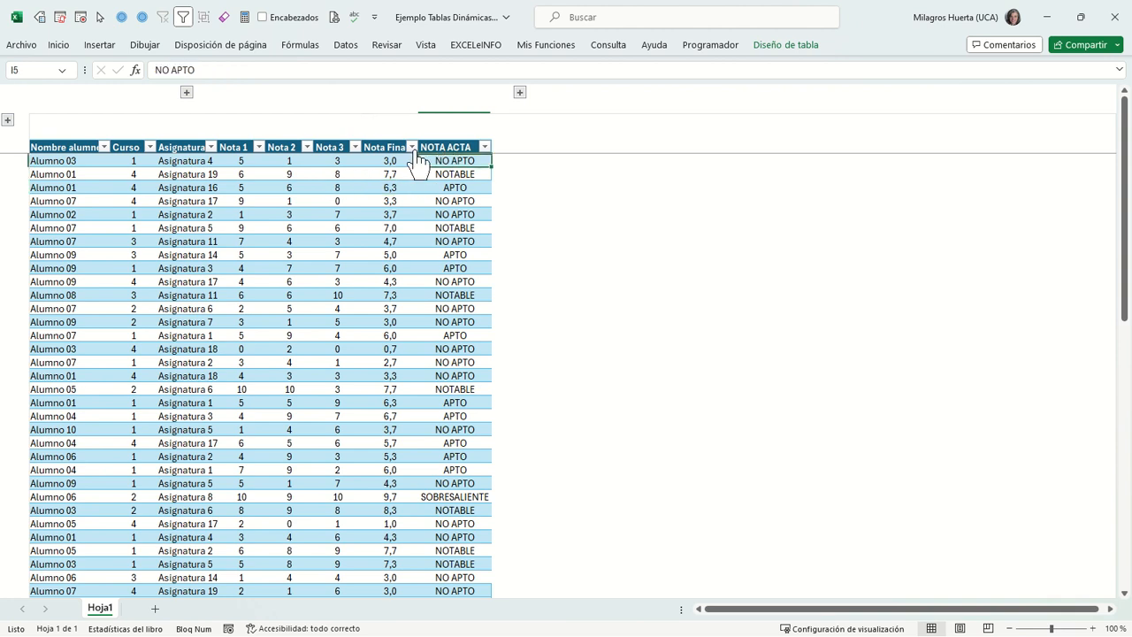
# - Examine the values offered by the Nota Final and NOTA ACTA filters without applying any filter
pyautogui.click(412, 148)
pyautogui.scroll(-5, 316, 379)
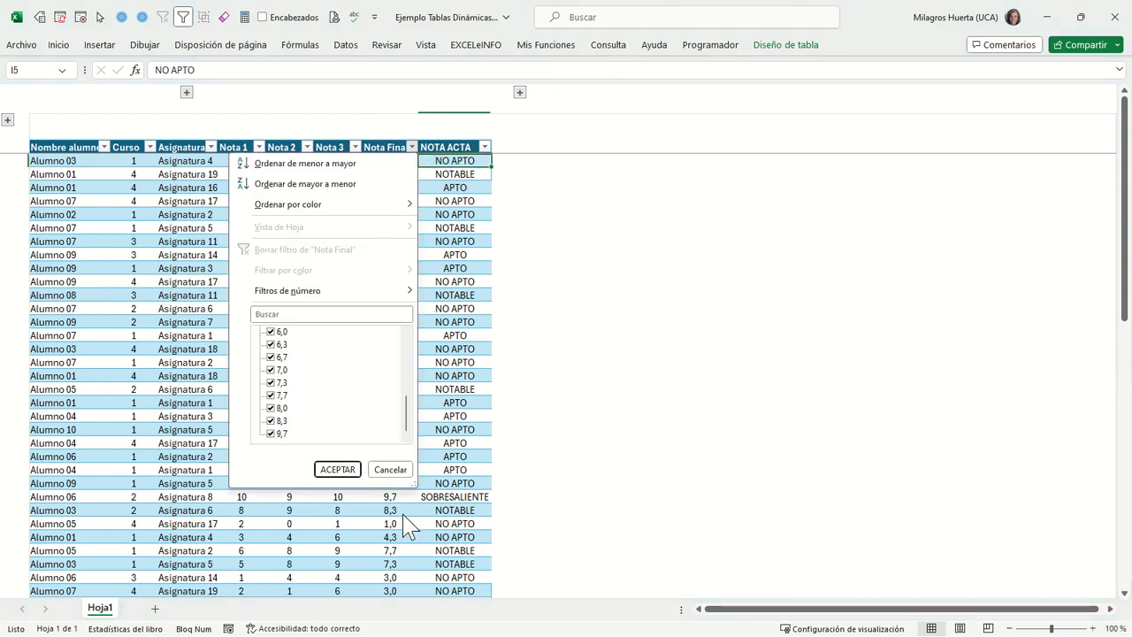
pyautogui.click(390, 470)
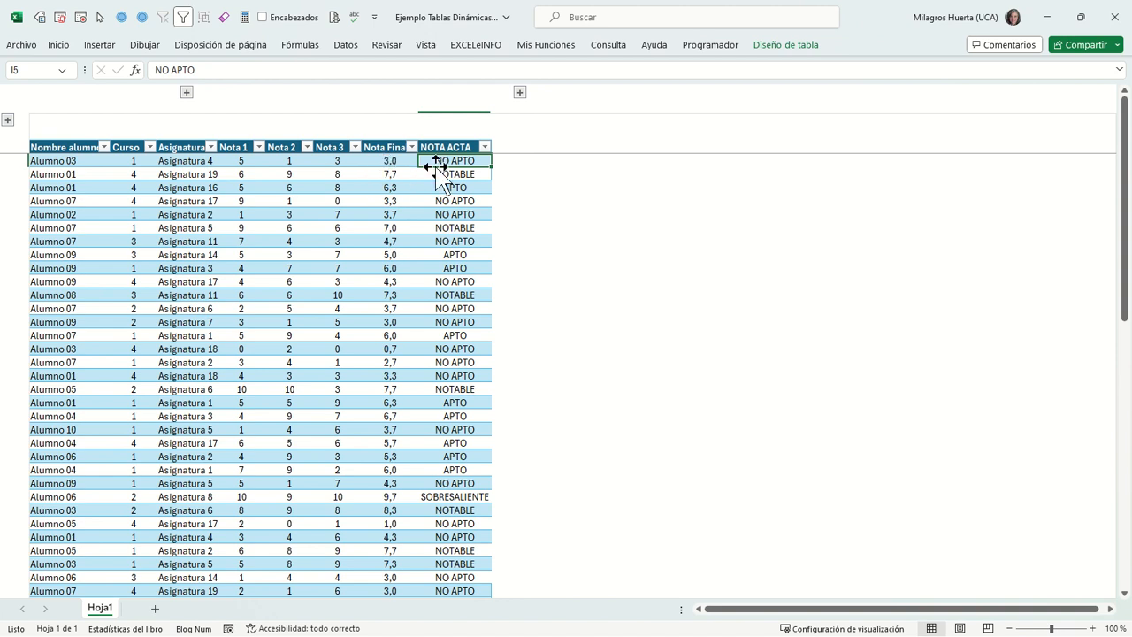
pyautogui.click(485, 148)
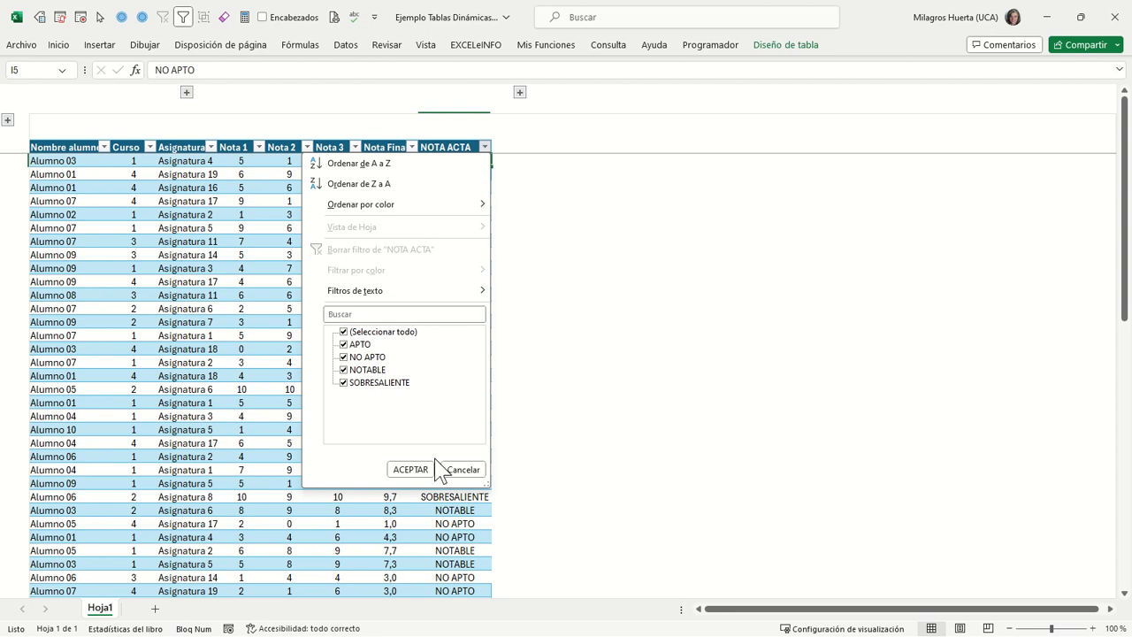
pyautogui.click(462, 469)
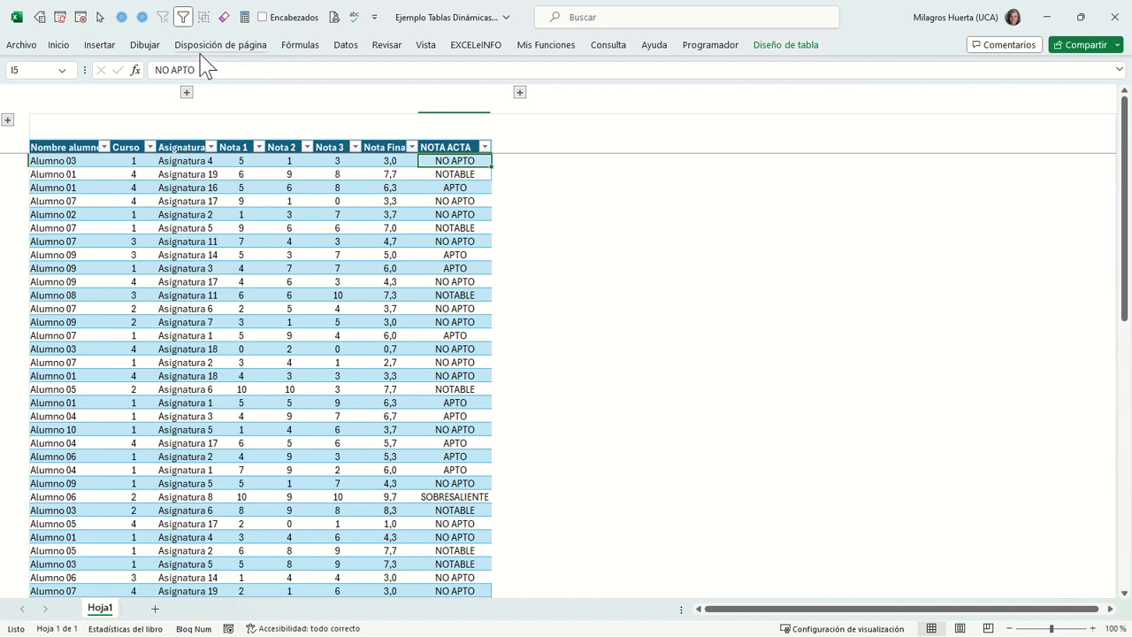
# - View the available source options for inserting a pivot table and close them without choosing one
pyautogui.click(110, 46)
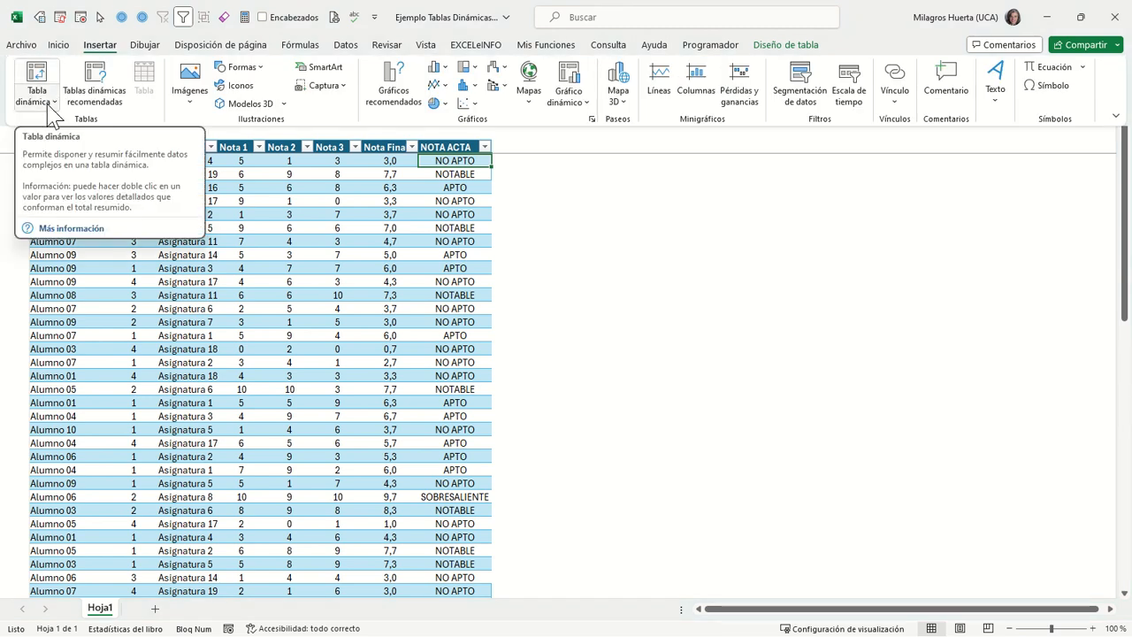
pyautogui.click(51, 105)
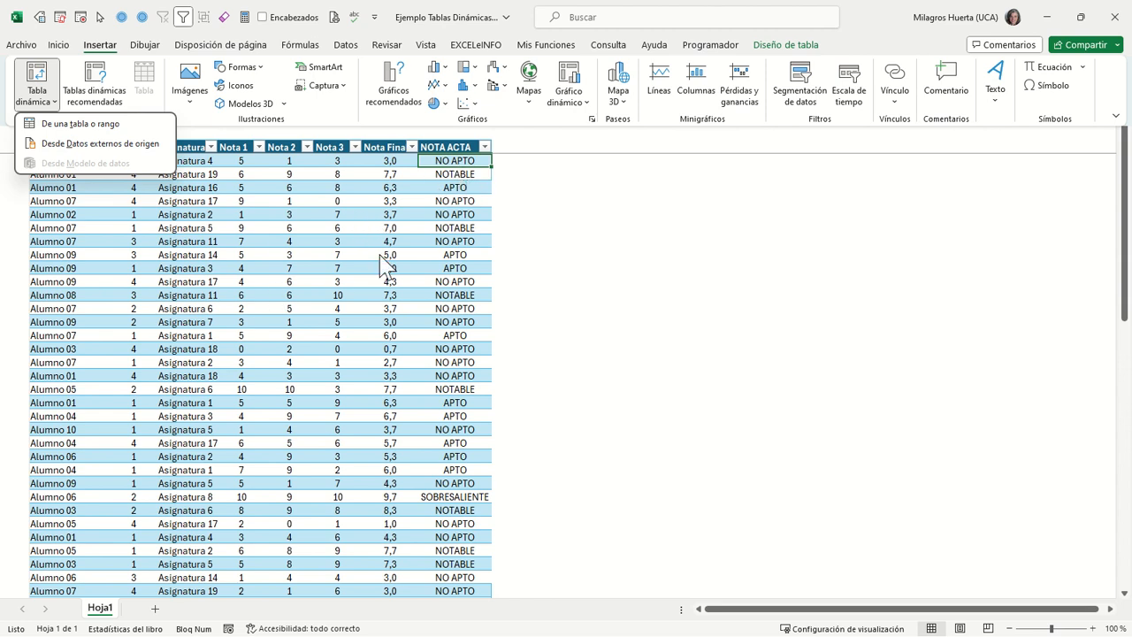
pyautogui.click(320, 214)
pyautogui.click(548, 204)
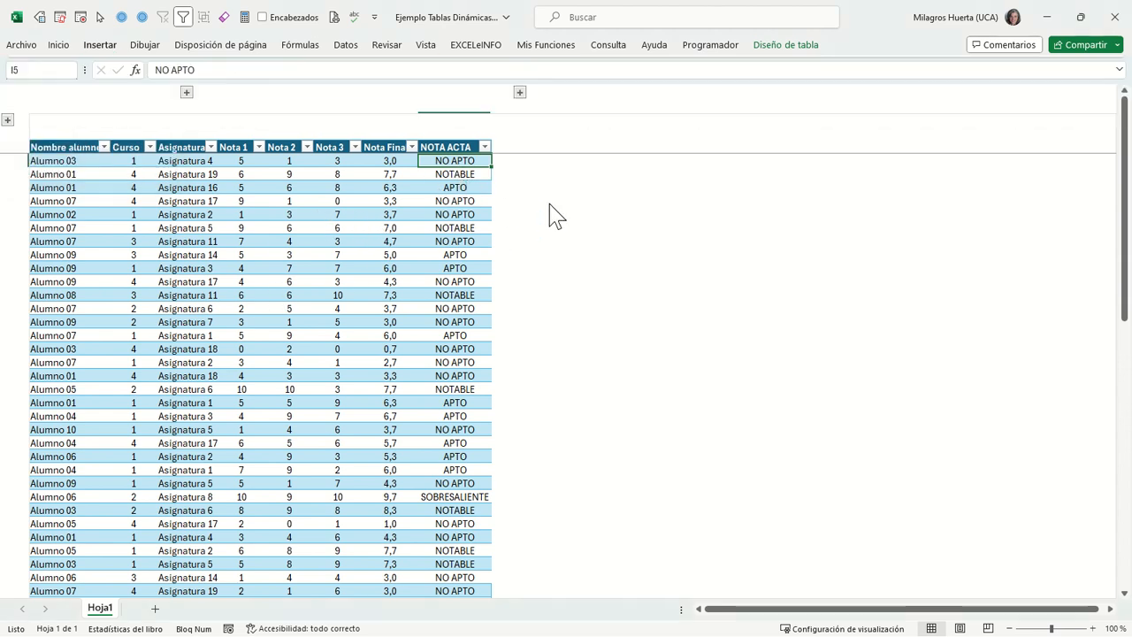
# - Inspect the settings for a pivot table from a table or range with empty cell N10 selected, and cancel
pyautogui.click(675, 230)
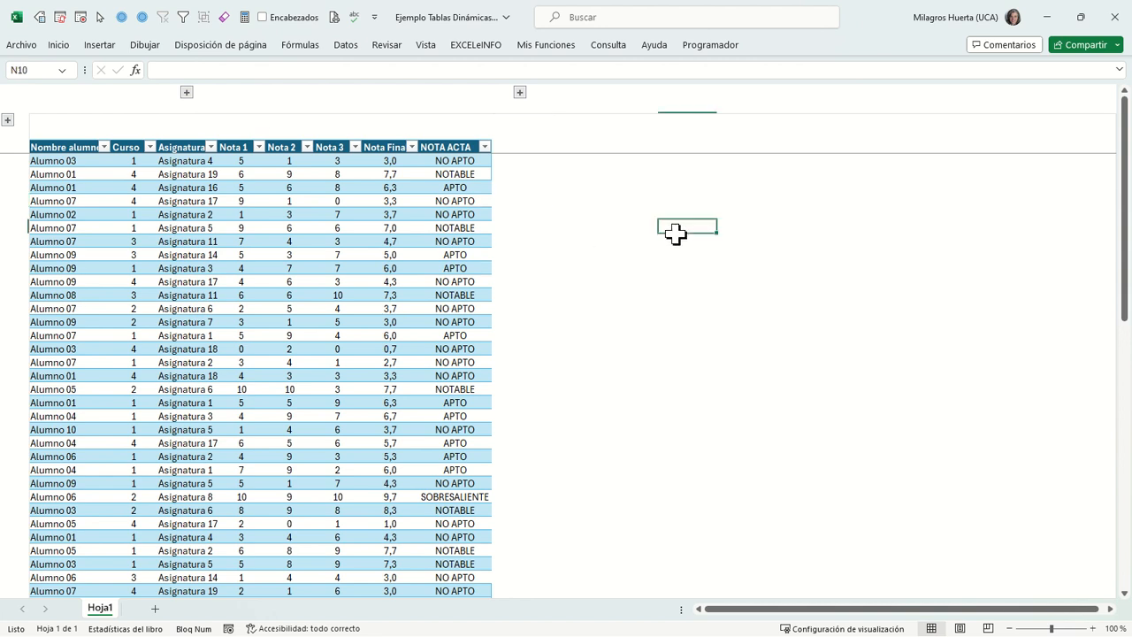
pyautogui.click(25, 46)
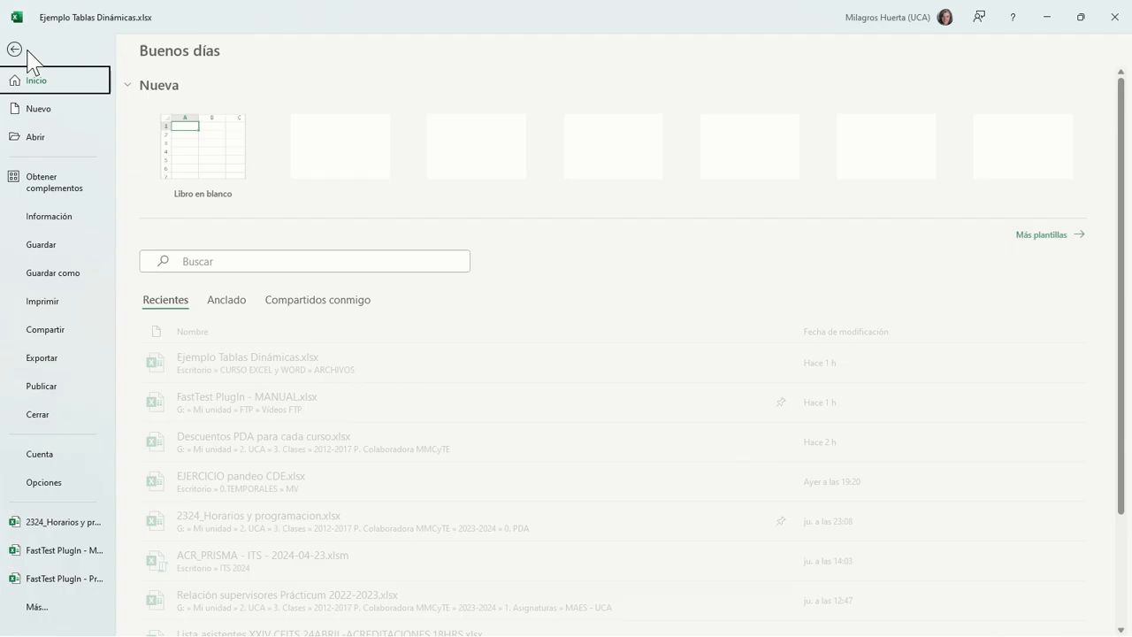
pyautogui.press('Escape')
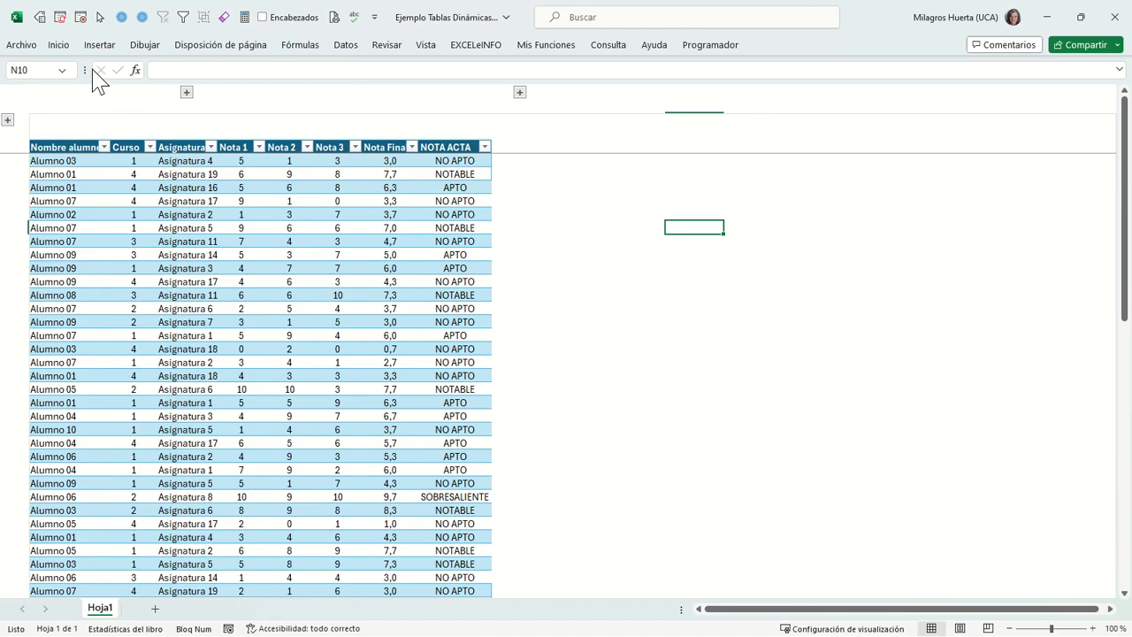
pyautogui.click(99, 45)
pyautogui.click(39, 104)
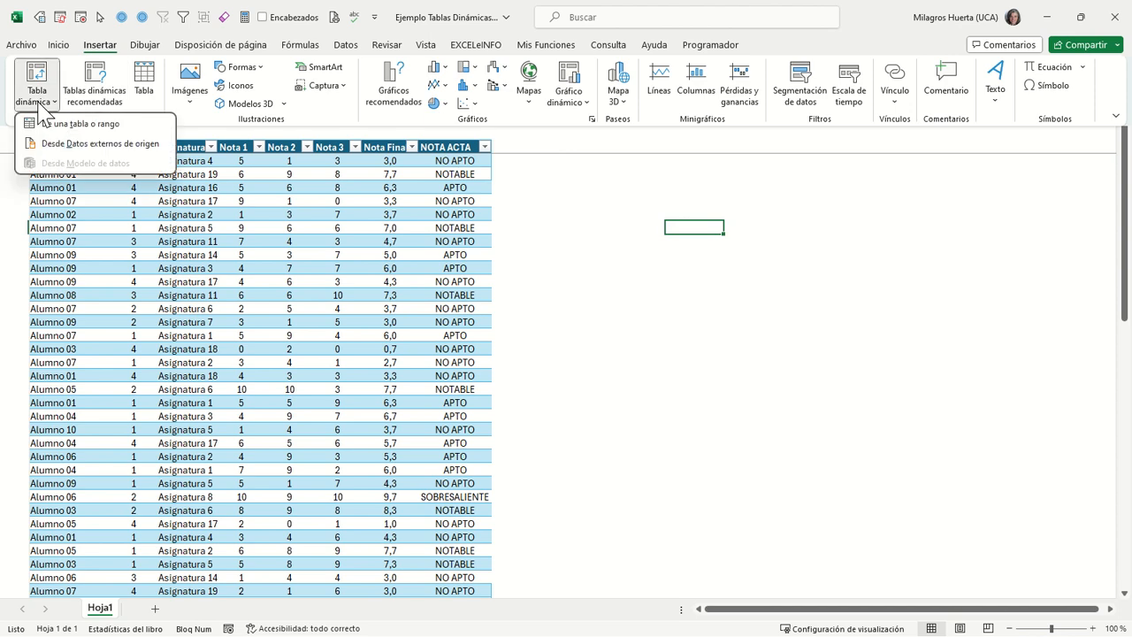
pyautogui.click(60, 122)
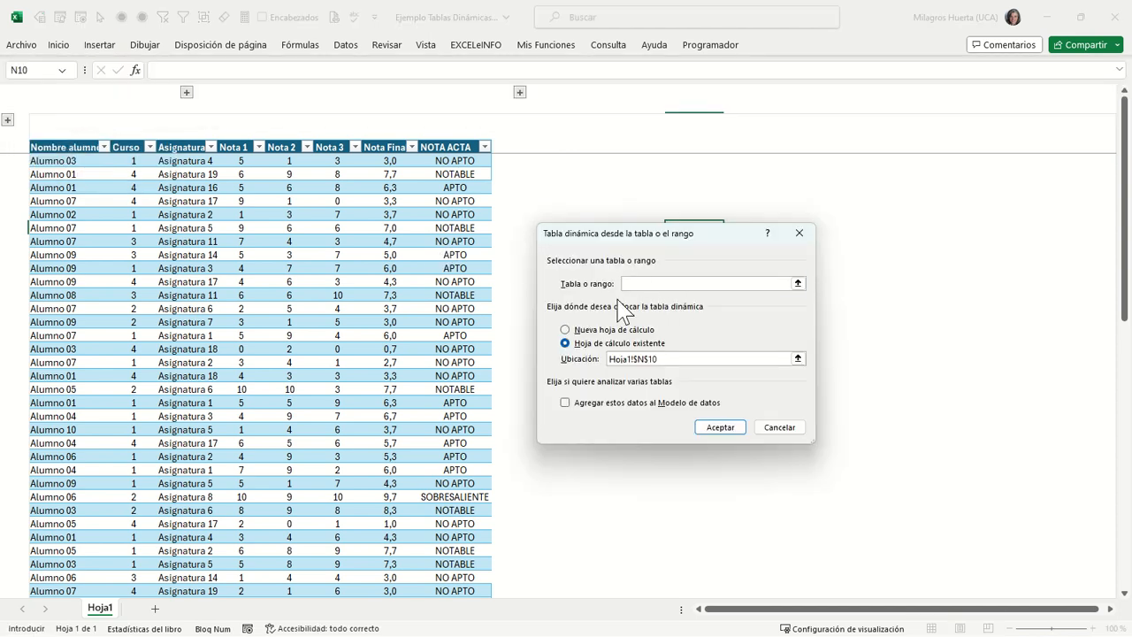
pyautogui.press('Escape')
# - Inspect the settings for a pivot table from a table or range with cell G12 inside the student table selected, and cancel
pyautogui.click(341, 257)
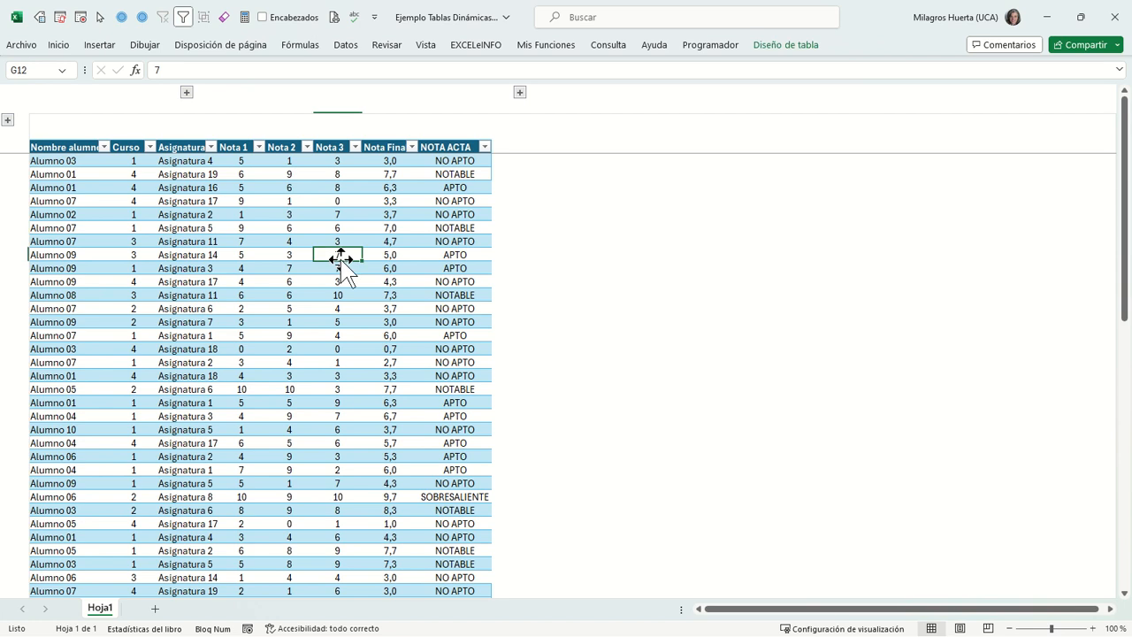
pyautogui.click(22, 45)
pyautogui.press('Escape')
pyautogui.click(99, 46)
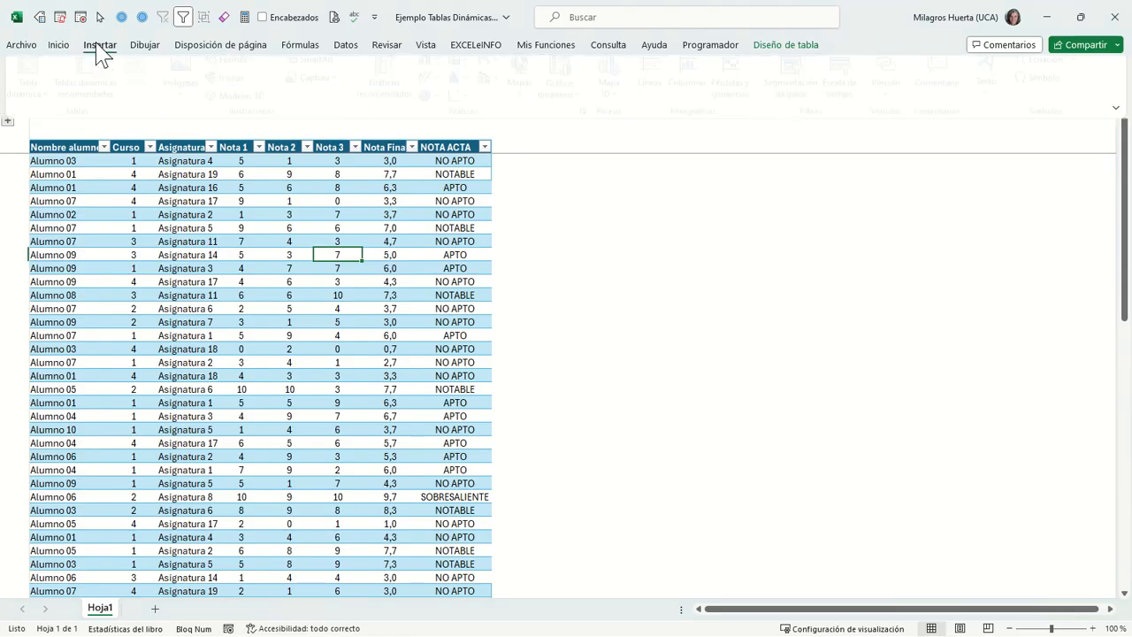
pyautogui.click(37, 99)
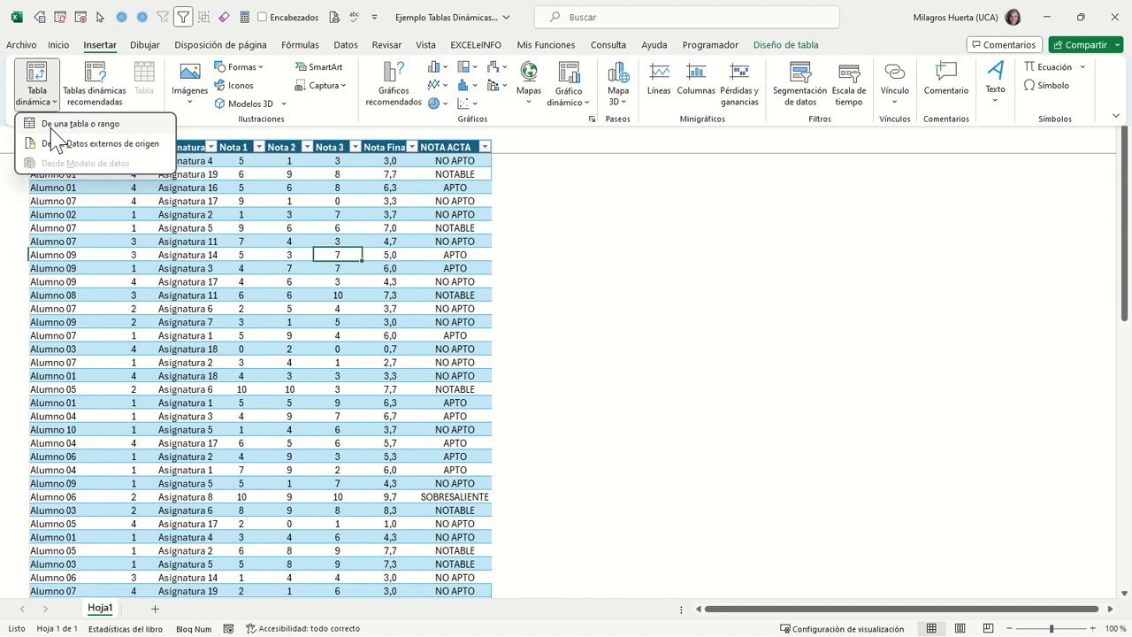
pyautogui.click(58, 126)
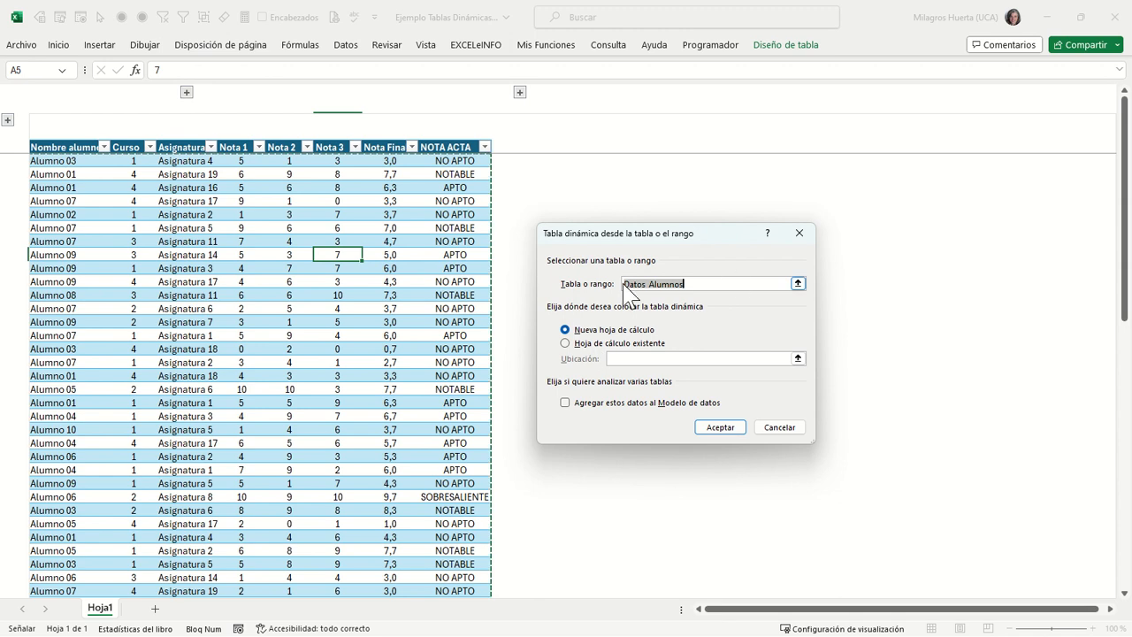
pyautogui.press('Escape')
# - Try inserting a pivot table from empty cell M11 with the student table's columns Nombre alumno to NOTA ACTA as its source
pyautogui.click(640, 242)
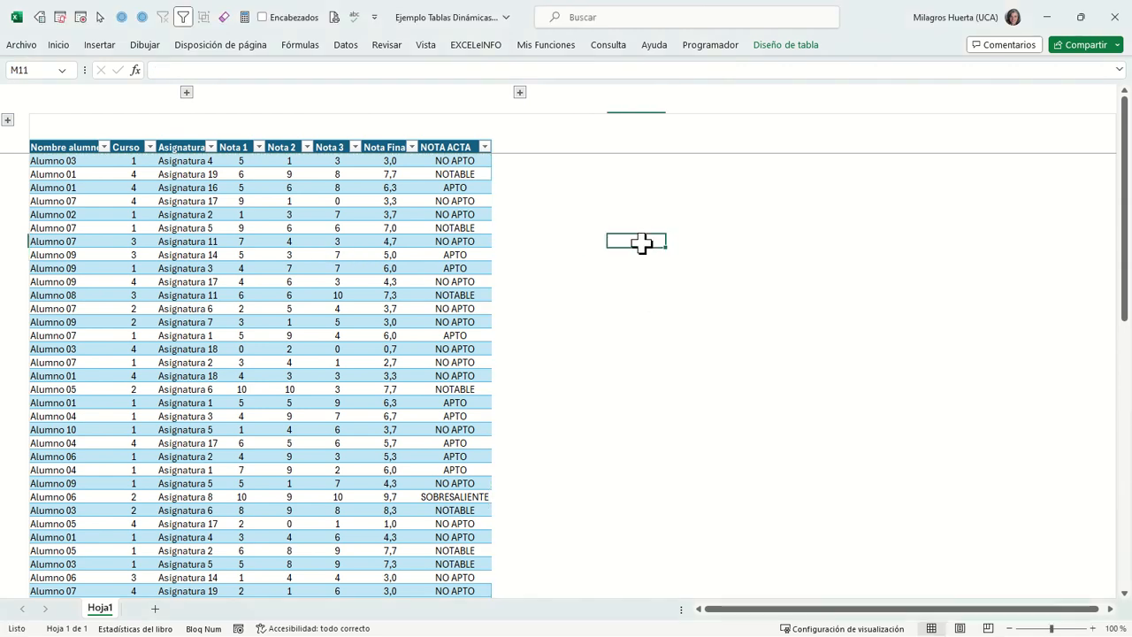
pyautogui.click(102, 45)
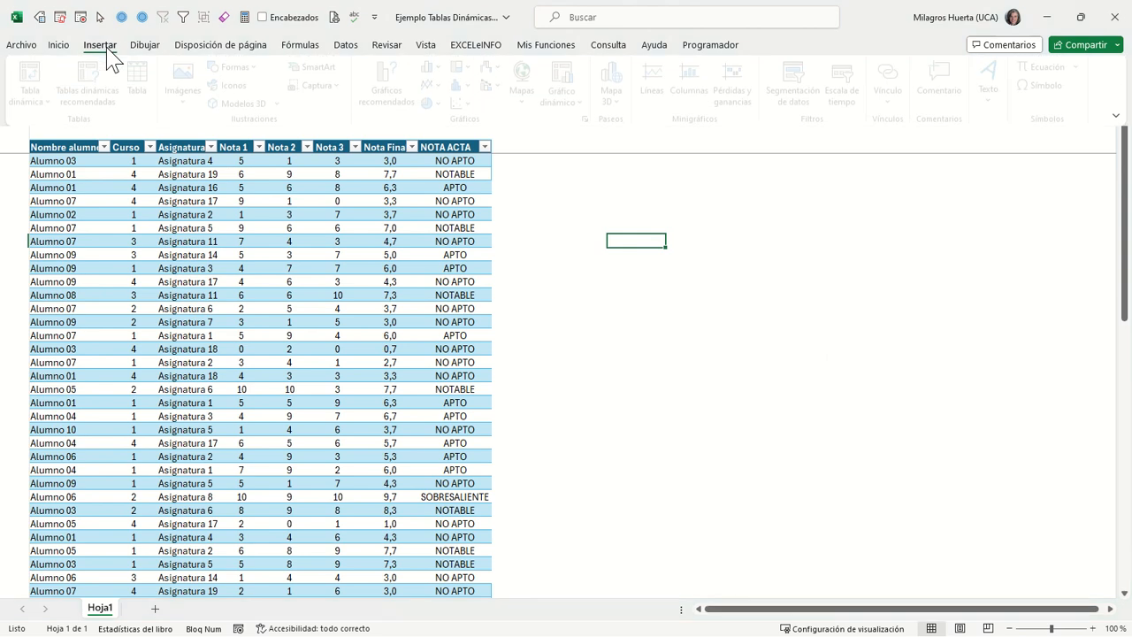
pyautogui.click(36, 101)
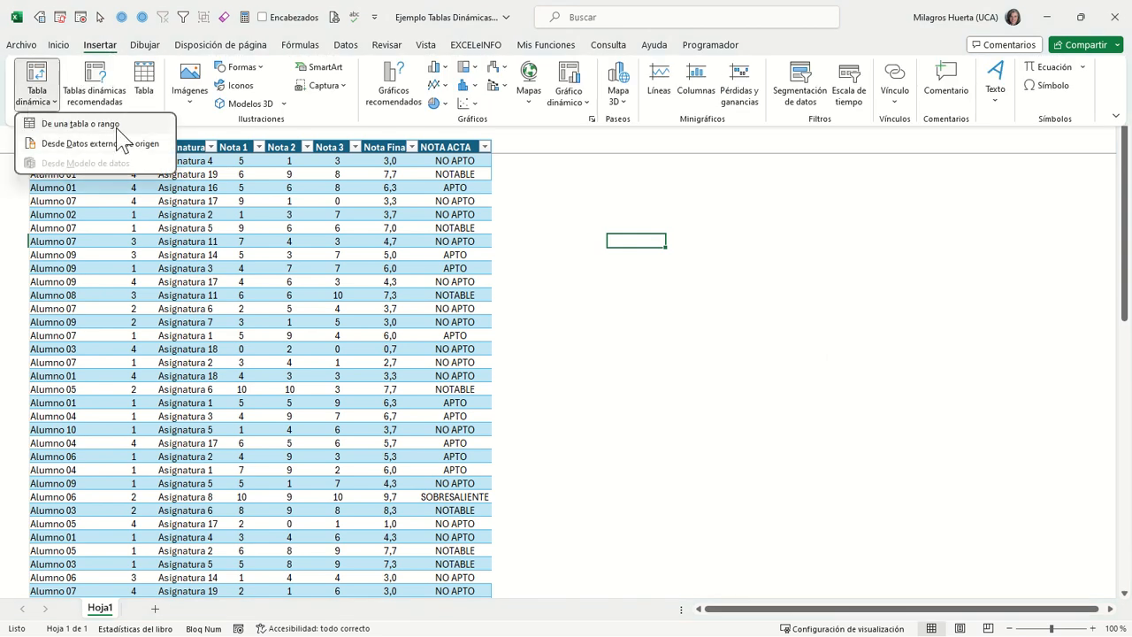
pyautogui.click(88, 125)
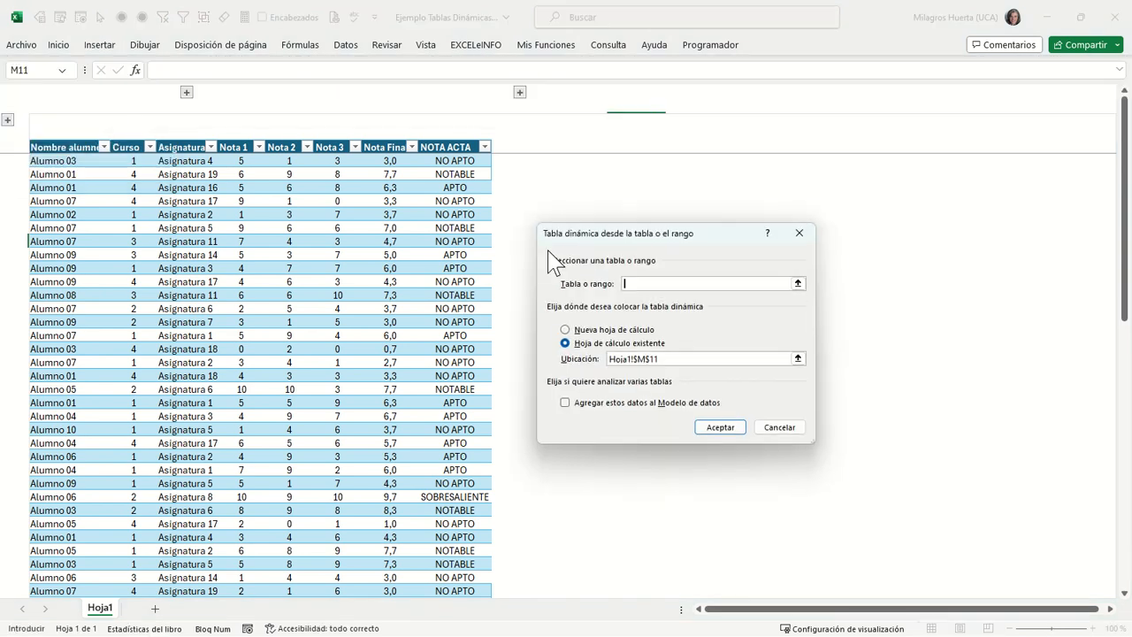
pyautogui.click(798, 283)
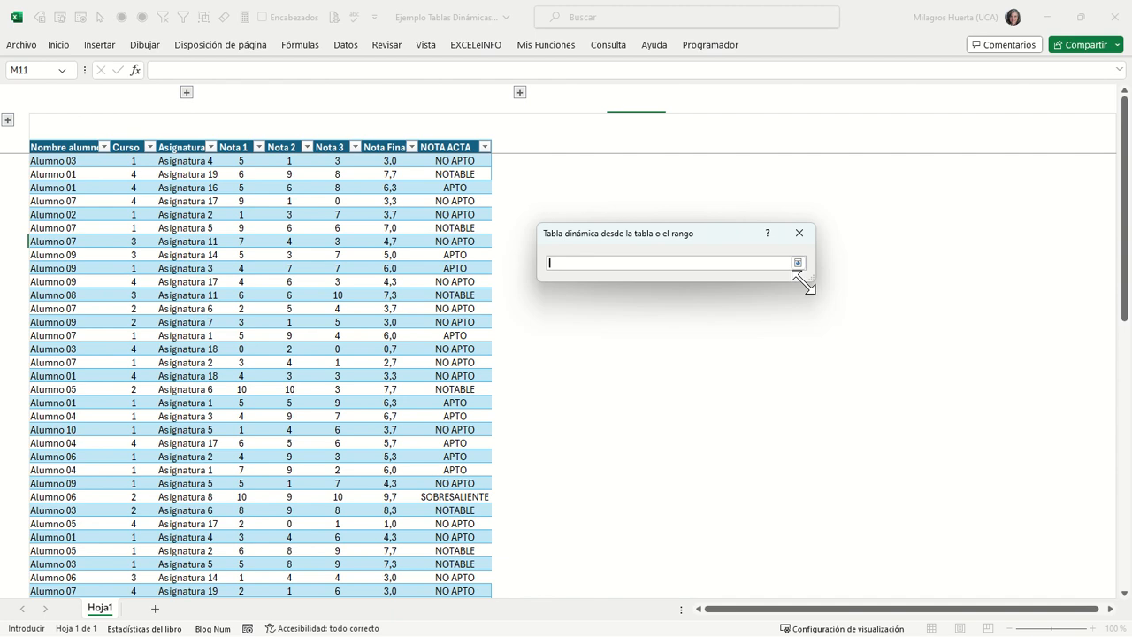
pyautogui.click(228, 188)
pyautogui.press('Up')
pyautogui.press('Up')
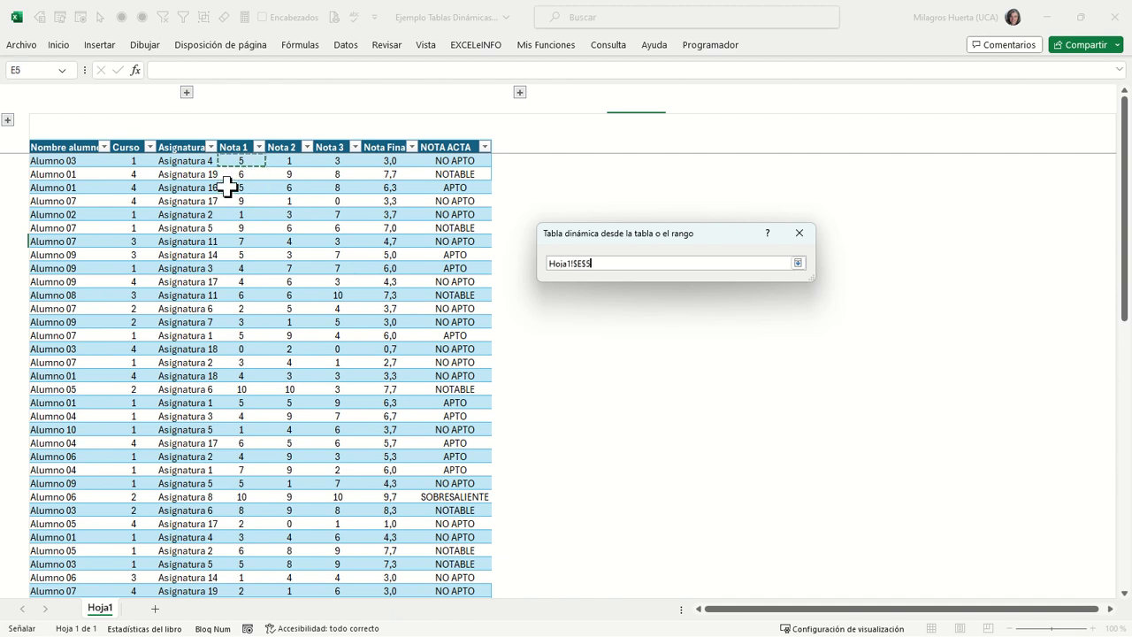
pyautogui.click(72, 135)
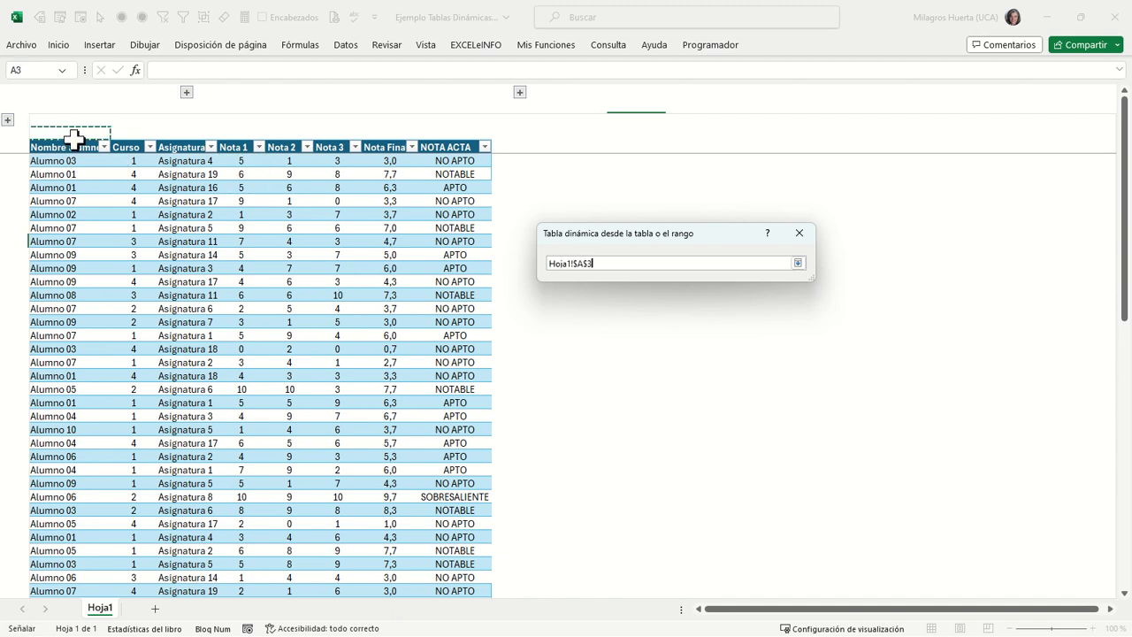
pyautogui.hotkey('ctrl', 'shift', 'Down')
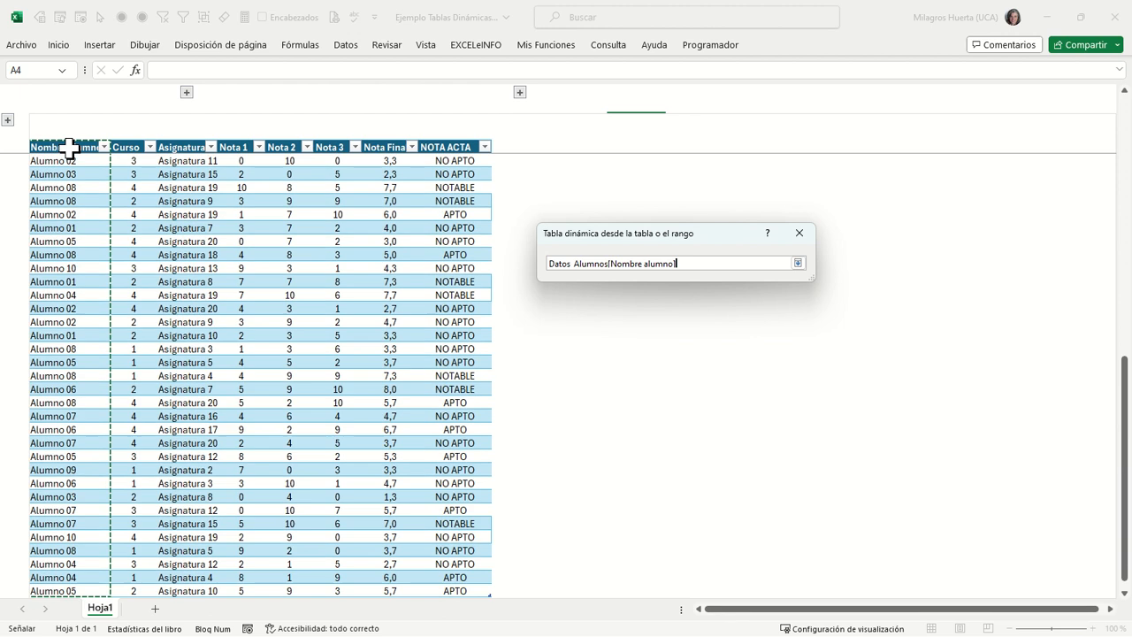
pyautogui.hotkey('ctrl', 'shift', 'Right')
pyautogui.hotkey('ctrl', 'shift', 'Left')
pyautogui.hotkey('ctrl', 'shift', 'Right')
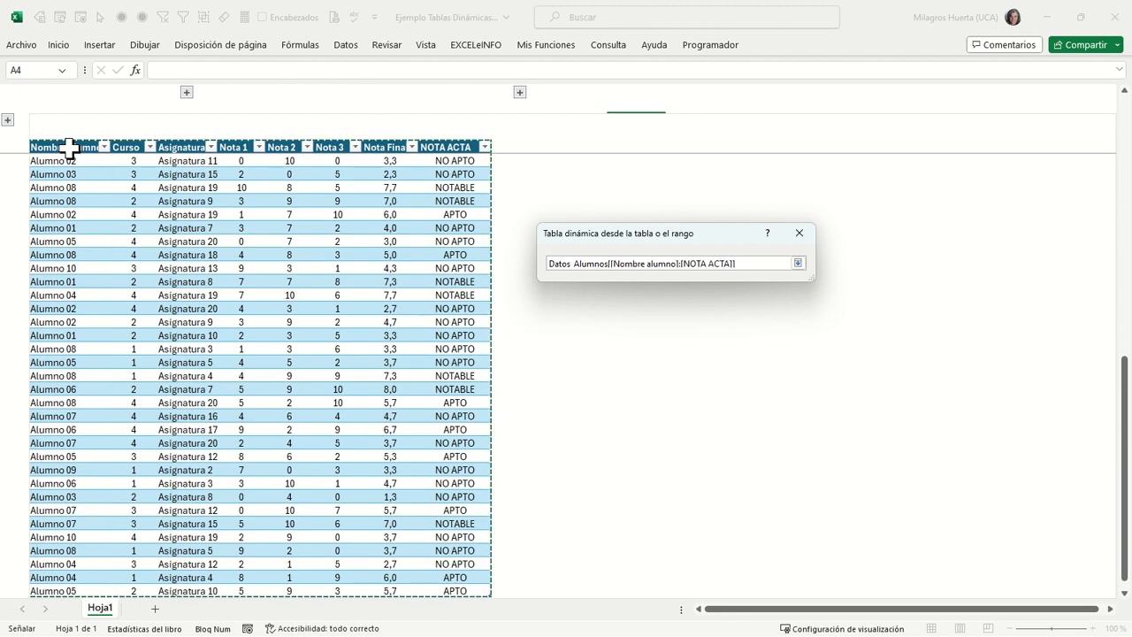
# - Narrow the source range to the Nombre alumno through Nota 3 columns, and cancel the pivot table
pyautogui.hotkey('shift', 'Left')
pyautogui.hotkey('shift', 'Left')
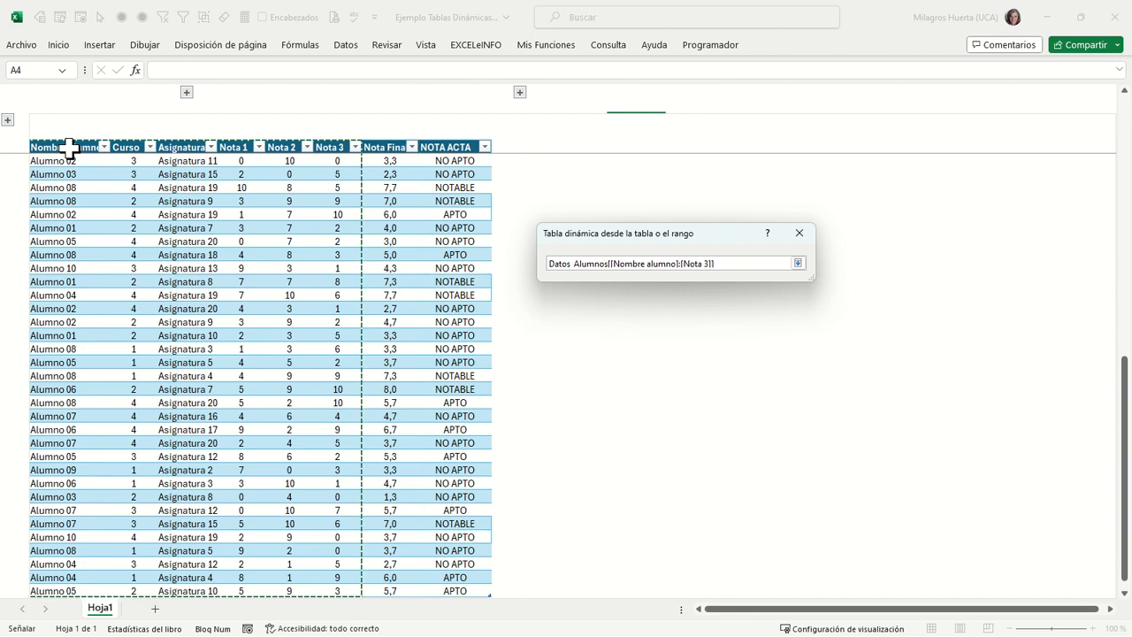
pyautogui.press('Return')
pyautogui.press('Escape')
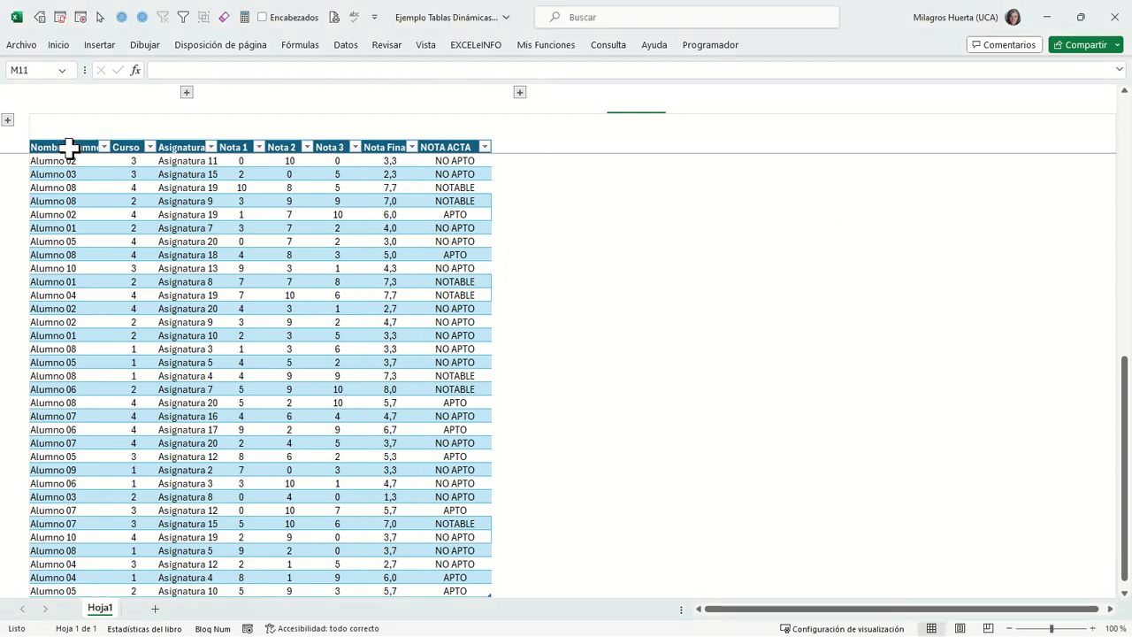
# - Start a pivot table from a table or range with cell D48 inside the student table selected
pyautogui.click(189, 241)
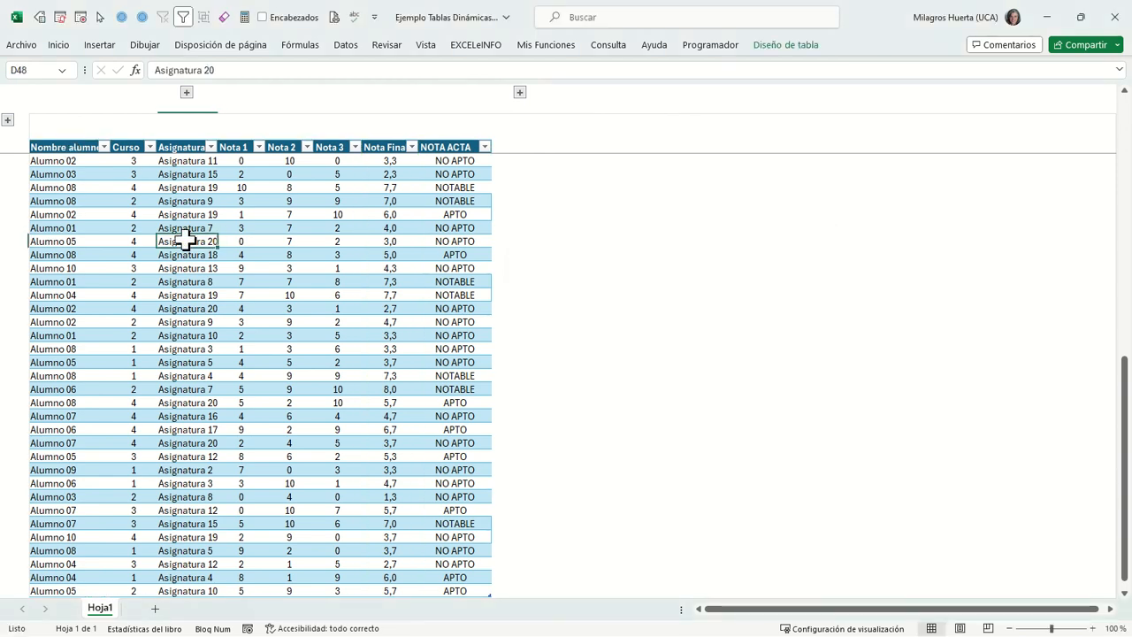
pyautogui.click(99, 44)
pyautogui.click(26, 100)
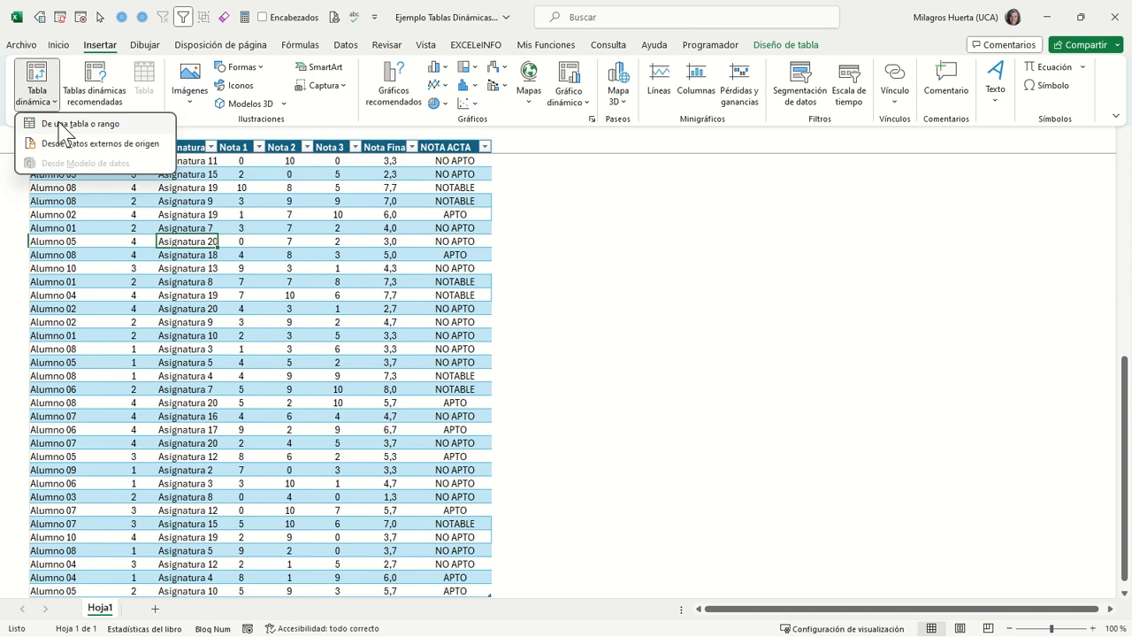
pyautogui.click(80, 124)
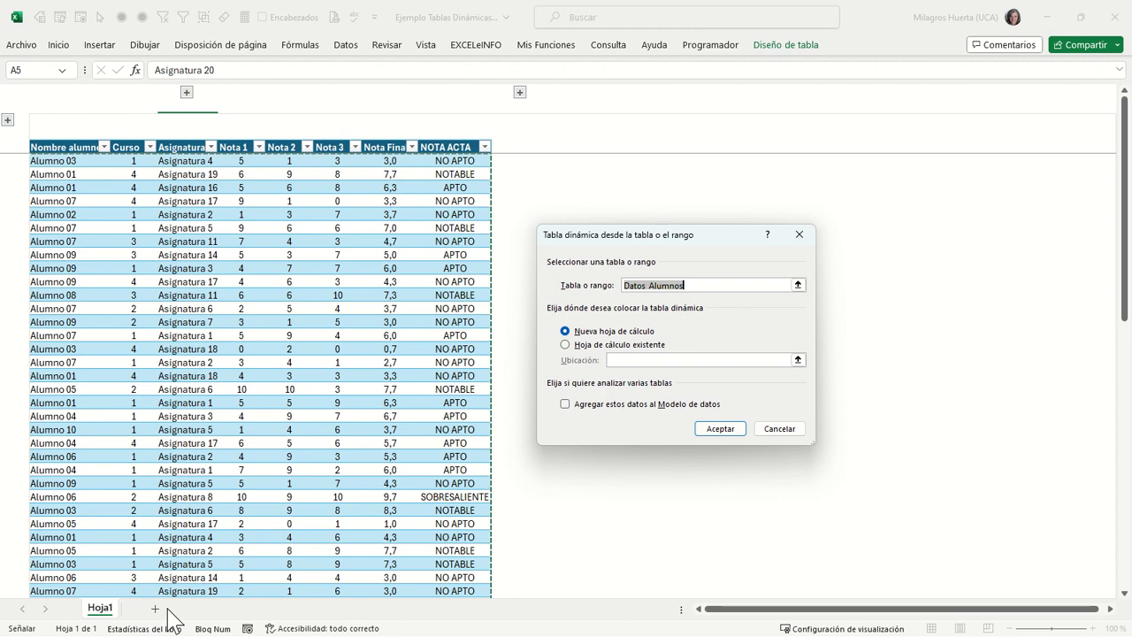
# - Try the existing worksheet as the pivot table's destination, with cell M8 of Hoja1 as its location
pyautogui.click(611, 345)
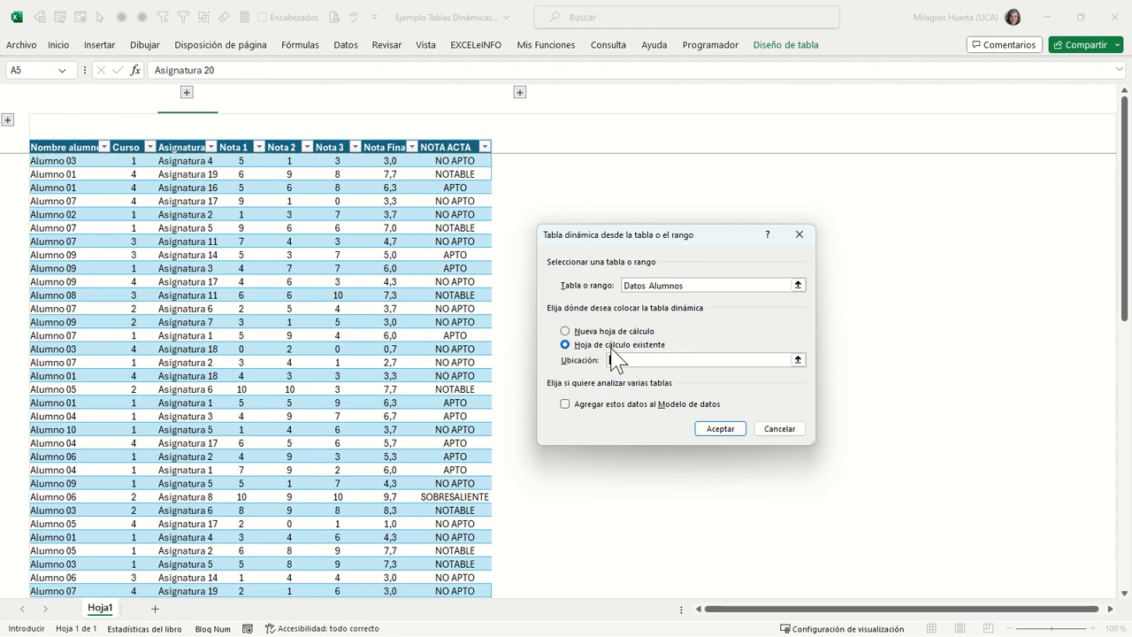
pyautogui.click(617, 332)
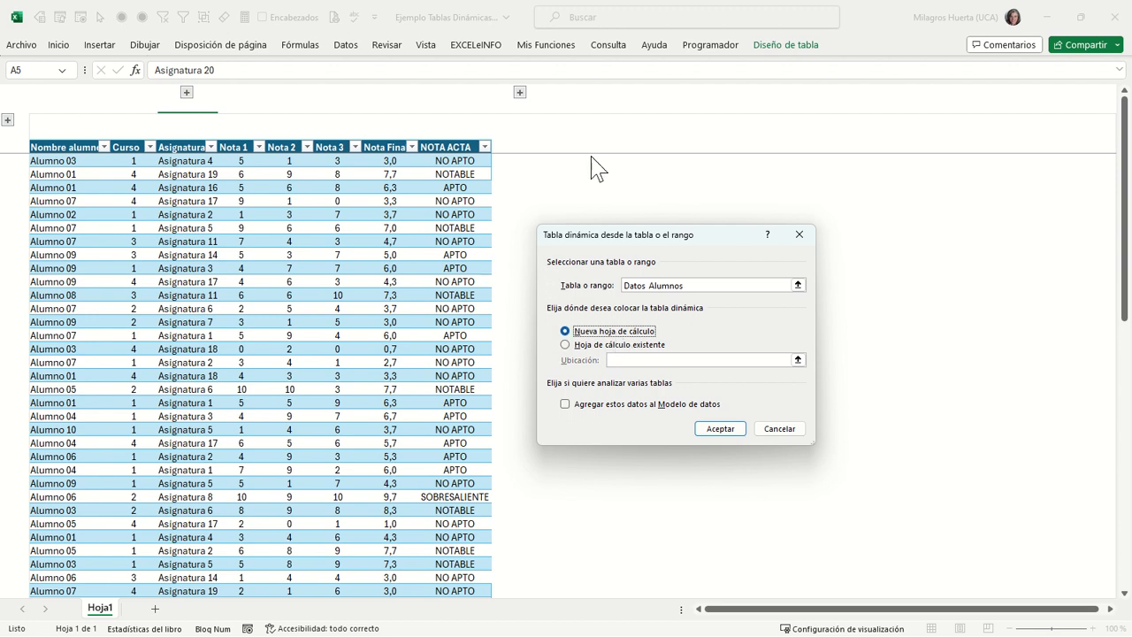
pyautogui.click(619, 345)
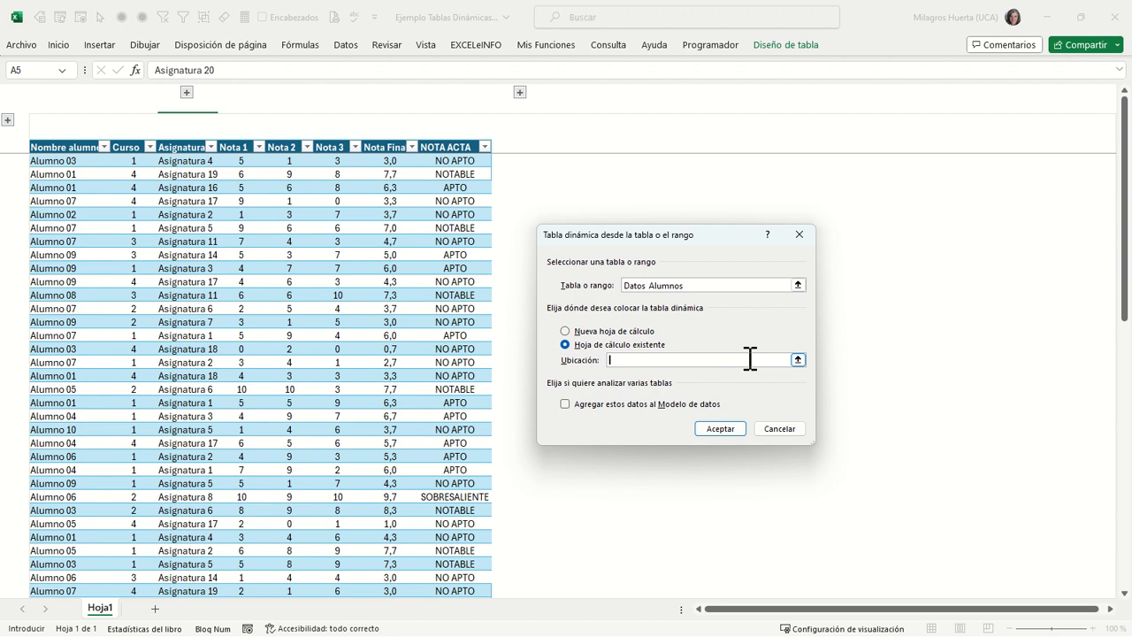
pyautogui.click(616, 201)
pyautogui.click(729, 266)
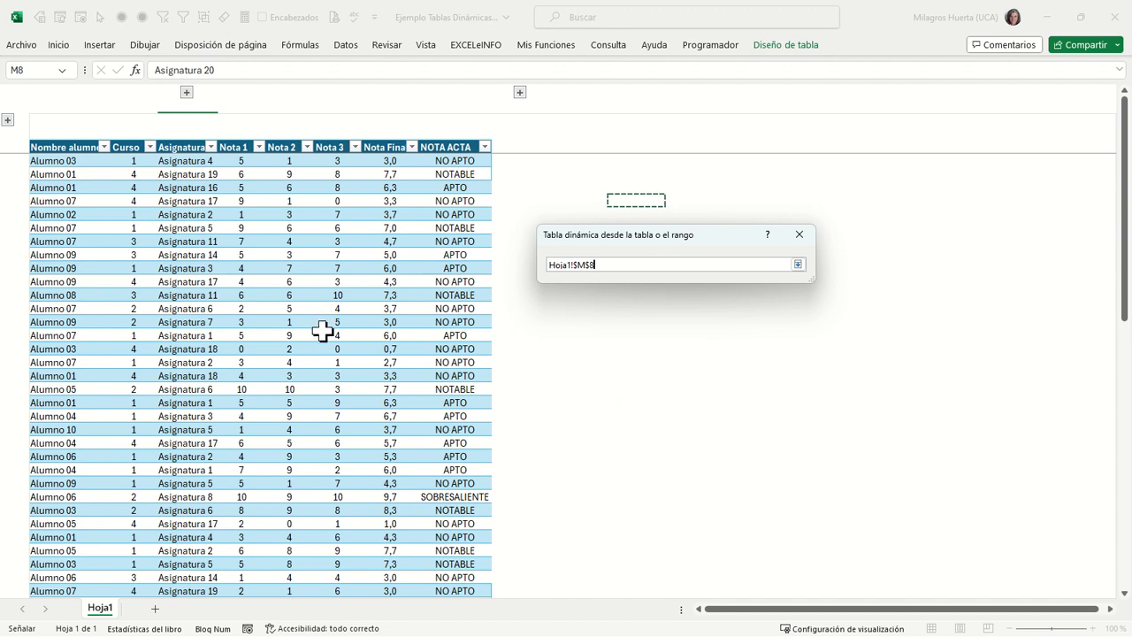
pyautogui.click(798, 265)
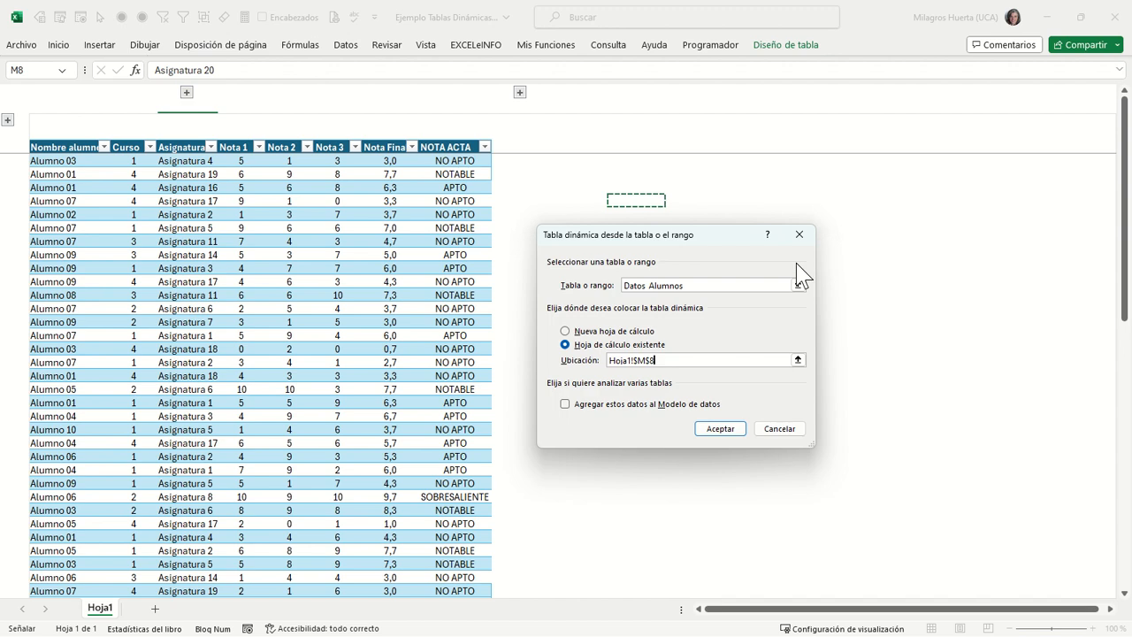
# - Set the destination to a new worksheet and create the pivot table from Datos_Alumnos
pyautogui.click(619, 332)
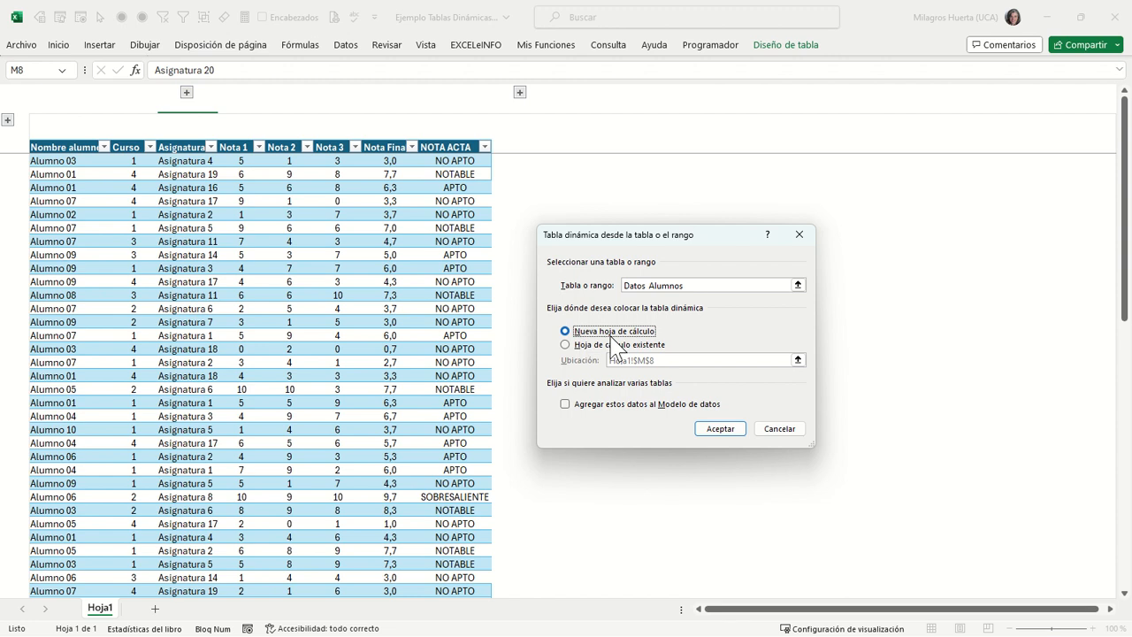
pyautogui.click(719, 430)
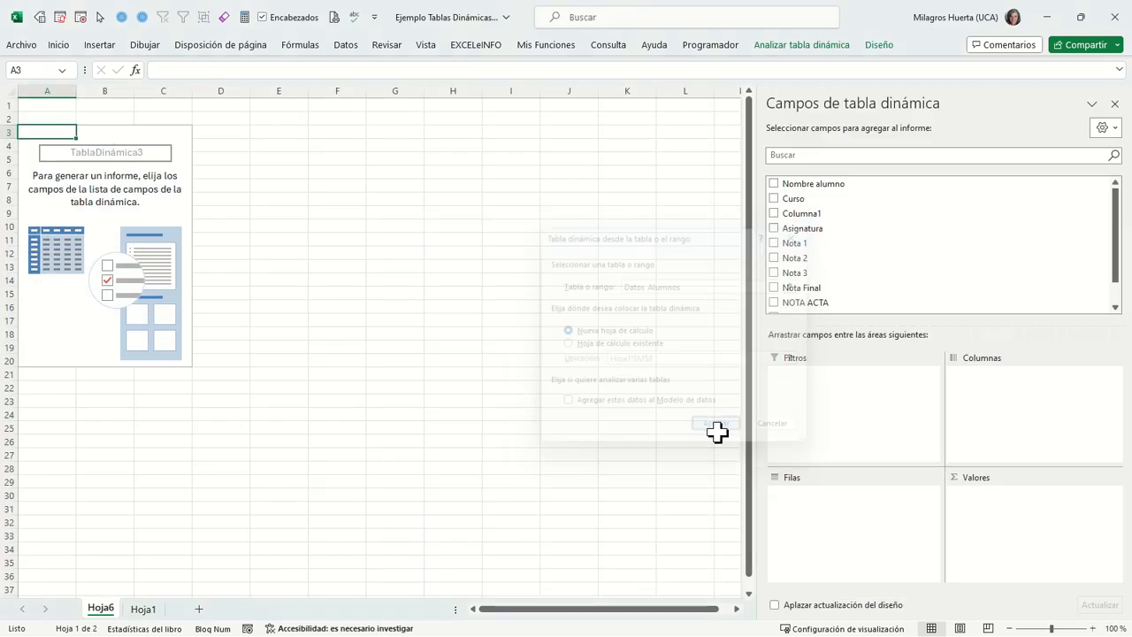
# - Rename the new pivot table sheet as RESUMEN
pyautogui.doubleClick(102, 609)
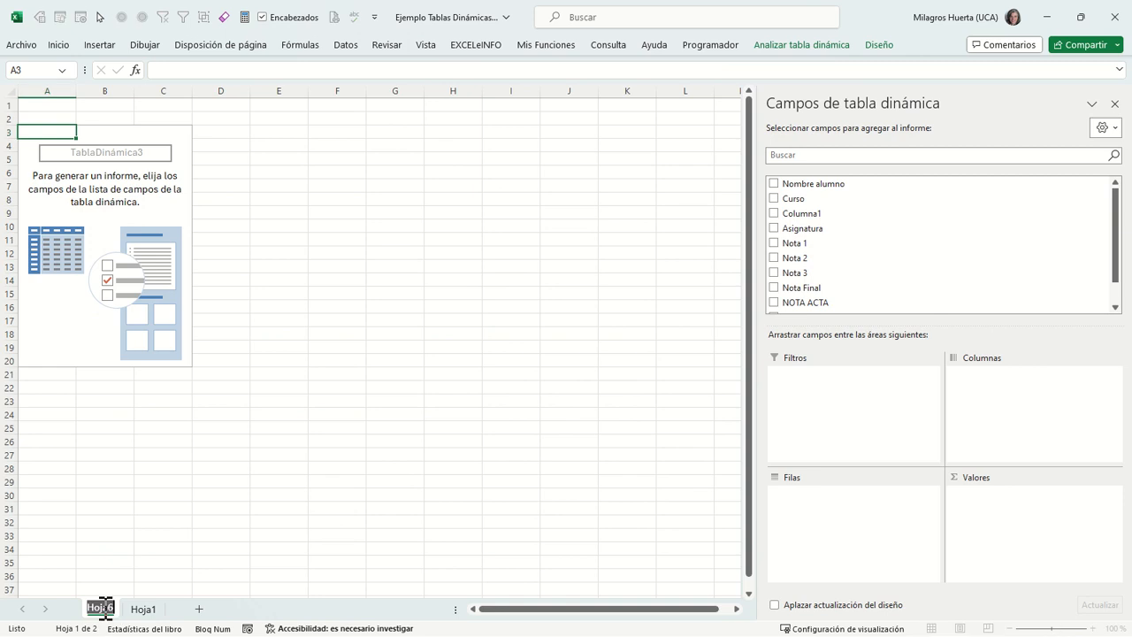
pyautogui.write('RESUMEN')
pyautogui.press('Return')
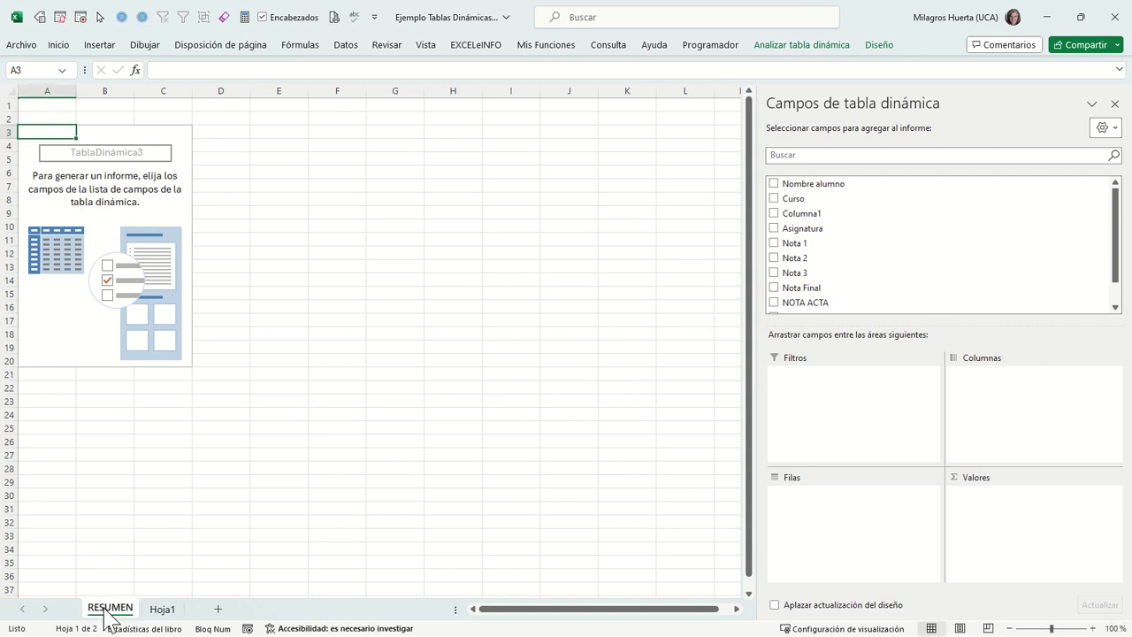
# - Rename the Hoja1 sheet holding the student table as DATOS, and return to the RESUMEN sheet
pyautogui.click(162, 614)
pyautogui.doubleClick(161, 610)
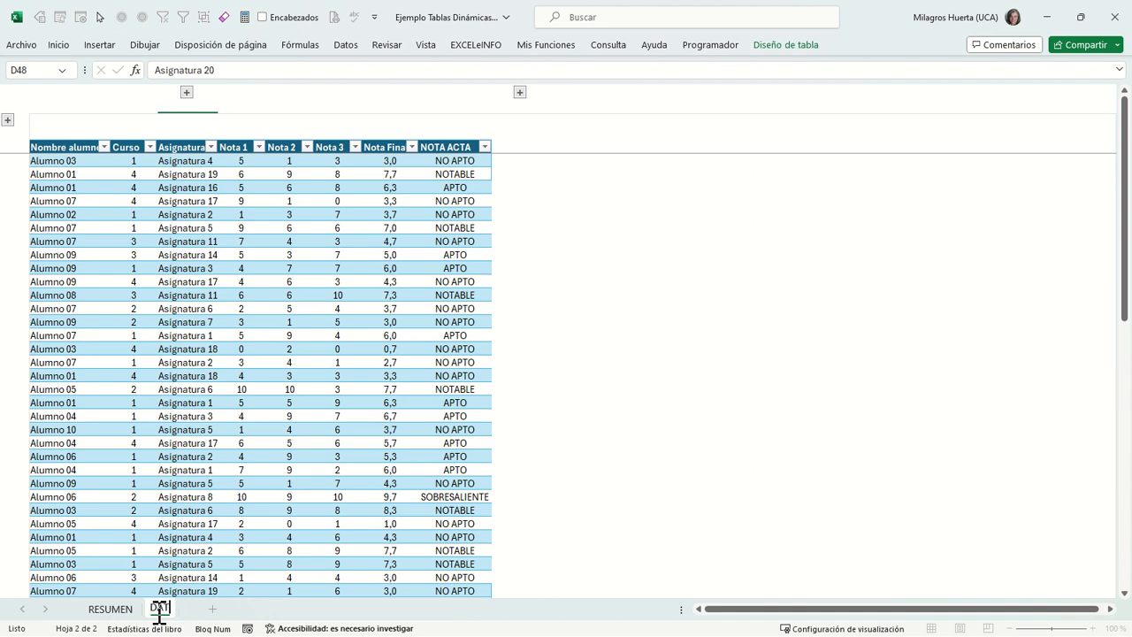
pyautogui.write('DATOS')
pyautogui.press('Return')
pyautogui.click(115, 610)
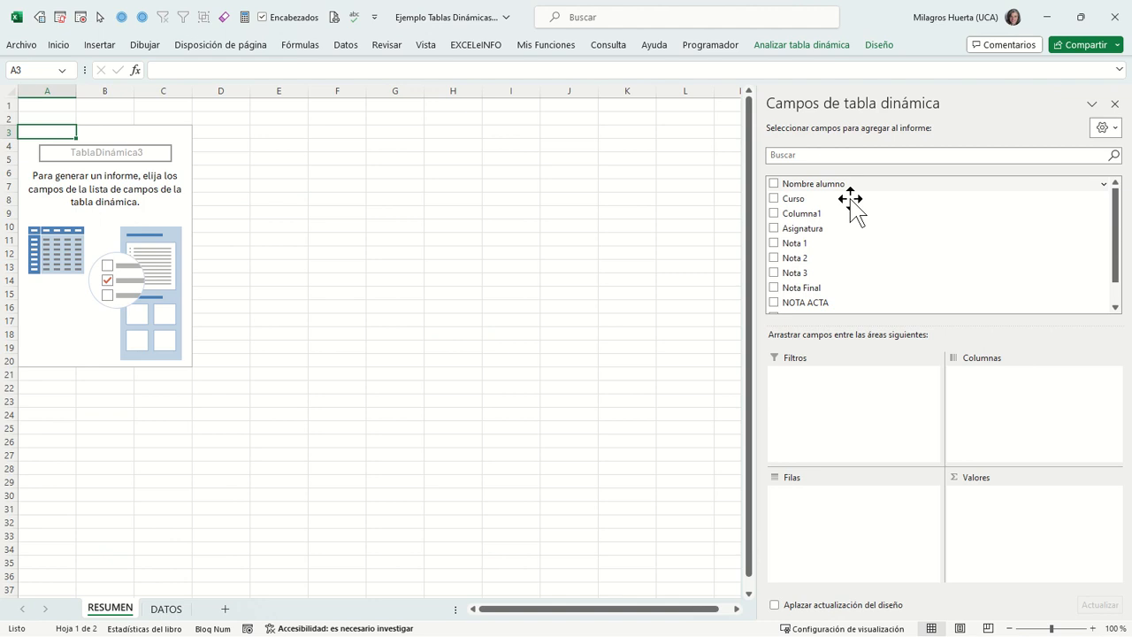
# - Compare the sheet with cell G10 outside the pivot table selected and with cell B8 inside it selected
pyautogui.click(423, 231)
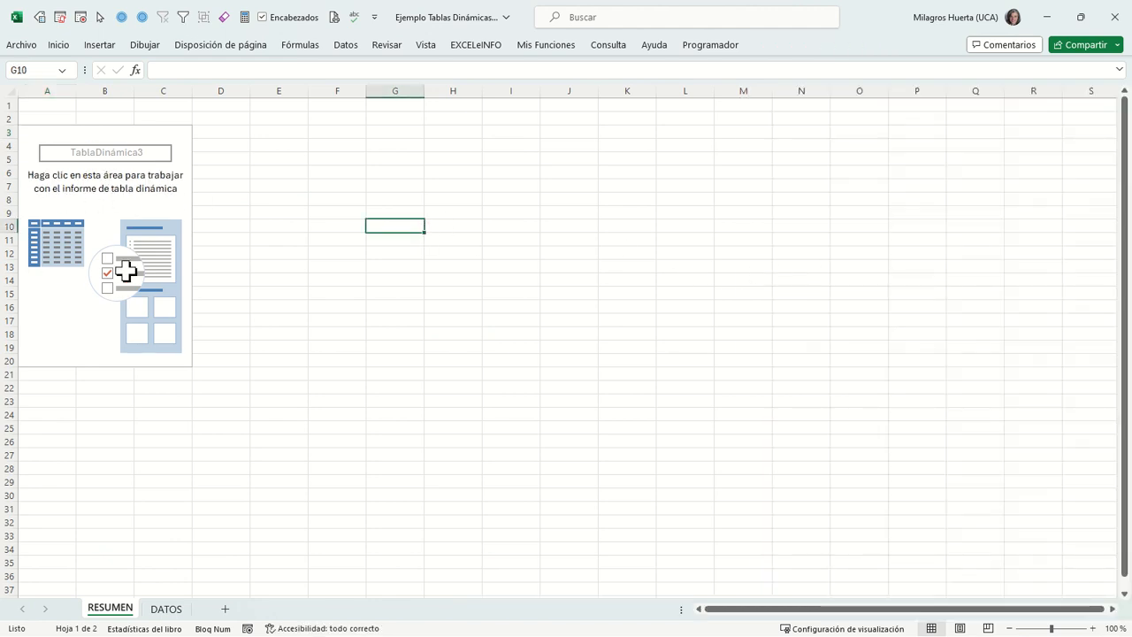
pyautogui.click(114, 203)
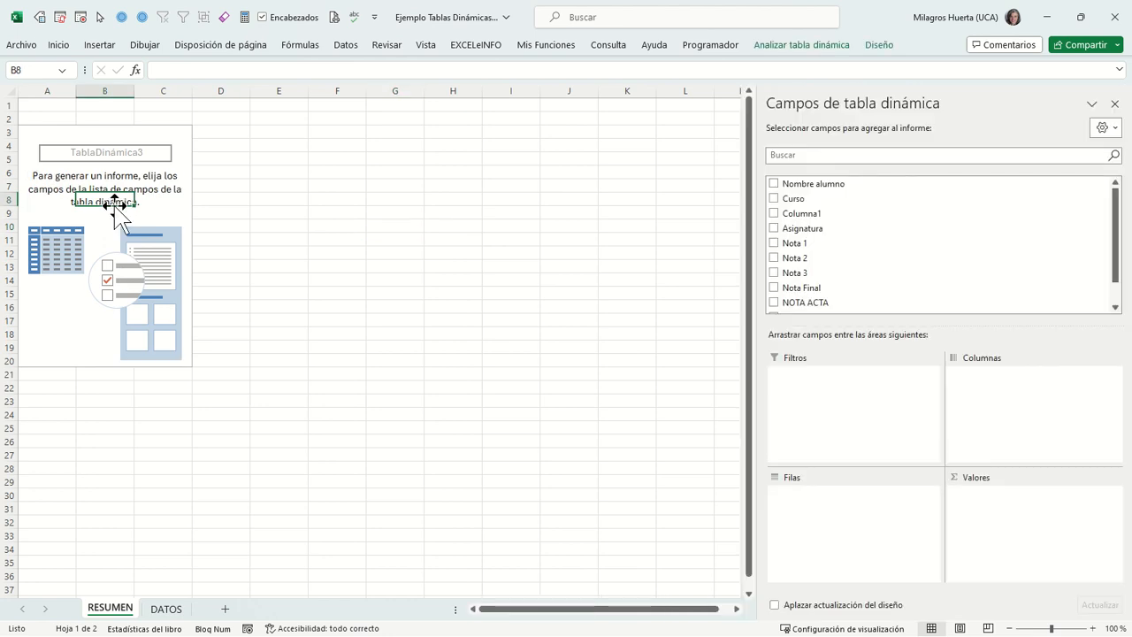
# - Examine the full list of fields available for the empty pivot table, from Nombre alumno to REPE
pyautogui.scroll(-1, 897, 233)
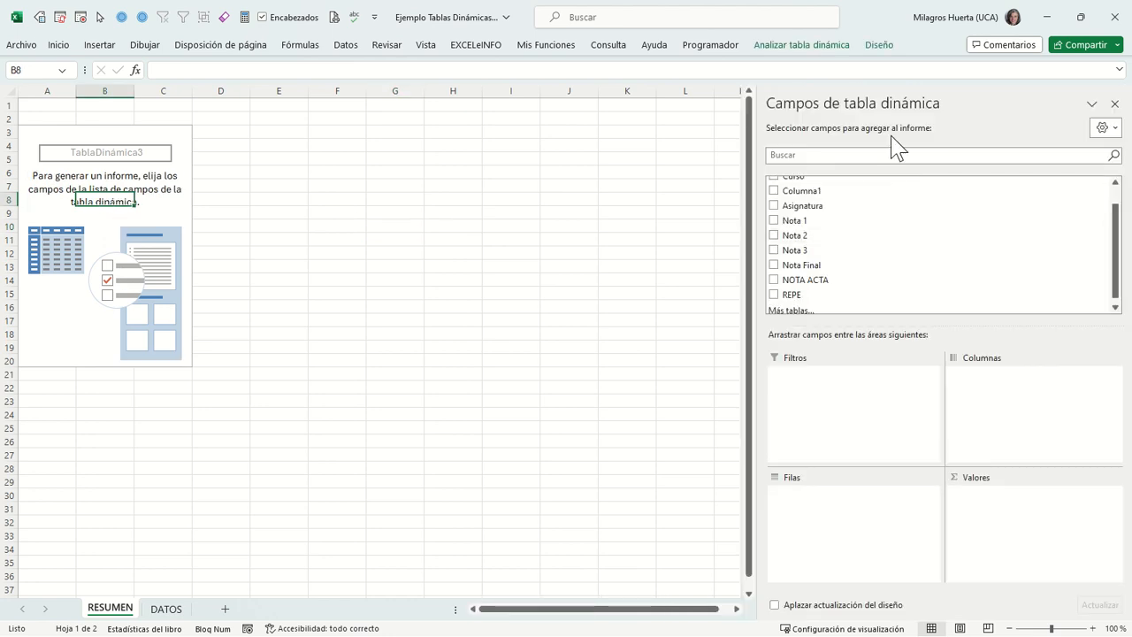
pyautogui.click(873, 155)
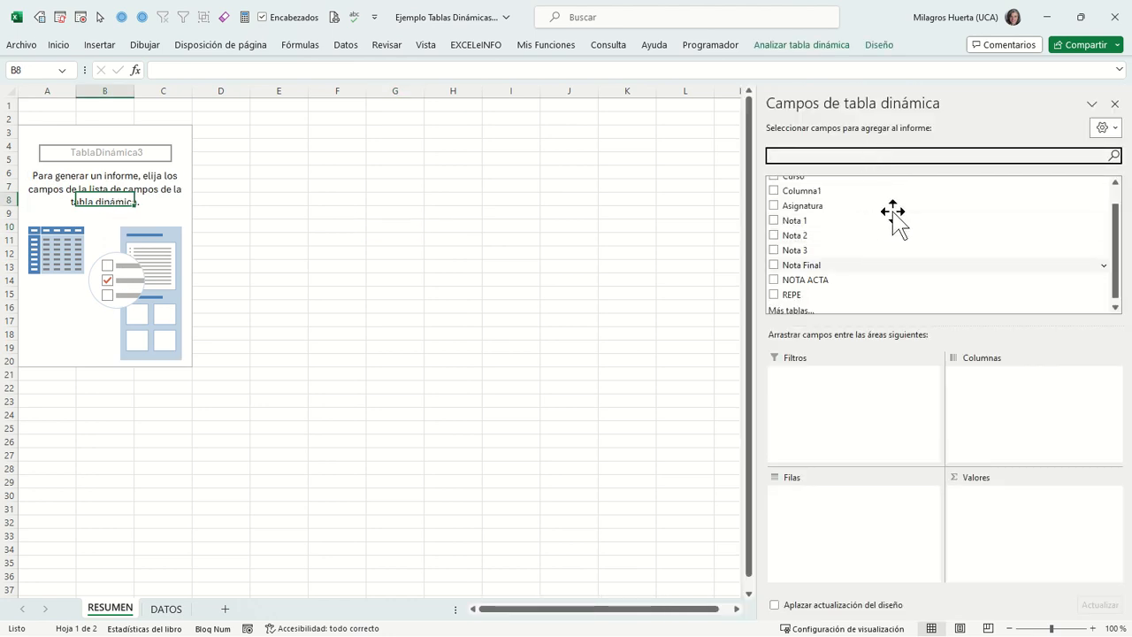
pyautogui.scroll(-1, 893, 231)
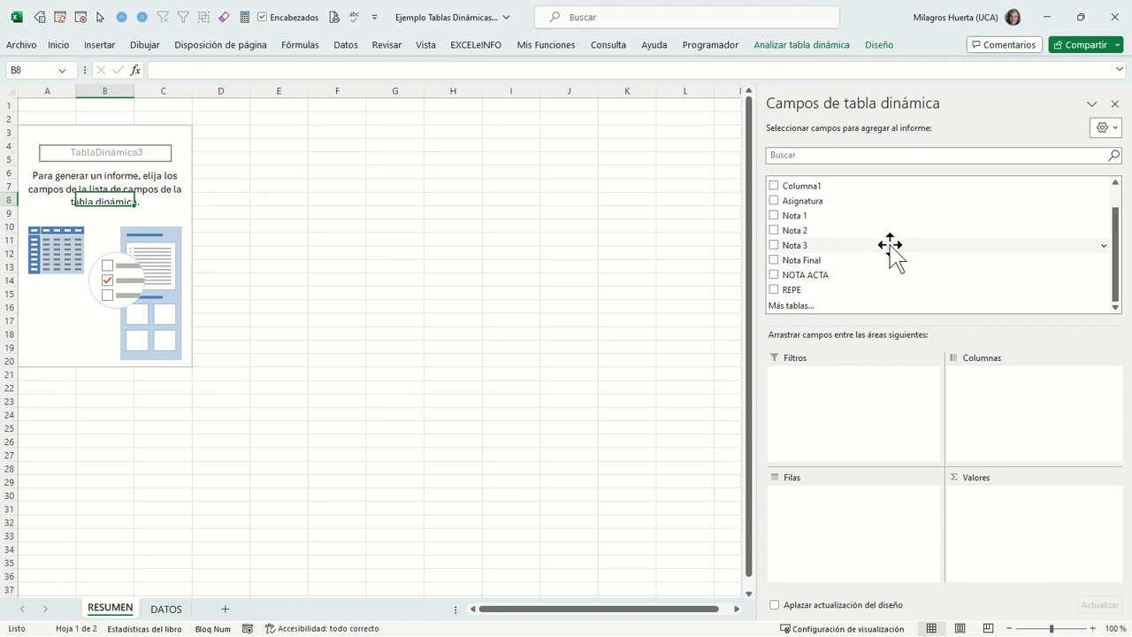
pyautogui.scroll(2, 892, 252)
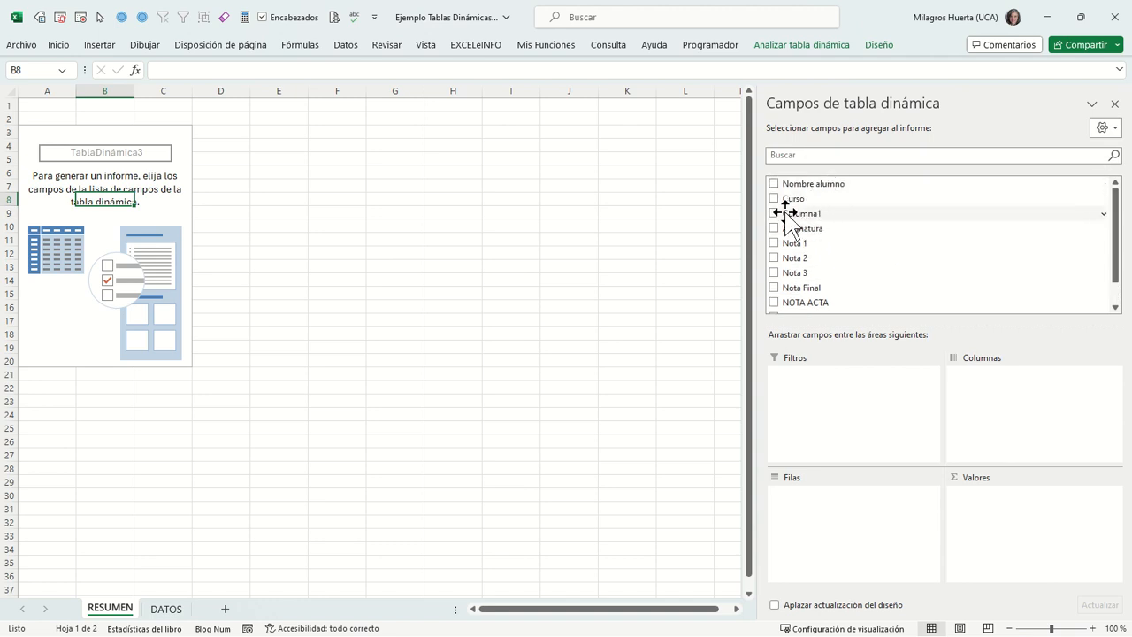
pyautogui.scroll(-2, 847, 235)
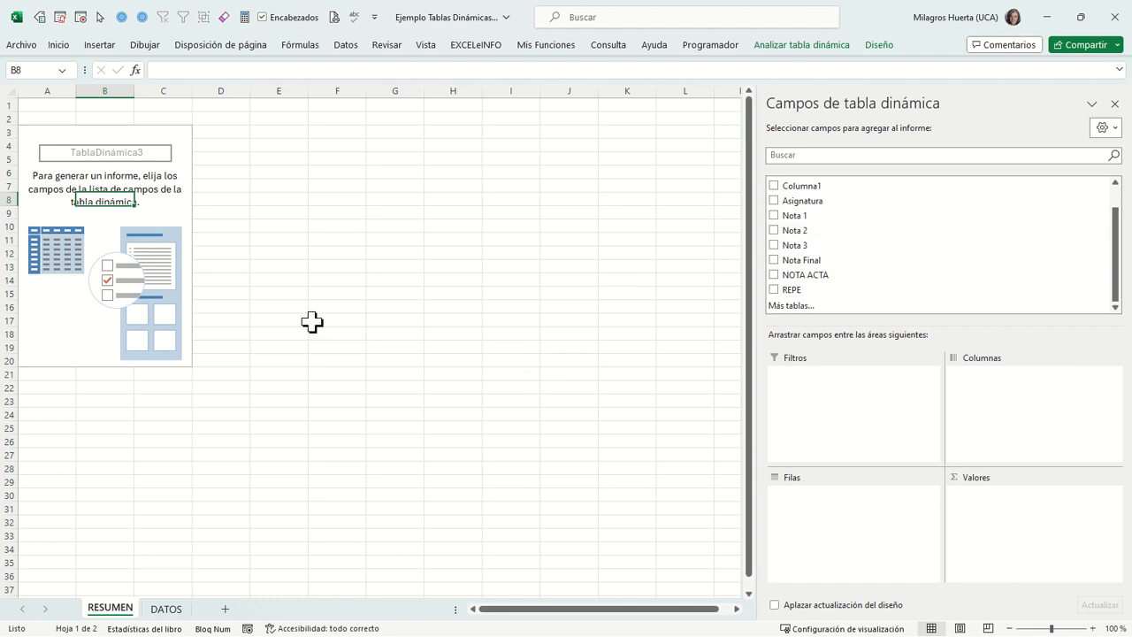
pyautogui.scroll(1, 845, 235)
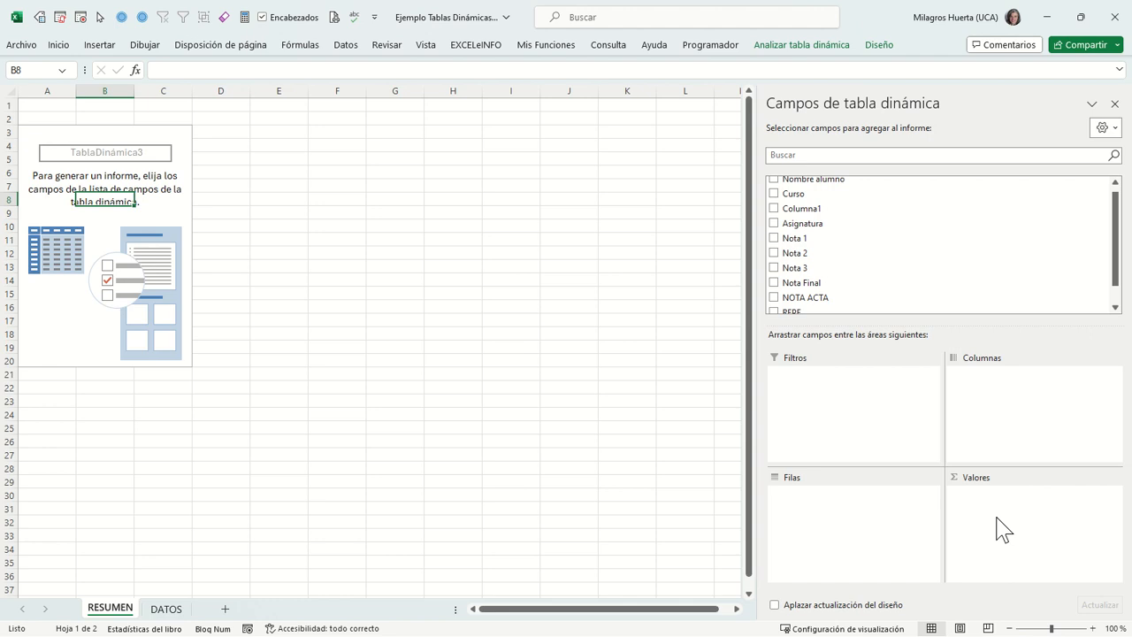
pyautogui.scroll(1, 825, 230)
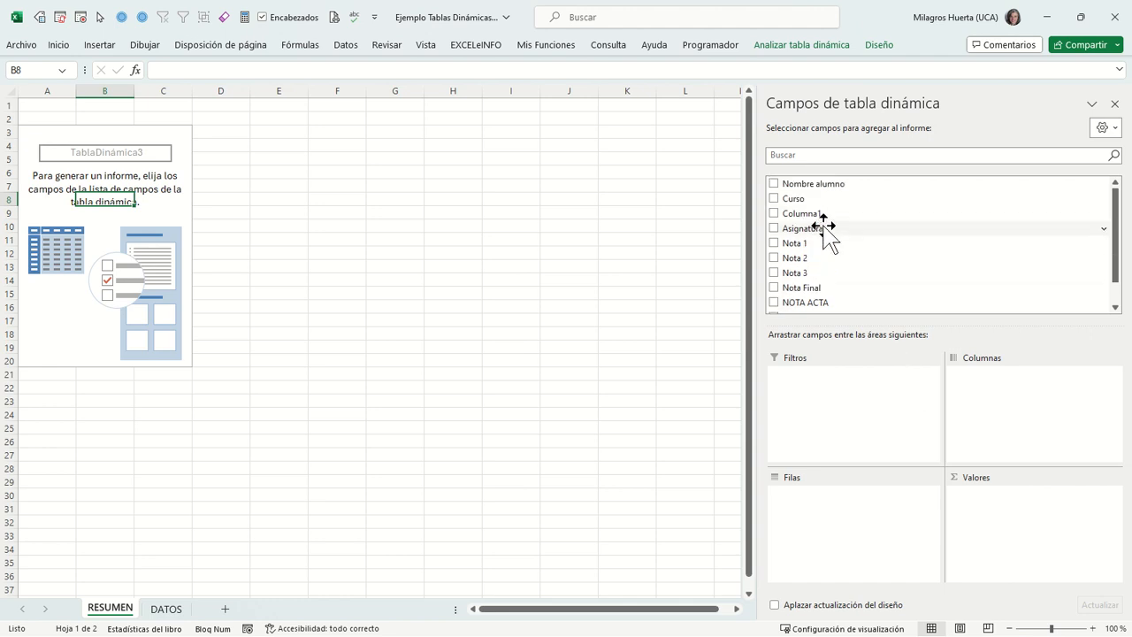
pyautogui.click(803, 184)
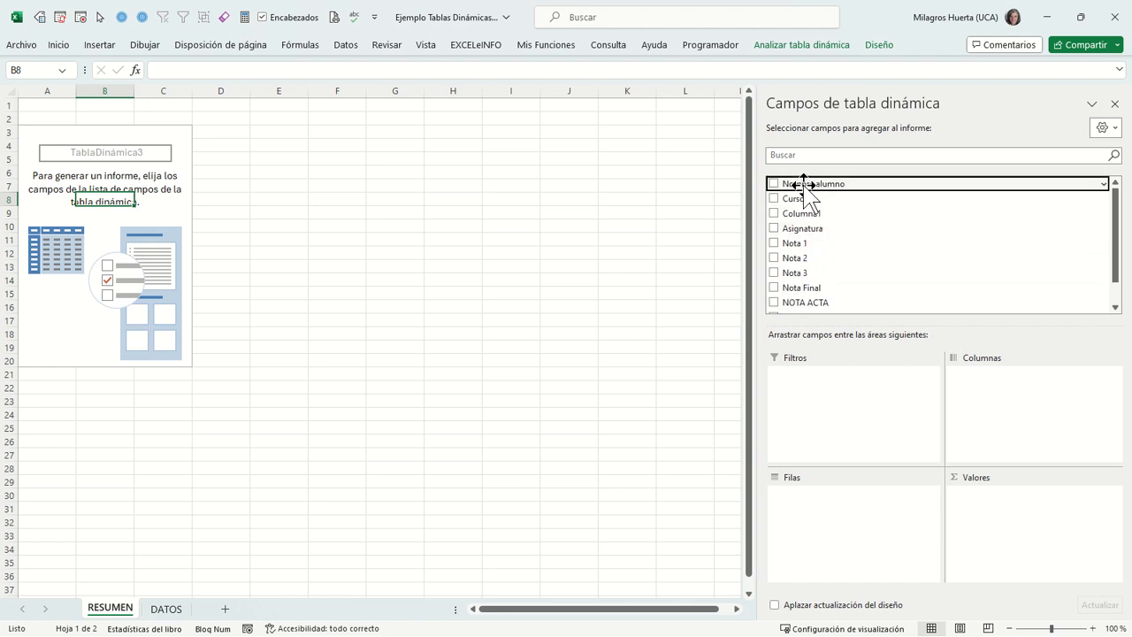
# - Try the Nombre alumno field as row labels and as column labels, and remove it from the pivot table
pyautogui.click(773, 185)
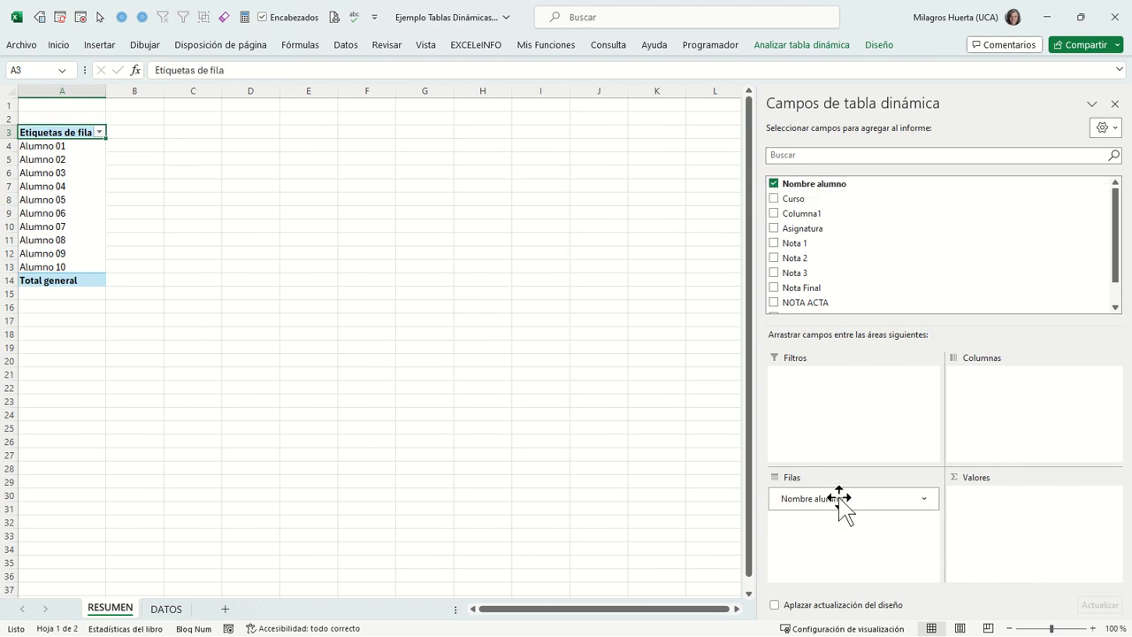
pyautogui.moveTo(839, 504); pyautogui.dragTo(978, 421)
pyautogui.moveTo(1003, 375); pyautogui.dragTo(874, 511)
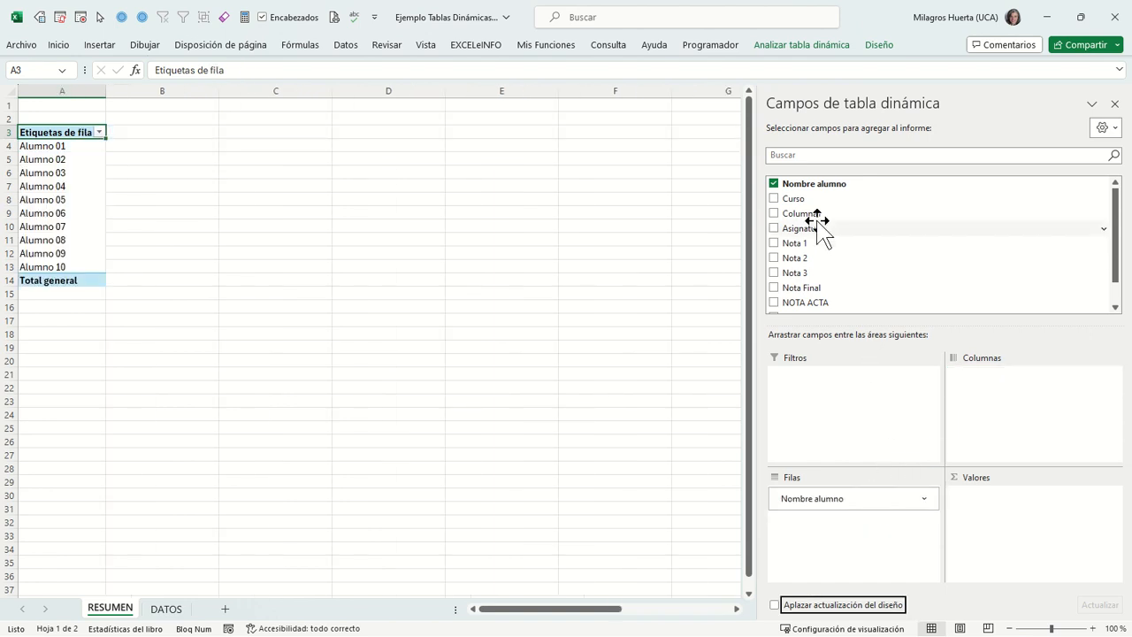
pyautogui.click(781, 184)
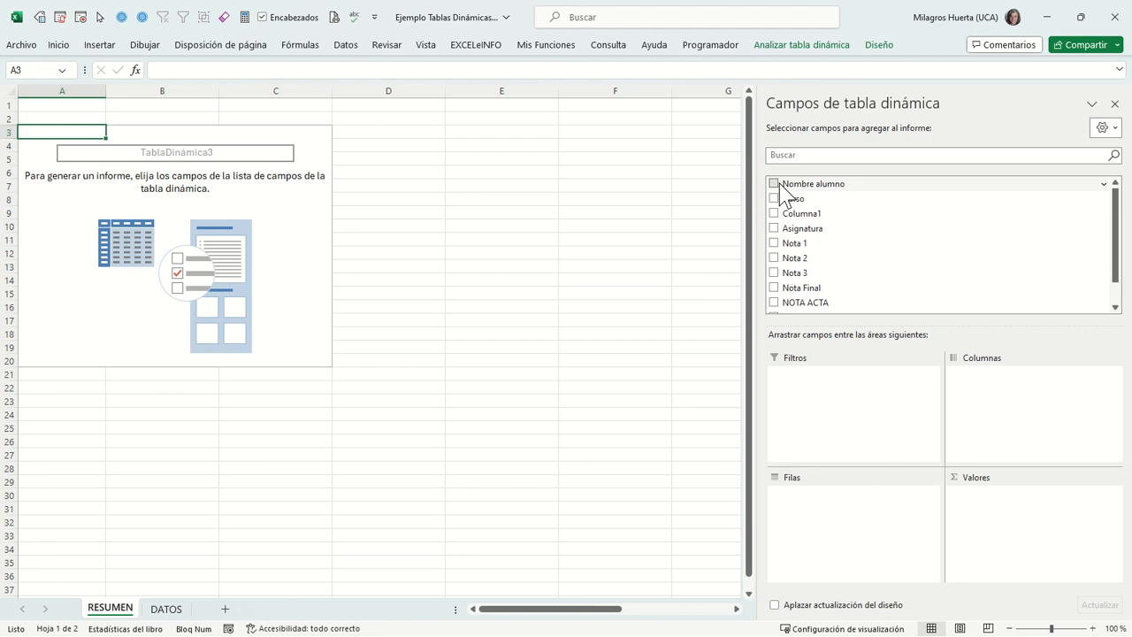
# - Lay out the pivot table with Nombre alumno in rows, NOTA ACTA in columns and Nota Final in values
pyautogui.click(782, 185)
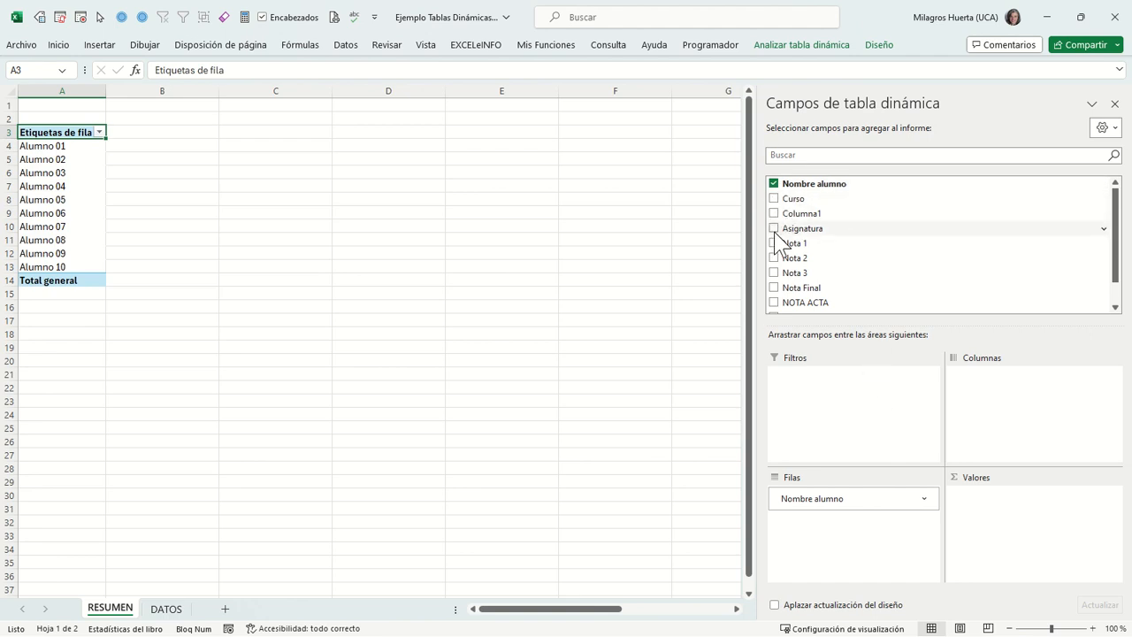
pyautogui.click(775, 304)
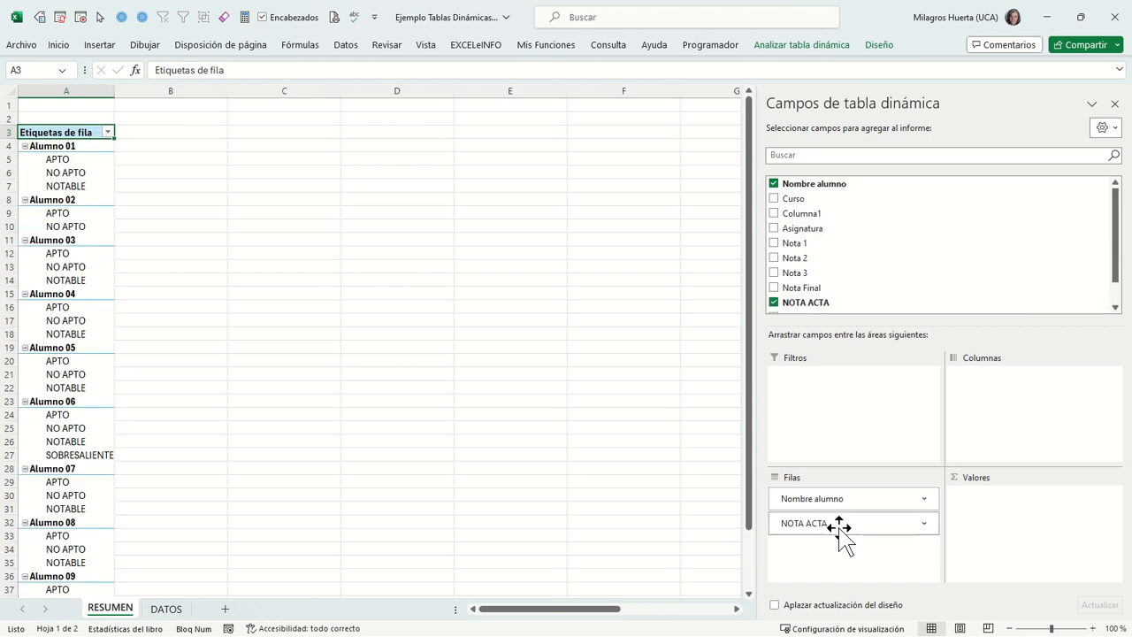
pyautogui.moveTo(839, 529); pyautogui.dragTo(967, 438)
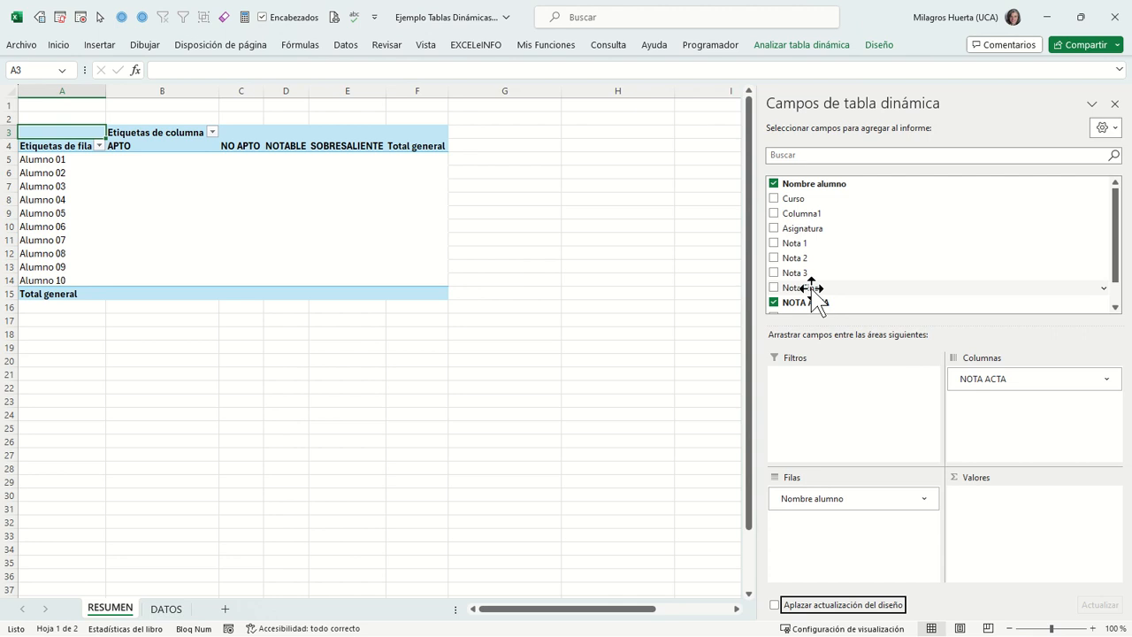
pyautogui.moveTo(812, 288); pyautogui.dragTo(1051, 507)
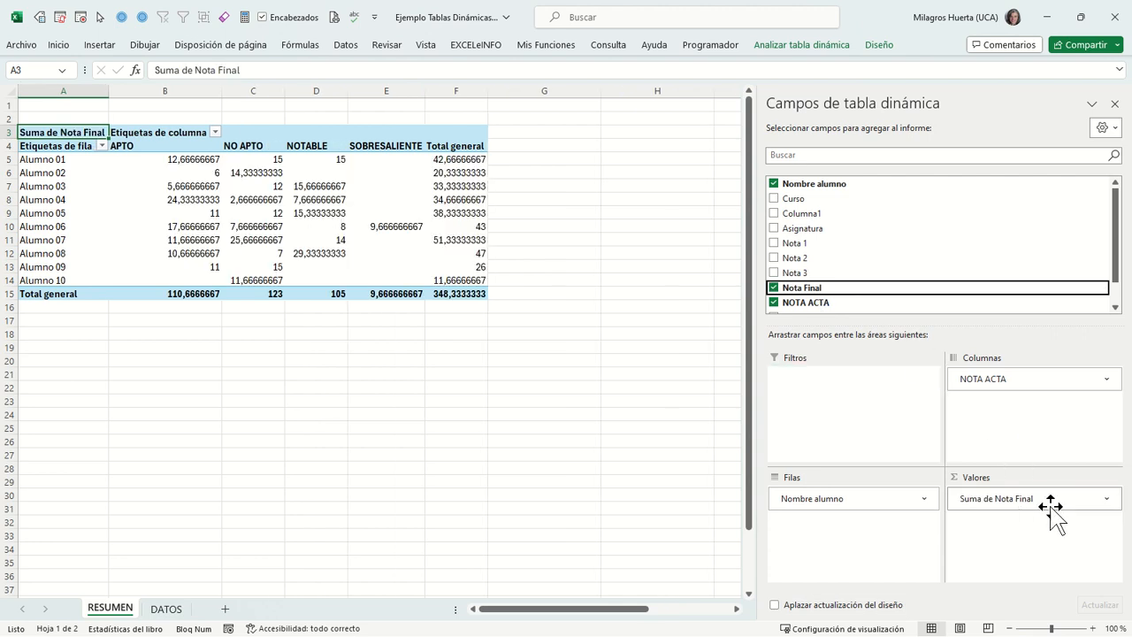
# - Open the value field settings for Nota Final in the pivot table's values area
pyautogui.click(1106, 500)
pyautogui.click(1107, 501)
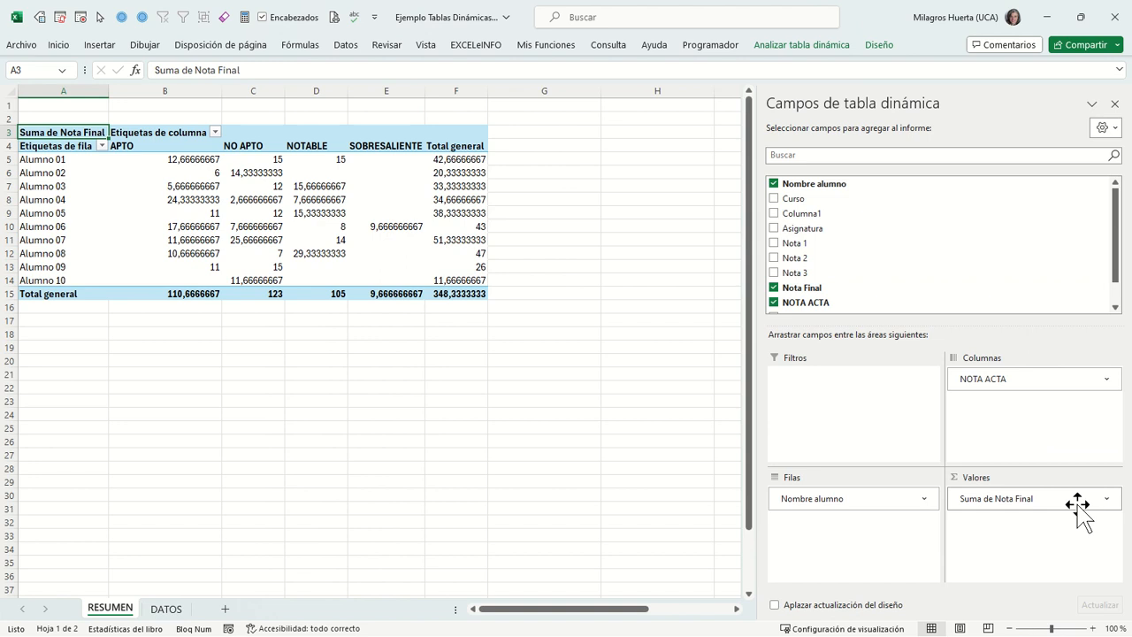
pyautogui.click(1107, 501)
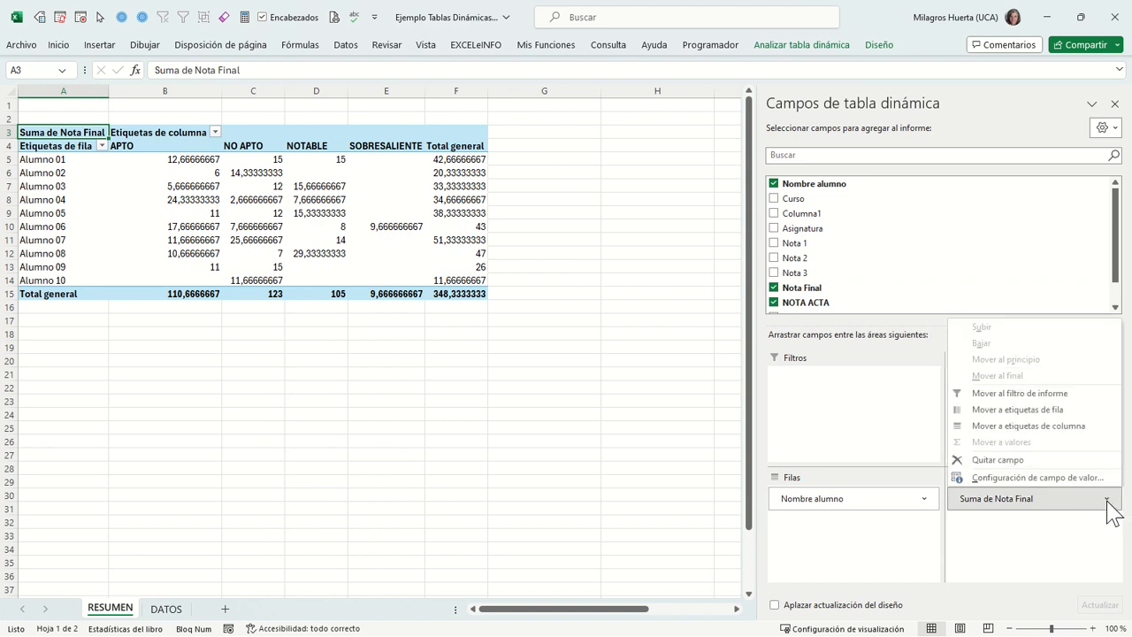
pyautogui.click(1017, 501)
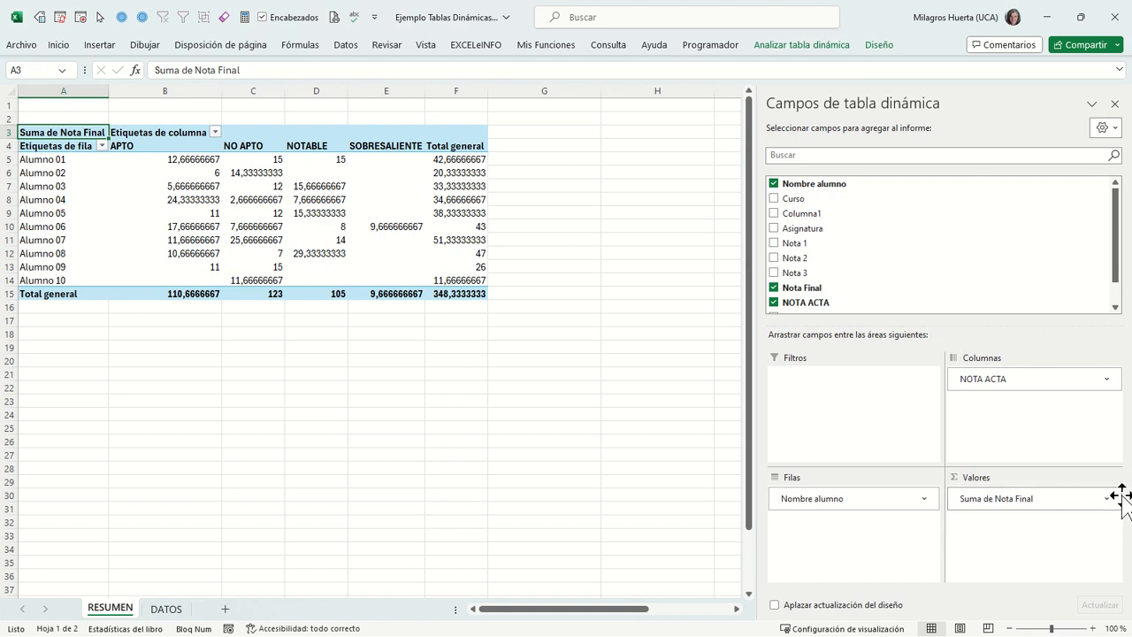
pyautogui.click(1055, 500)
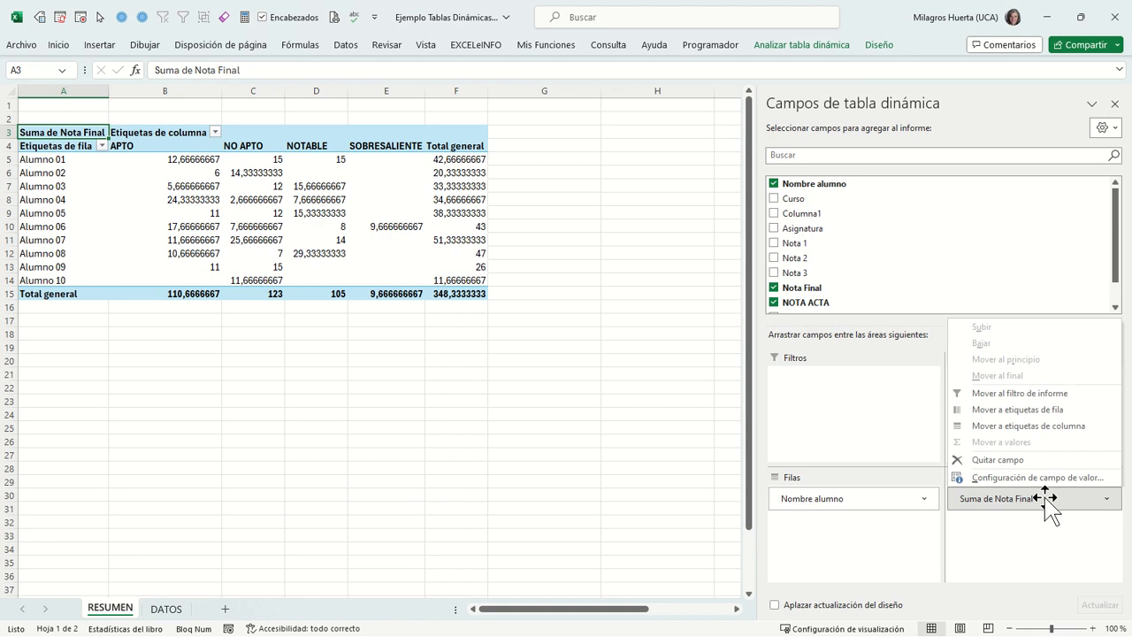
pyautogui.click(1030, 479)
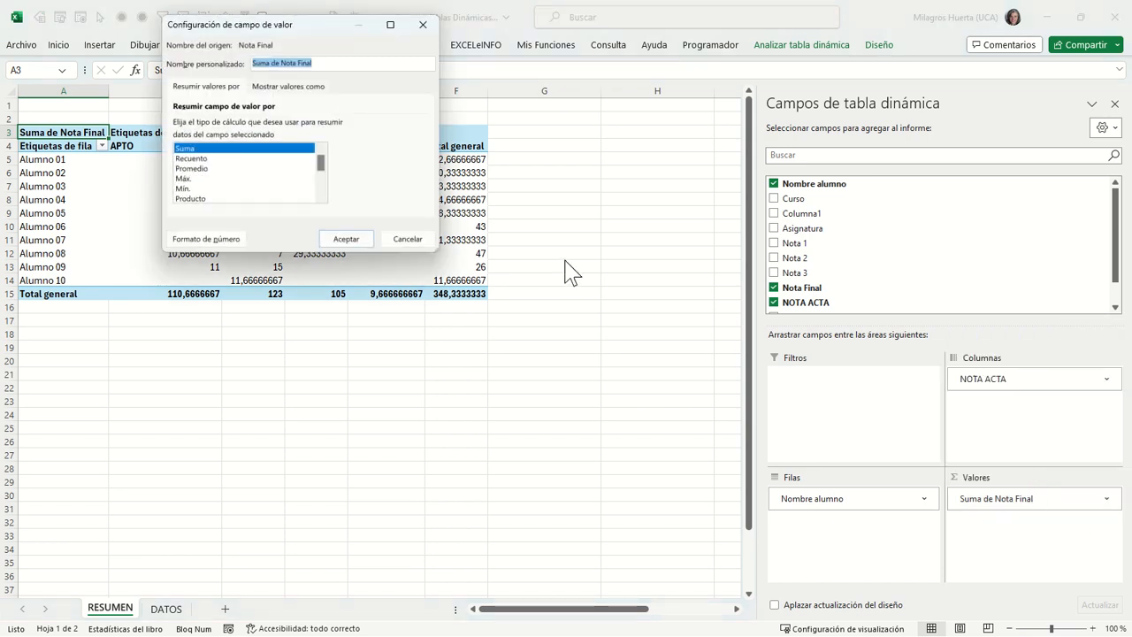
# - Try the Recuento, Máx. and Mín. summary functions for the Nota Final value field
pyautogui.click(194, 158)
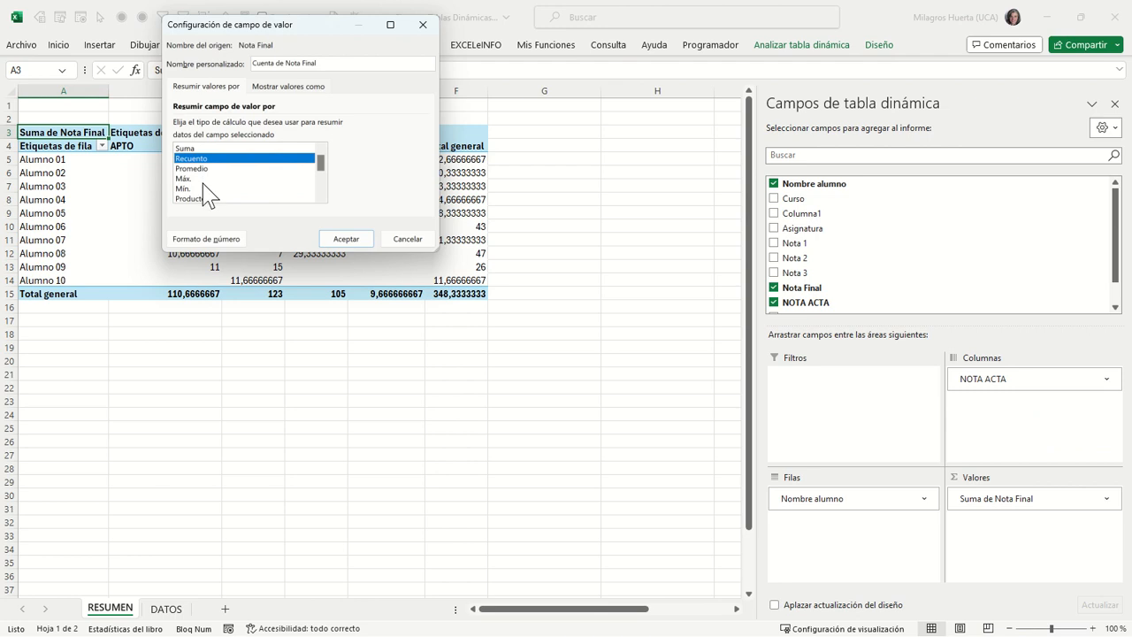
pyautogui.click(203, 180)
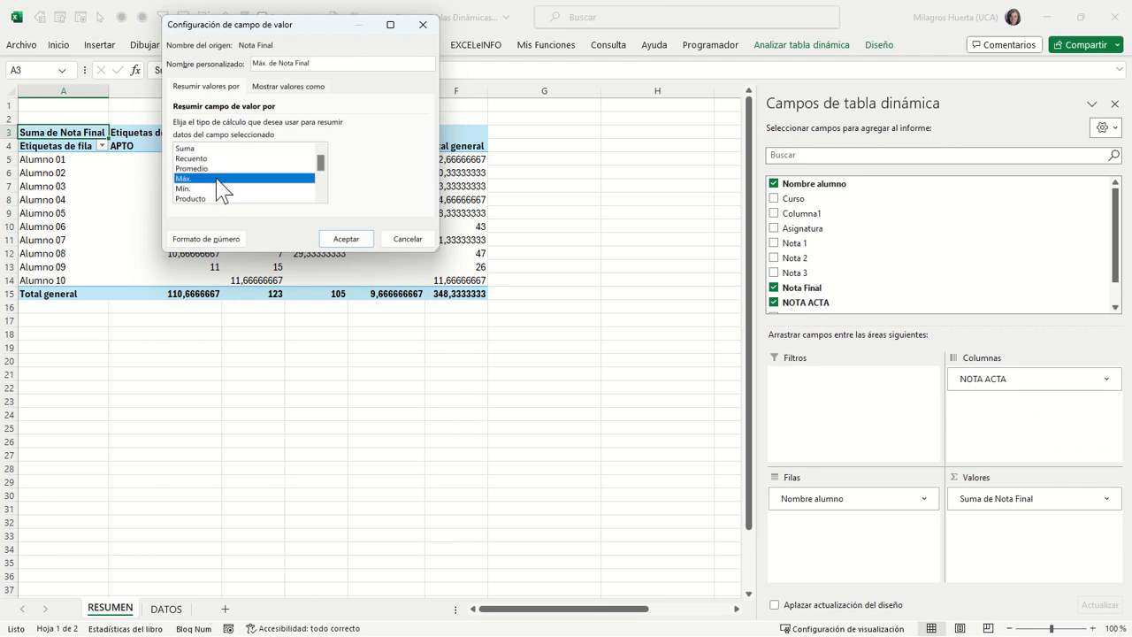
pyautogui.click(221, 189)
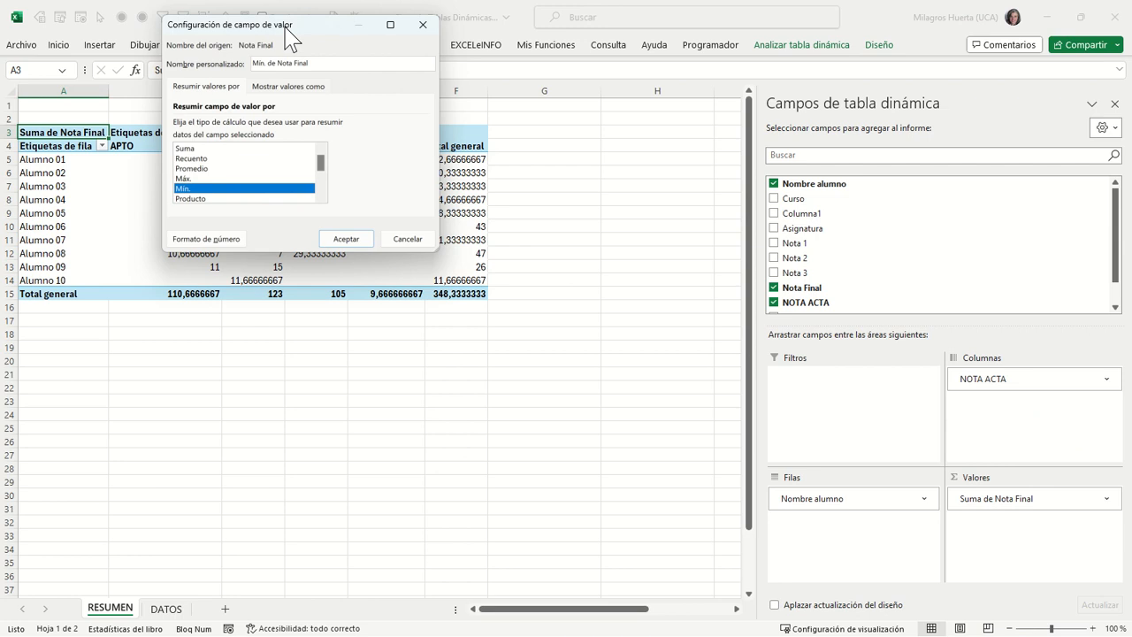
pyautogui.moveTo(285, 24); pyautogui.dragTo(462, 148)
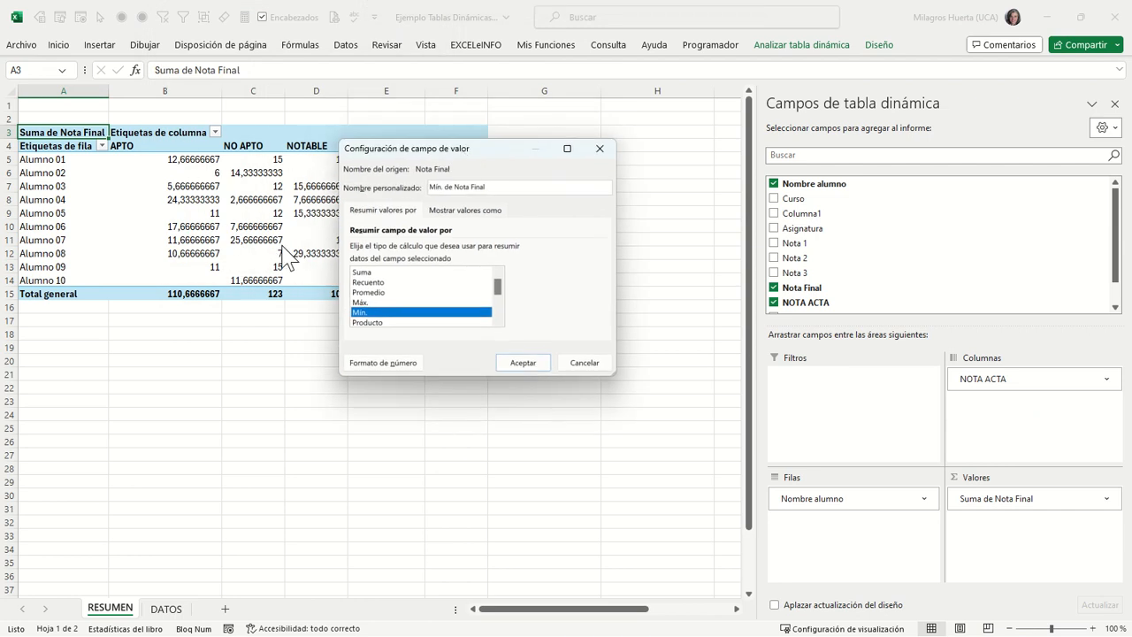
pyautogui.click(415, 303)
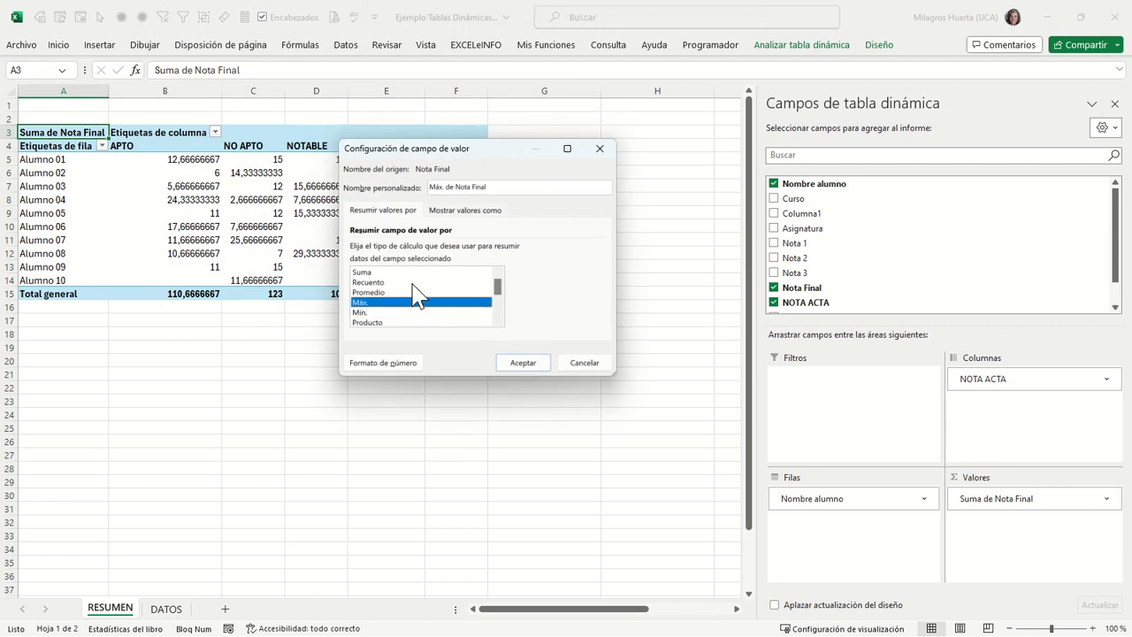
pyautogui.click(413, 283)
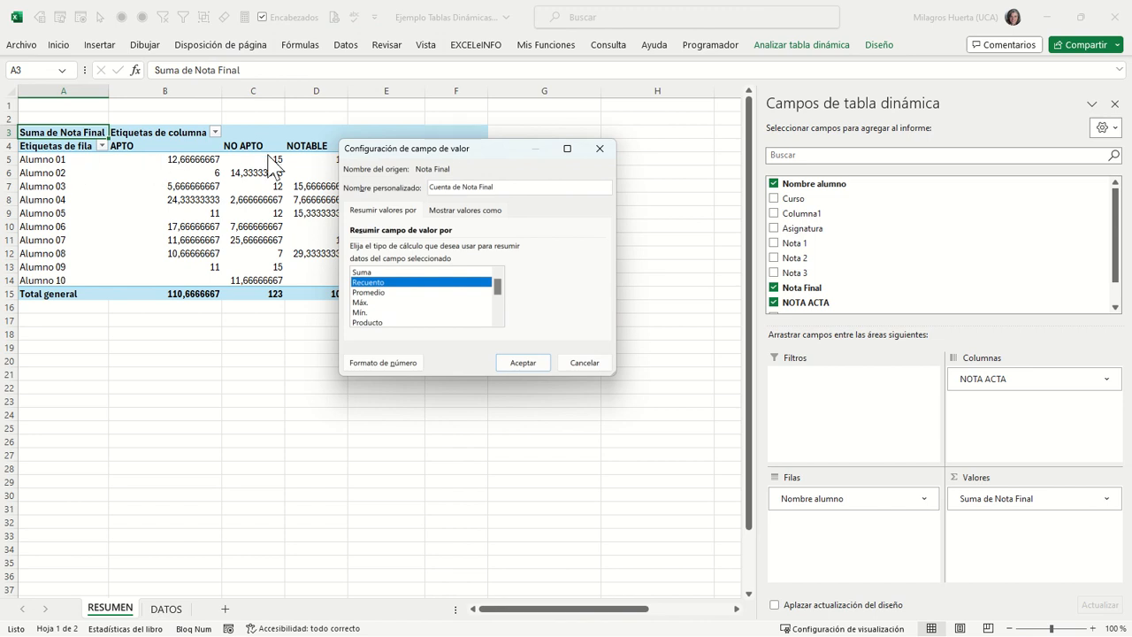
# - Summarise the Nota Final values by Recuento and give the value field the custom name Nº Nota Final
pyautogui.moveTo(421, 162); pyautogui.dragTo(383, 290)
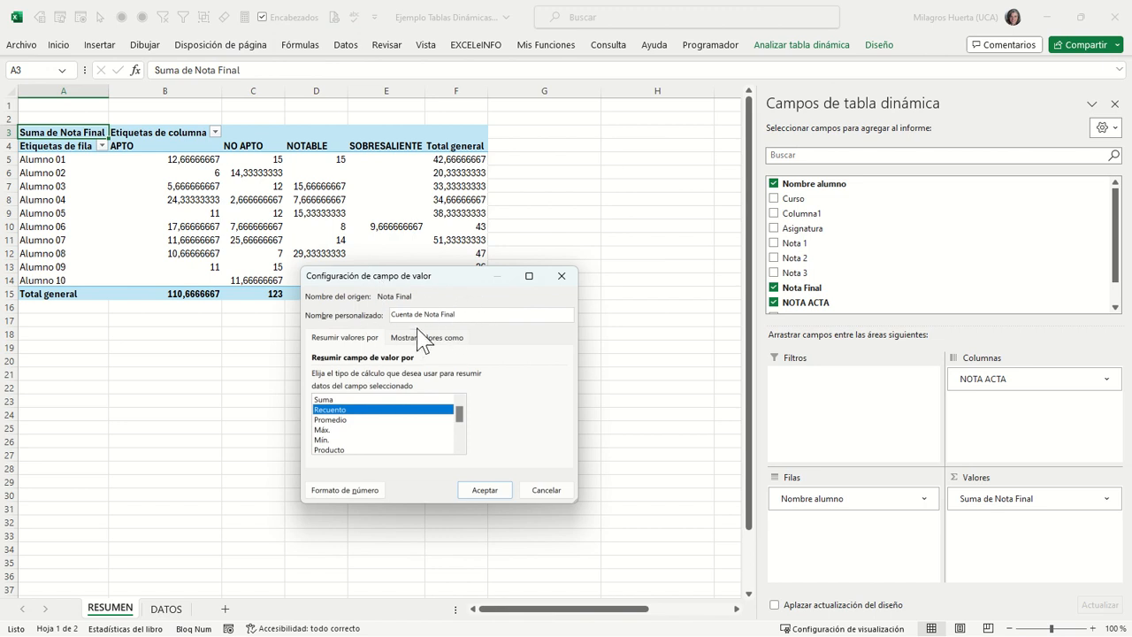
pyautogui.click(373, 419)
pyautogui.click(376, 411)
pyautogui.click(369, 419)
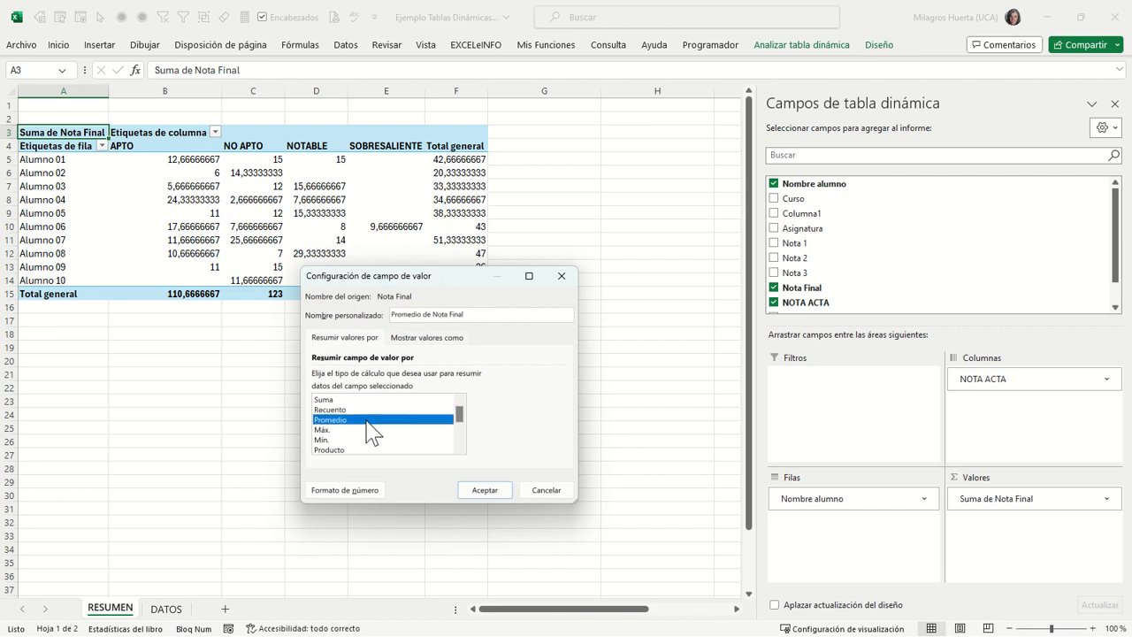
pyautogui.click(370, 410)
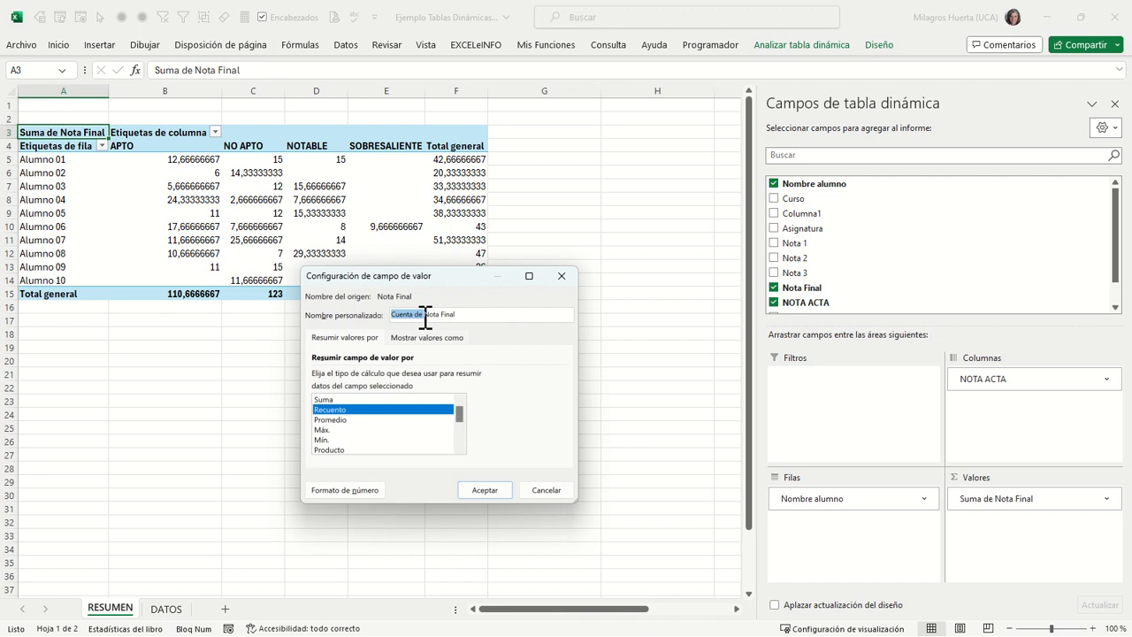
pyautogui.write('Nº')
pyautogui.click(493, 490)
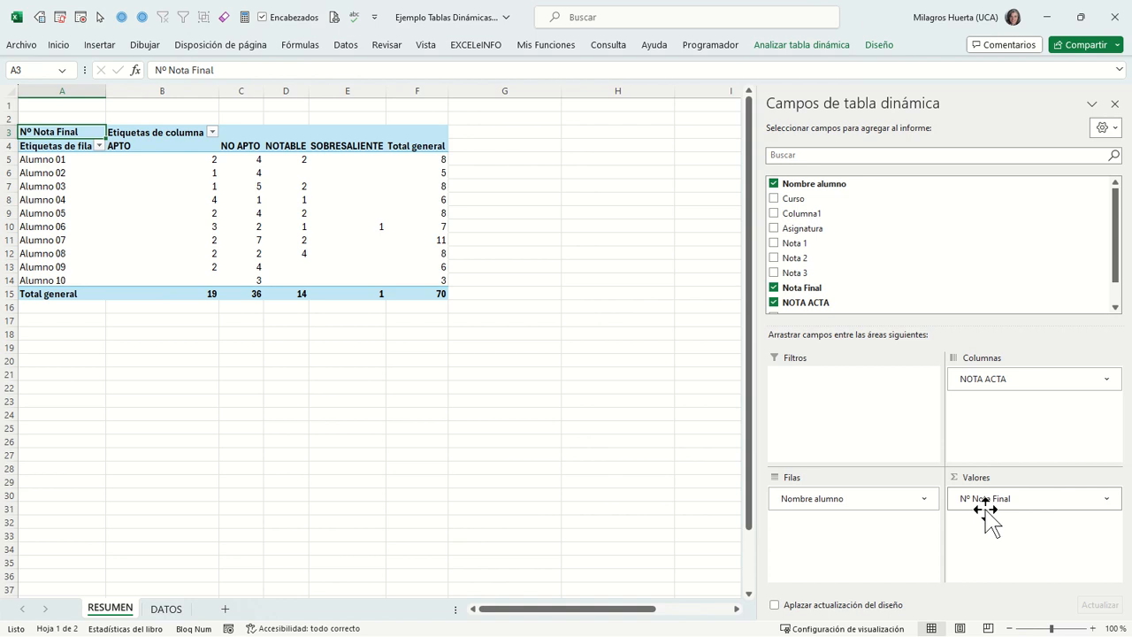
# - Examine the counts per NOTA ACTA grade and the row total for Alumno 01, and the counts for Alumno 02
pyautogui.click(89, 162)
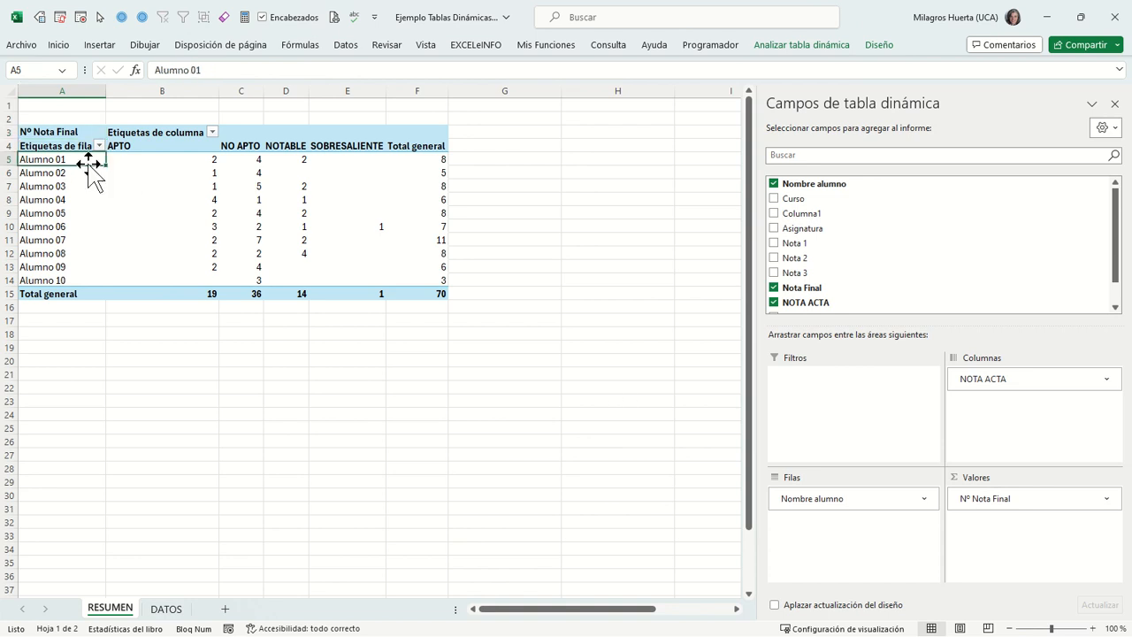
pyautogui.click(161, 147)
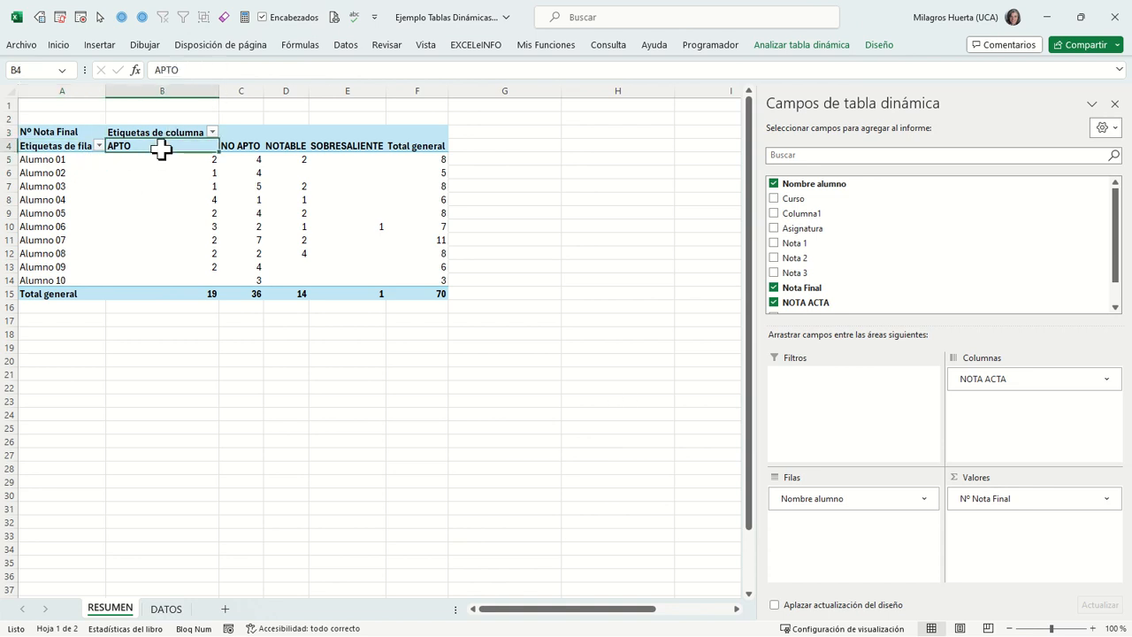
pyautogui.click(179, 156)
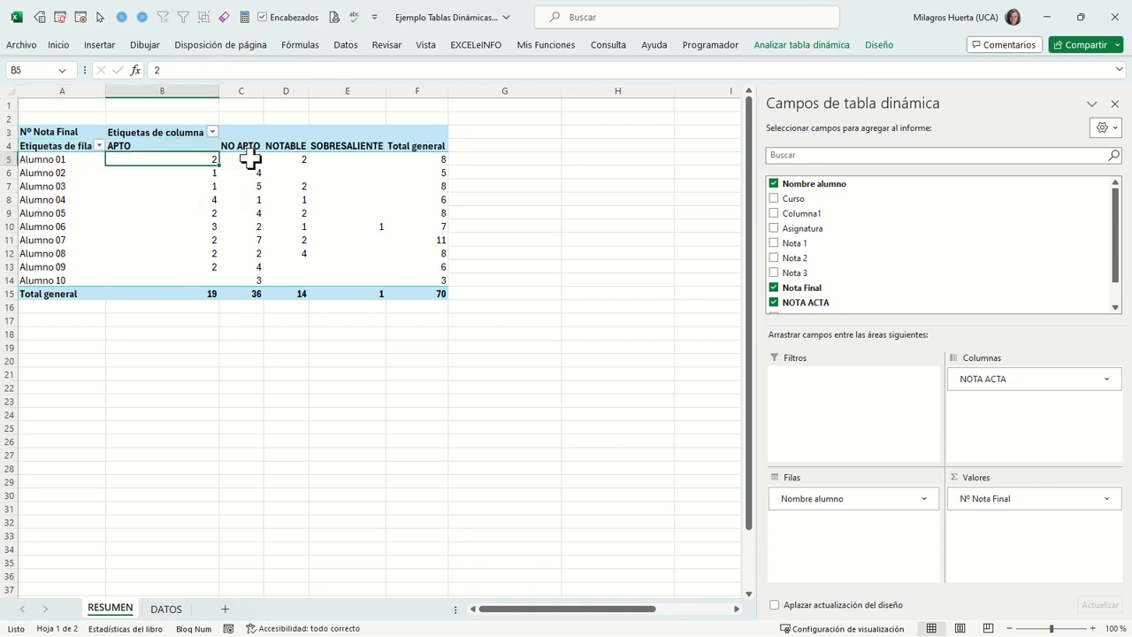
pyautogui.click(251, 159)
pyautogui.click(287, 159)
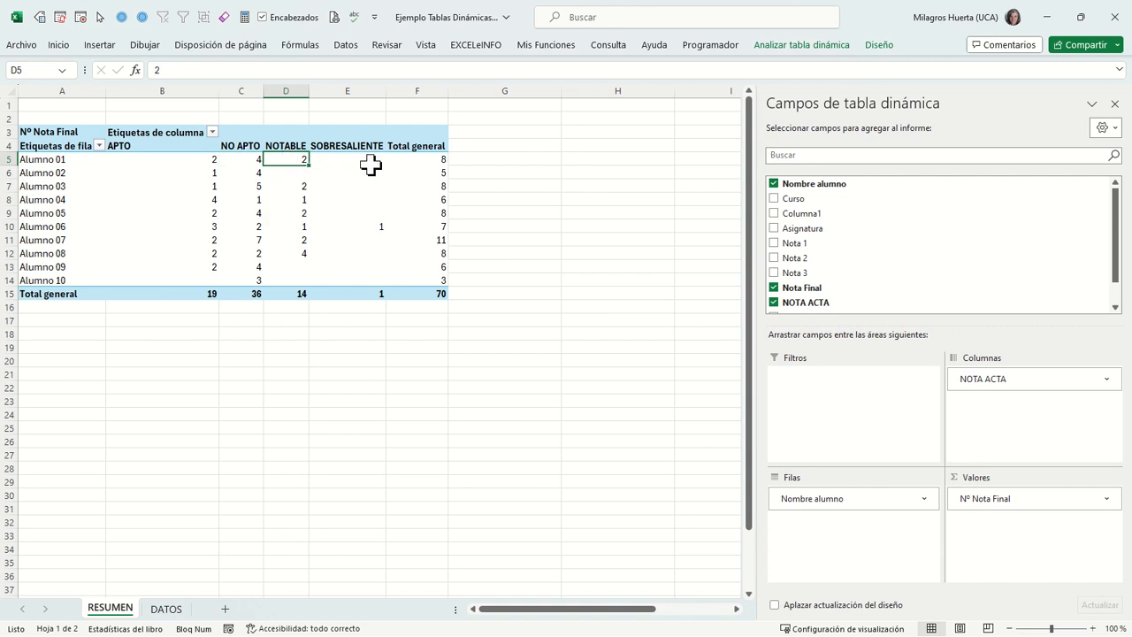
pyautogui.click(430, 161)
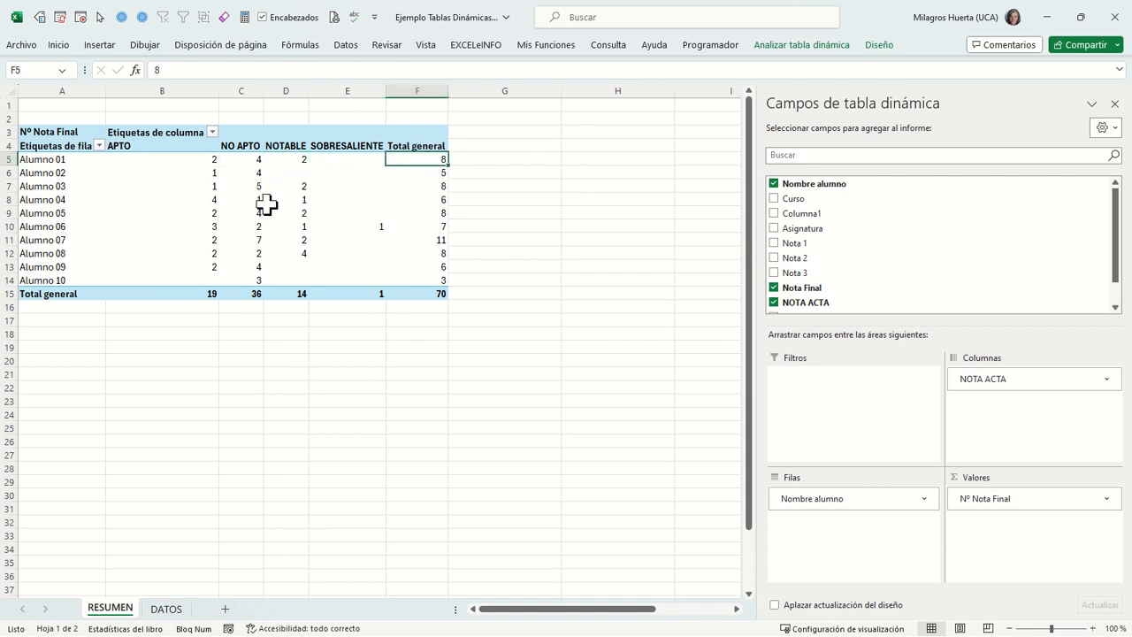
pyautogui.moveTo(267, 207)
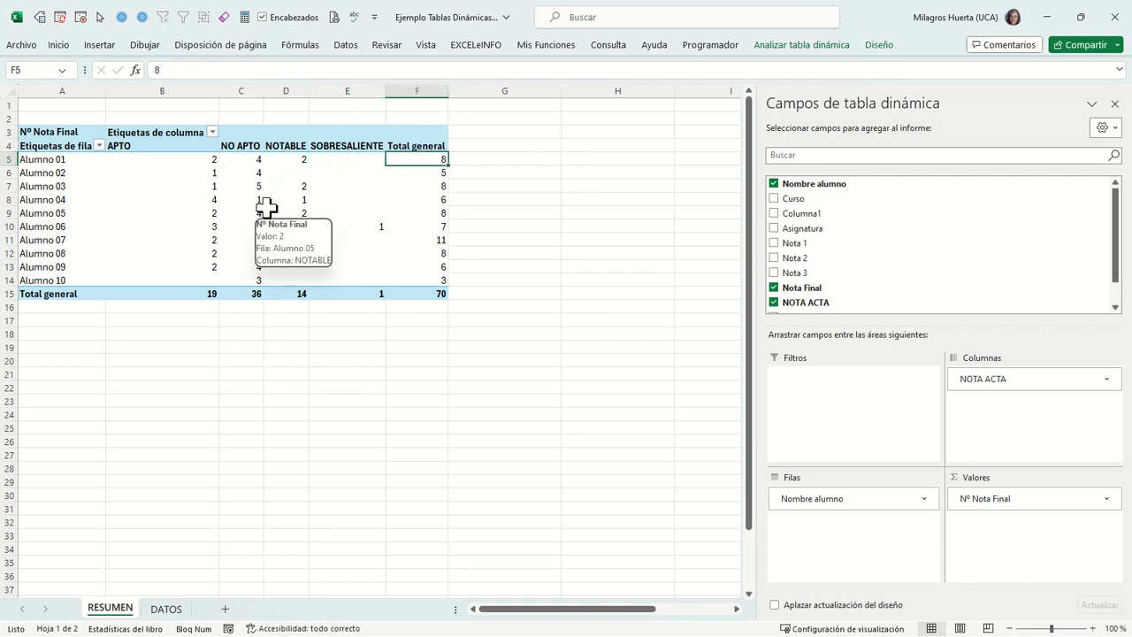
pyautogui.click(184, 175)
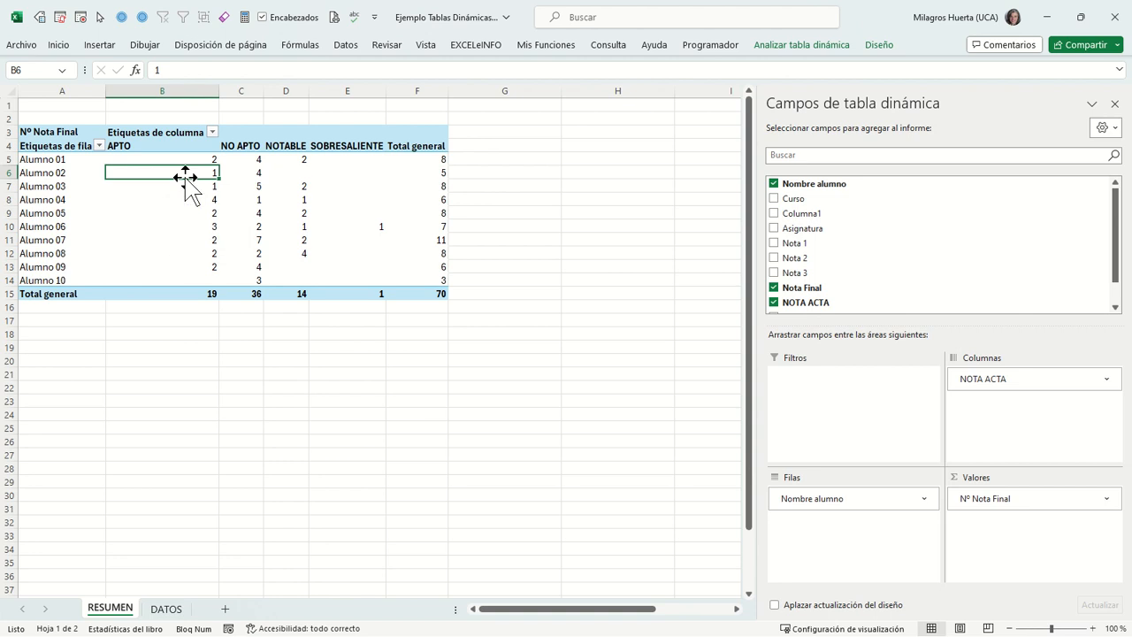
pyautogui.click(258, 175)
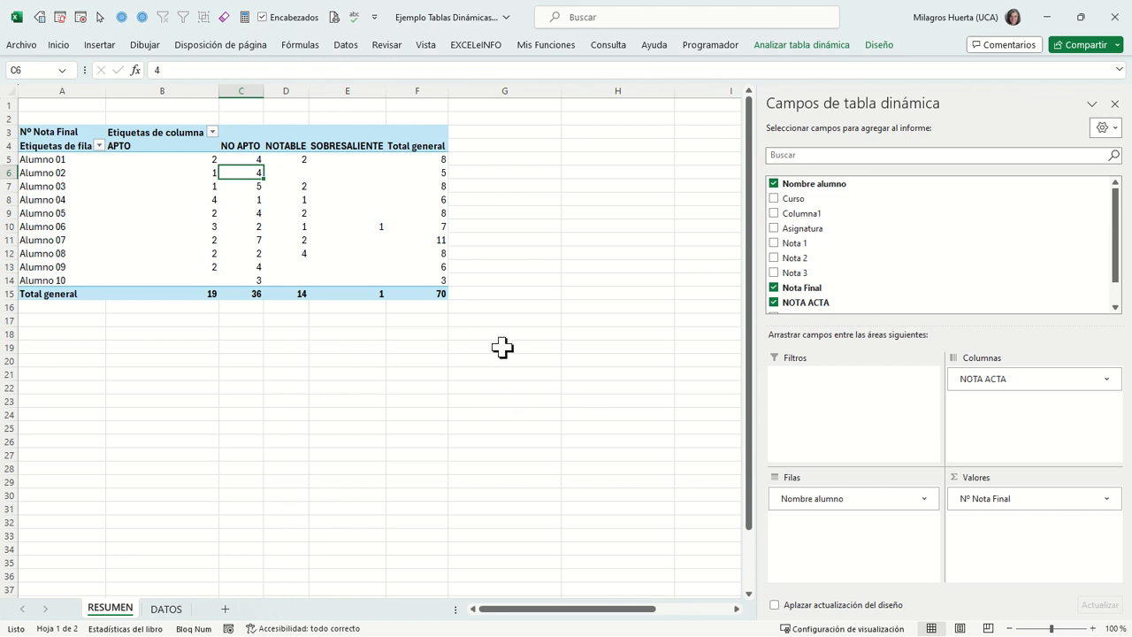
# - Try NOTA ACTA as a report filter of the pivot table, and move it back to the column labels
pyautogui.scroll(-1, 856, 263)
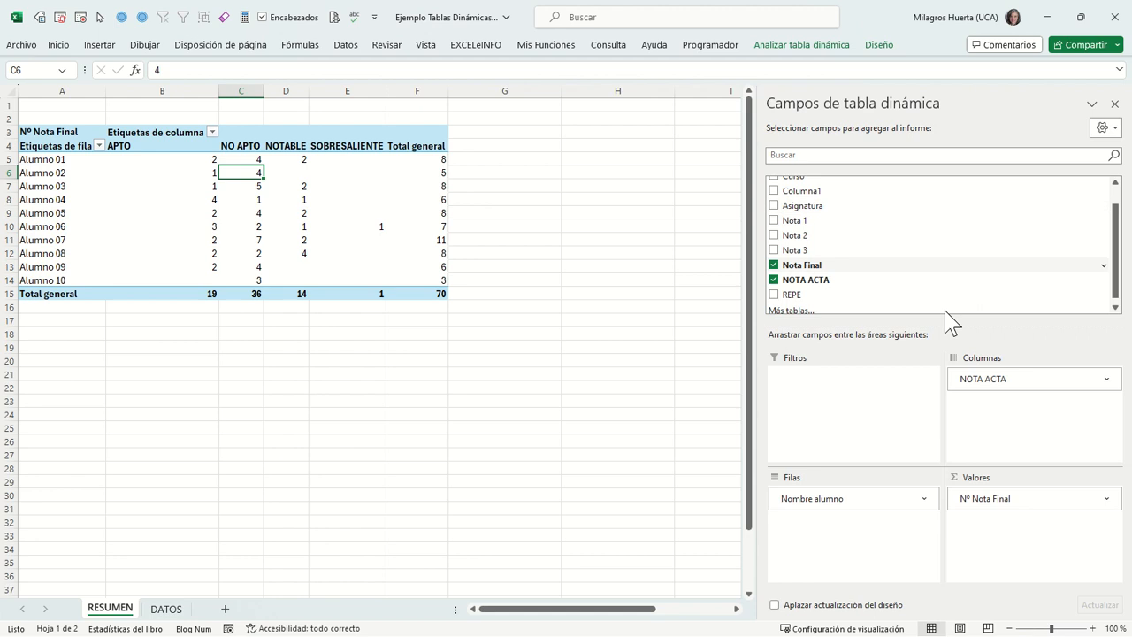
pyautogui.scroll(1, 927, 243)
pyautogui.scroll(1, 926, 243)
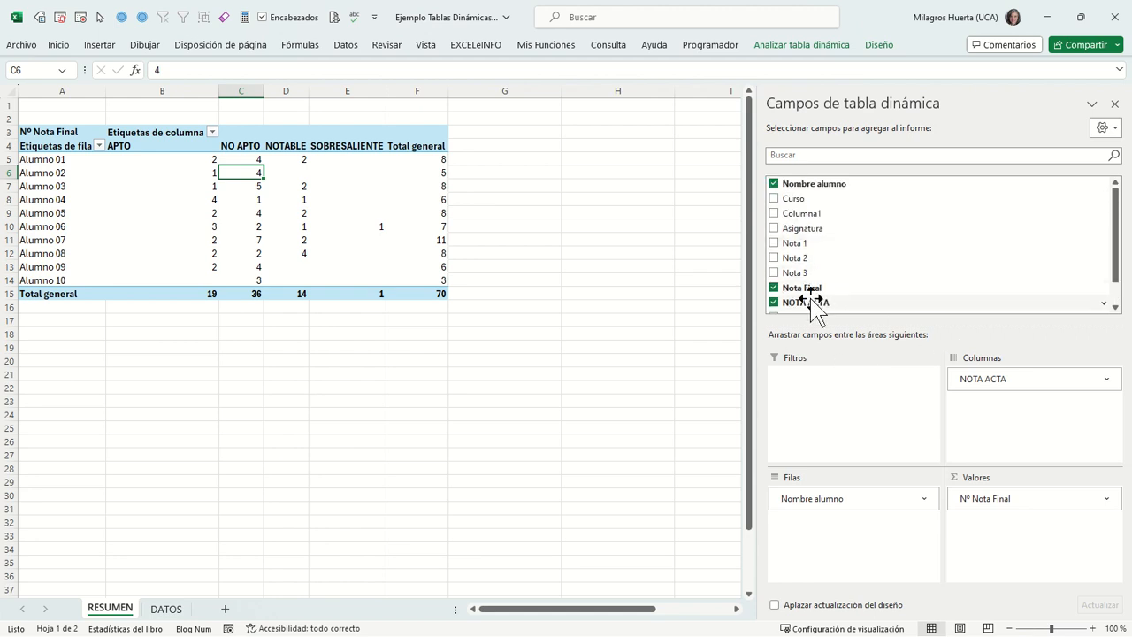
pyautogui.moveTo(809, 302); pyautogui.dragTo(835, 416)
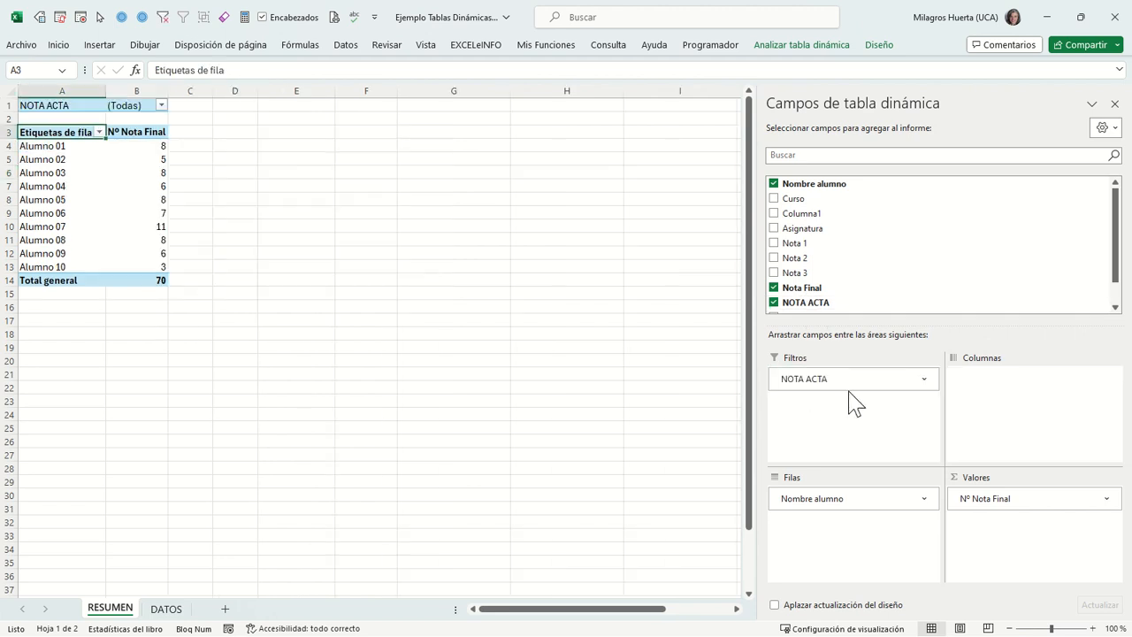
pyautogui.click(925, 380)
pyautogui.moveTo(875, 382); pyautogui.dragTo(1005, 395)
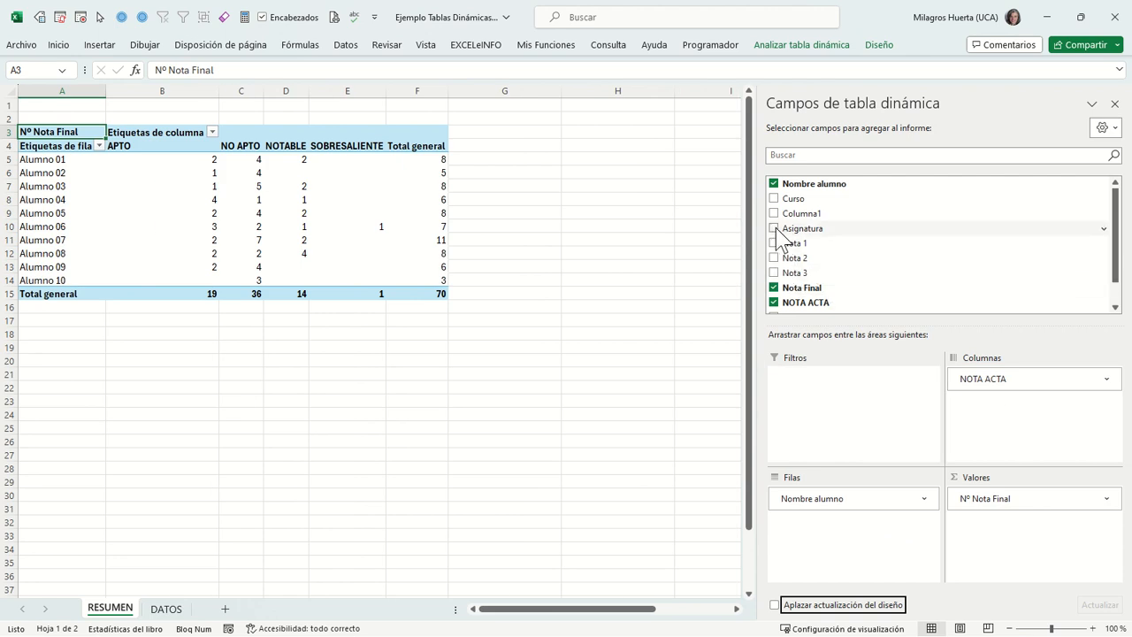
# - Add the Asignatura field as a report filter of the pivot table and open its field options
pyautogui.moveTo(785, 231); pyautogui.dragTo(815, 400)
pyautogui.click(926, 381)
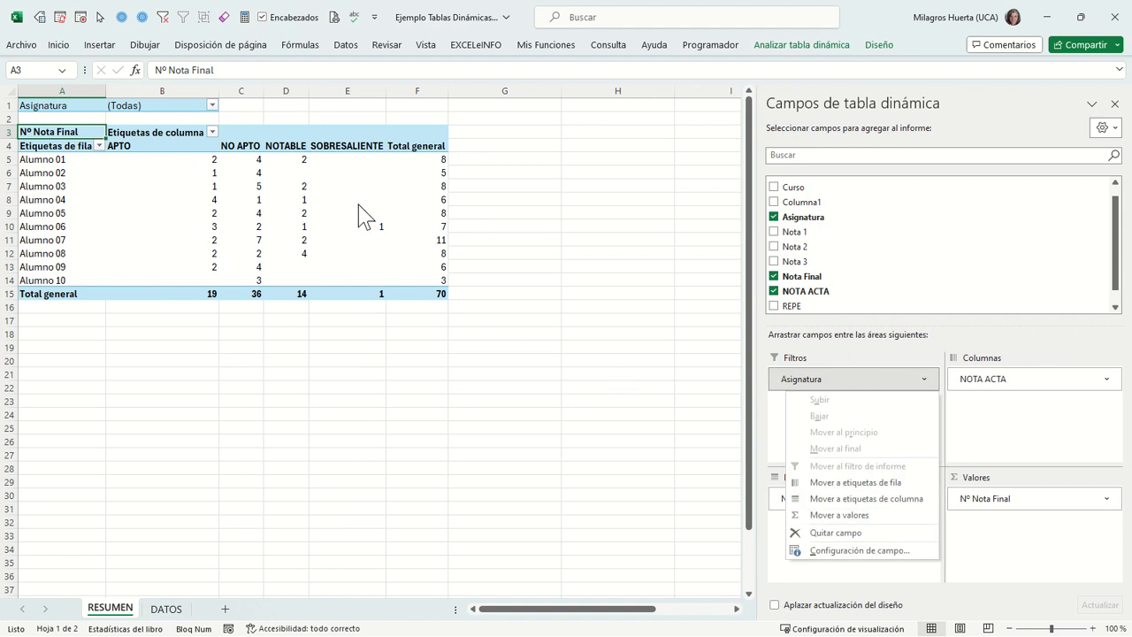
# - Filter the pivot table's Asignatura report filter to show only Asignatura 1
pyautogui.click(212, 105)
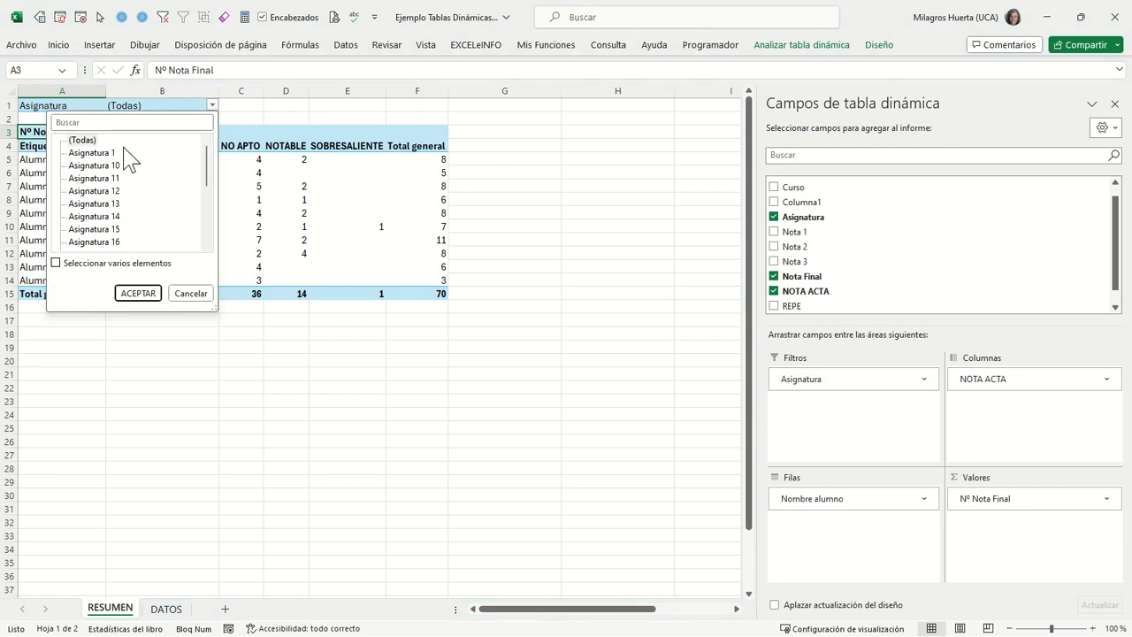
pyautogui.click(98, 154)
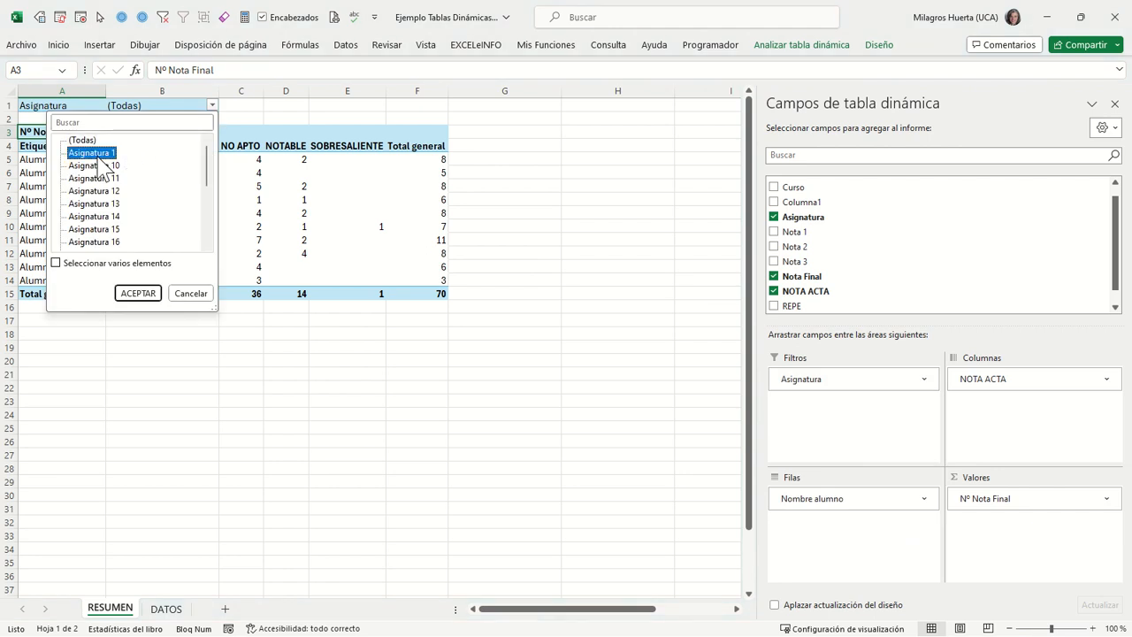
pyautogui.click(138, 293)
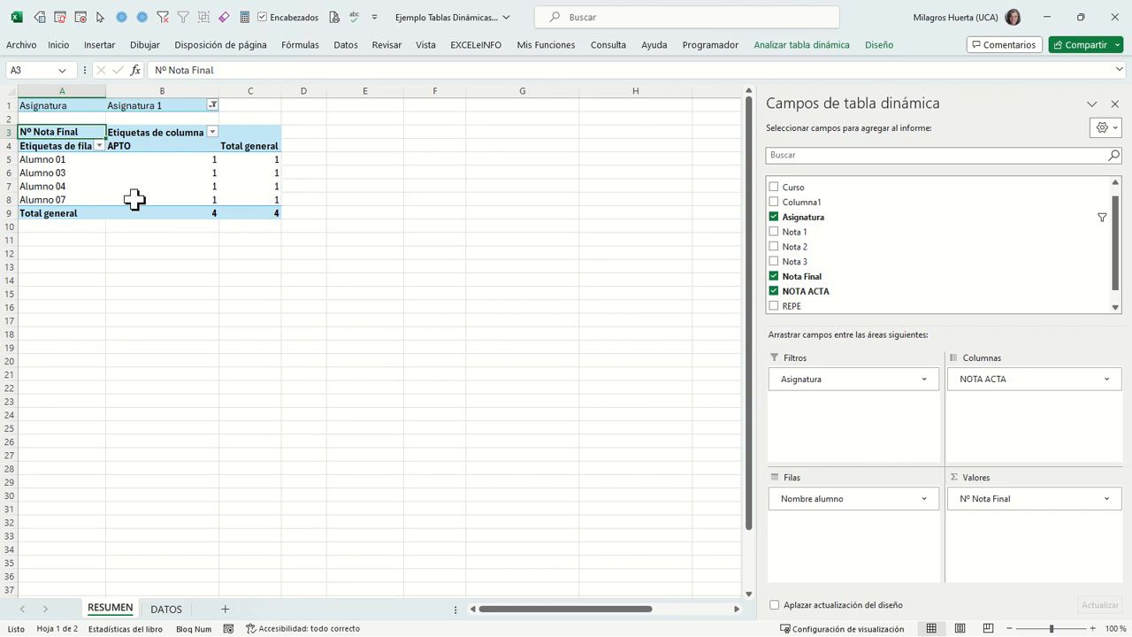
# - Allow multiple selection in the Asignatura report filter and show Asignatura 1, Asignatura 12 and Asignatura 16
pyautogui.click(213, 105)
pyautogui.click(105, 203)
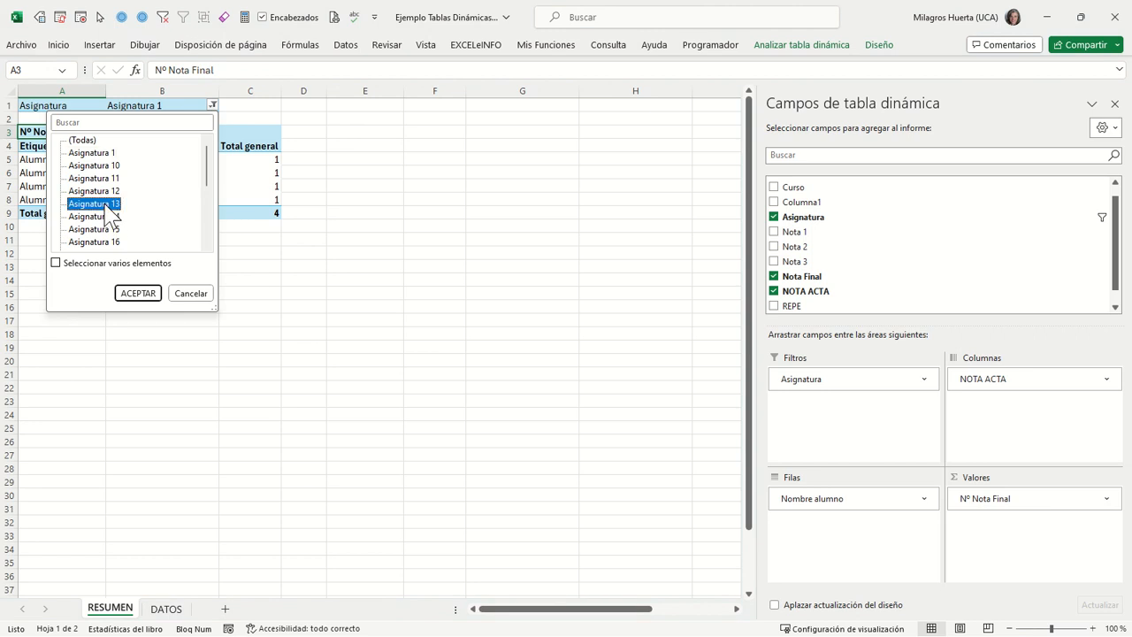
pyautogui.click(94, 242)
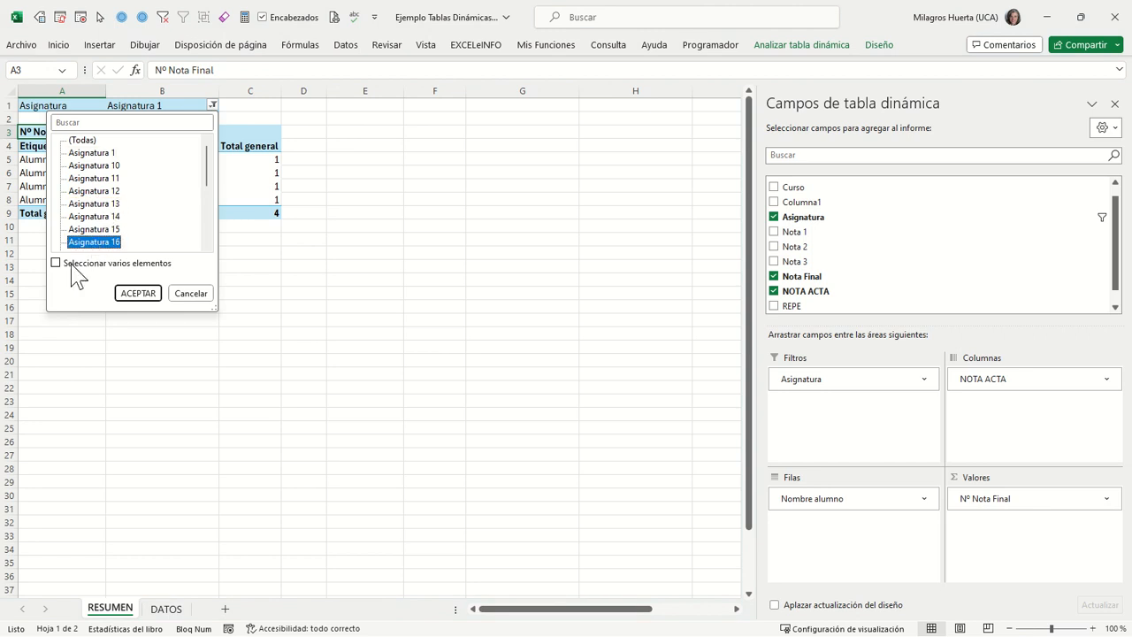
pyautogui.click(71, 264)
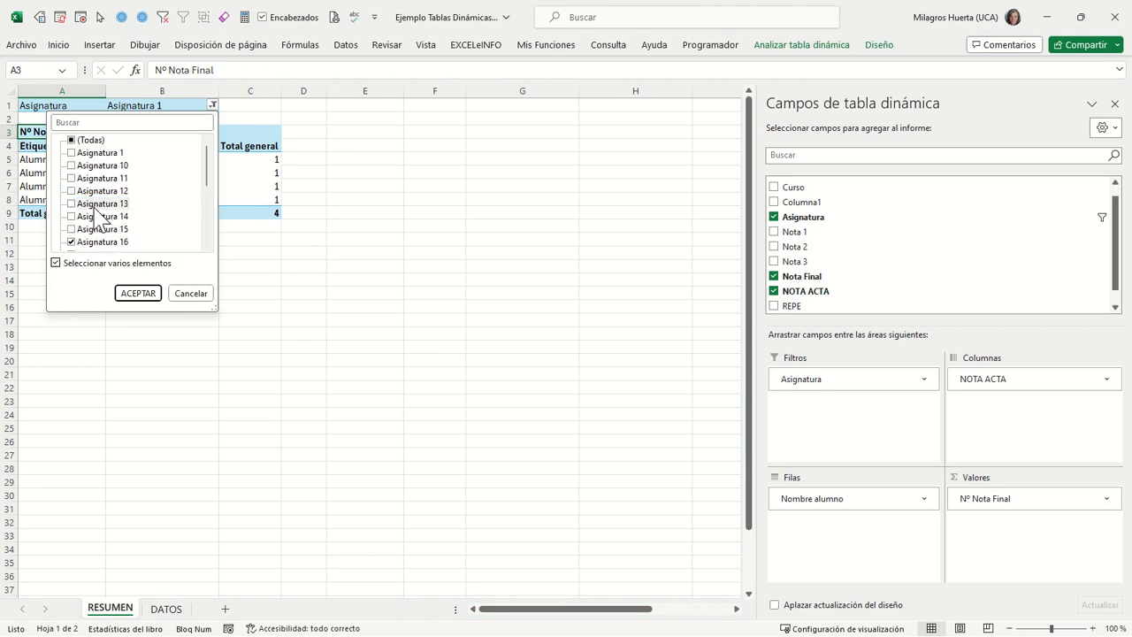
pyautogui.click(95, 154)
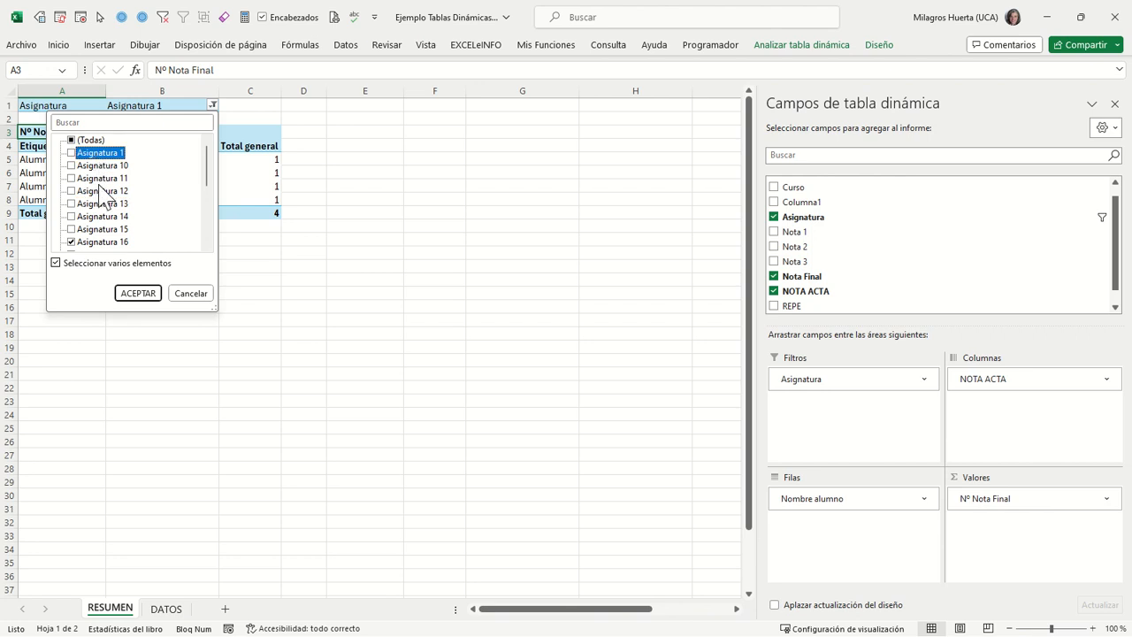
pyautogui.click(71, 153)
pyautogui.click(75, 191)
pyautogui.click(137, 293)
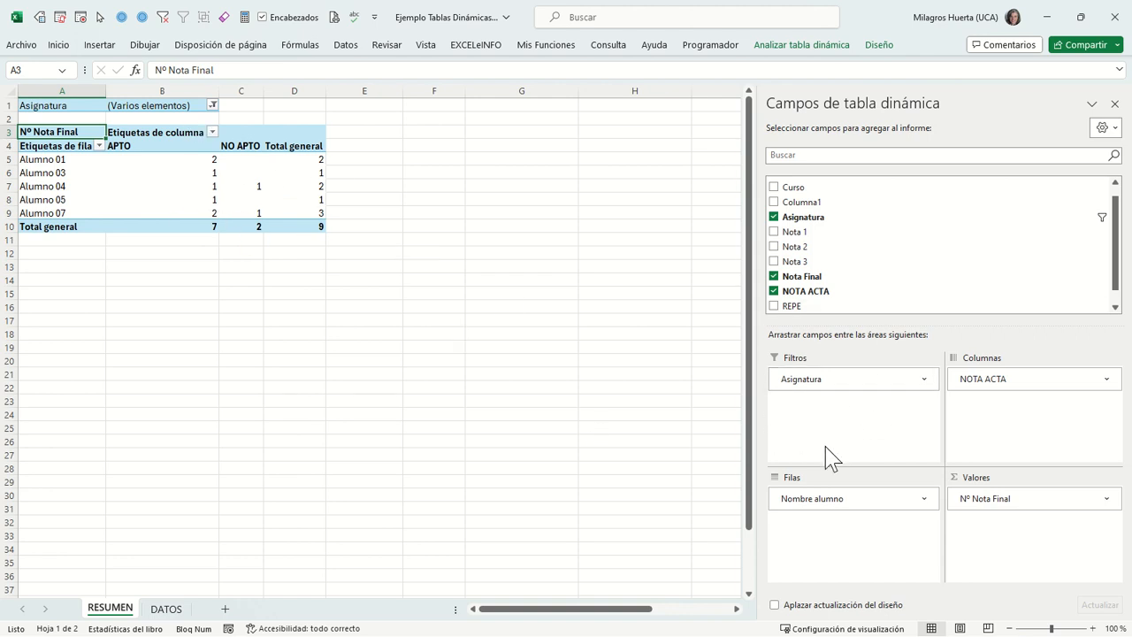
pyautogui.click(213, 105)
pyautogui.click(212, 106)
pyautogui.click(212, 106)
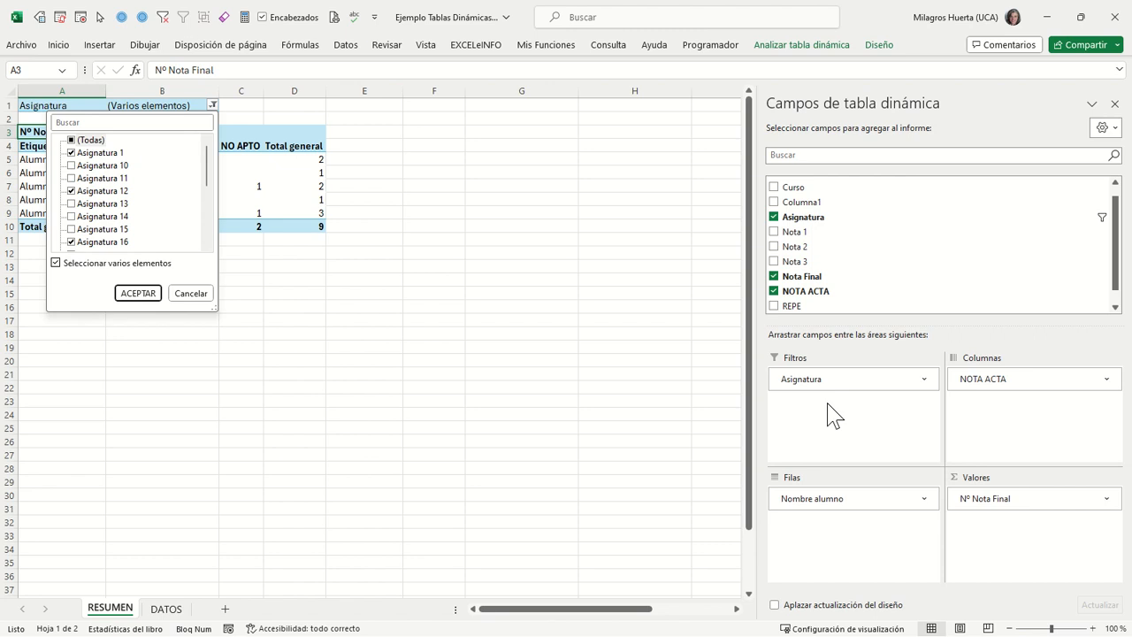
pyautogui.click(203, 297)
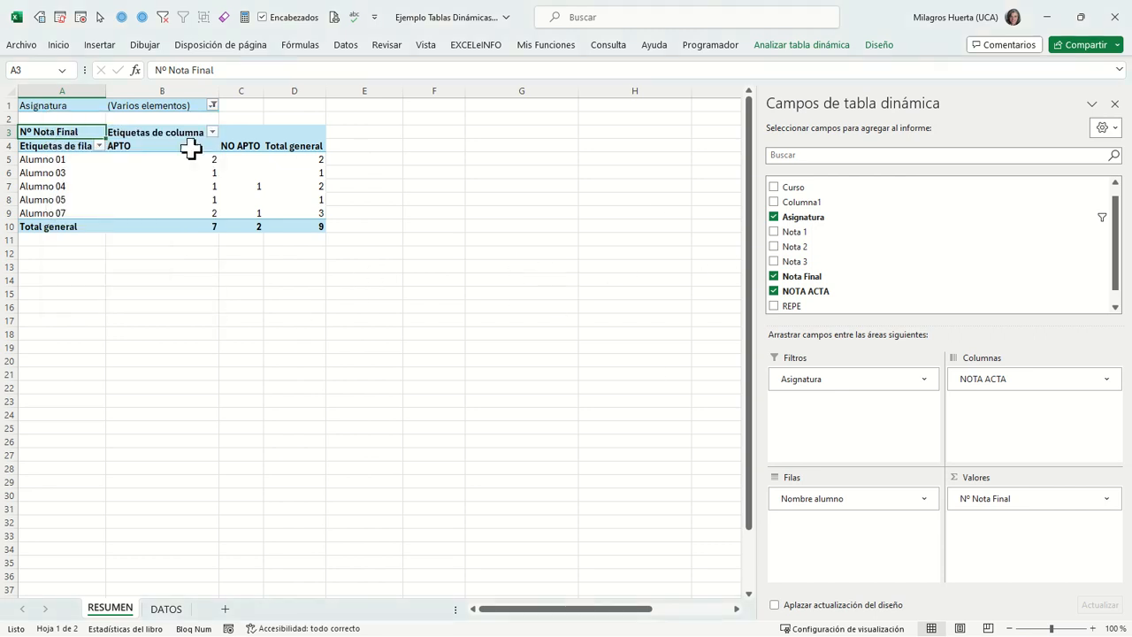
# - Filter the NOTA ACTA column of the DATOS sheet's table to APTO and select the filtered grades to count them
pyautogui.click(167, 610)
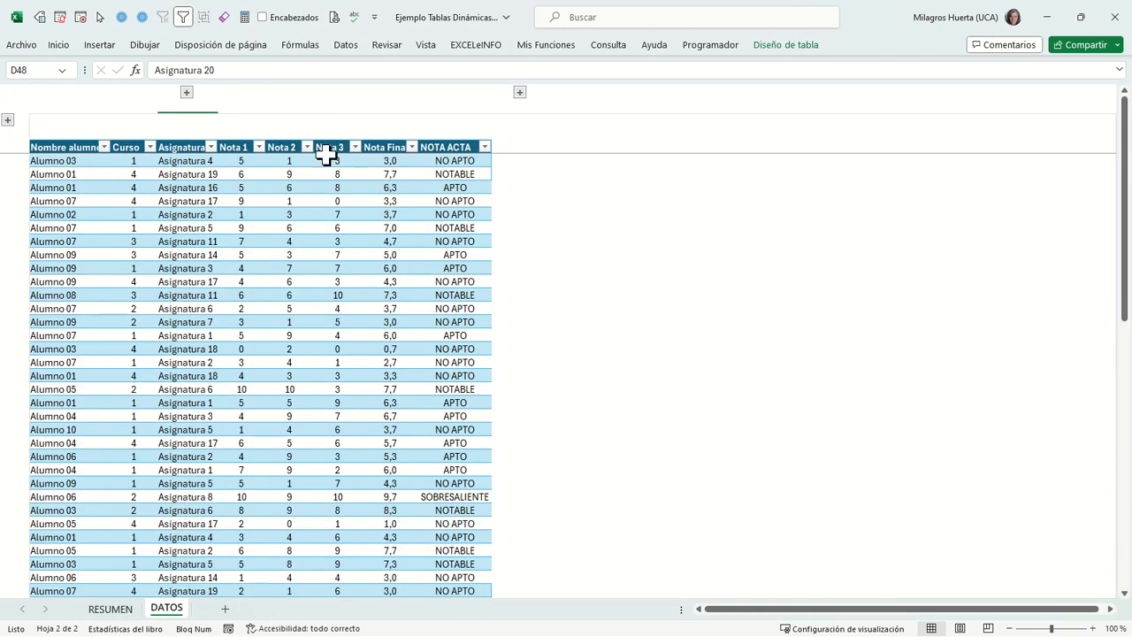
pyautogui.click(486, 147)
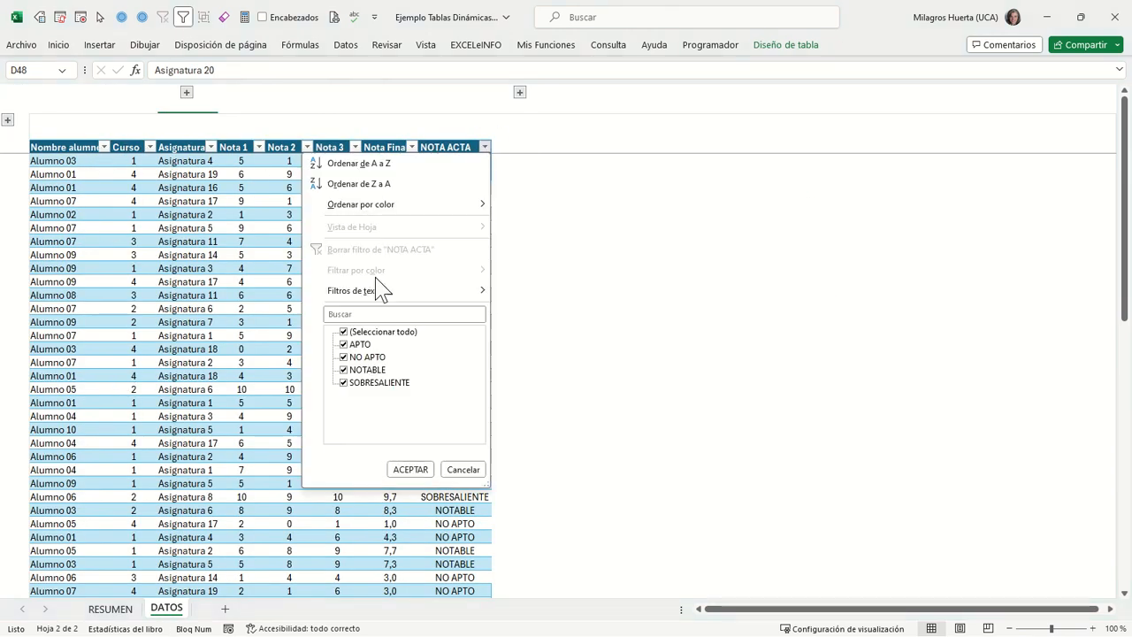
pyautogui.click(375, 333)
pyautogui.click(368, 346)
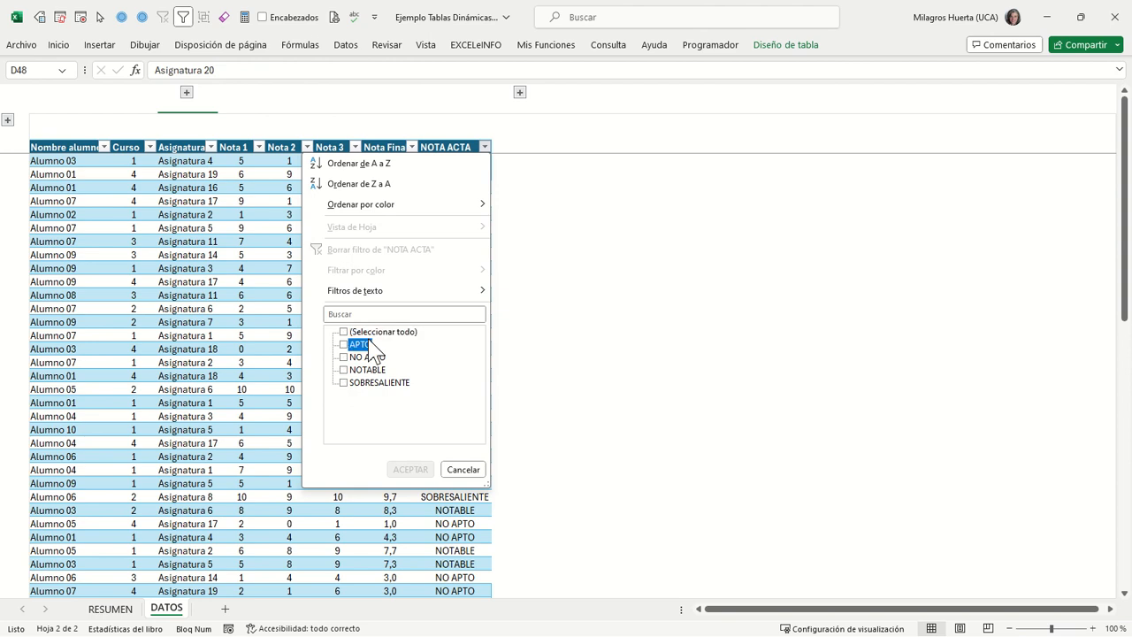
pyautogui.click(418, 478)
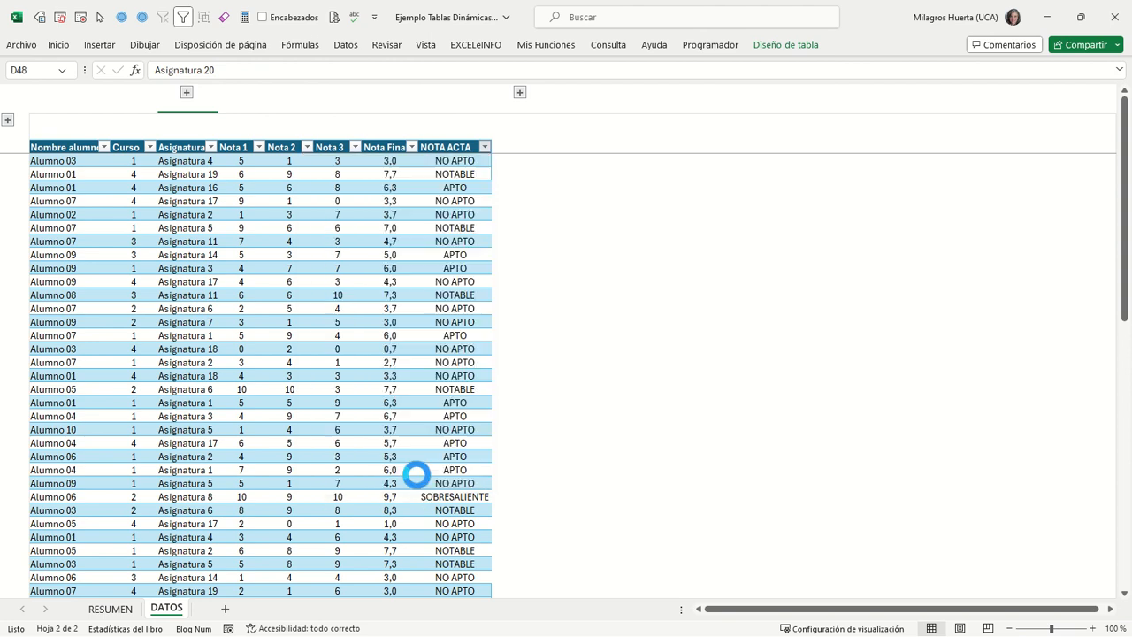
pyautogui.click(457, 162)
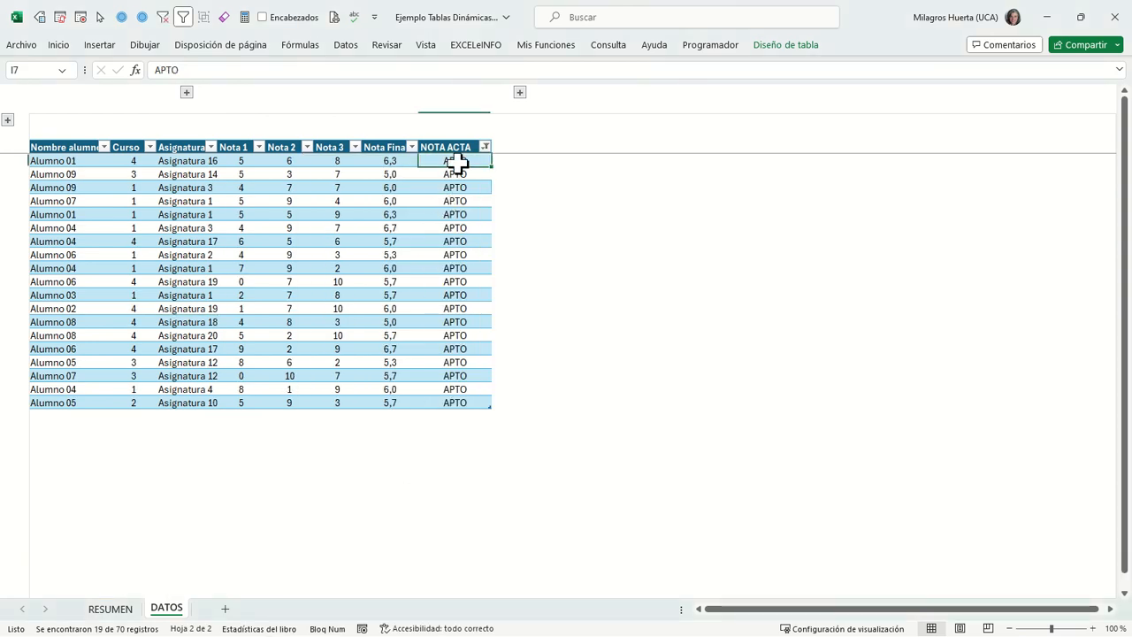
pyautogui.hotkey('ctrl', 'shift', 'Down')
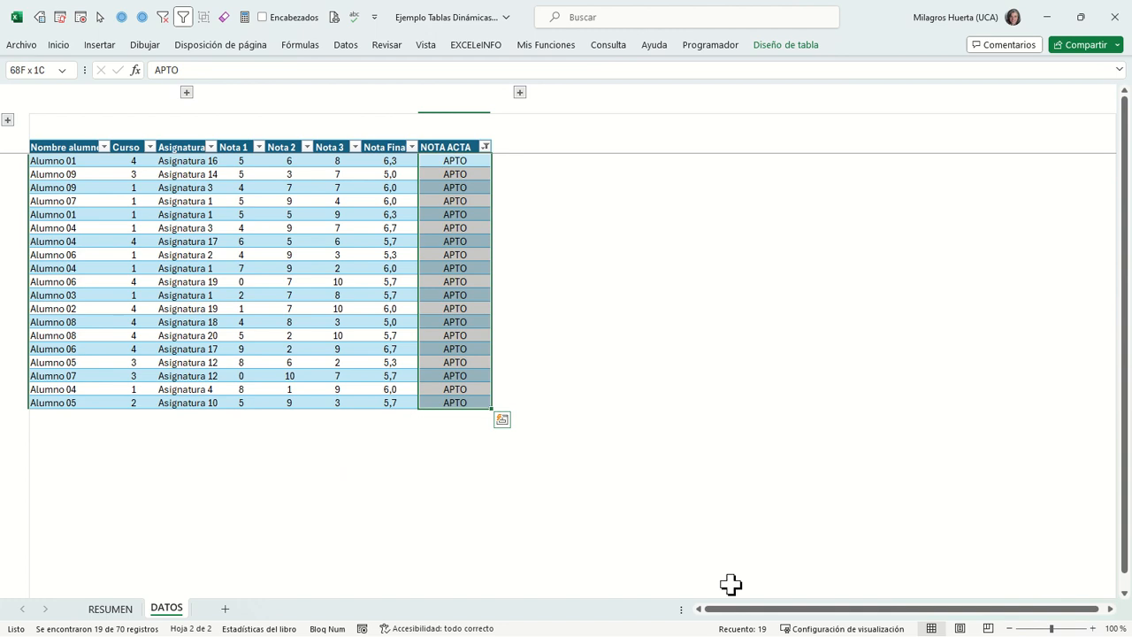
# - Filter the DATOS table's student name column to Alumno 01 and compare with that student's APTO count on the RESUMEN sheet
pyautogui.click(104, 147)
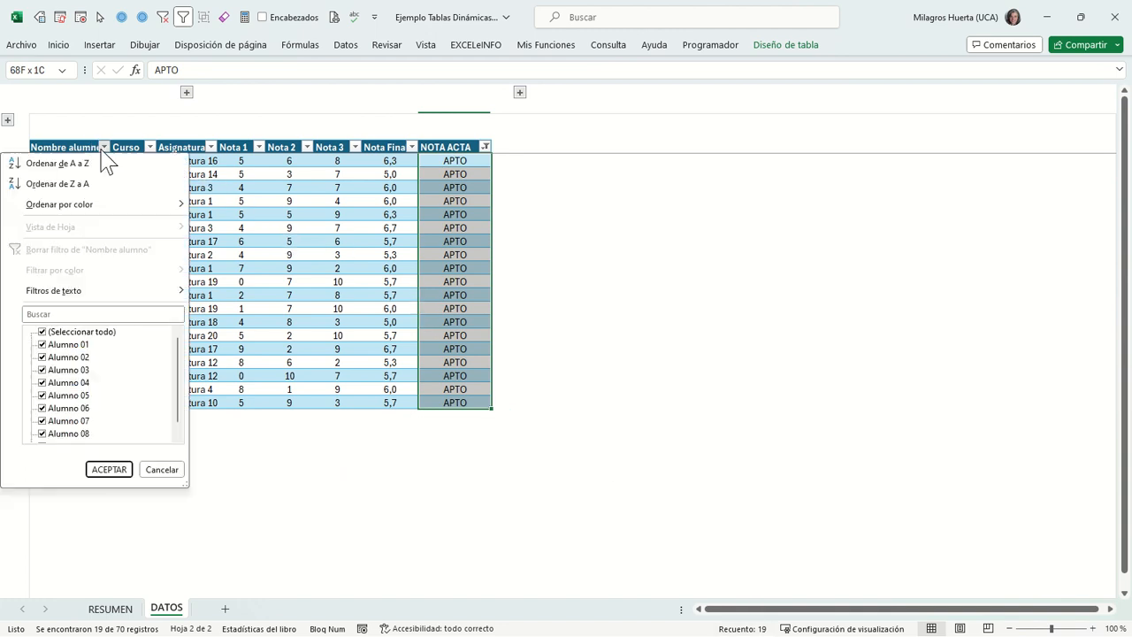
pyautogui.click(82, 332)
pyautogui.click(76, 344)
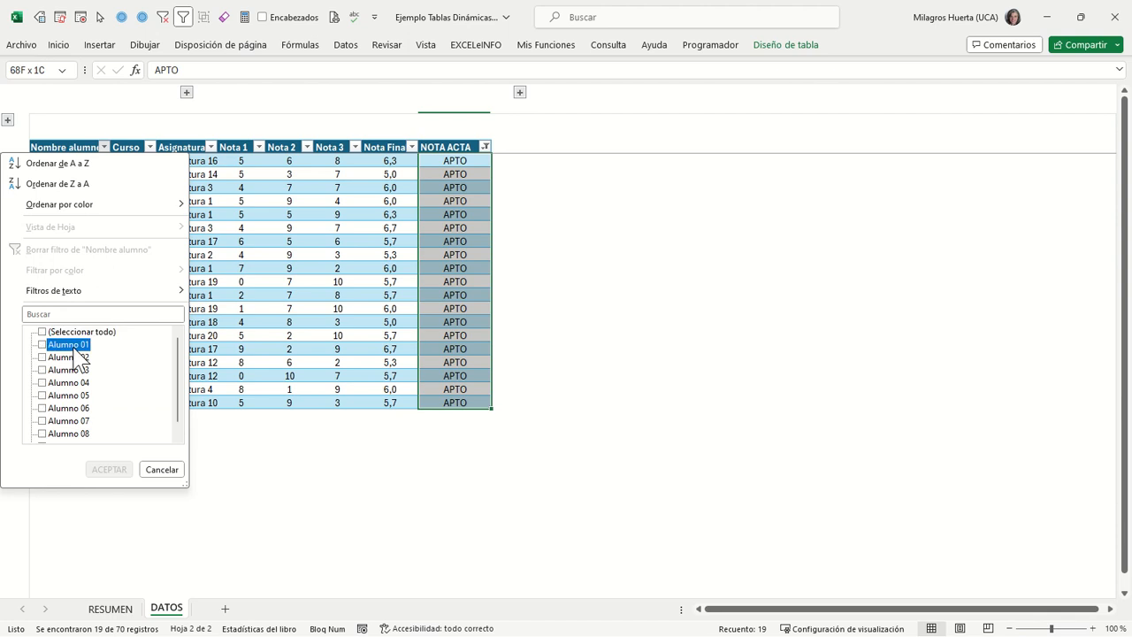
pyautogui.click(110, 470)
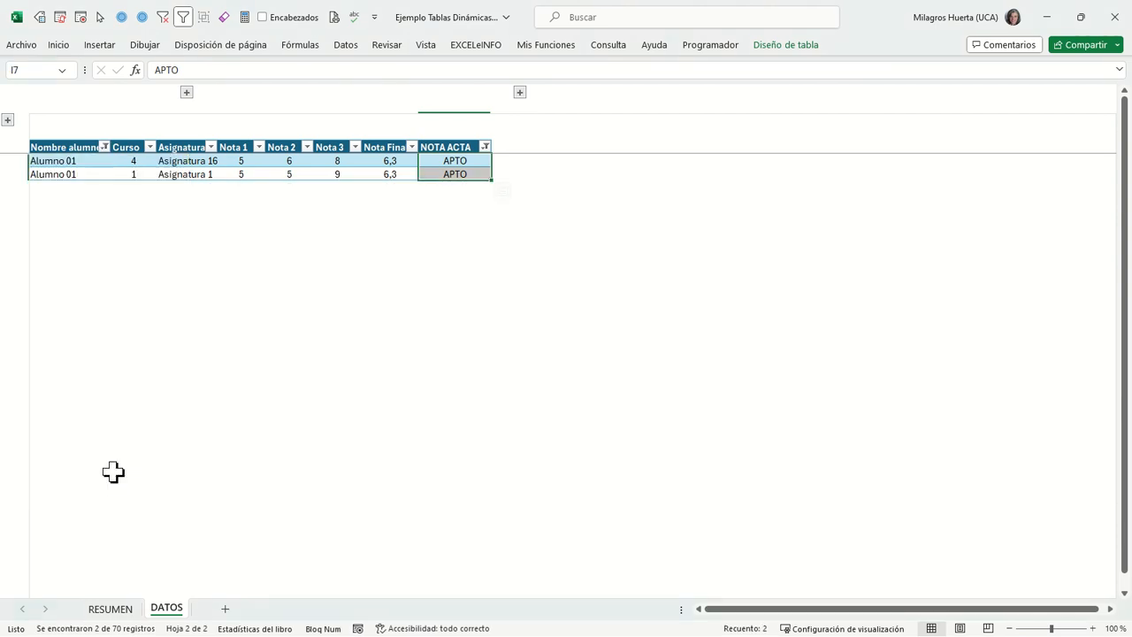
pyautogui.click(110, 608)
pyautogui.click(215, 159)
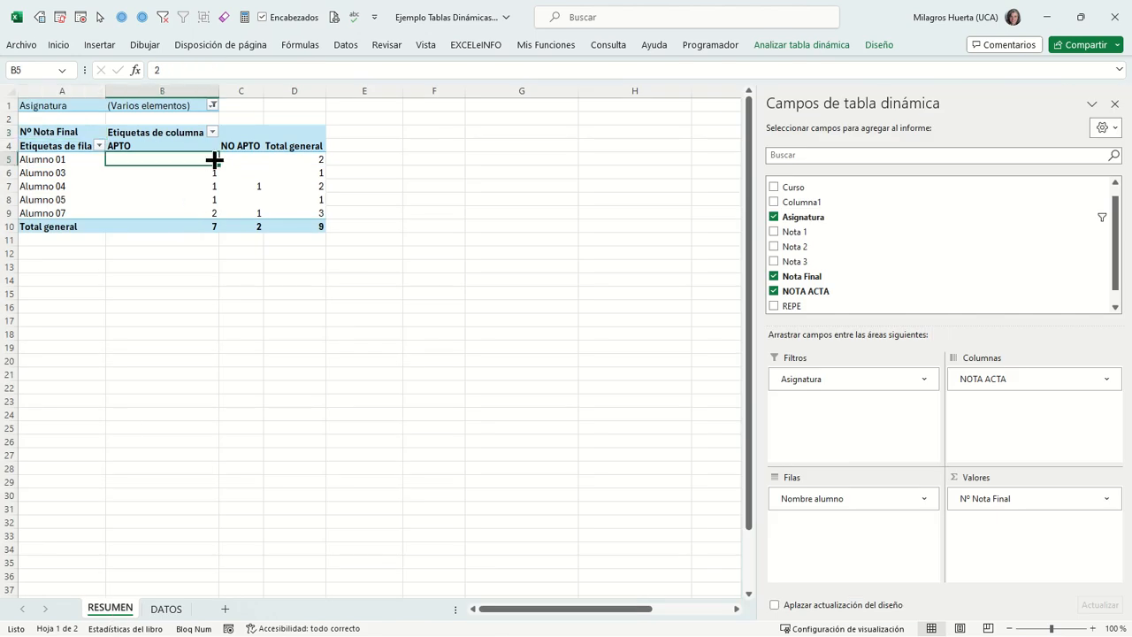
# - Reset the pivot table's Asignatura report filter to (Todas)
pyautogui.click(213, 105)
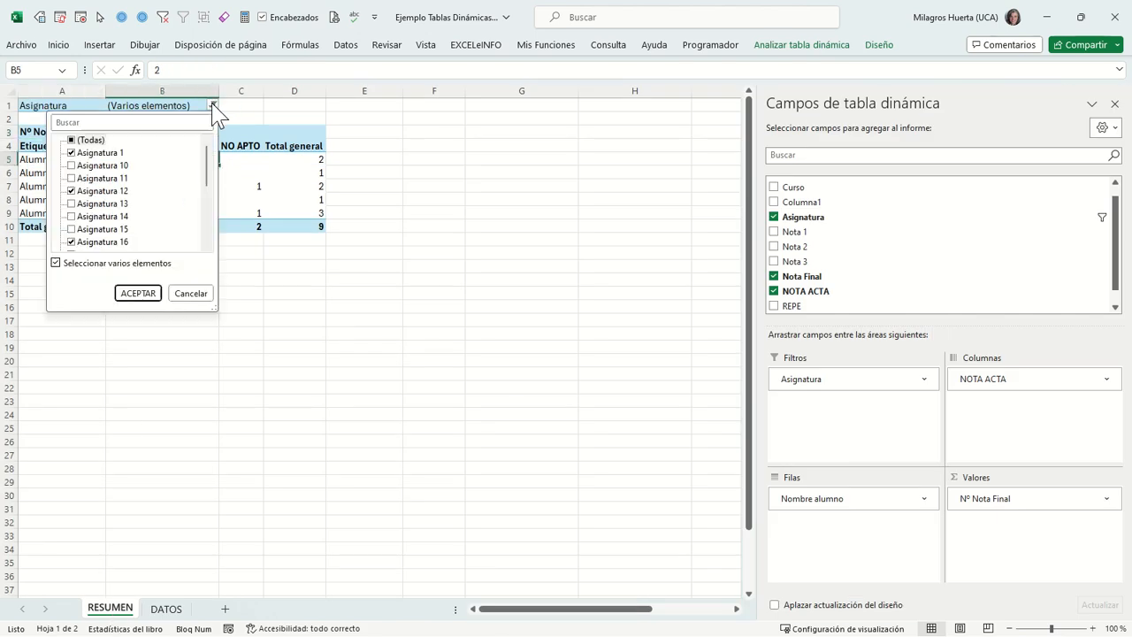
pyautogui.click(85, 142)
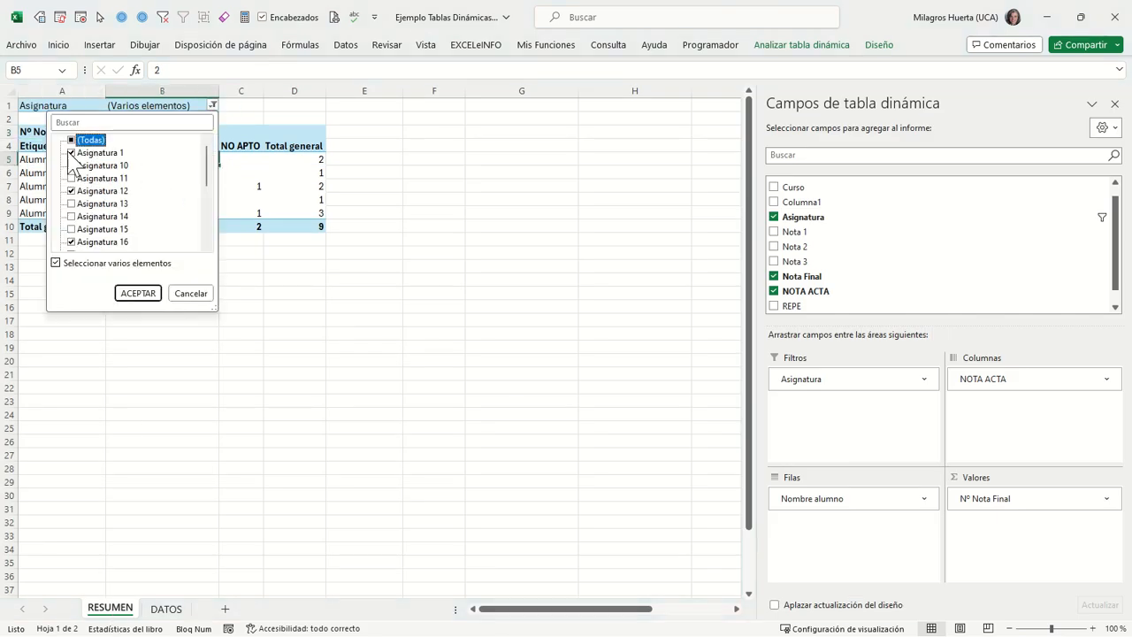
pyautogui.click(137, 292)
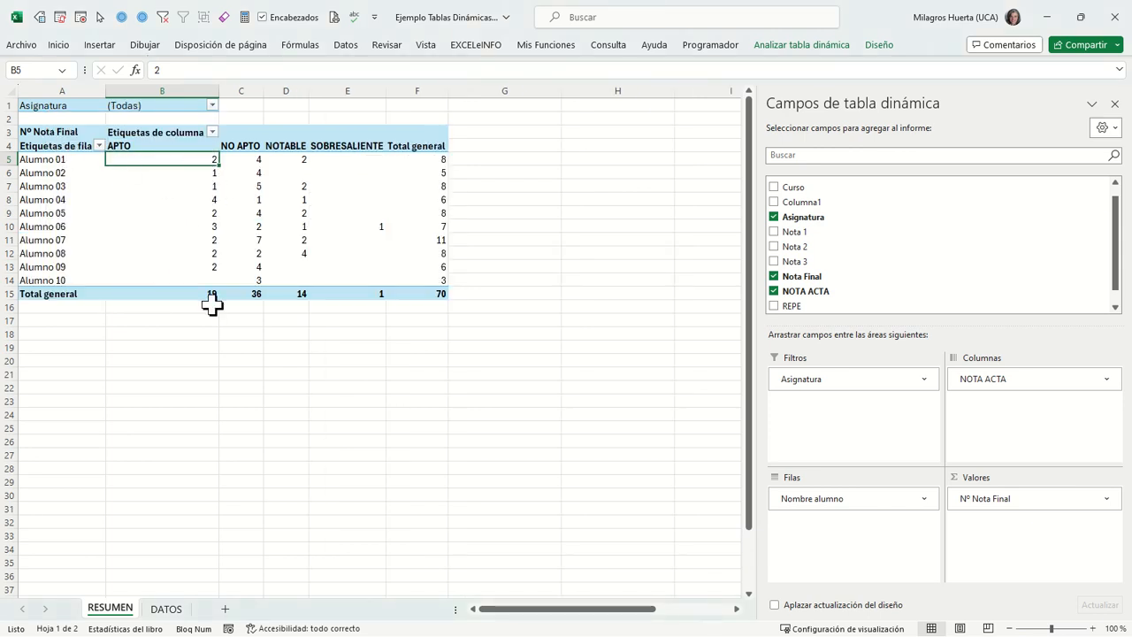
# - Filter the DATOS table's student name column to Alumno 02 only and compare with that student's APTO count on the RESUMEN sheet
pyautogui.click(168, 610)
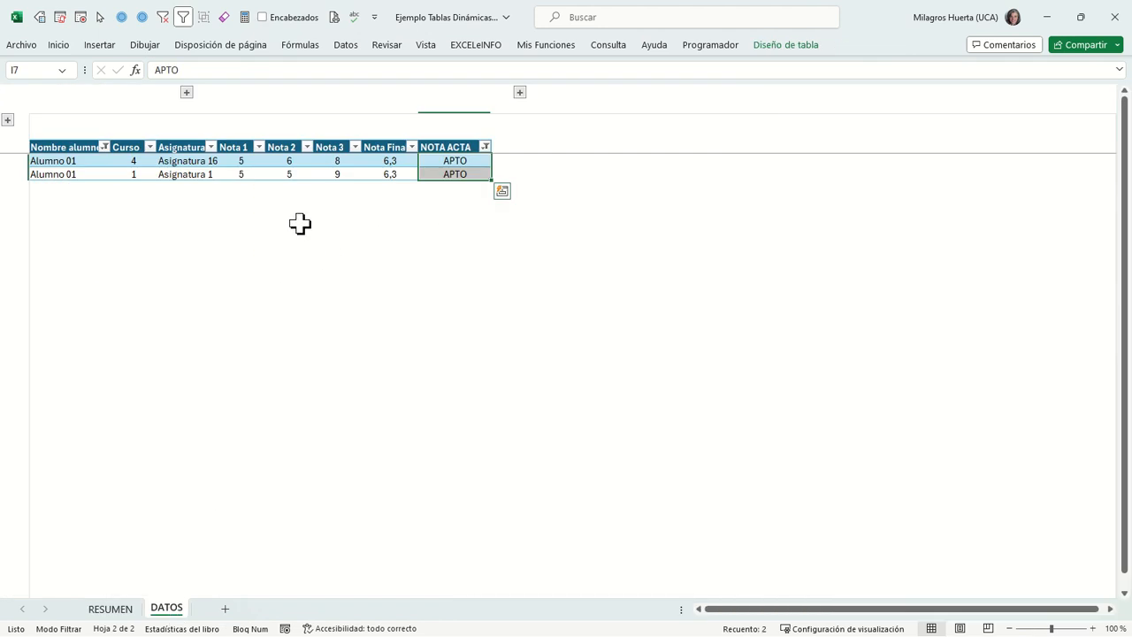
pyautogui.click(104, 146)
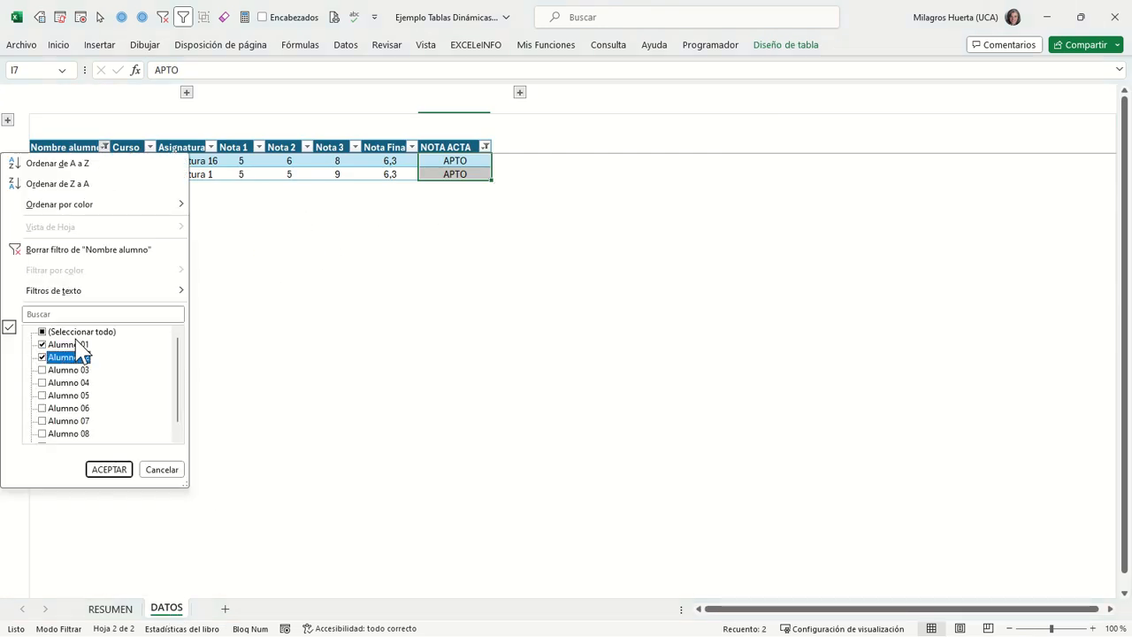
pyautogui.click(77, 344)
pyautogui.click(110, 469)
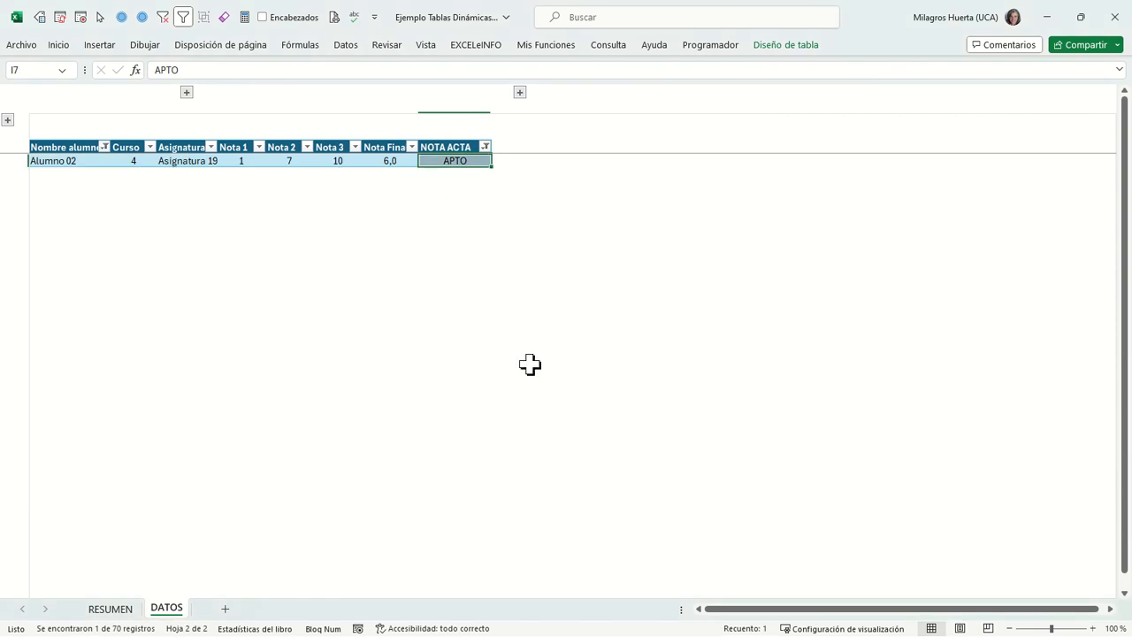
pyautogui.click(115, 608)
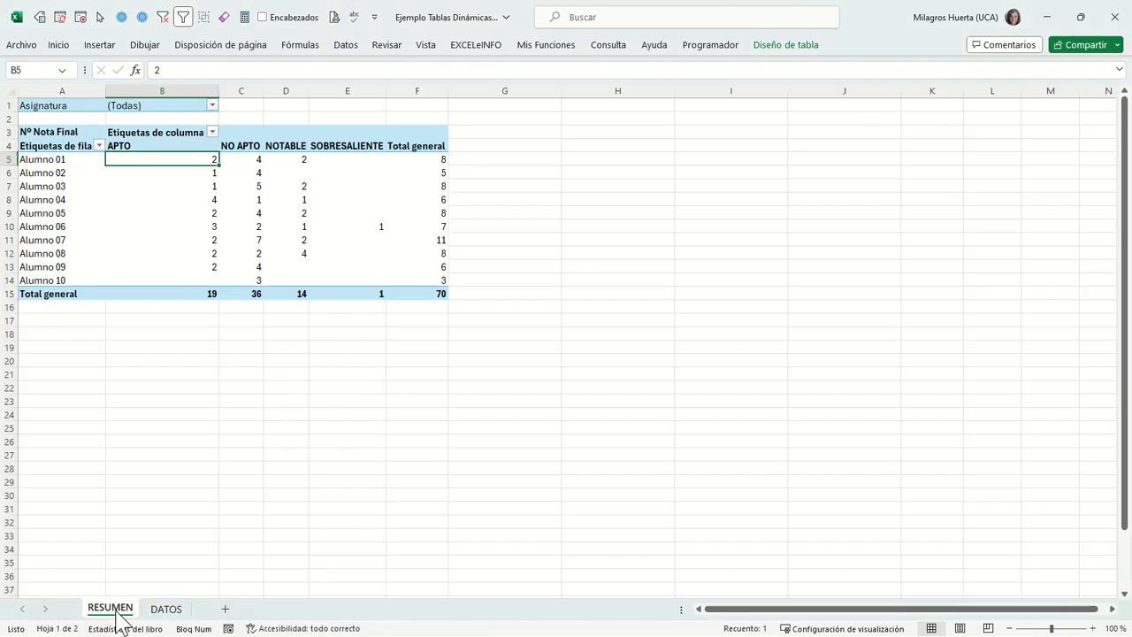
pyautogui.click(210, 174)
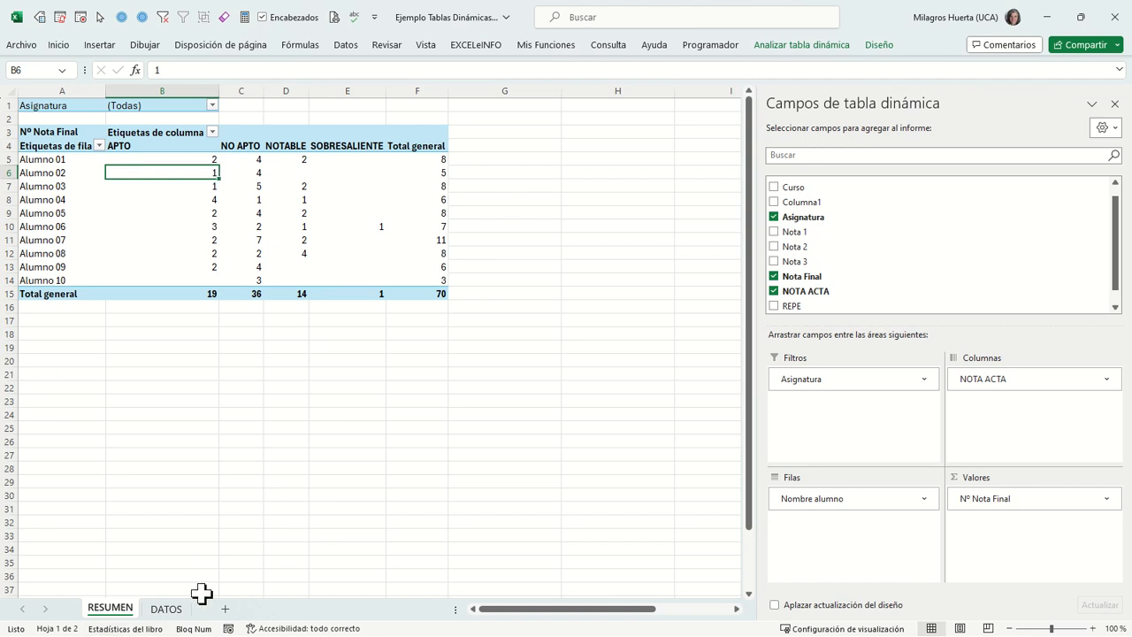
pyautogui.click(165, 608)
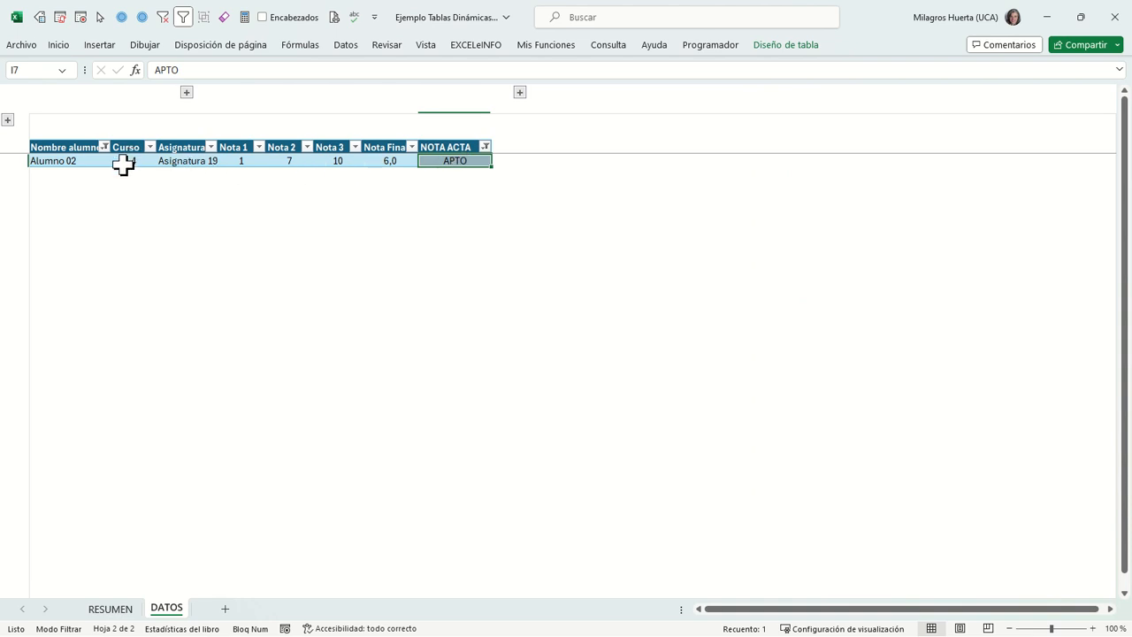
pyautogui.click(111, 609)
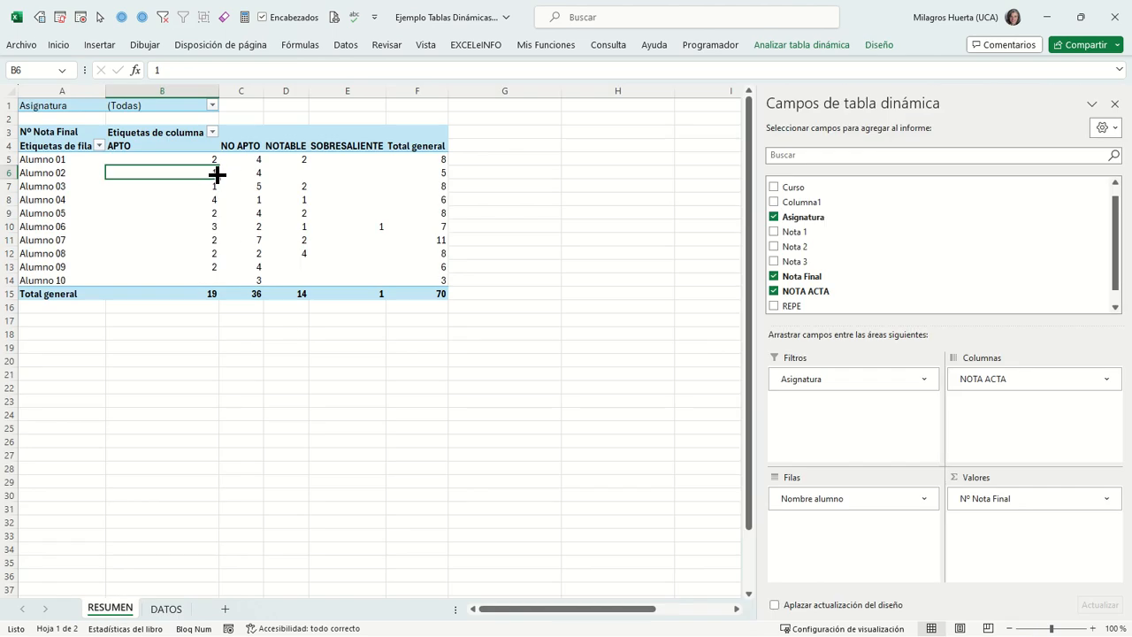
# - Drill down into Alumno 02's NO APTO count in the pivot table to extract its source records to a new sheet
pyautogui.click(255, 174)
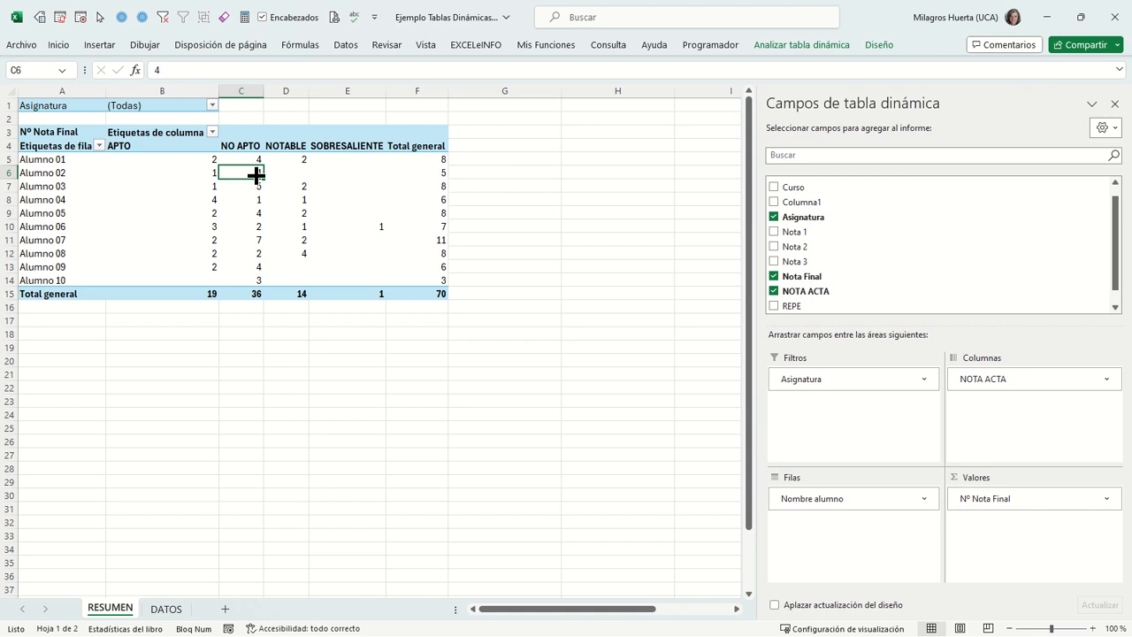
pyautogui.moveTo(255, 174); pyautogui.dragTo(249, 172)
pyautogui.doubleClick(250, 173)
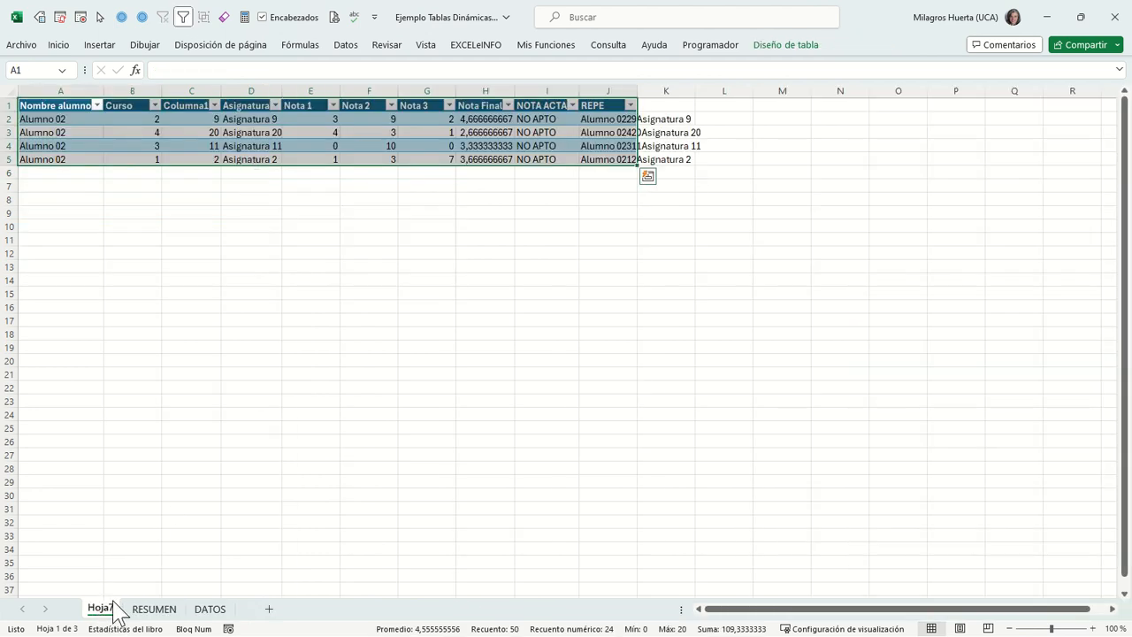
# - Examine the first record of the extracted detail table, going across its fields as far as Nota 2
pyautogui.click(93, 129)
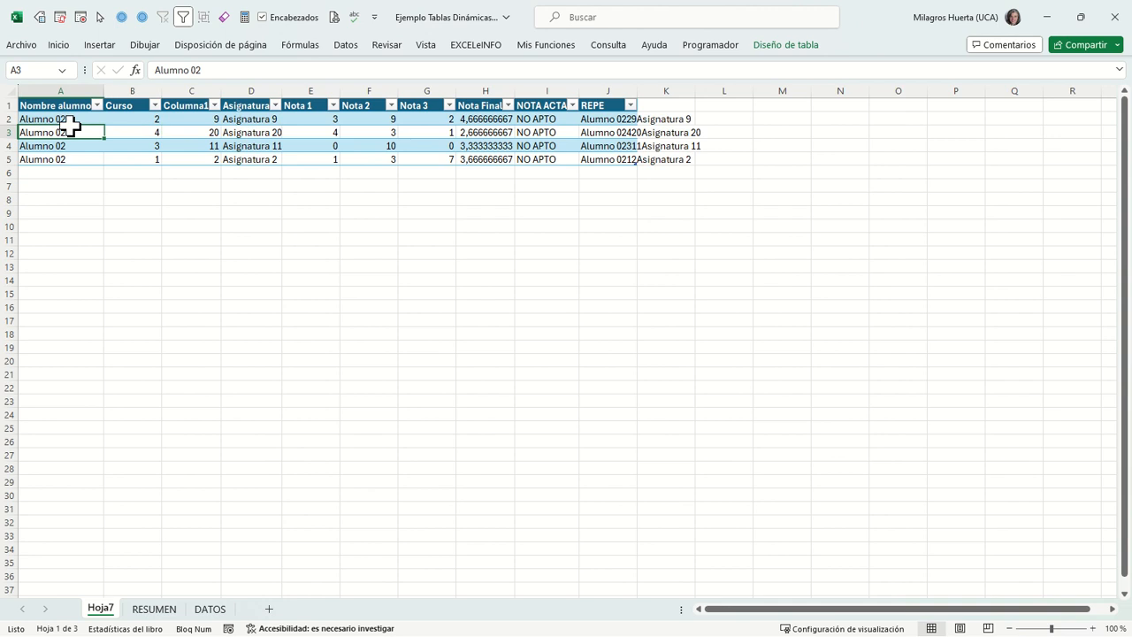
pyautogui.press('Up')
pyautogui.press('Right')
pyautogui.press('Right')
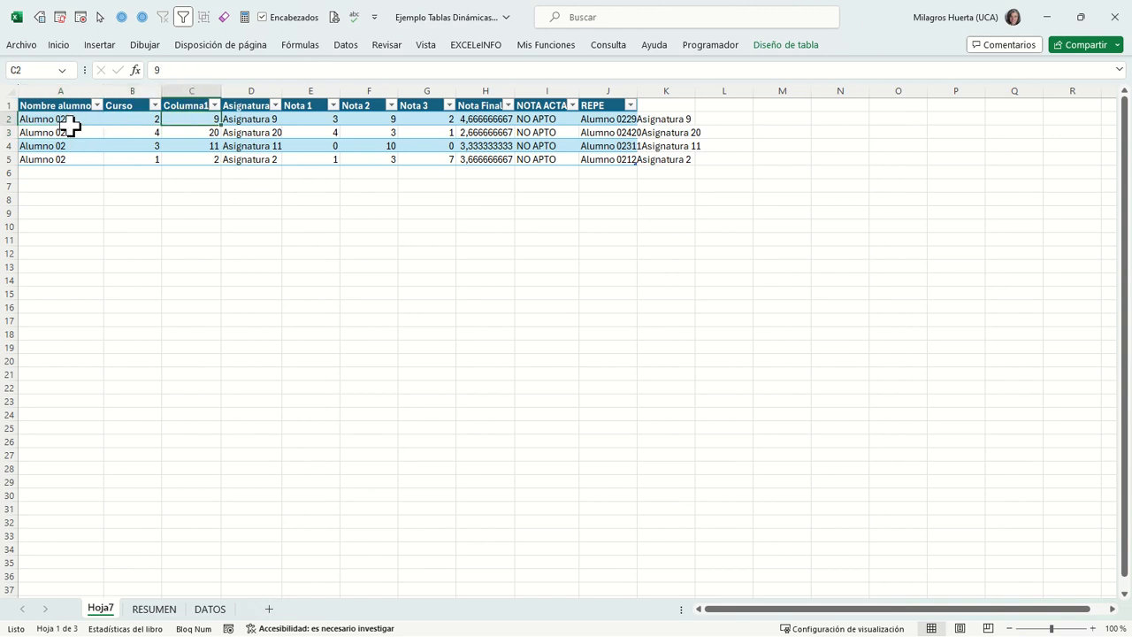
pyautogui.press('Right')
pyautogui.press('Right')
pyautogui.press('Right')
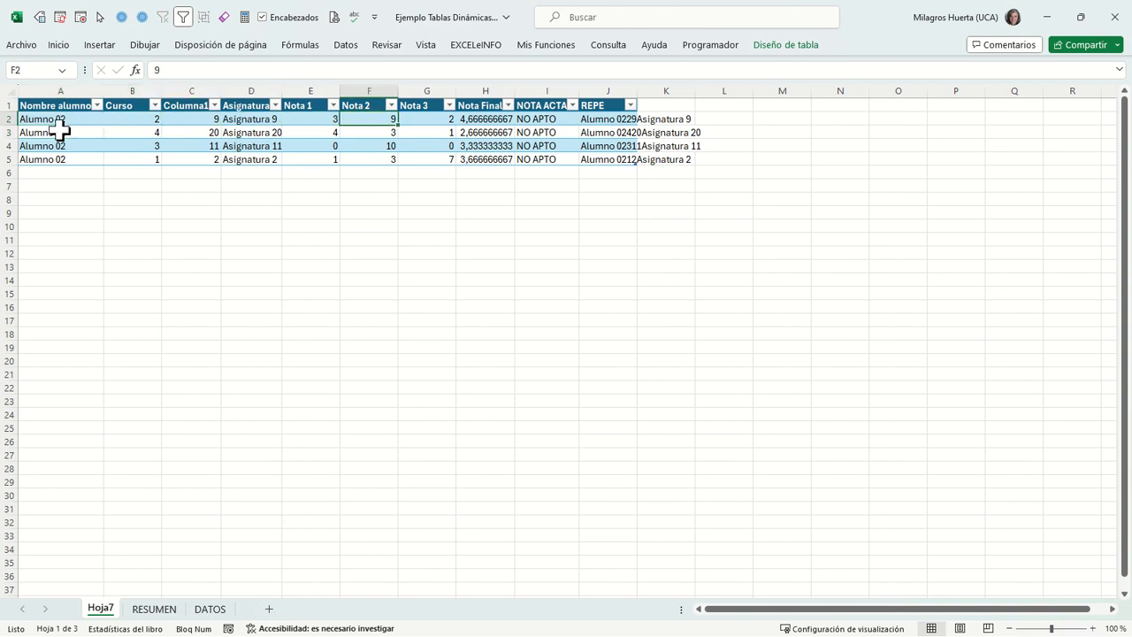
# - Change the DATOS table's NOTA ACTA filter to show only Alumno 02's NO APTO records
pyautogui.click(211, 609)
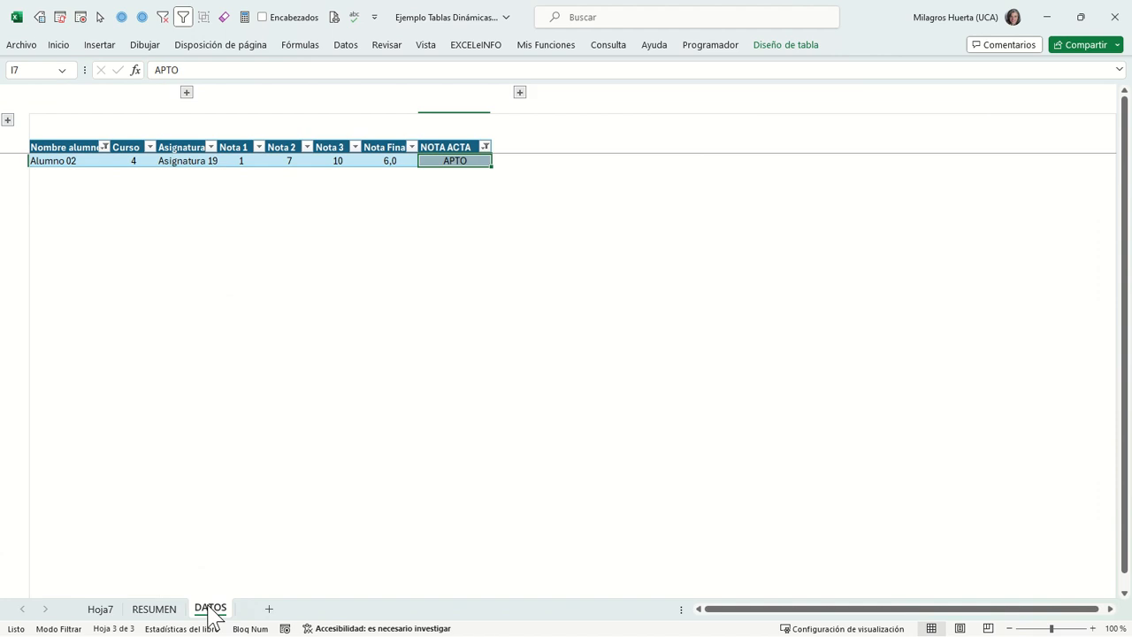
pyautogui.click(134, 160)
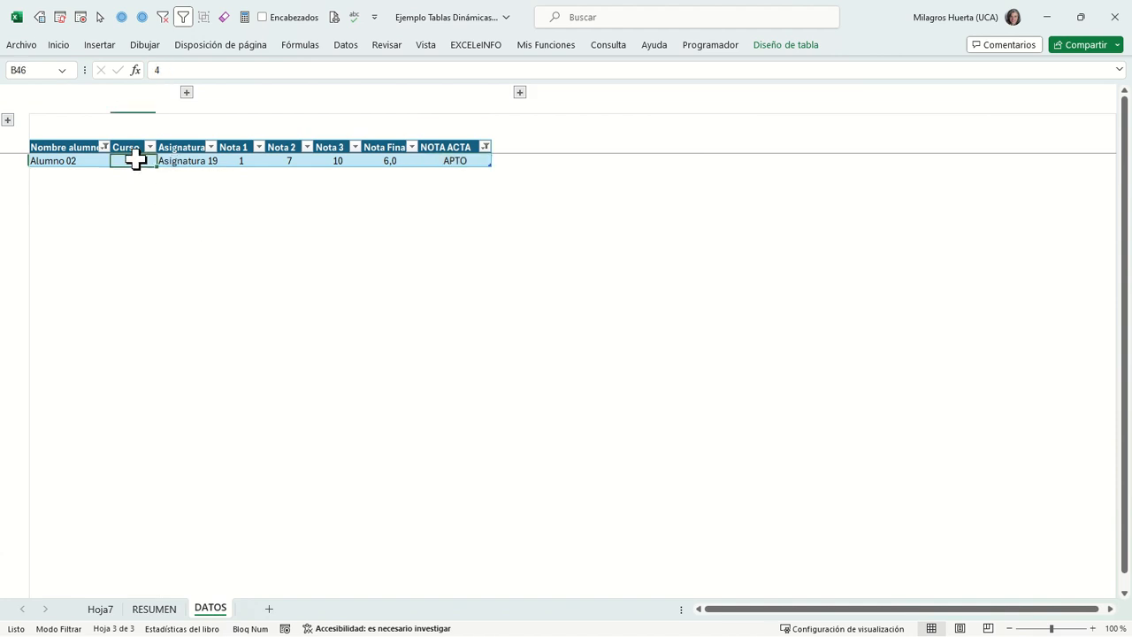
pyautogui.click(485, 147)
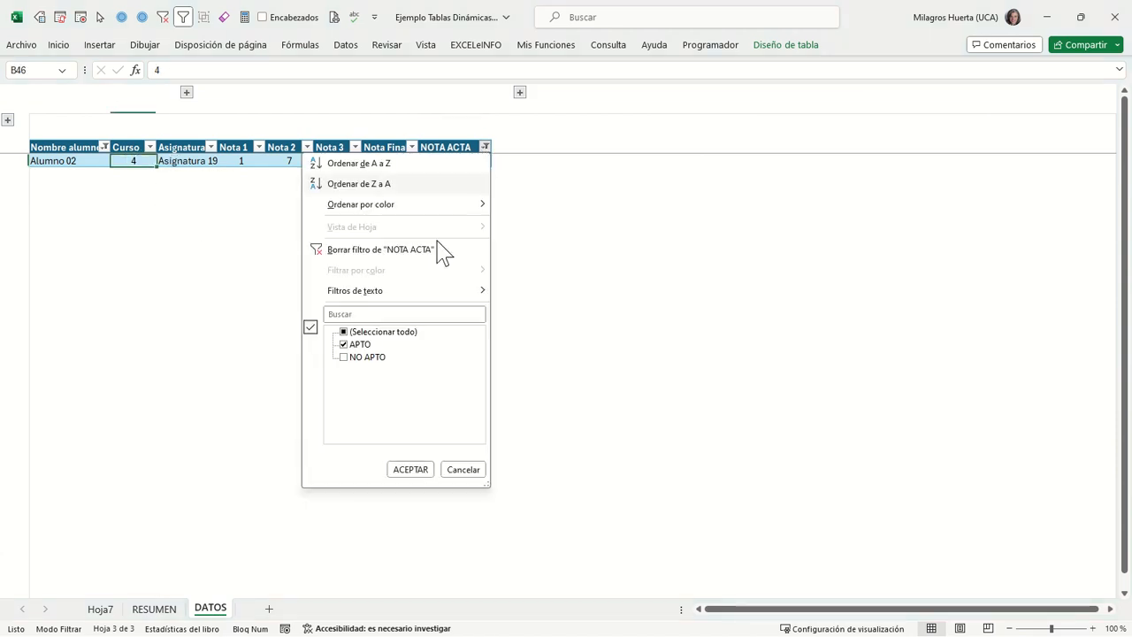
pyautogui.click(394, 334)
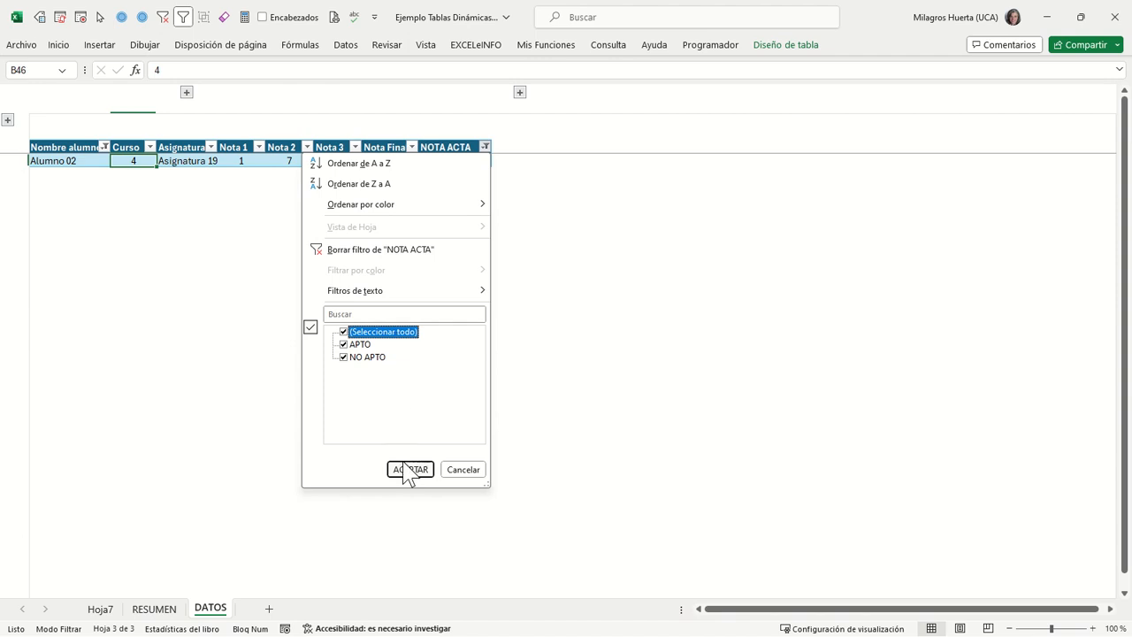
pyautogui.click(367, 345)
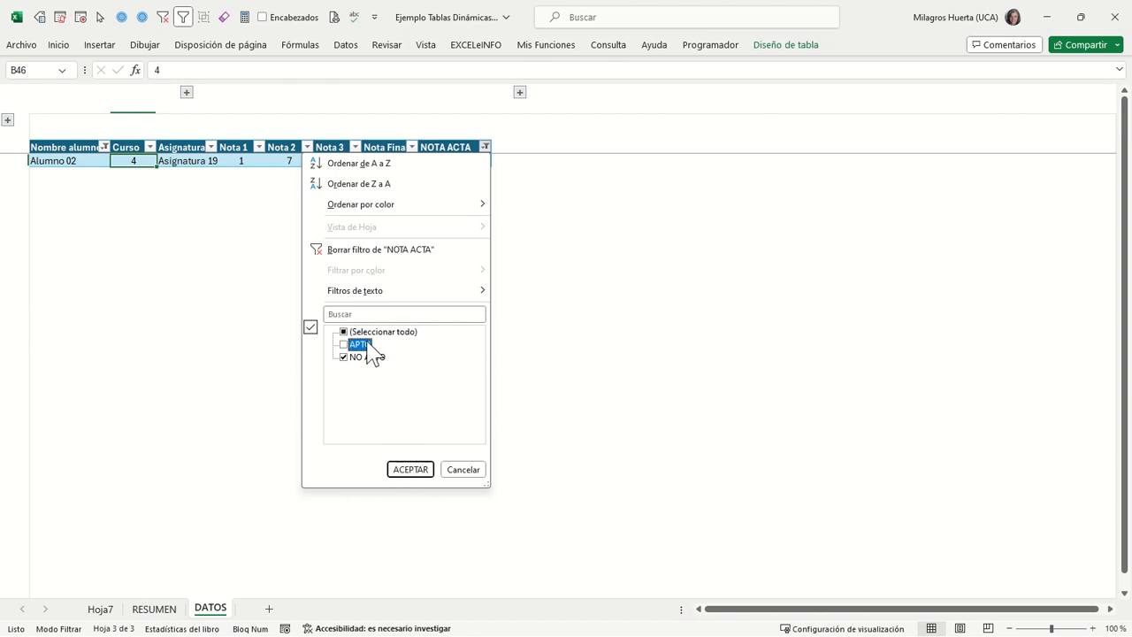
pyautogui.click(410, 469)
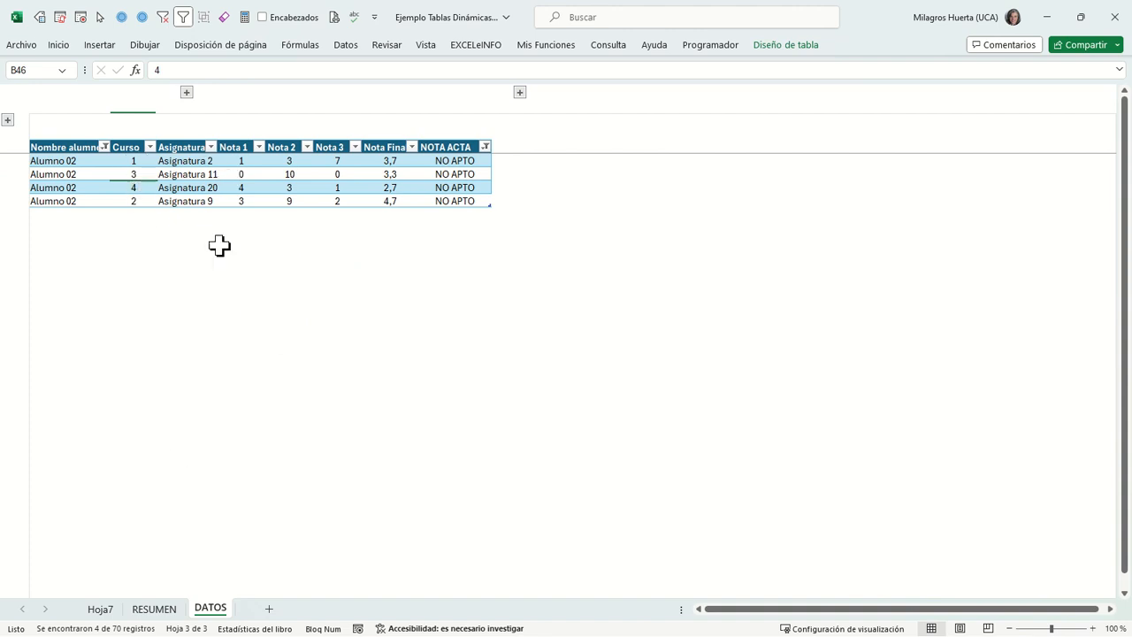
# - Compare the filtered DATOS records with the extracted detail sheet and Alumno 02's NO APTO count on RESUMEN
pyautogui.click(111, 609)
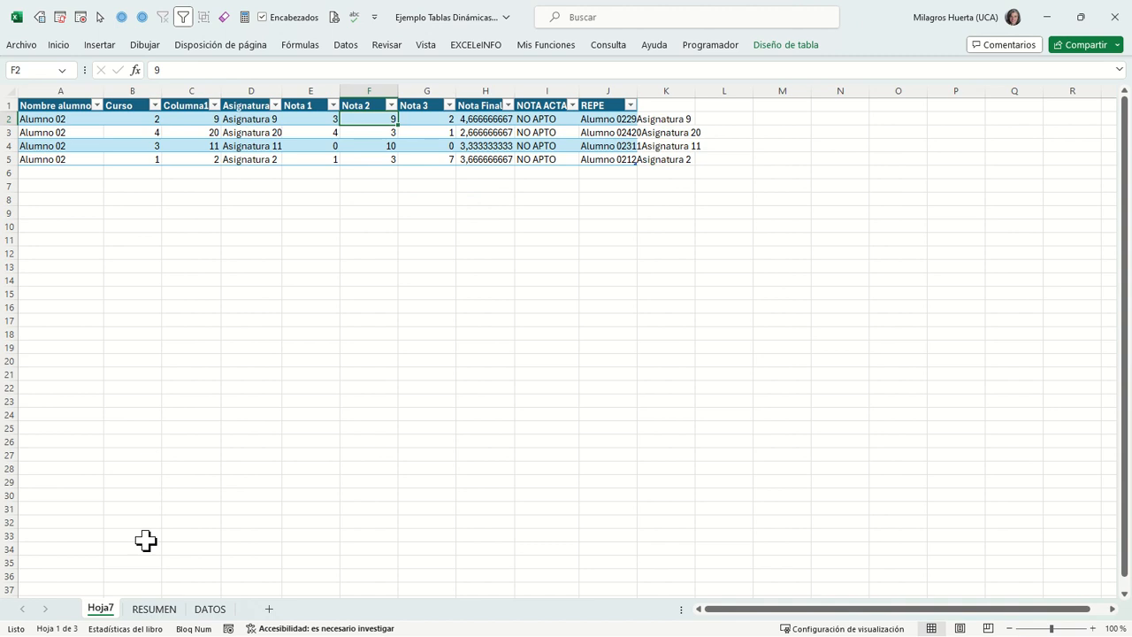
pyautogui.click(175, 609)
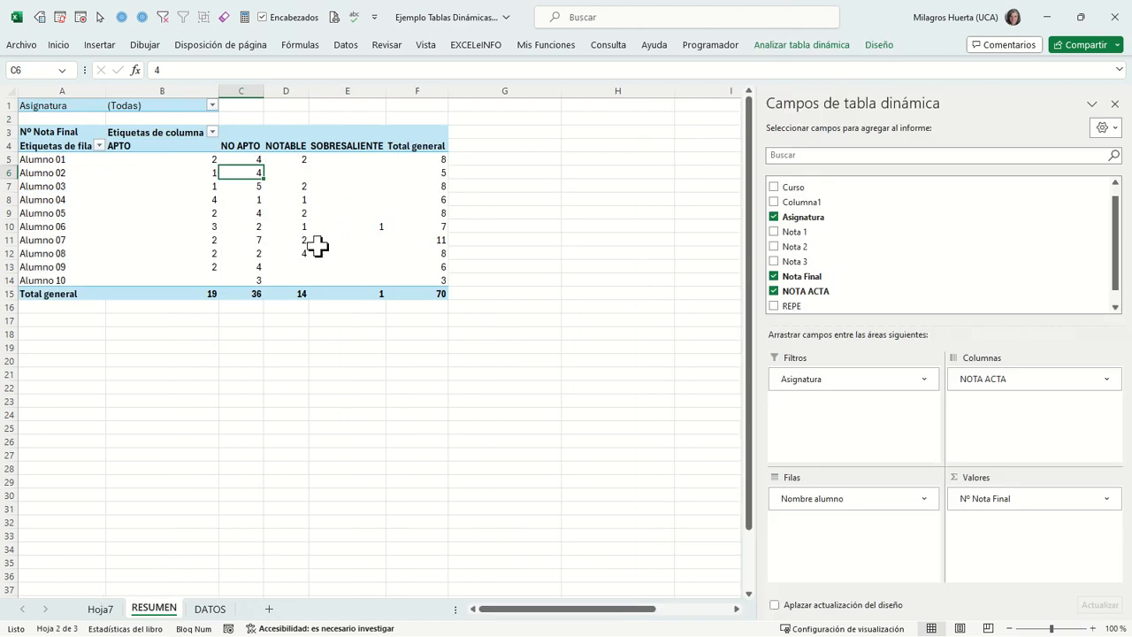
pyautogui.click(211, 609)
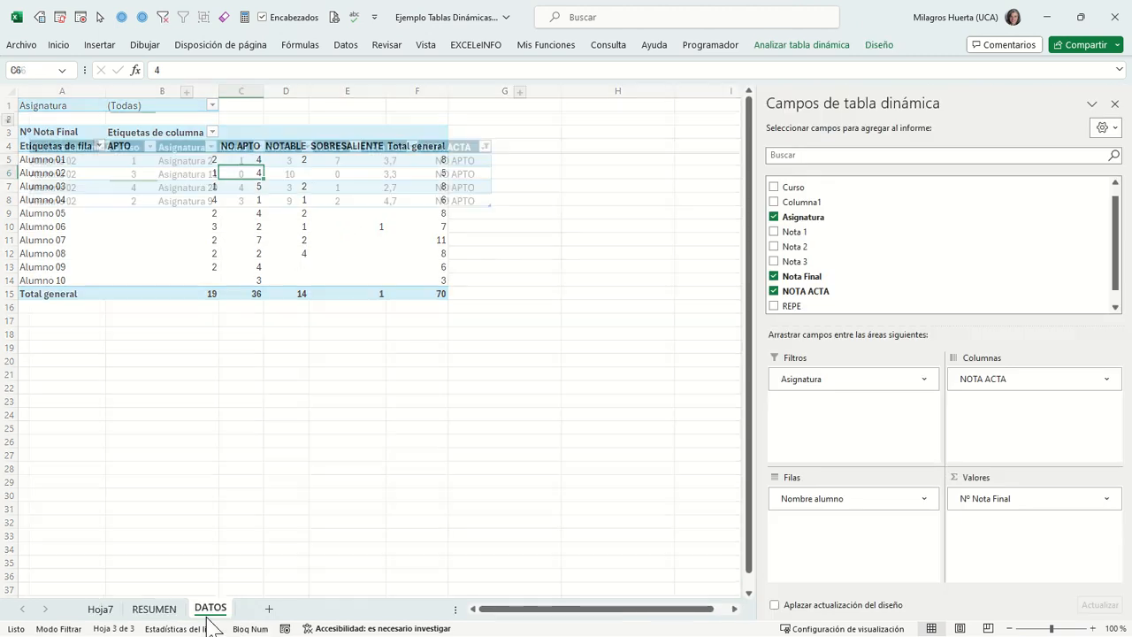
# - Delete the extracted detail sheet Hoja7 from the workbook
pyautogui.click(116, 610)
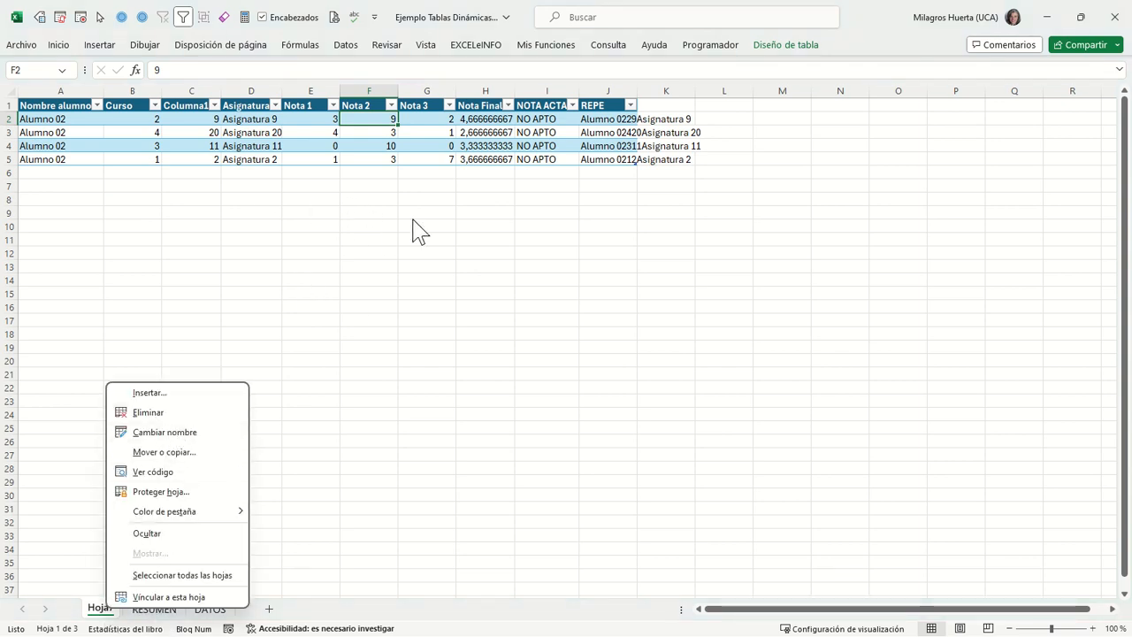
pyautogui.click(182, 413)
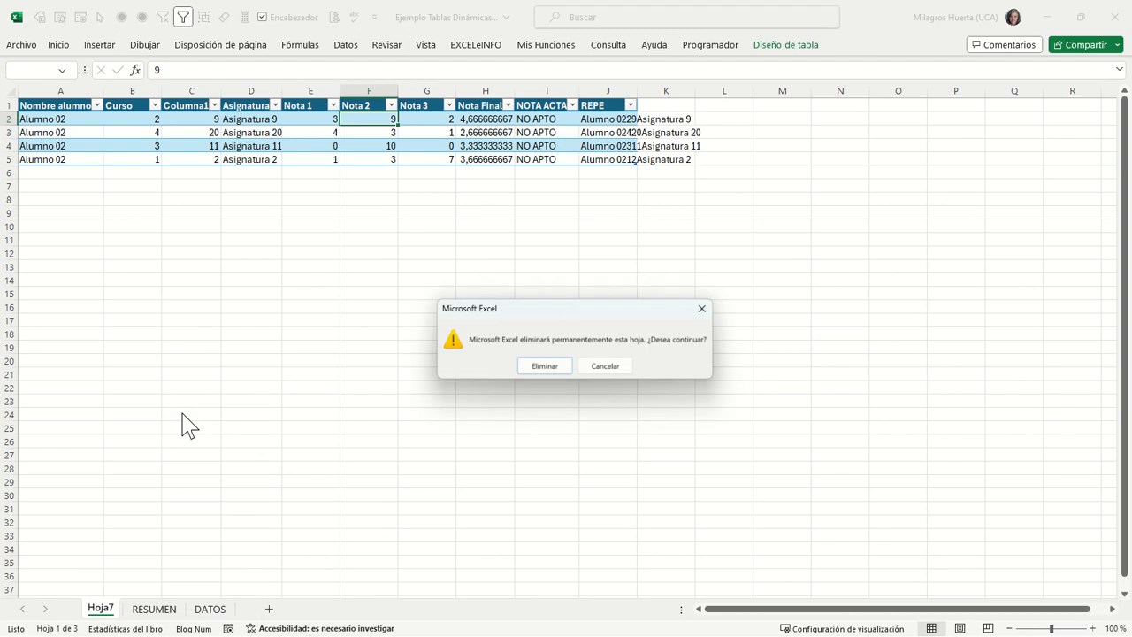
pyautogui.click(542, 367)
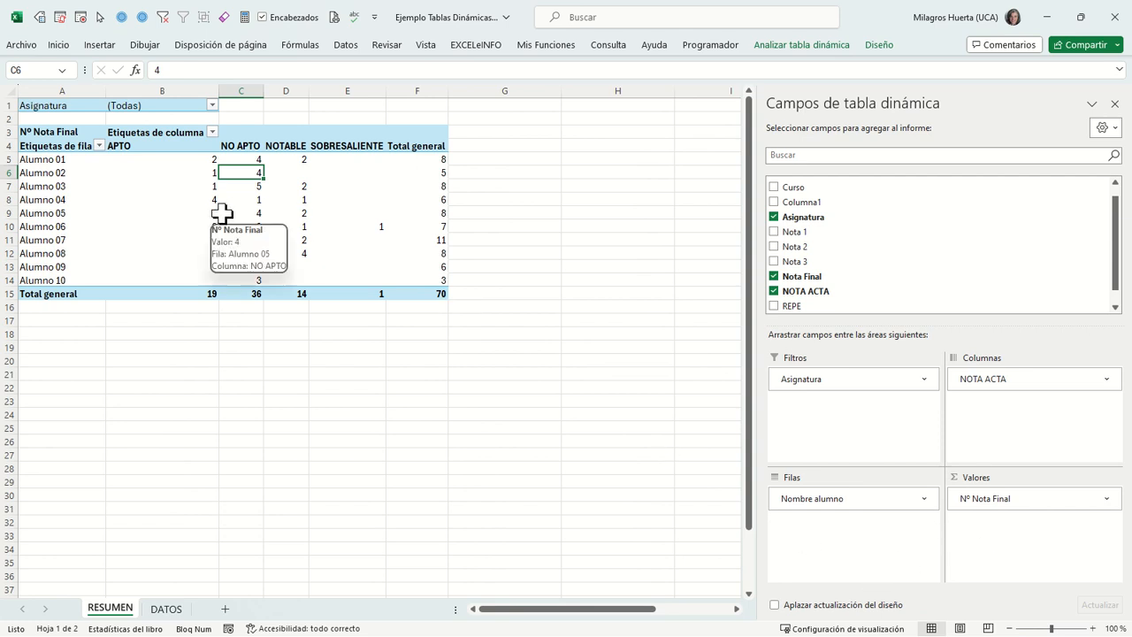
# - Sort the pivot table's NOTA ACTA column labels in descending order, from Z to A
pyautogui.click(243, 145)
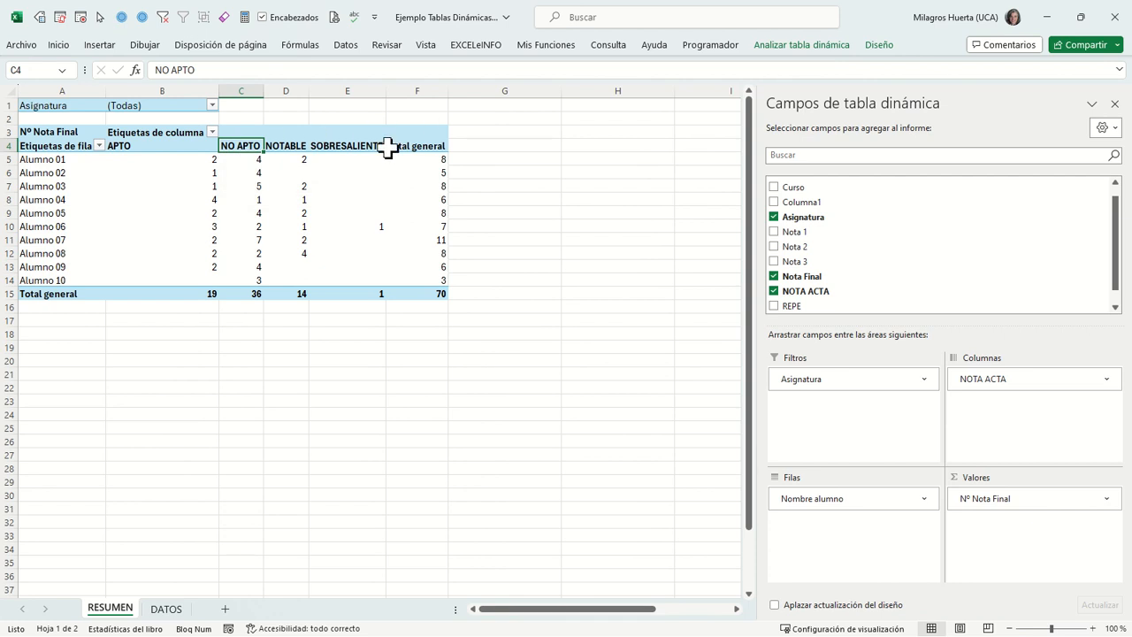
pyautogui.click(354, 46)
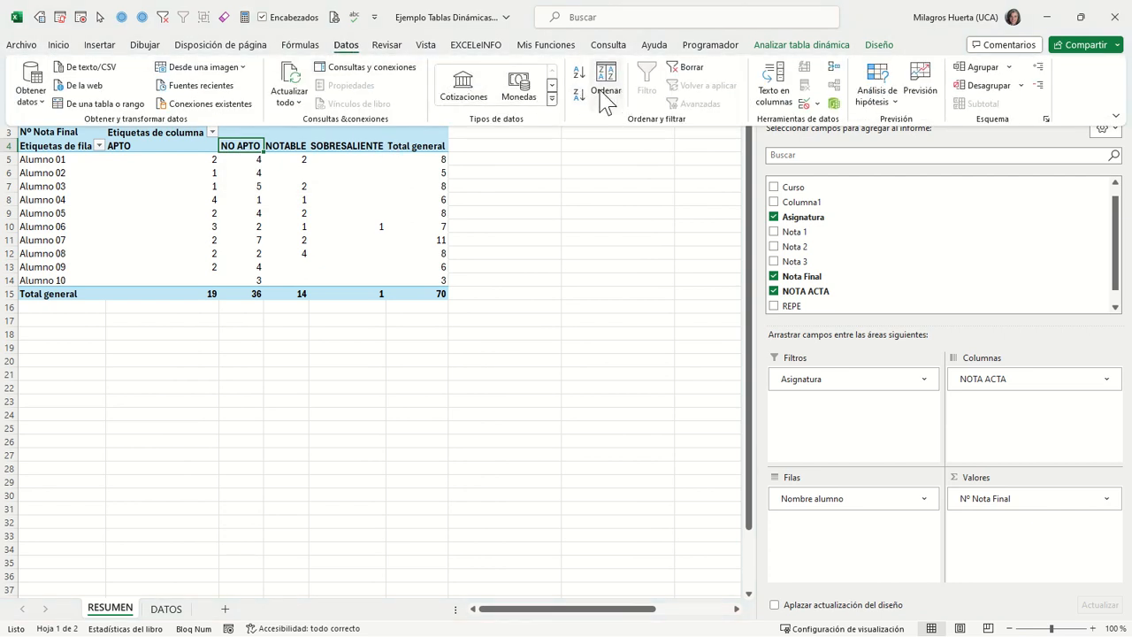
pyautogui.click(578, 95)
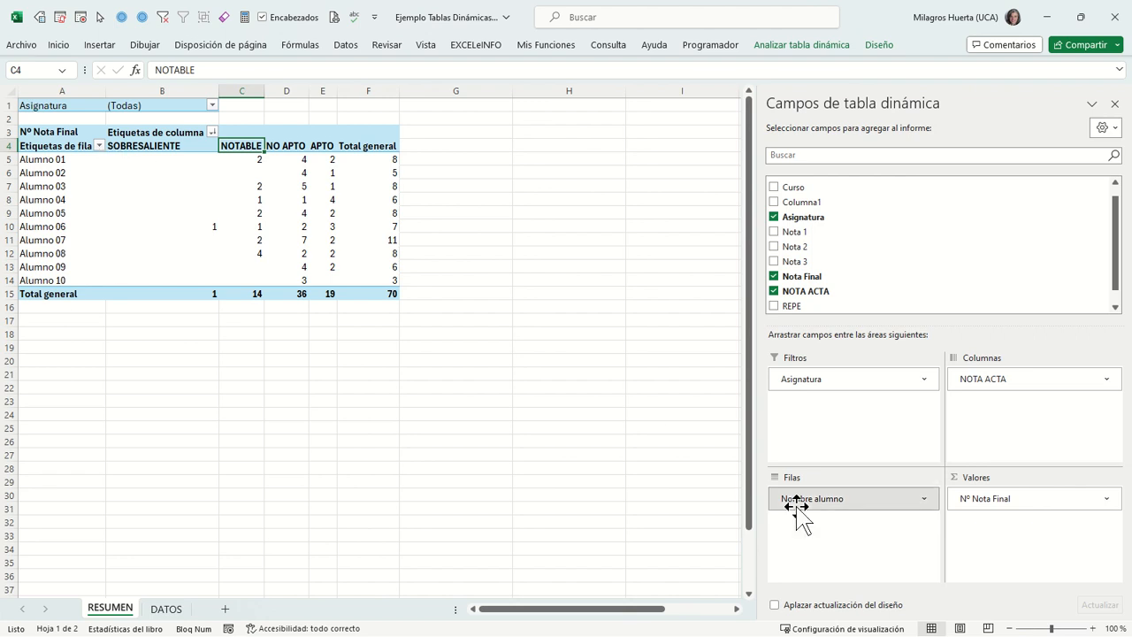
# - Replace Nombre alumno with Asignatura as the pivot table's row field and review the resulting subject rows
pyautogui.moveTo(796, 504); pyautogui.dragTo(902, 278)
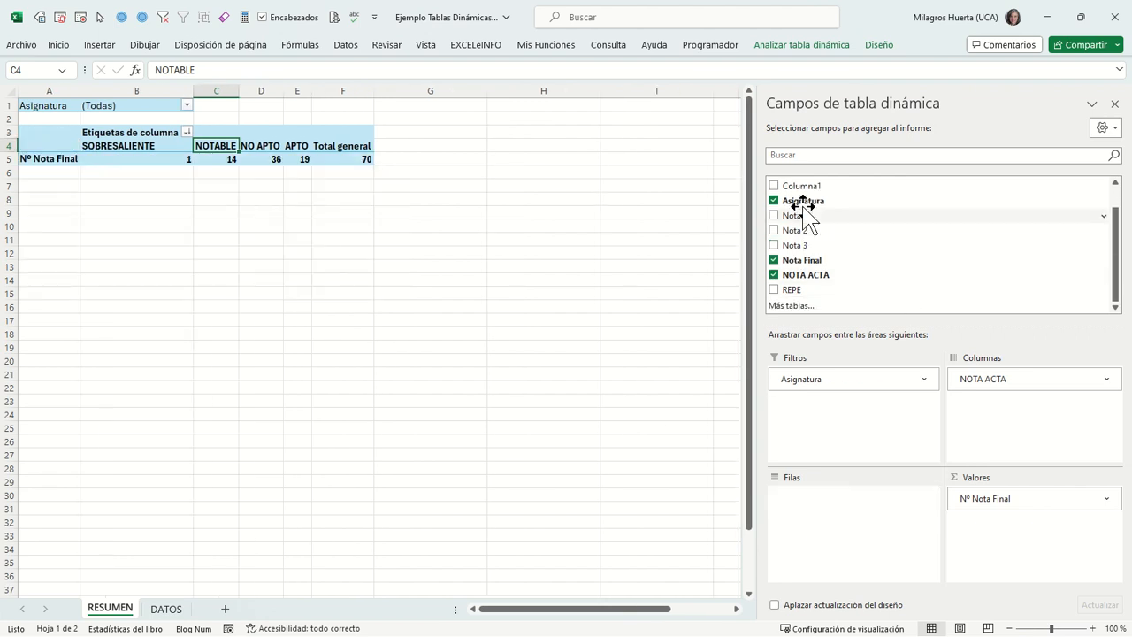
pyautogui.moveTo(804, 205); pyautogui.dragTo(847, 504)
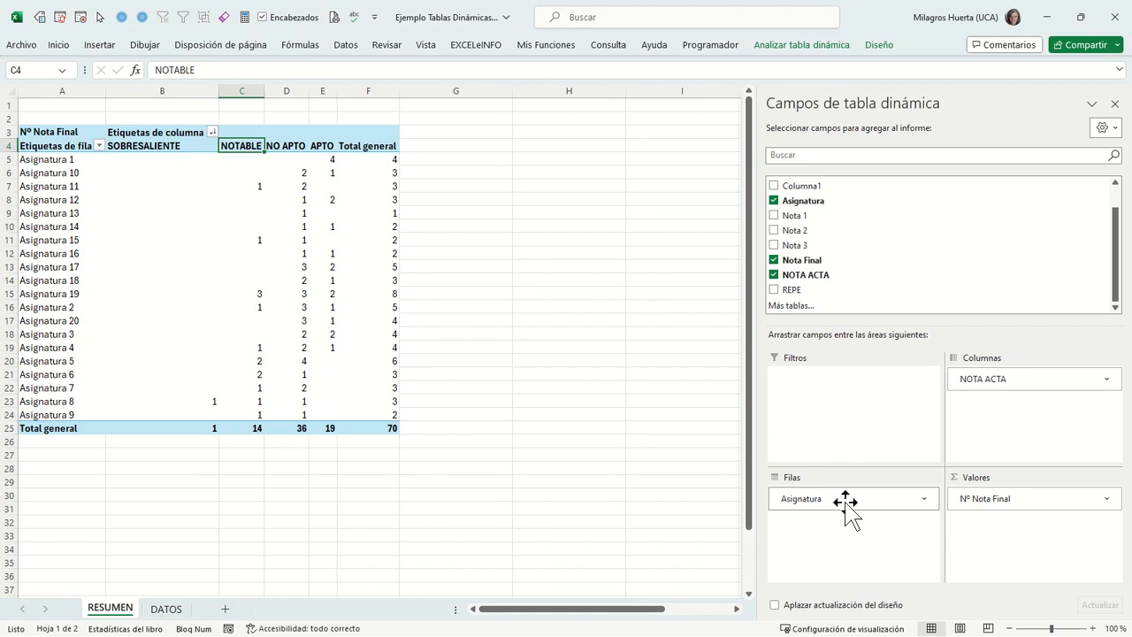
pyautogui.click(72, 160)
pyautogui.click(72, 173)
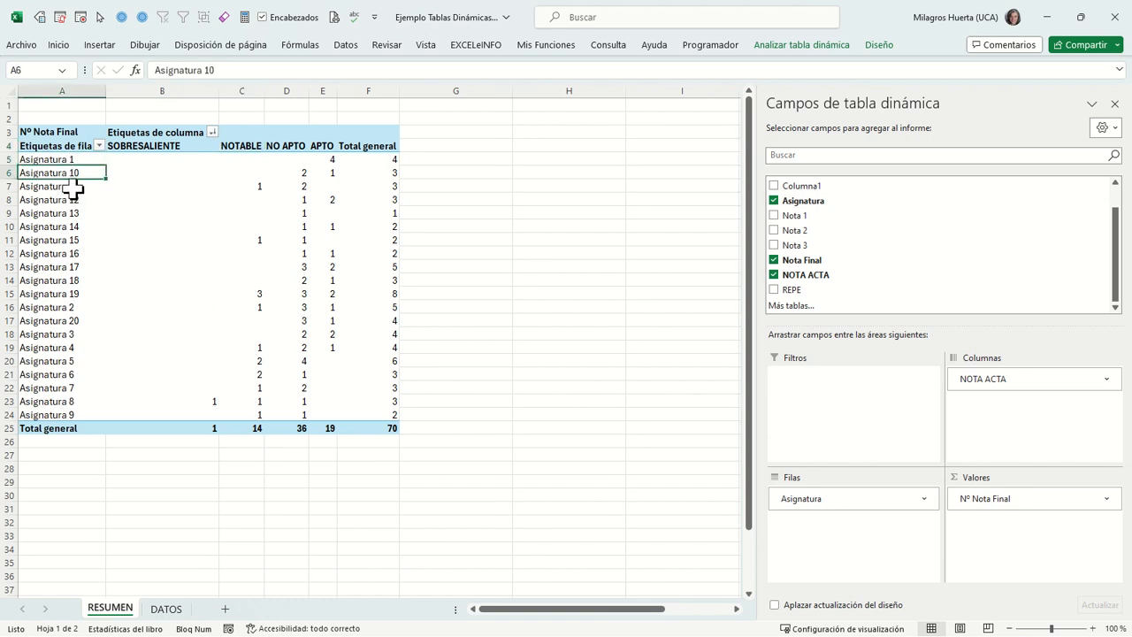
pyautogui.click(73, 187)
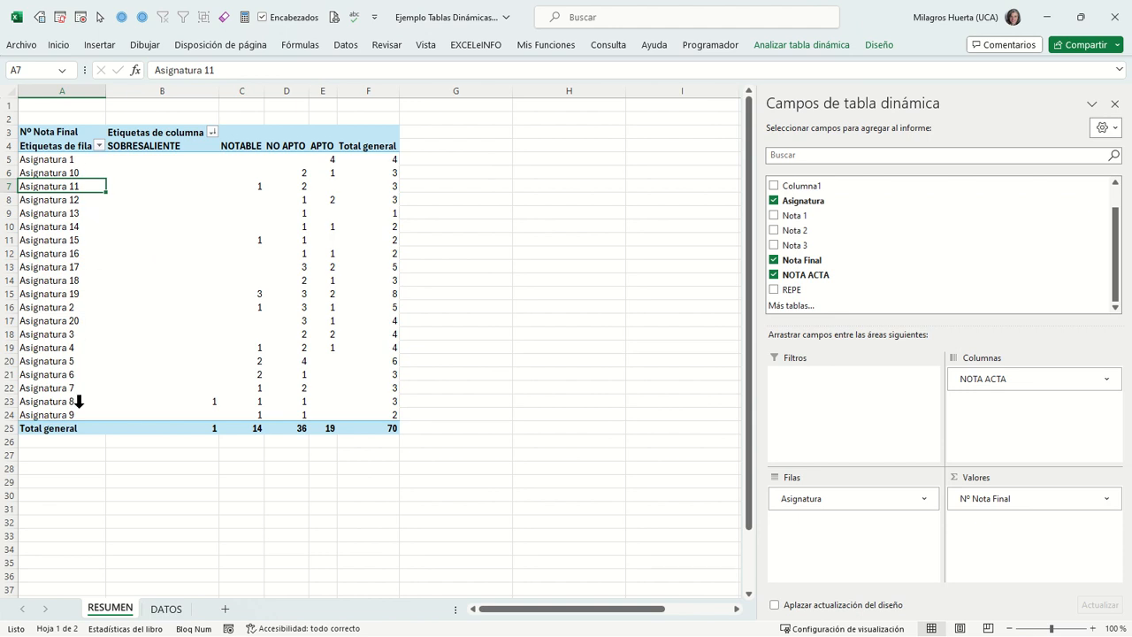
pyautogui.click(268, 237)
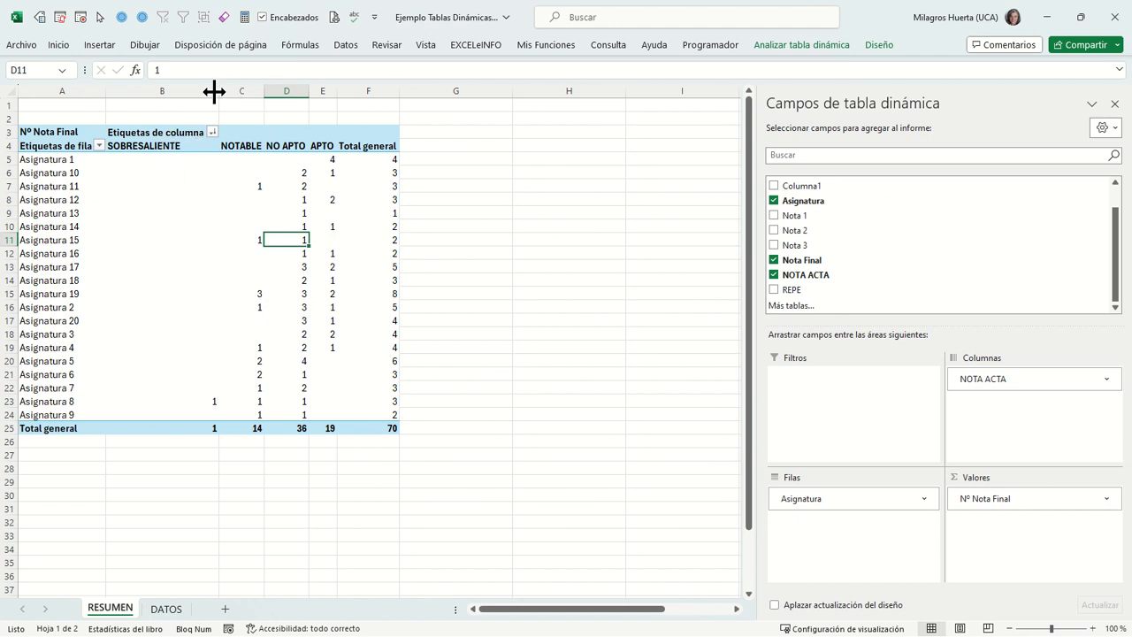
# - Give columns B to F one equal width, just wide enough for the SOBRESALIENTE heading
pyautogui.moveTo(214, 91); pyautogui.dragTo(372, 90)
pyautogui.click(147, 88)
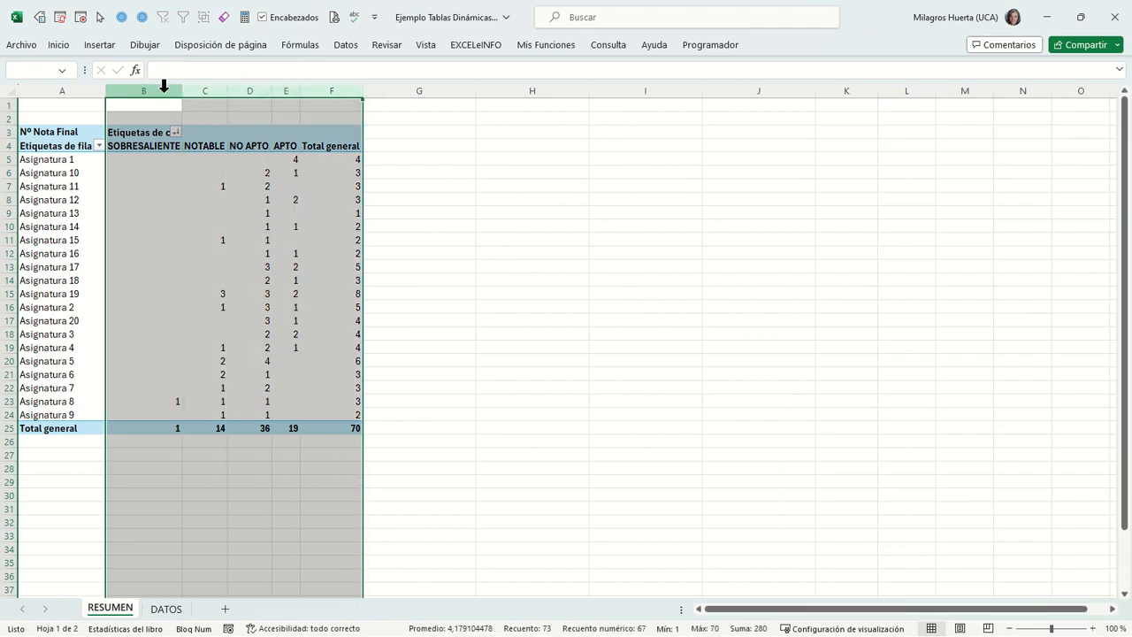
pyautogui.moveTo(184, 91); pyautogui.dragTo(191, 90)
# - Center the pivot table's values horizontally in B5:F25, including the Total general row and column
pyautogui.click(145, 167)
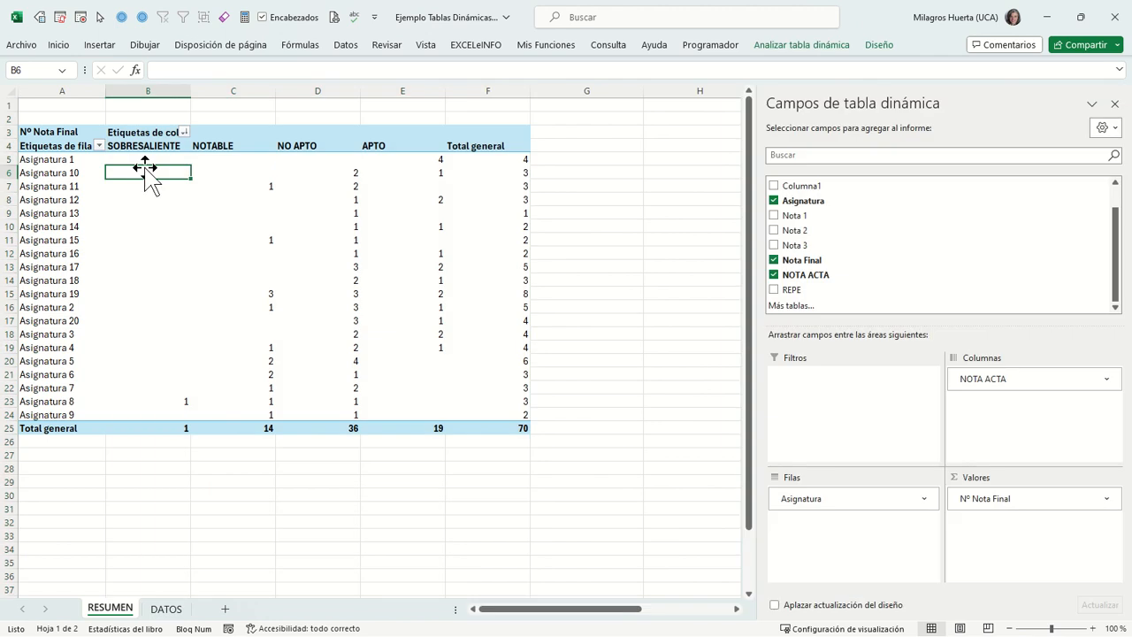
pyautogui.hotkey('ctrl', 'shift', 'Down')
pyautogui.hotkey('shift', 'Down')
pyautogui.hotkey('shift', 'Down')
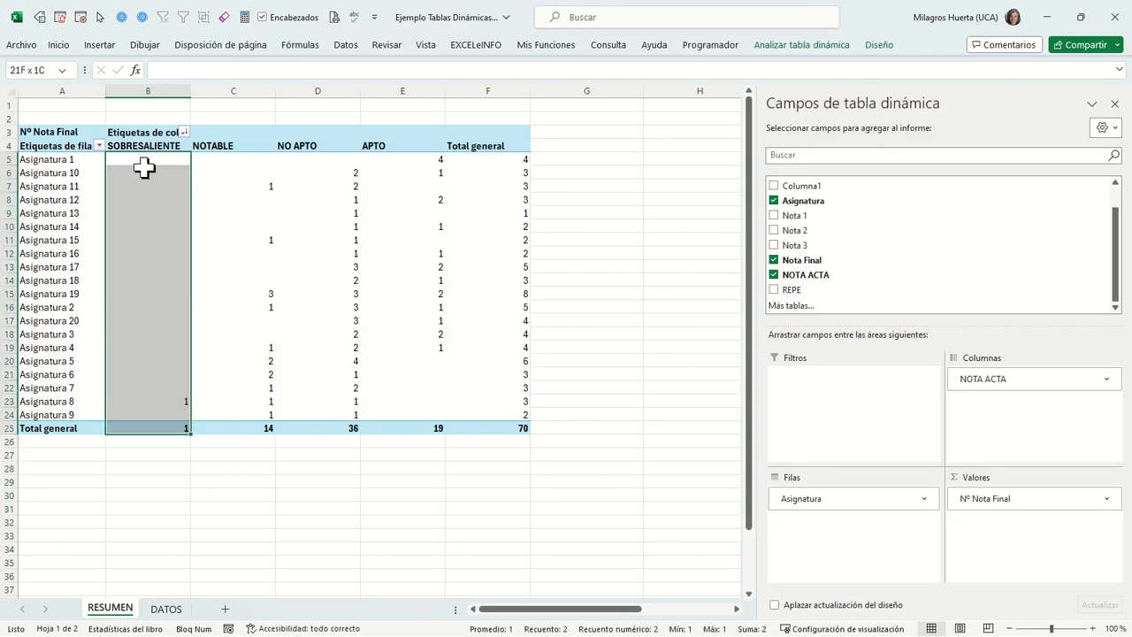
pyautogui.hotkey('ctrl', 'shift', 'Right')
pyautogui.hotkey('shift', 'Right')
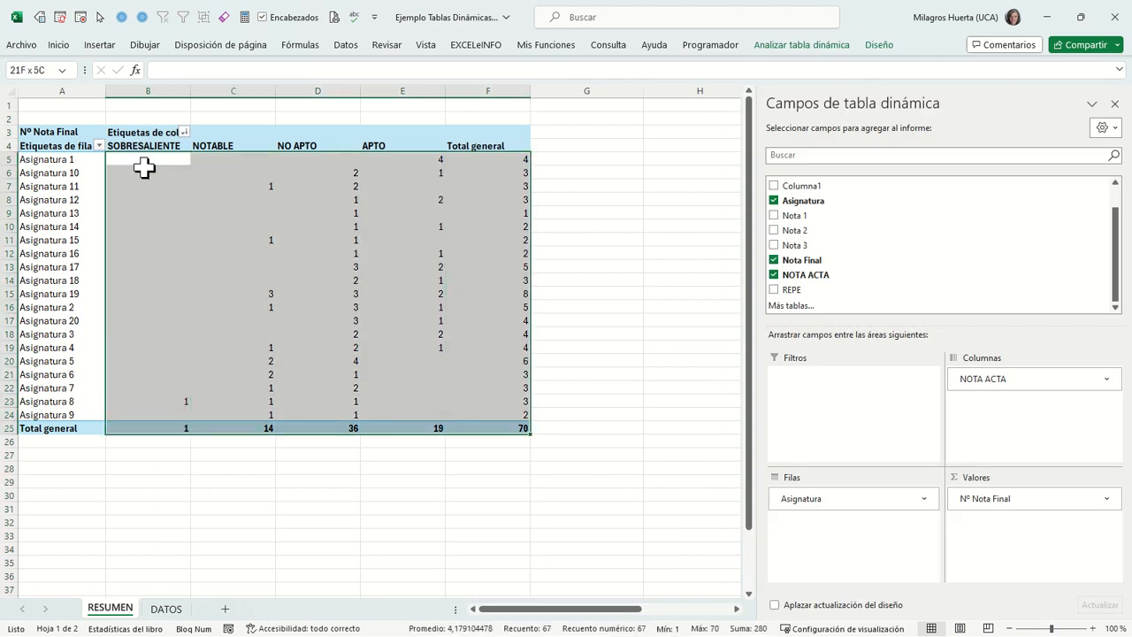
pyautogui.click(59, 45)
pyautogui.click(279, 94)
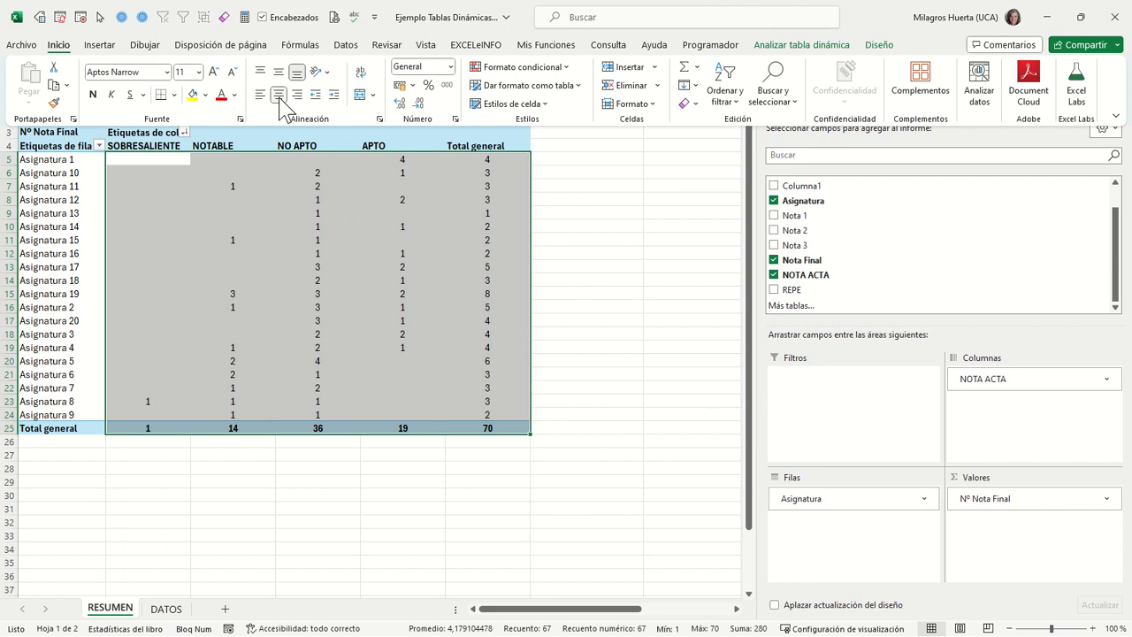
# - Open the pivot table options and move the dialog clear of the column headings
pyautogui.click(237, 200)
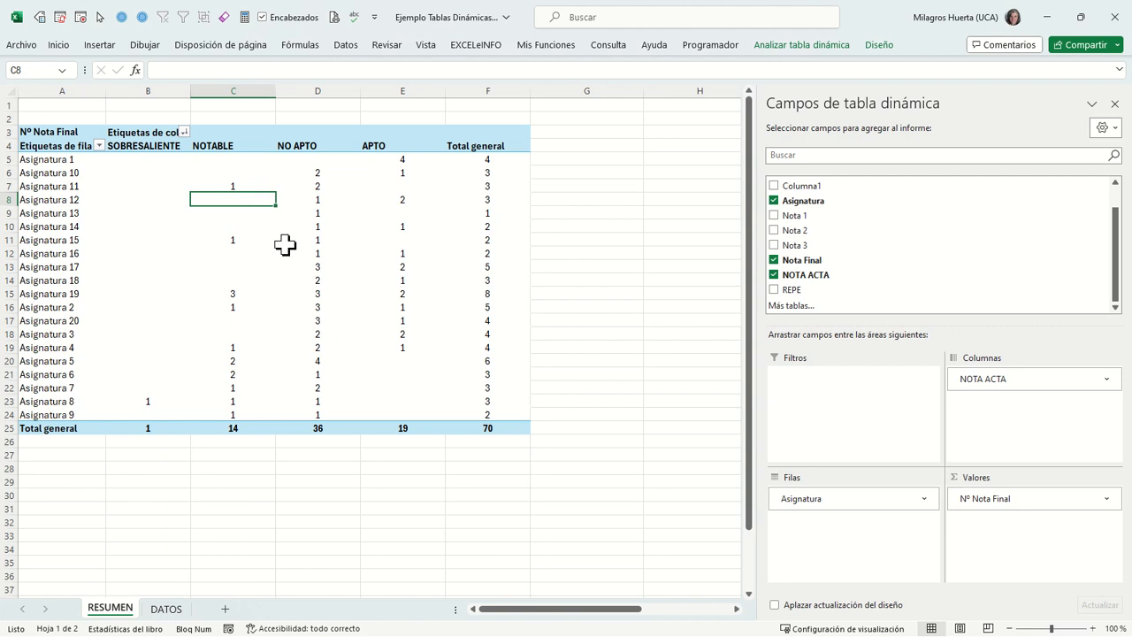
pyautogui.rightClick(239, 201)
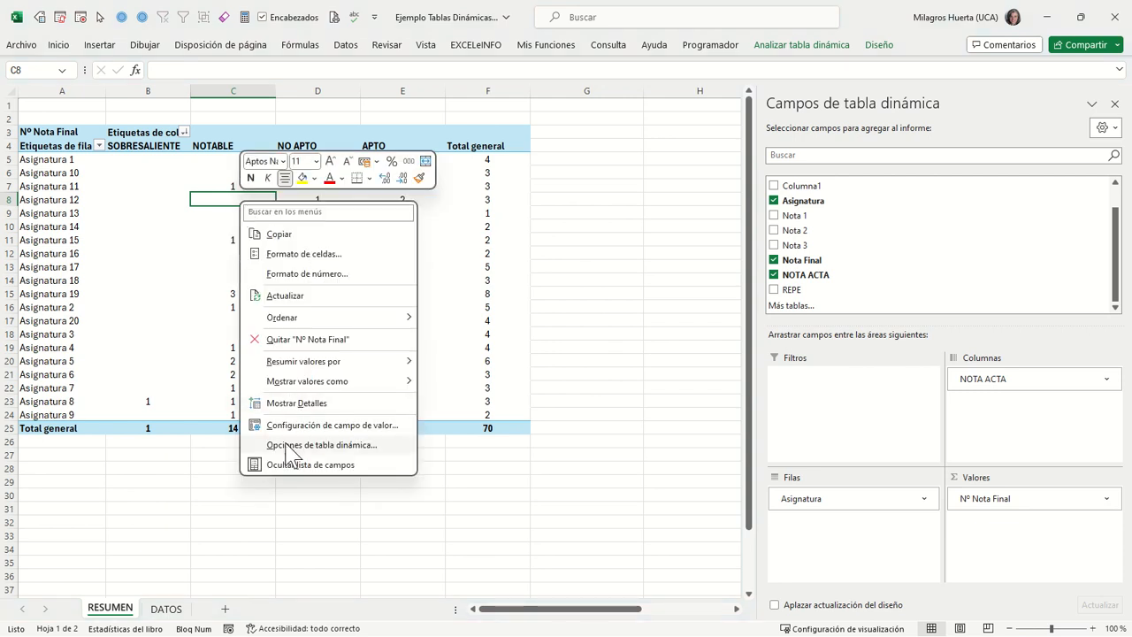
pyautogui.click(311, 446)
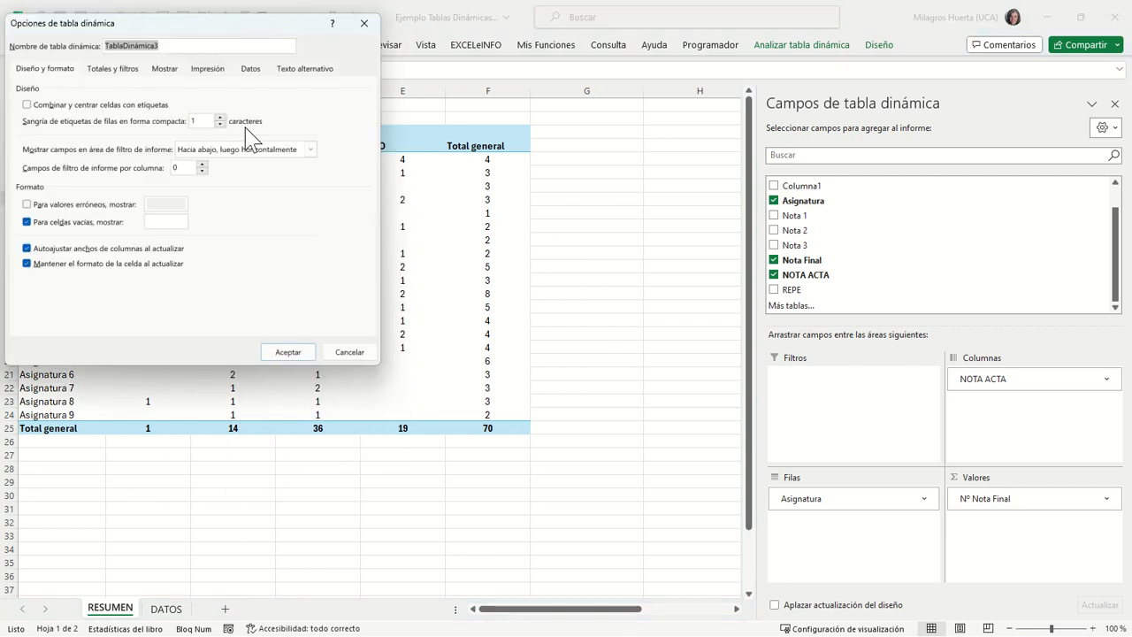
pyautogui.moveTo(226, 31); pyautogui.dragTo(358, 144)
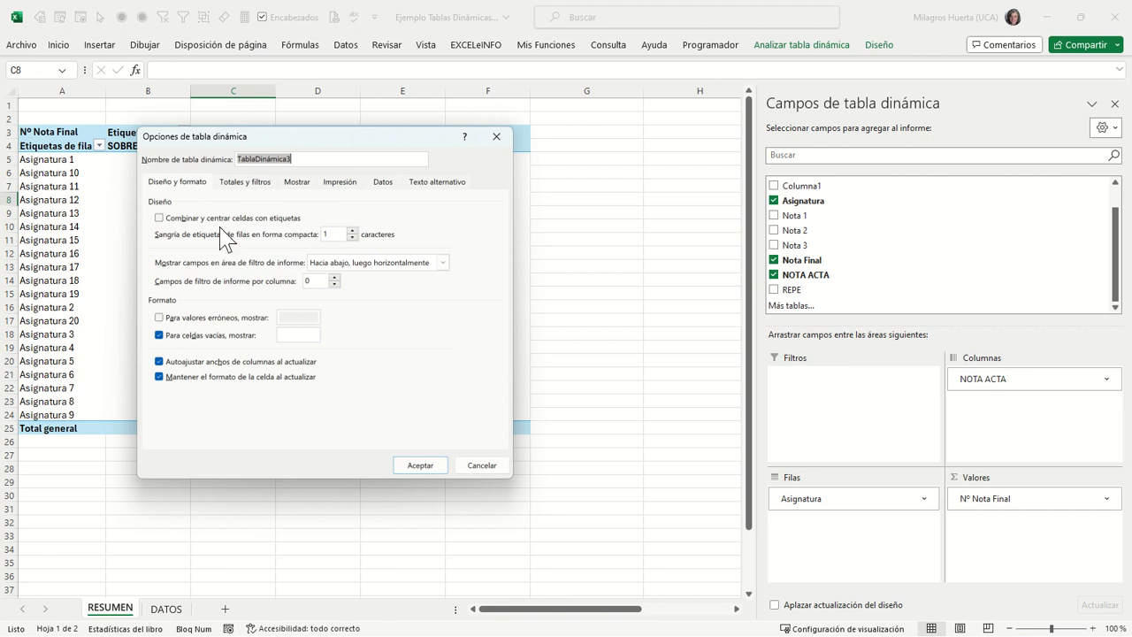
pyautogui.moveTo(245, 143); pyautogui.dragTo(232, 210)
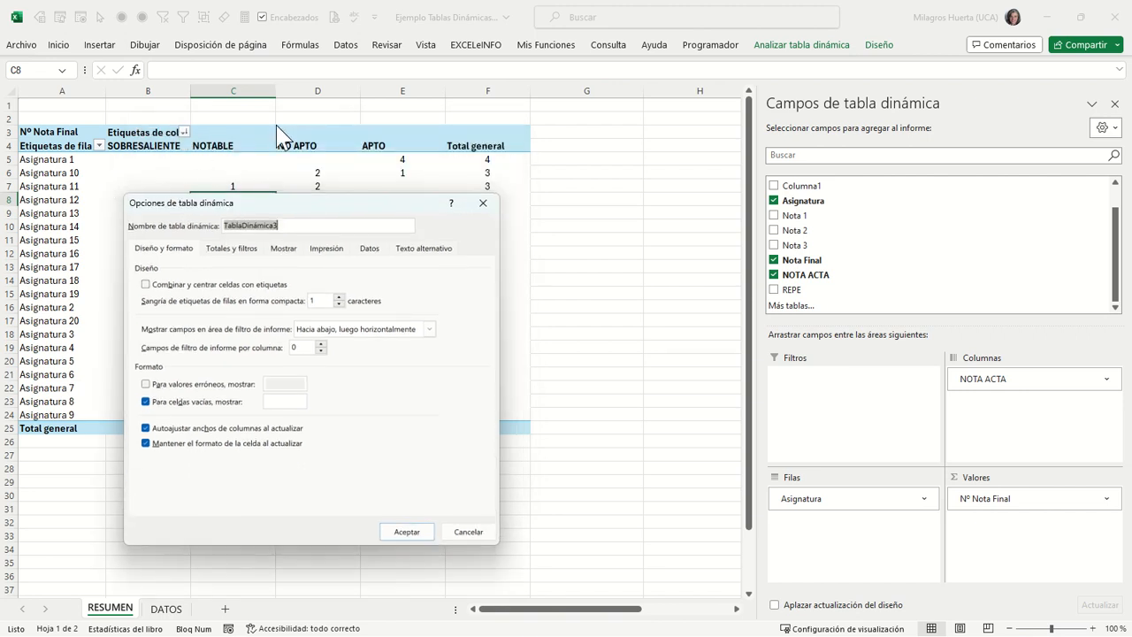
# - Try showing N/A for error values and toggle the empty-cell display option in the pivot table options
pyautogui.click(211, 386)
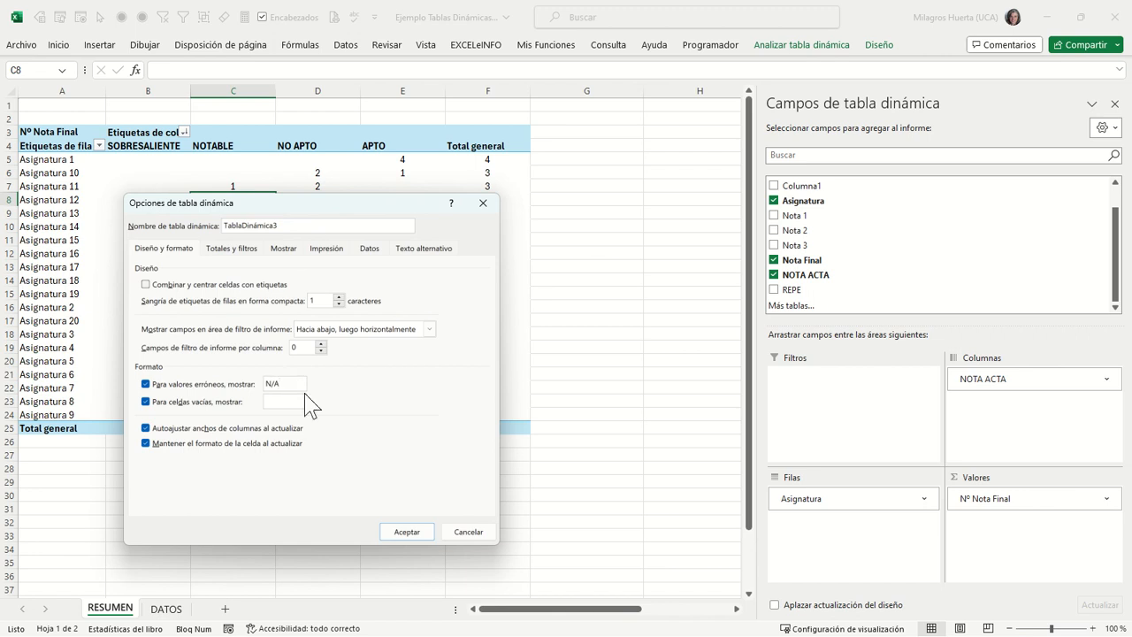
pyautogui.click(209, 403)
pyautogui.click(207, 403)
pyautogui.click(218, 386)
# - Turn off automatic column width adjustment on update and apply the pivot table options
pyautogui.click(223, 432)
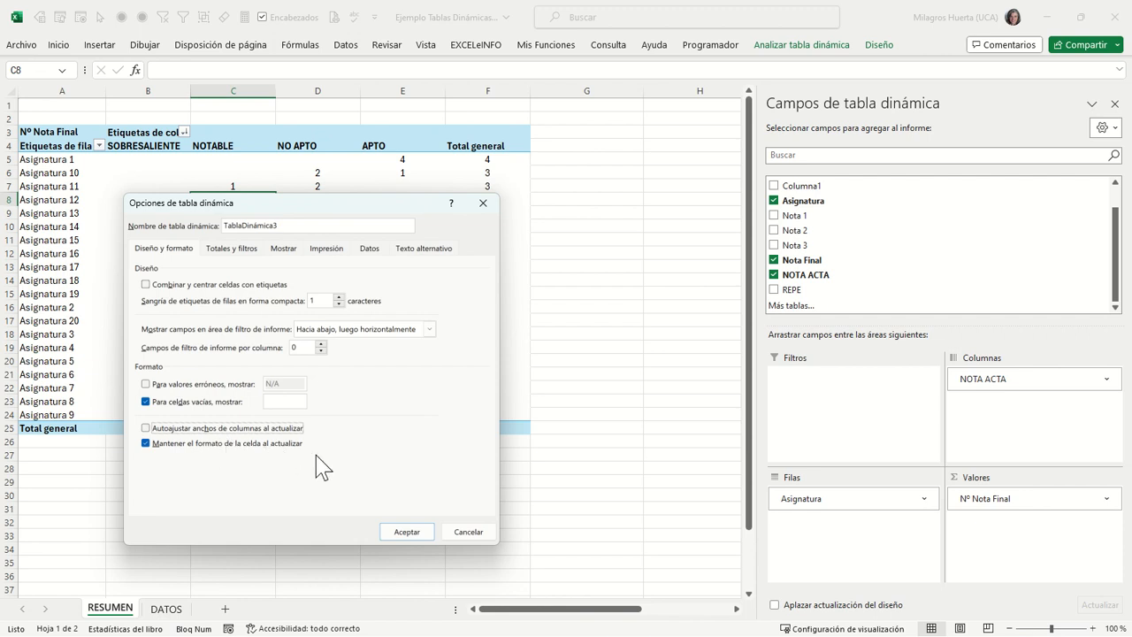
pyautogui.click(407, 534)
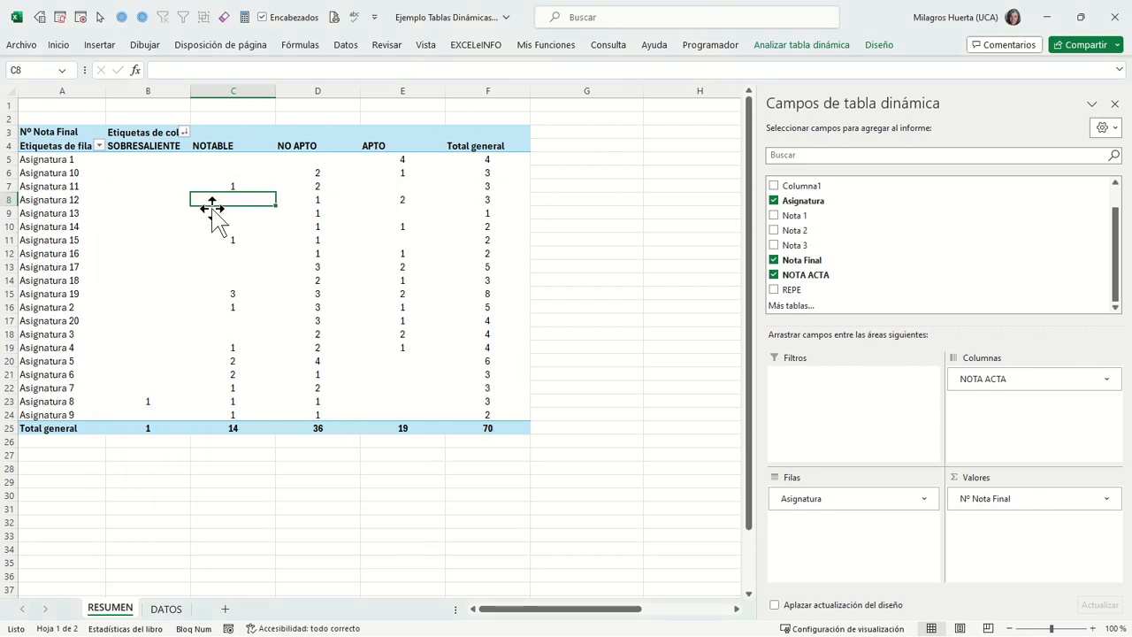
pyautogui.click(184, 132)
pyautogui.click(184, 132)
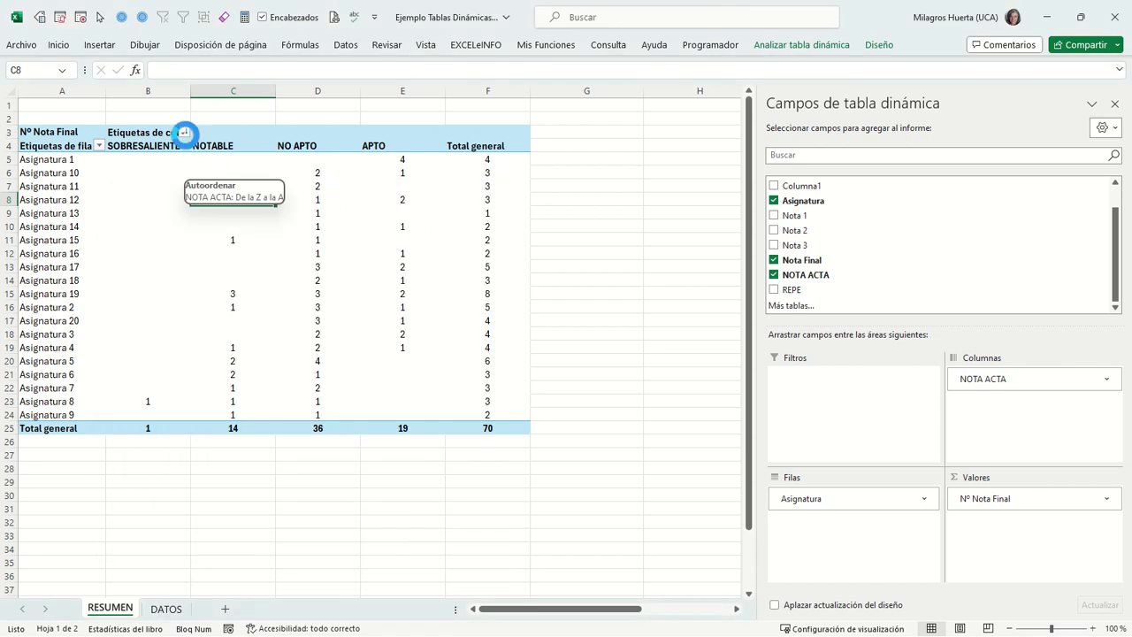
pyautogui.click(184, 132)
pyautogui.click(109, 432)
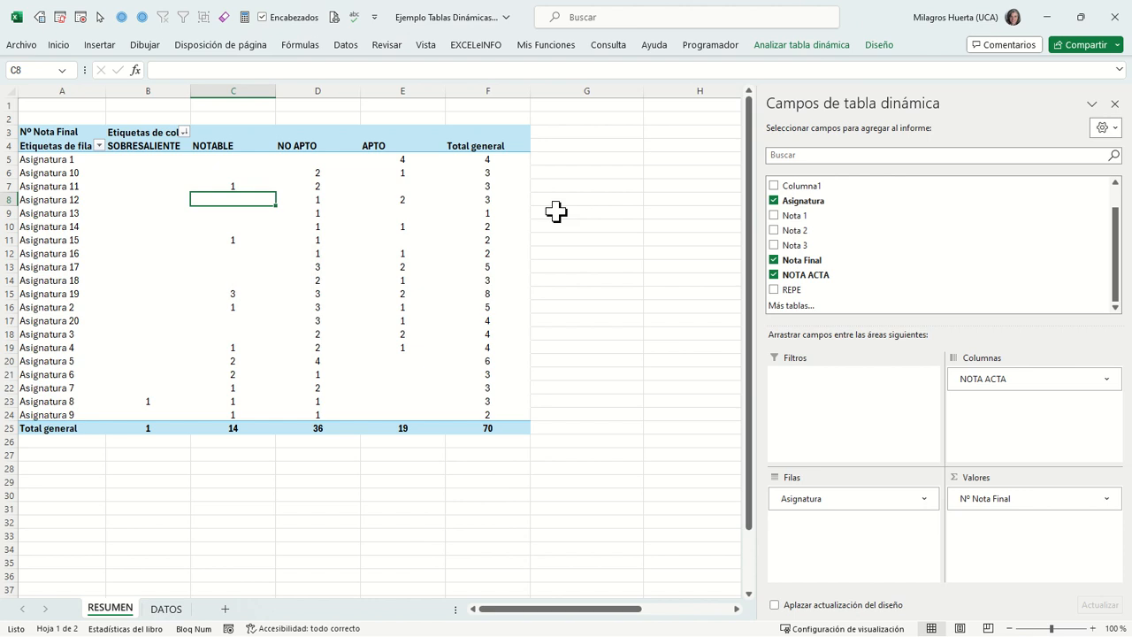
# - Sort the pivot table's NOTA ACTA column labels in ascending alphabetical order, from APTO to SOBRESALIENTE
pyautogui.click(306, 146)
pyautogui.click(346, 46)
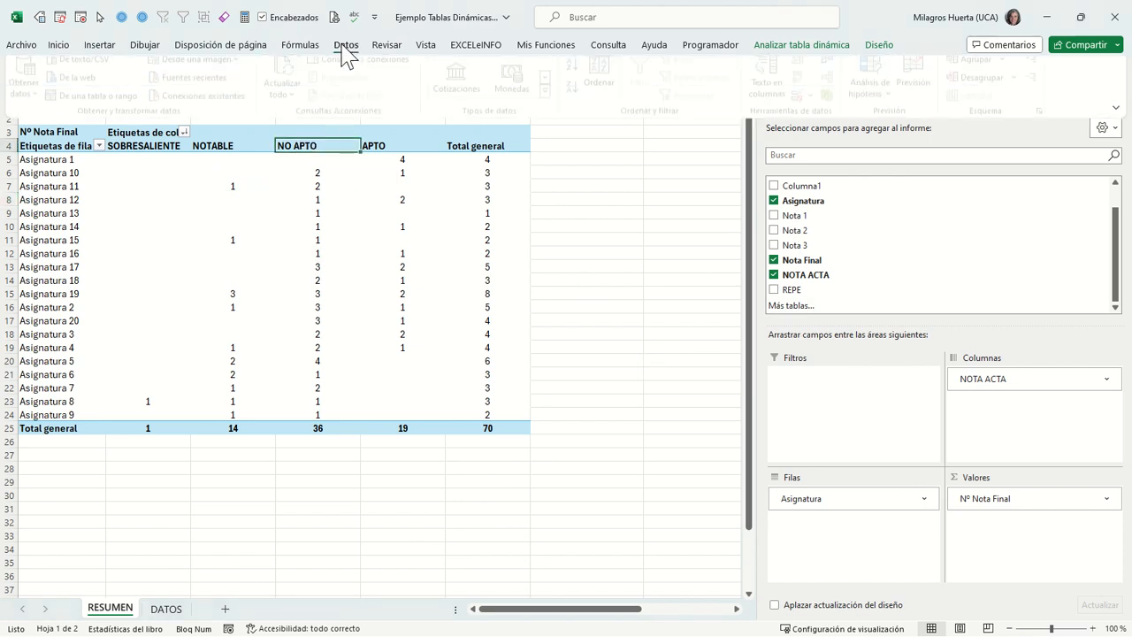
pyautogui.click(580, 72)
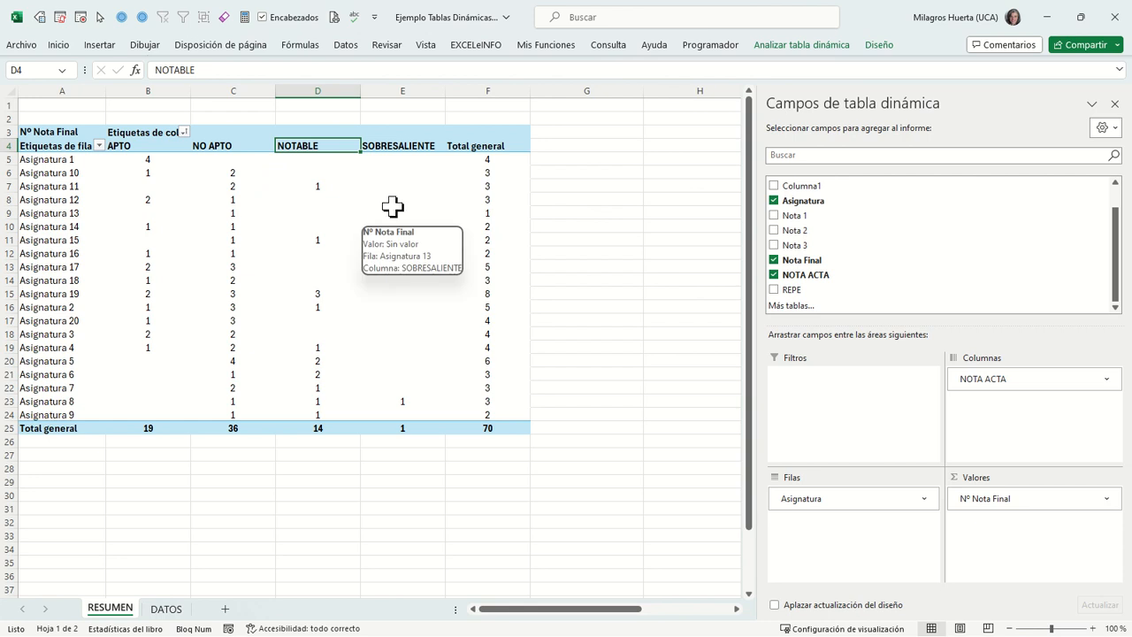
pyautogui.click(232, 213)
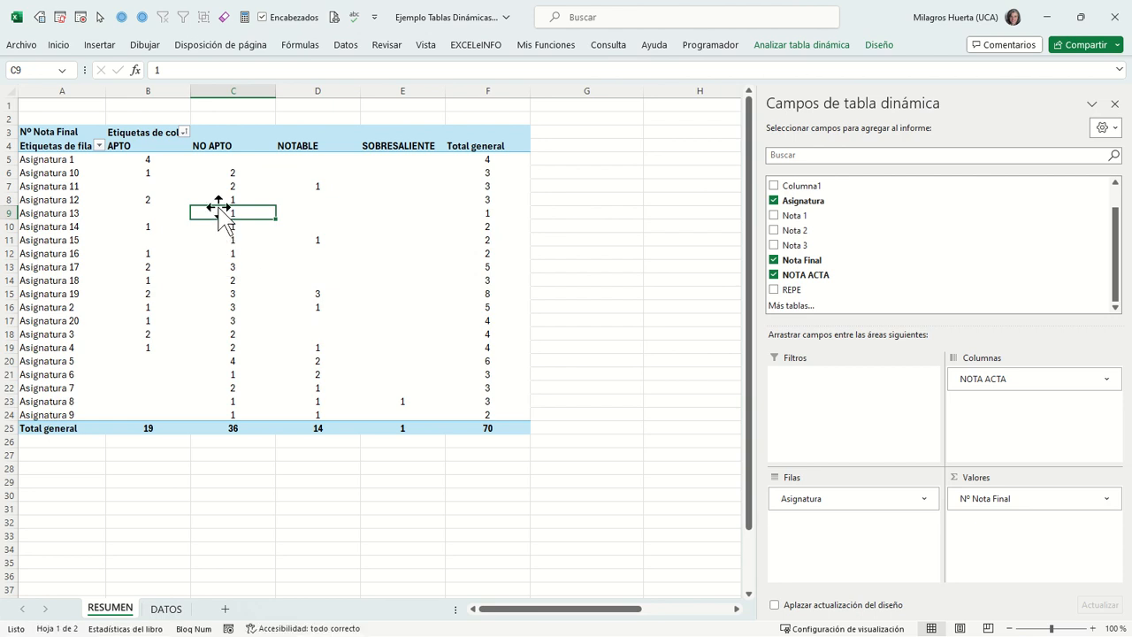
pyautogui.click(626, 278)
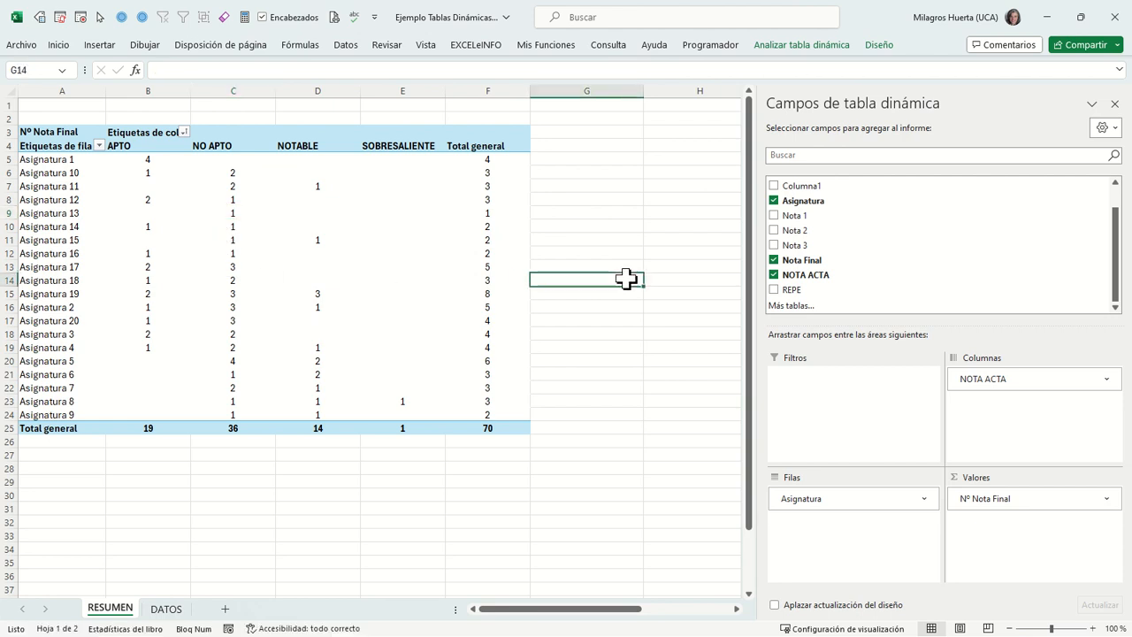
# - Open the pivot table options and turn off the grand totals for rows, keeping the grand totals for columns
pyautogui.click(410, 241)
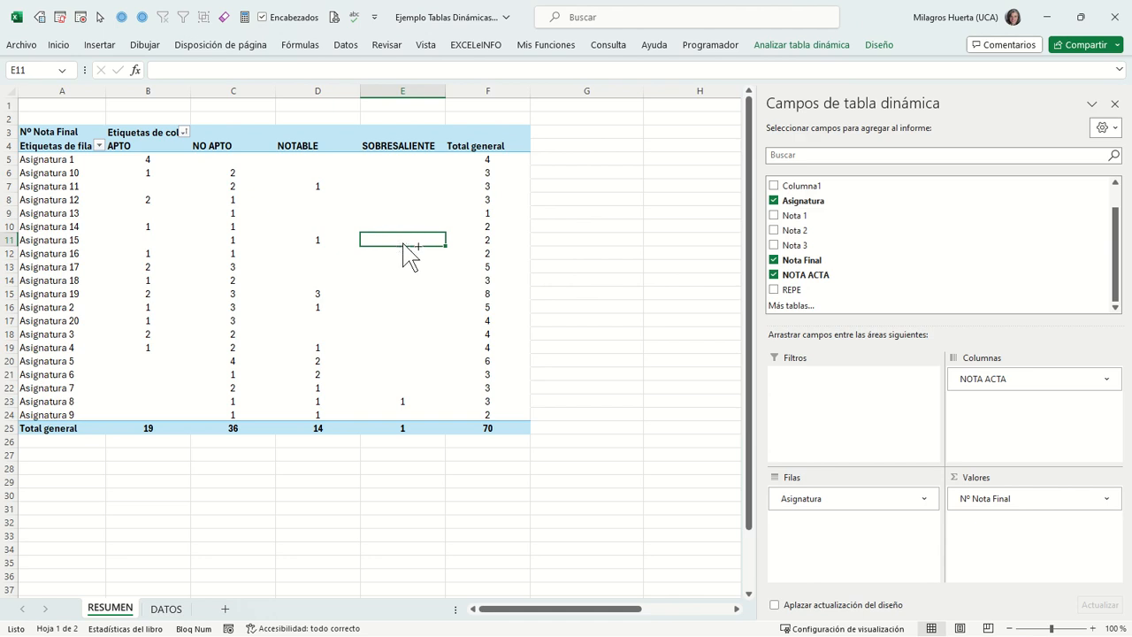
pyautogui.rightClick(405, 243)
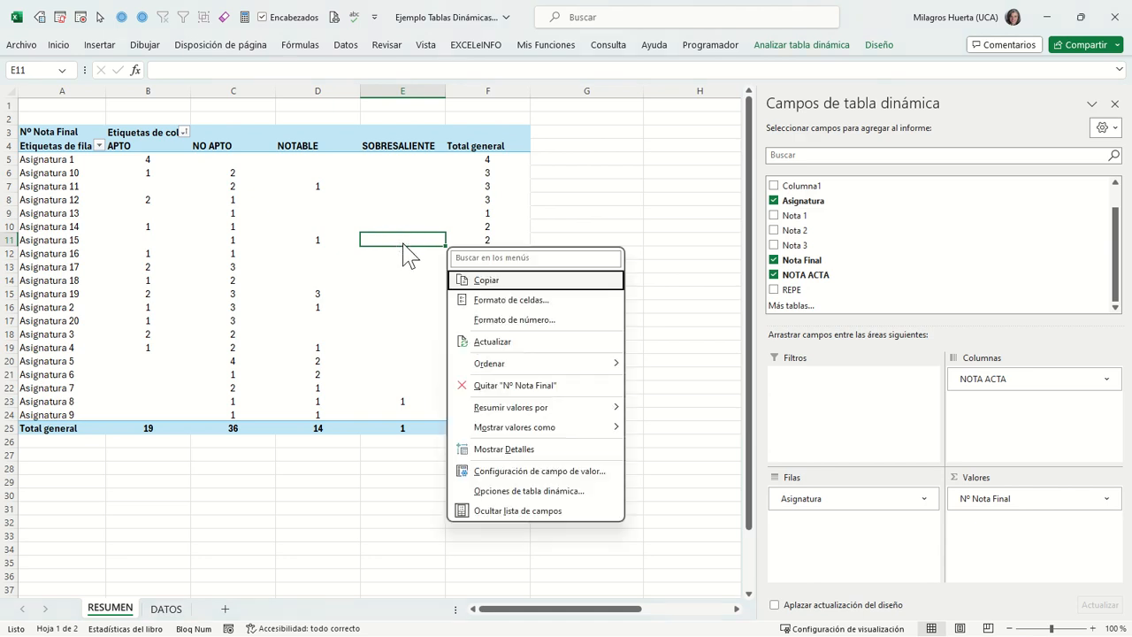
pyautogui.click(524, 491)
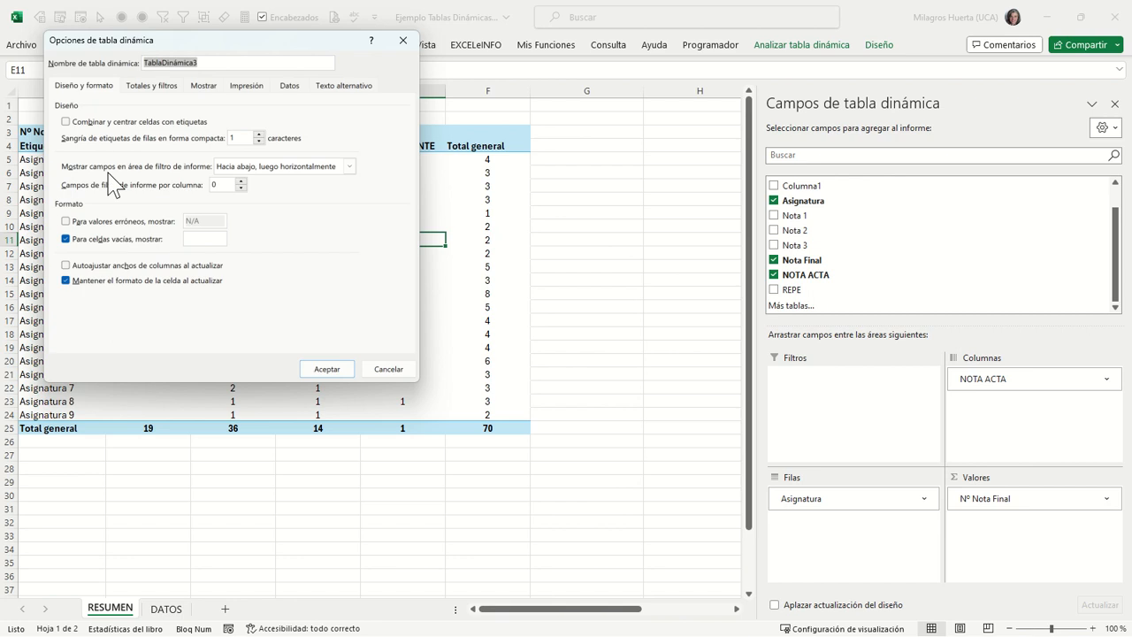
pyautogui.click(148, 86)
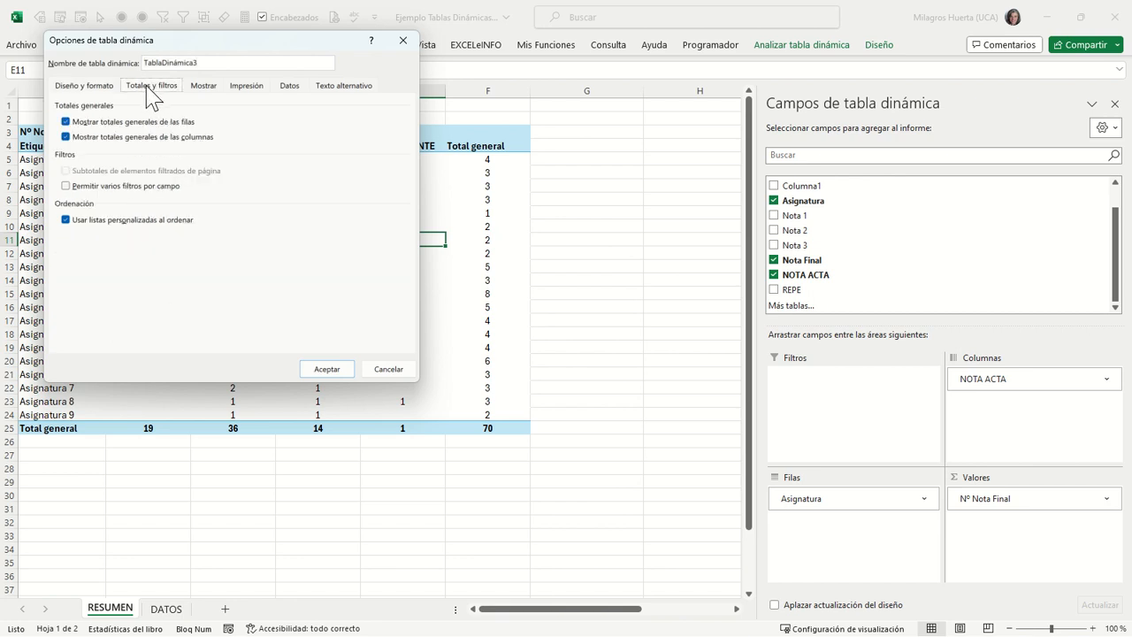
pyautogui.moveTo(158, 40); pyautogui.dragTo(198, 76)
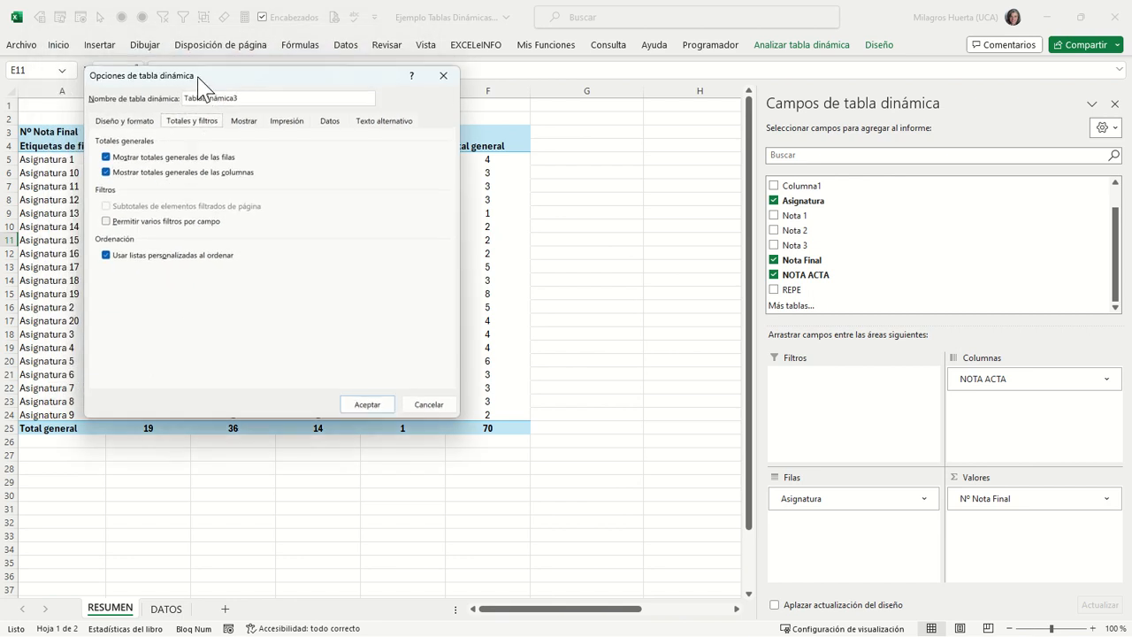
pyautogui.click(175, 157)
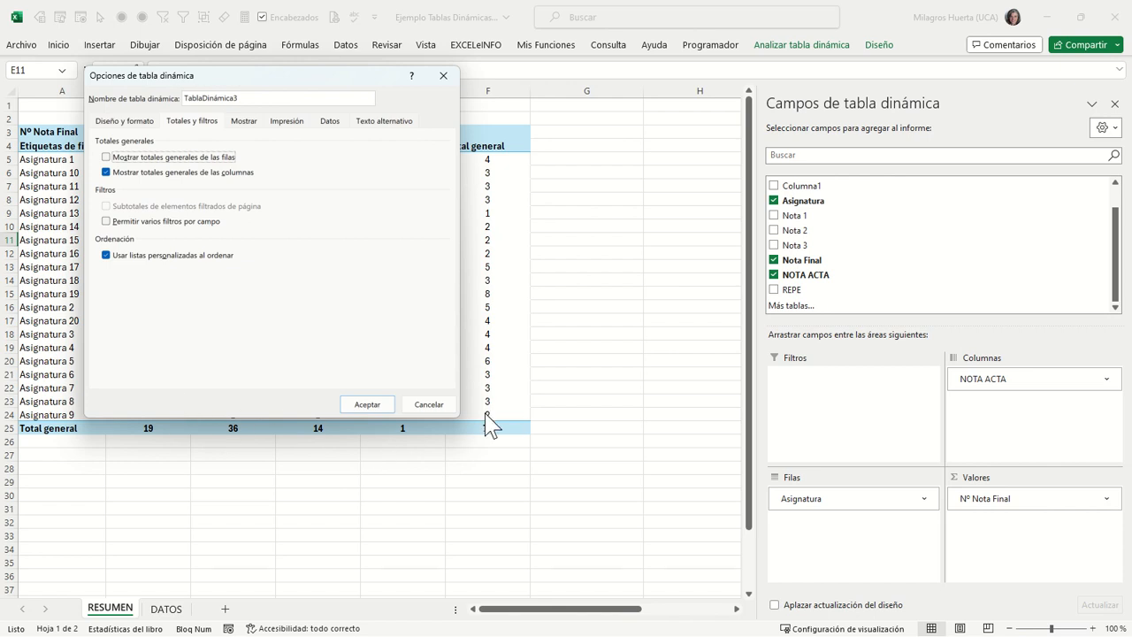
pyautogui.click(220, 174)
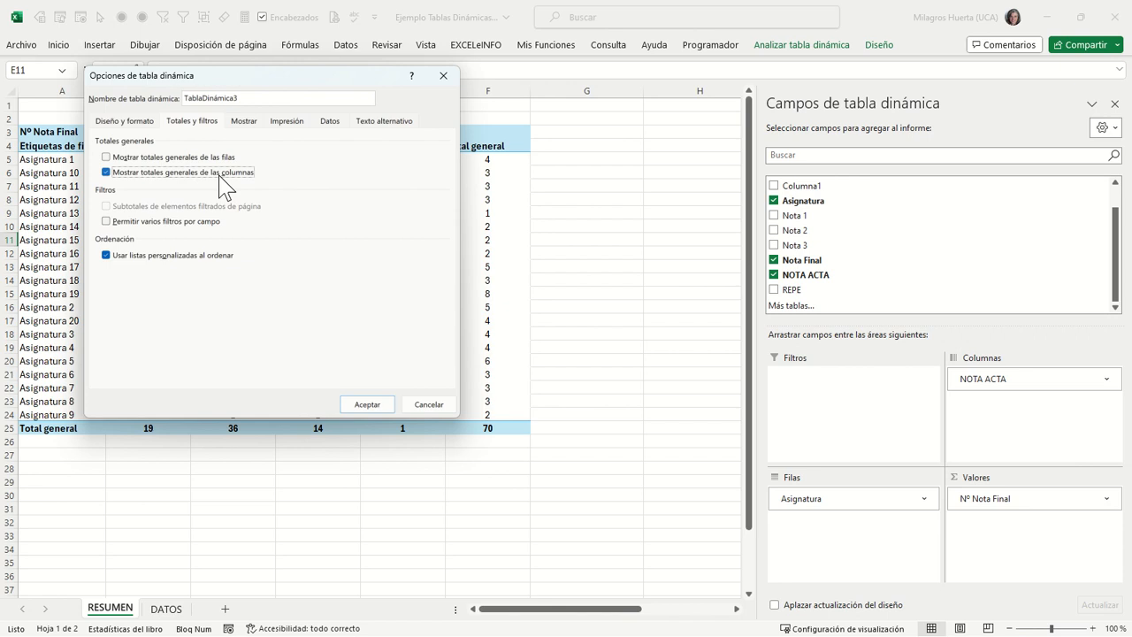
pyautogui.moveTo(281, 79); pyautogui.dragTo(316, 121)
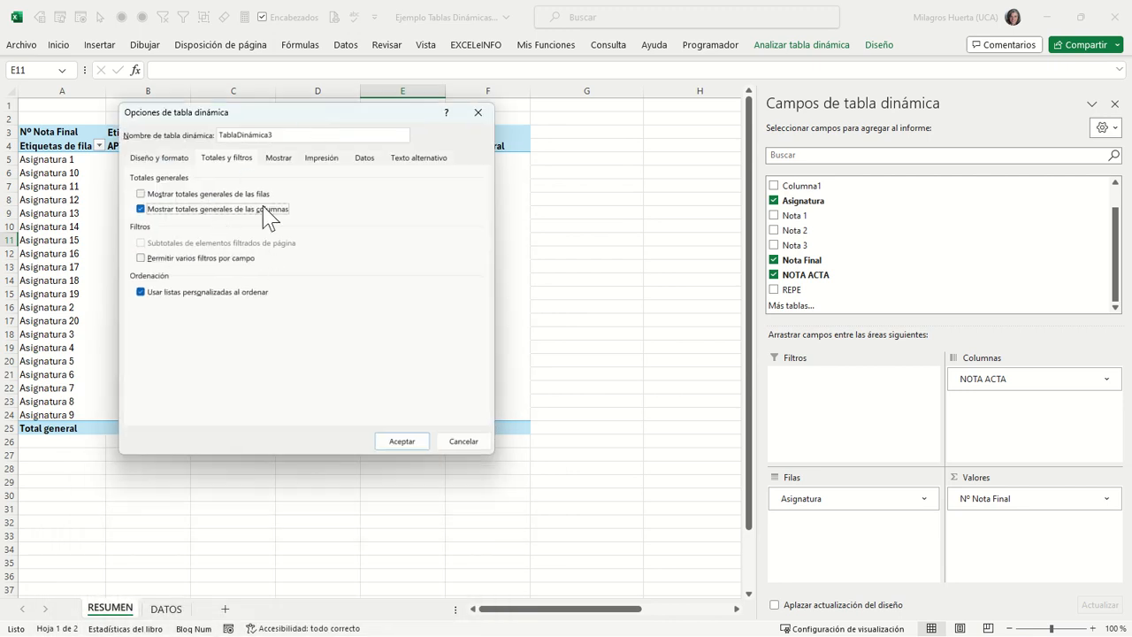
# - Review the filter, report filter layout and expand/collapse display settings, and apply the pivot table options
pyautogui.click(202, 261)
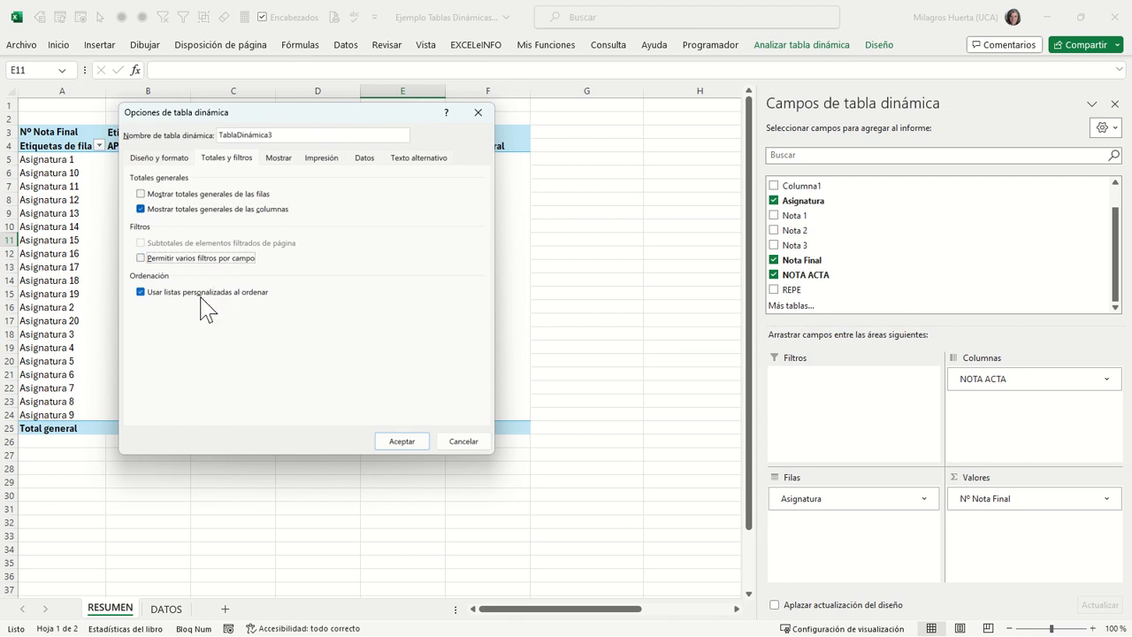
pyautogui.click(165, 160)
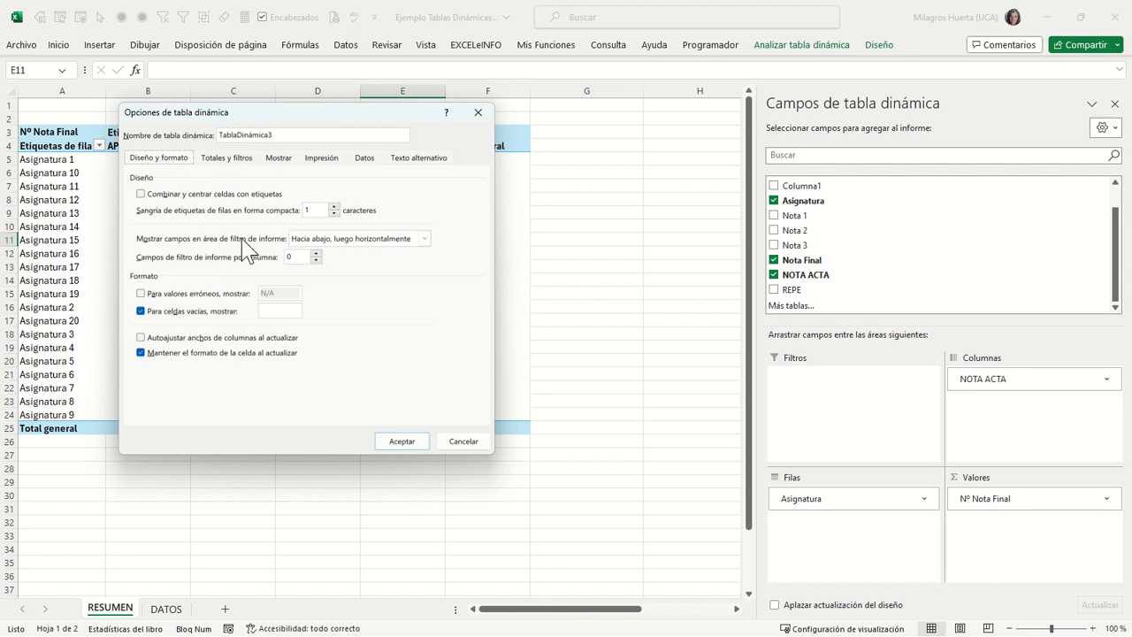
pyautogui.click(353, 241)
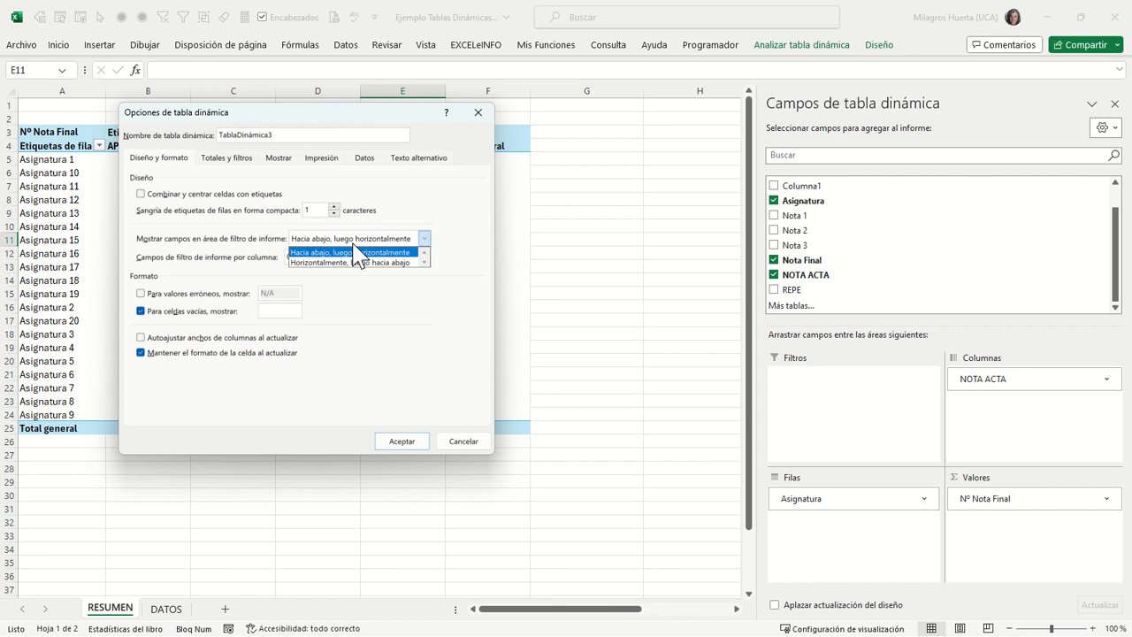
pyautogui.click(345, 309)
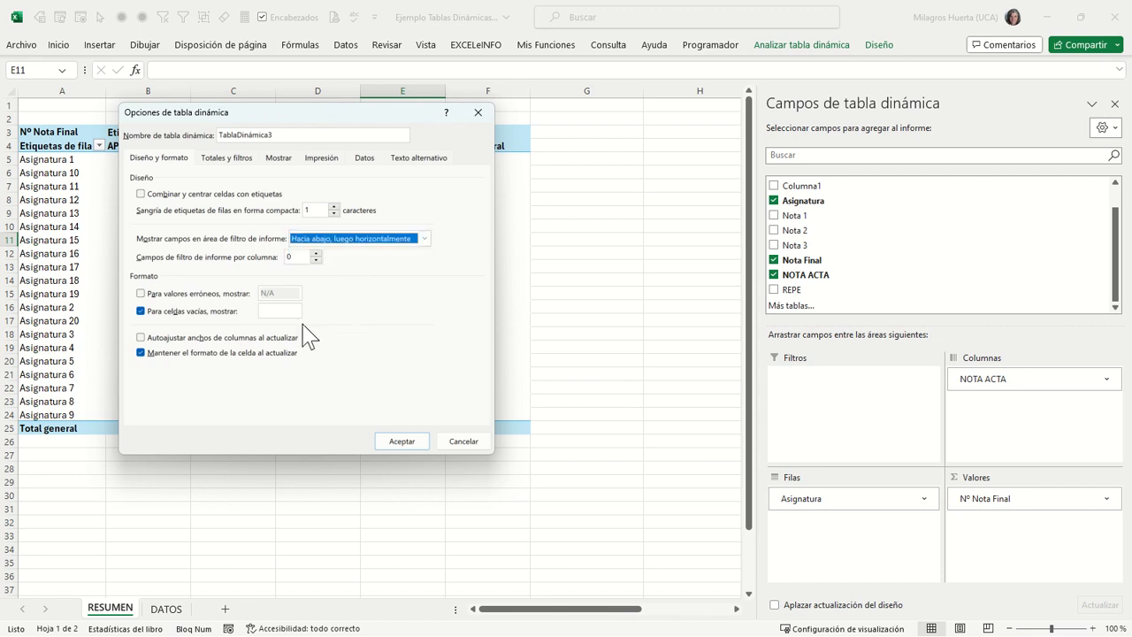
pyautogui.click(276, 159)
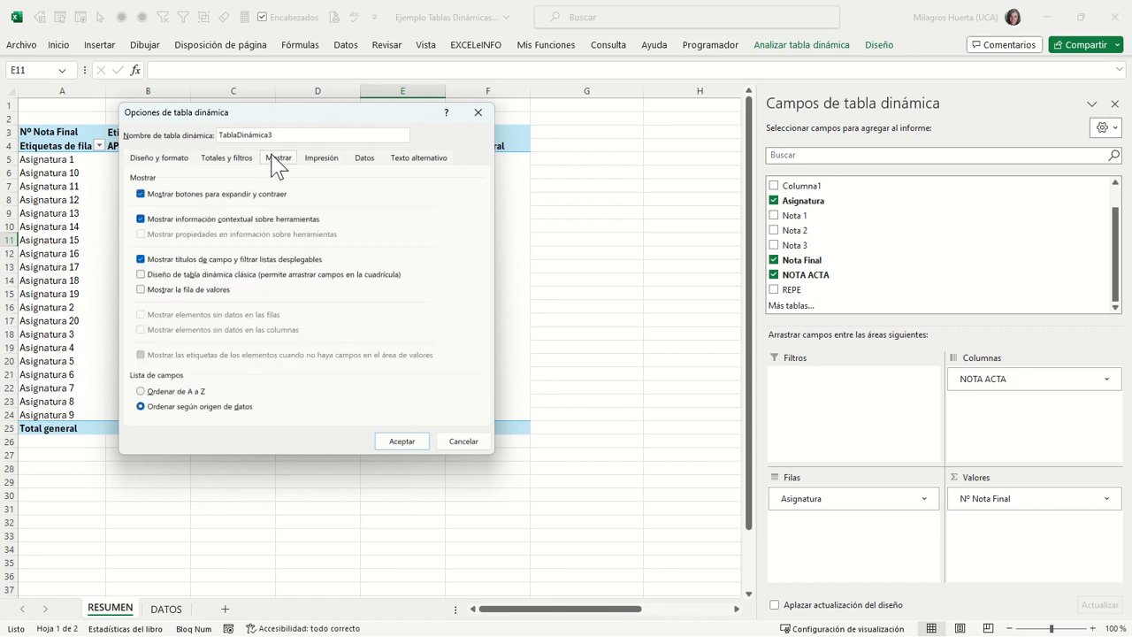
pyautogui.click(224, 198)
pyautogui.click(207, 197)
pyautogui.moveTo(248, 118); pyautogui.dragTo(367, 171)
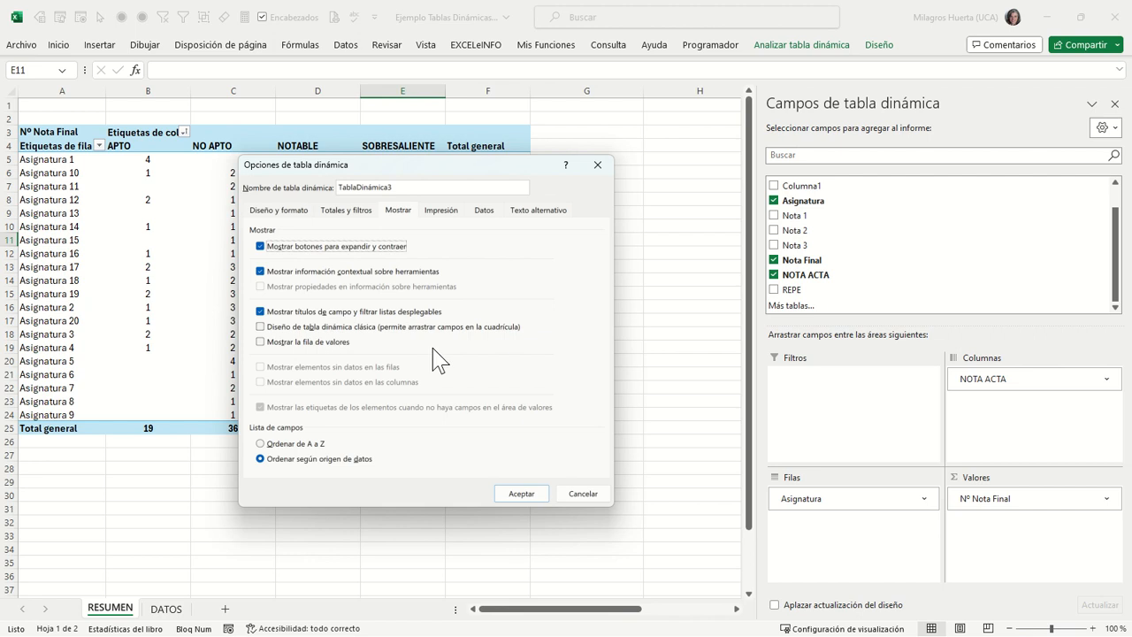
pyautogui.click(521, 494)
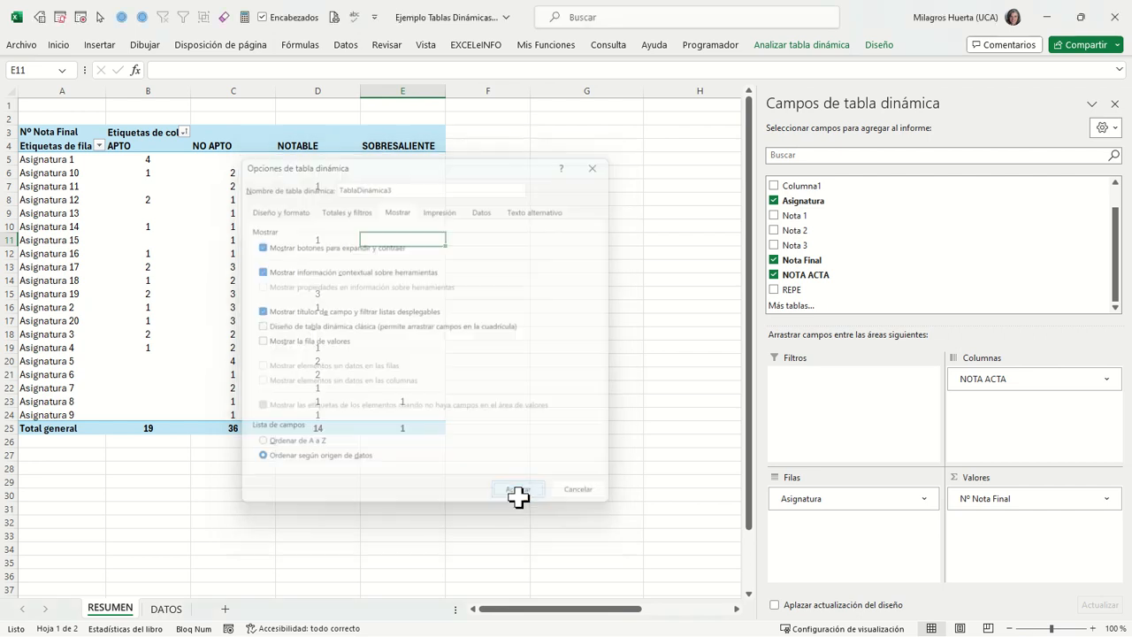
# - Add the Curso field to the pivot table's rows above Asignatura, and try collapsing and expanding course 1
pyautogui.scroll(1, 801, 231)
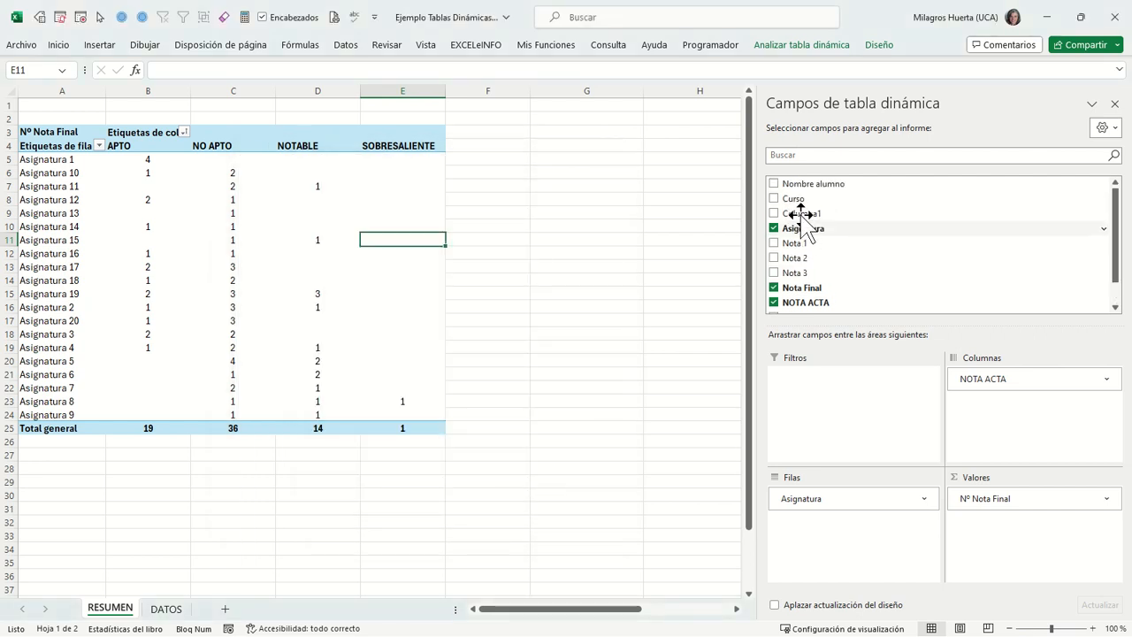
pyautogui.moveTo(798, 198); pyautogui.dragTo(839, 492)
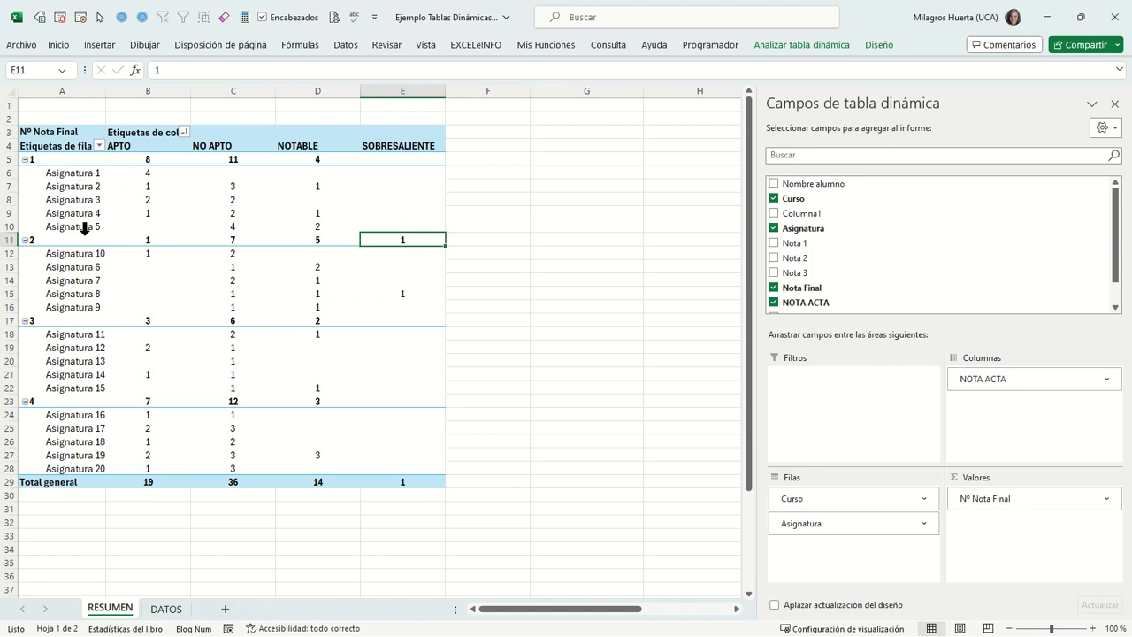
pyautogui.click(26, 160)
pyautogui.click(26, 160)
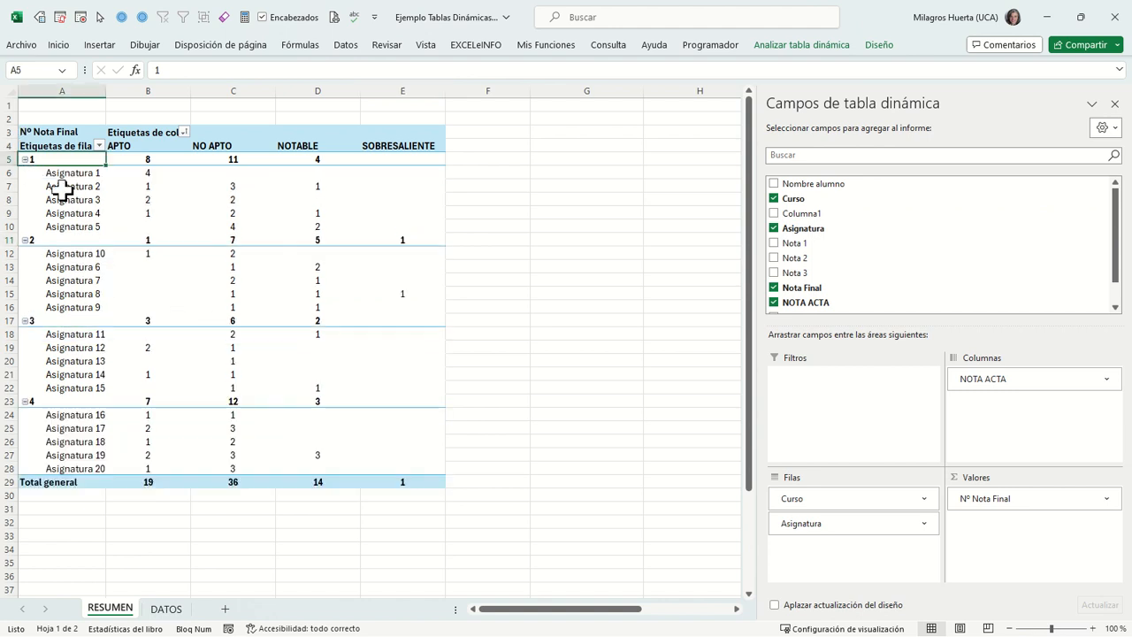
# - Reopen the pivot table options, disable the expand and collapse buttons, and try the option that shows the values row
pyautogui.click(62, 186)
pyautogui.rightClick(64, 189)
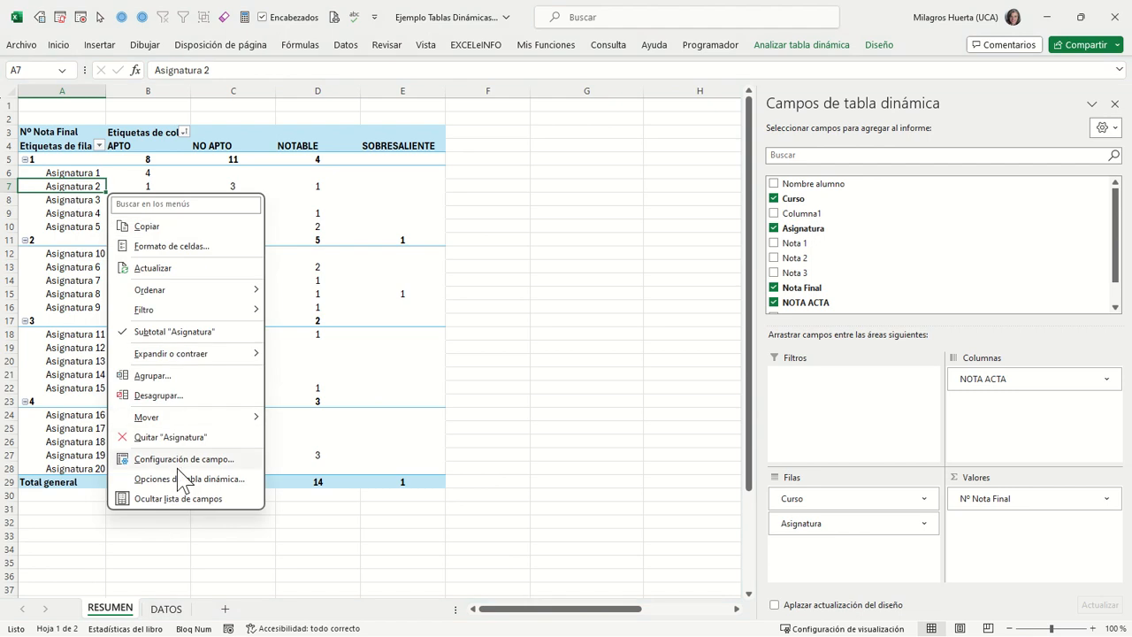
pyautogui.click(186, 479)
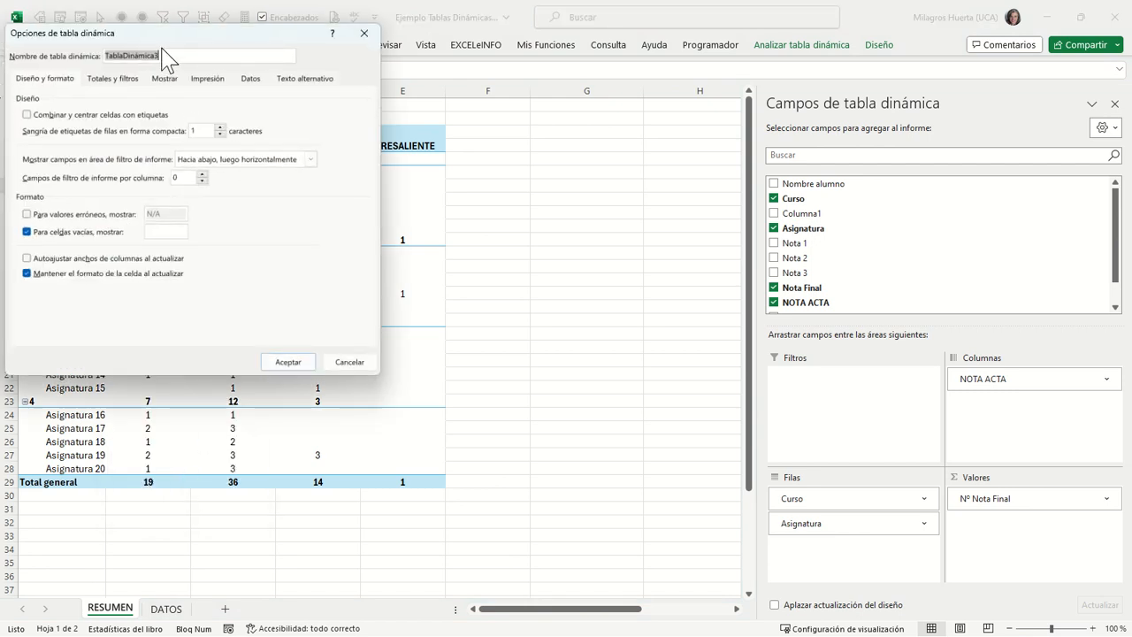
pyautogui.moveTo(174, 46); pyautogui.dragTo(312, 132)
pyautogui.click(308, 166)
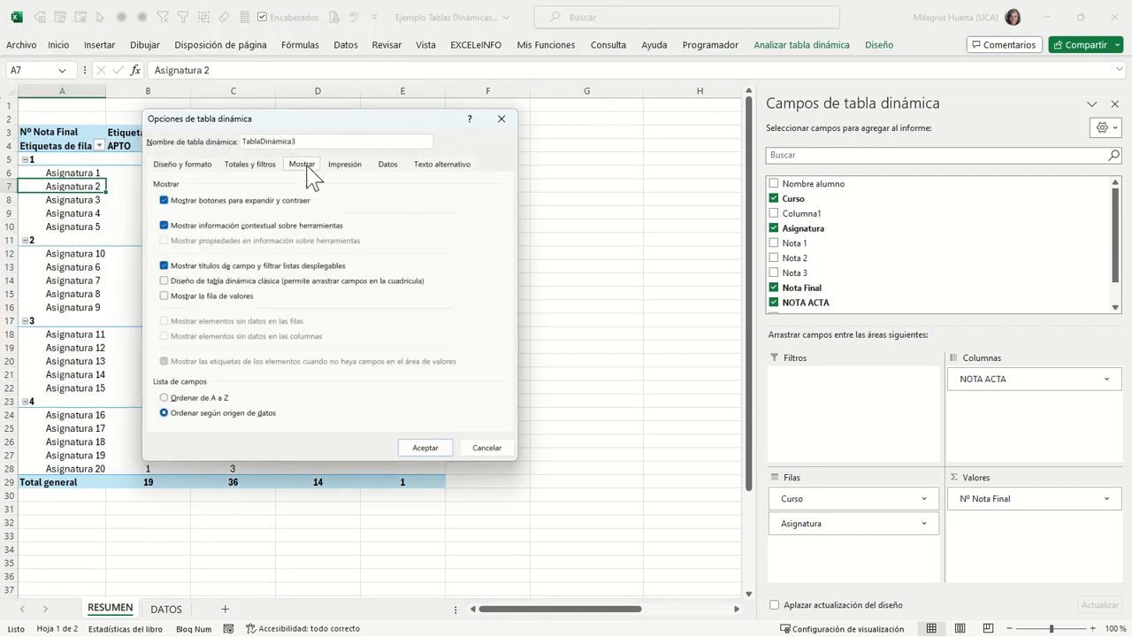
pyautogui.click(236, 200)
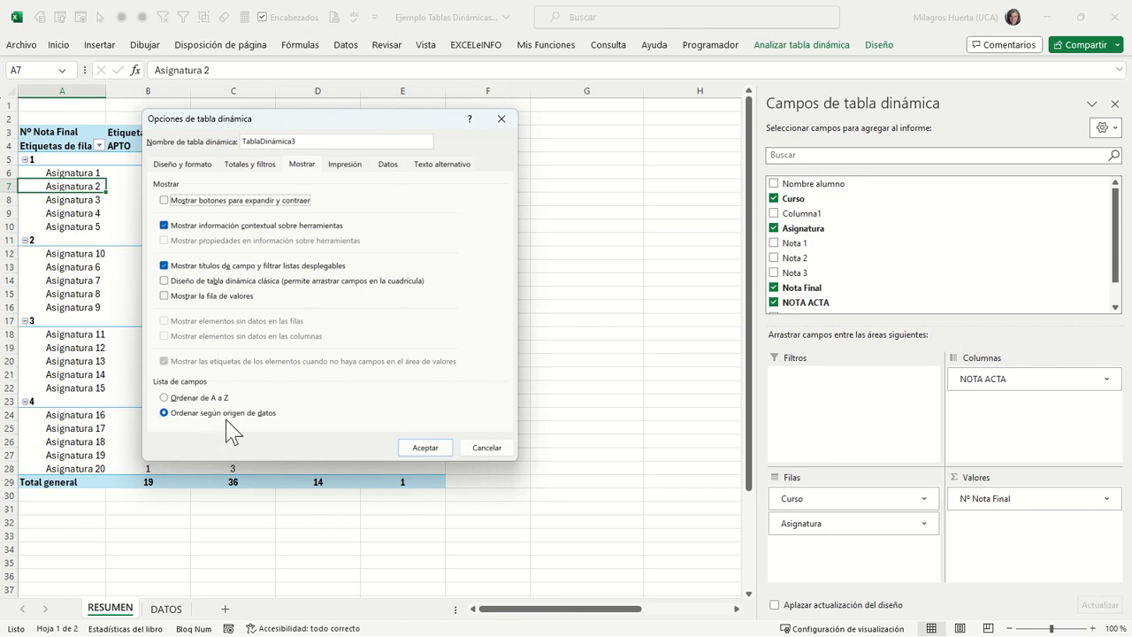
pyautogui.click(220, 298)
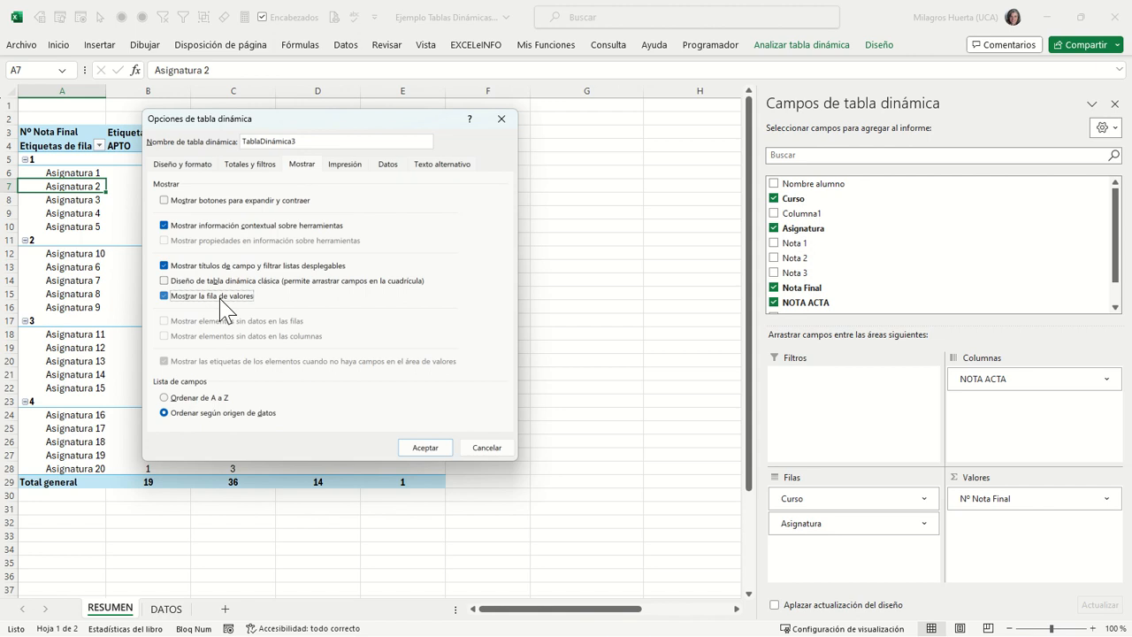
pyautogui.click(221, 298)
# - Enable printing titles and refreshing the data when the file is opened in the pivot table options
pyautogui.click(348, 166)
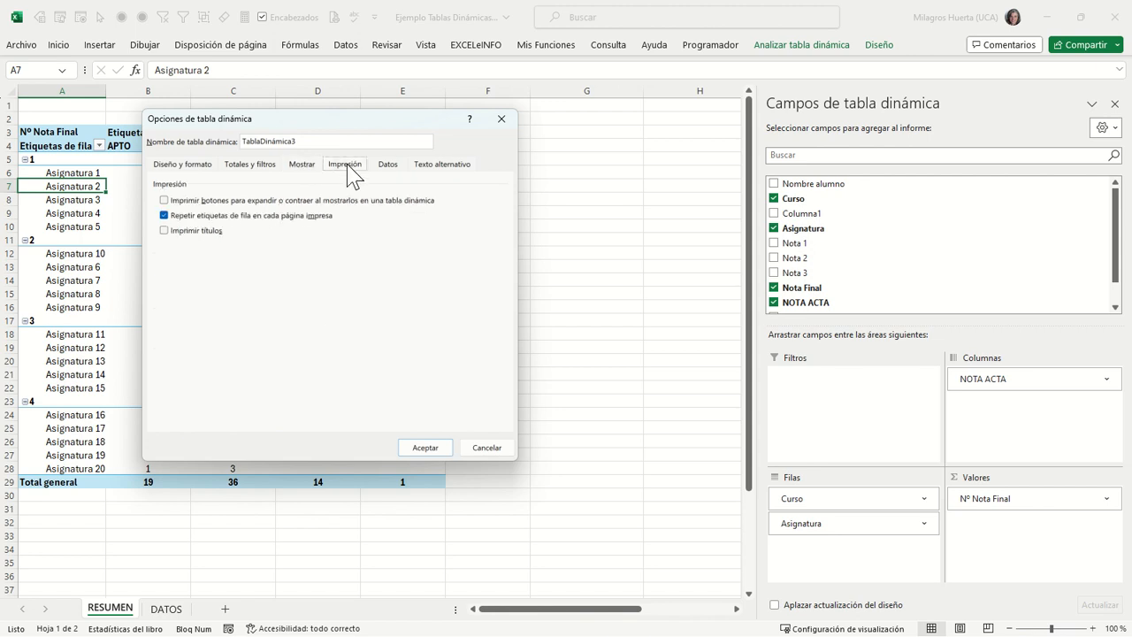
pyautogui.click(214, 233)
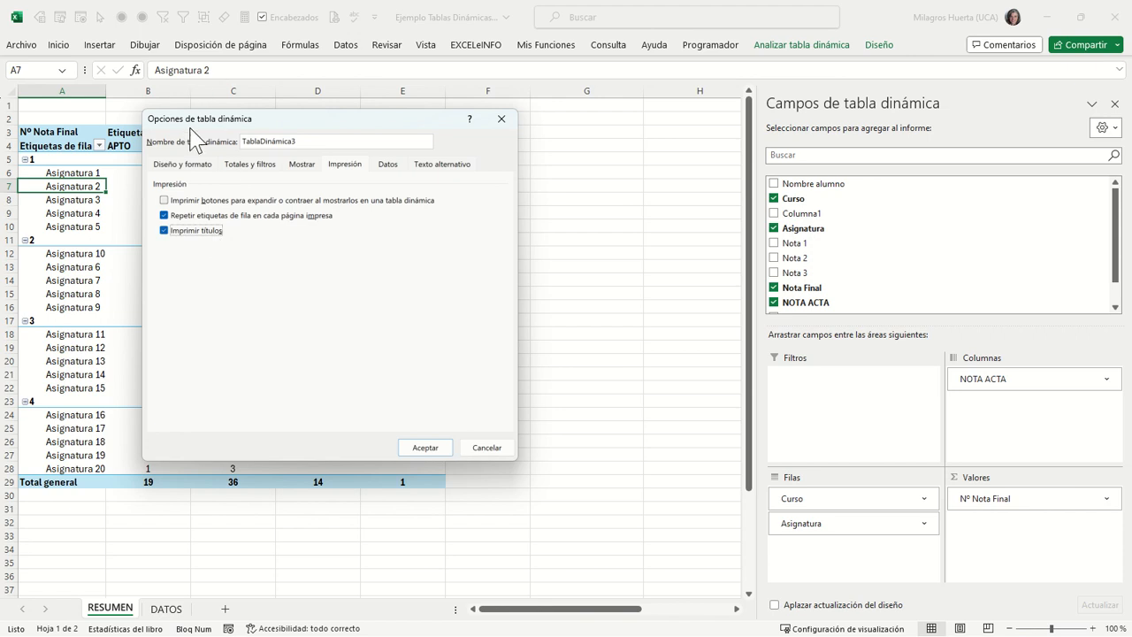
pyautogui.click(394, 167)
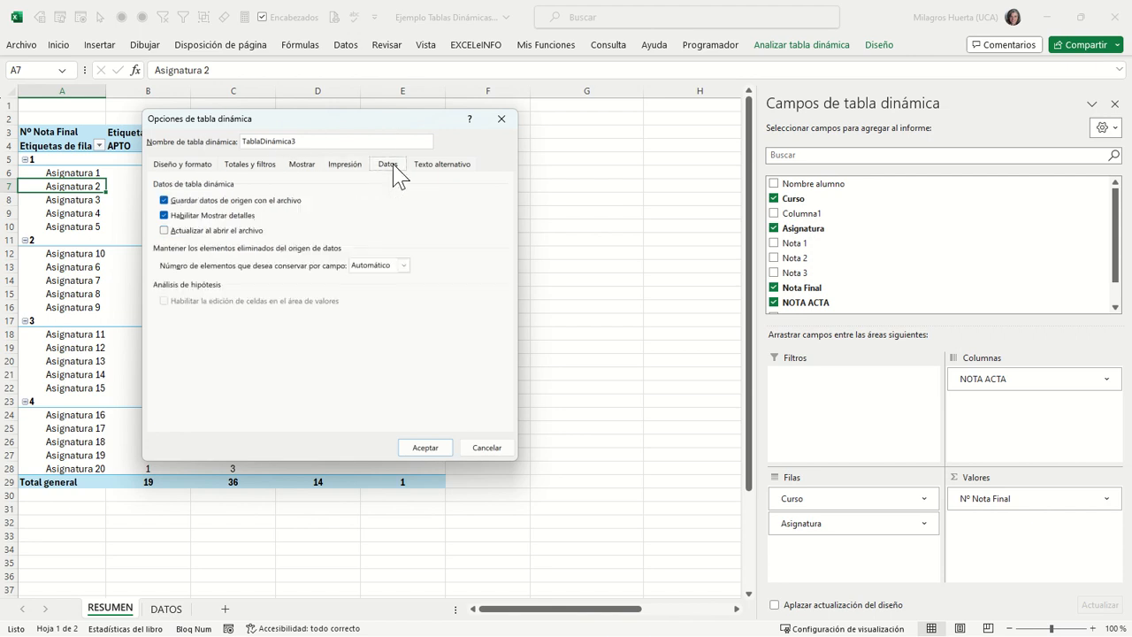
pyautogui.click(237, 231)
# - Check the alternative text settings, rename the pivot table as RESUMEN_NOTAS and apply the options
pyautogui.click(447, 167)
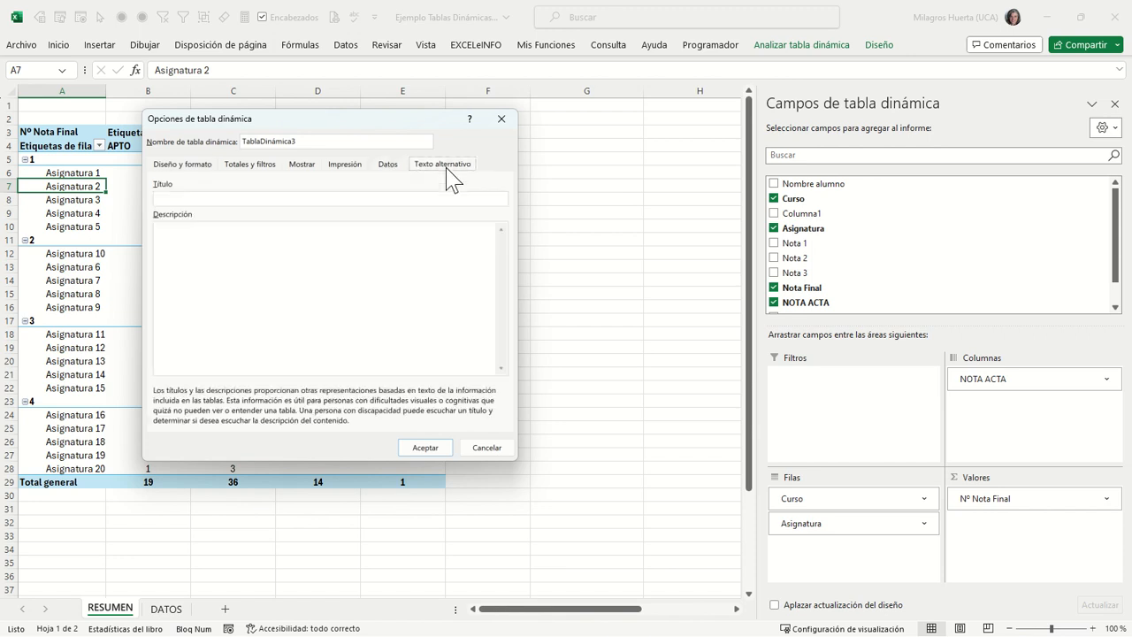
pyautogui.click(316, 254)
pyautogui.doubleClick(313, 142)
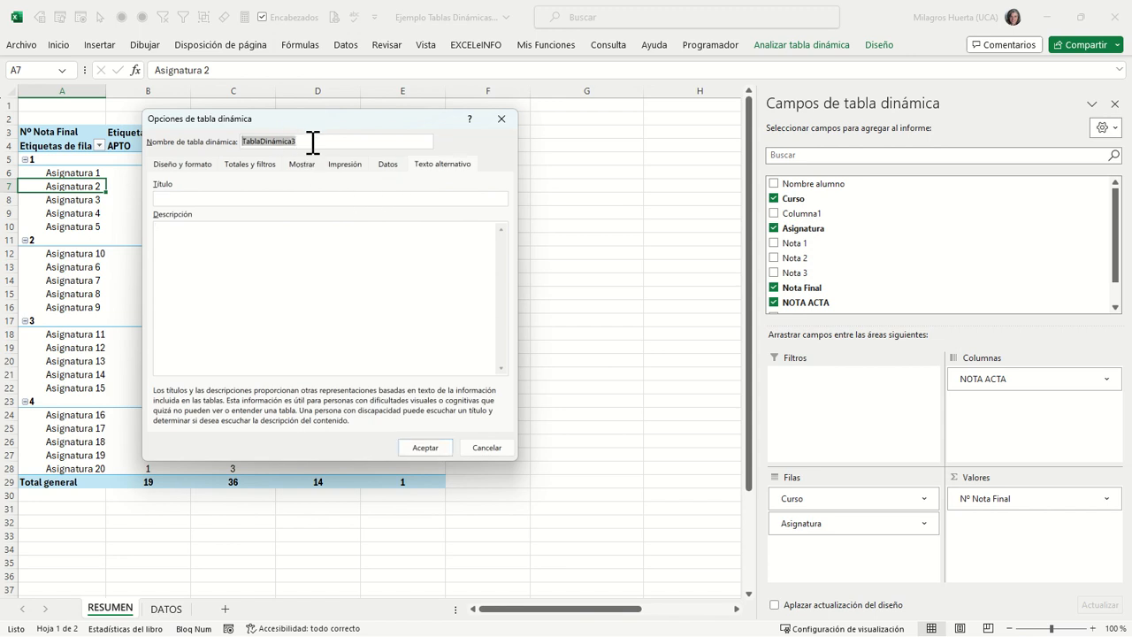
pyautogui.write('RESUMEN_NOTAS')
pyautogui.press('Return')
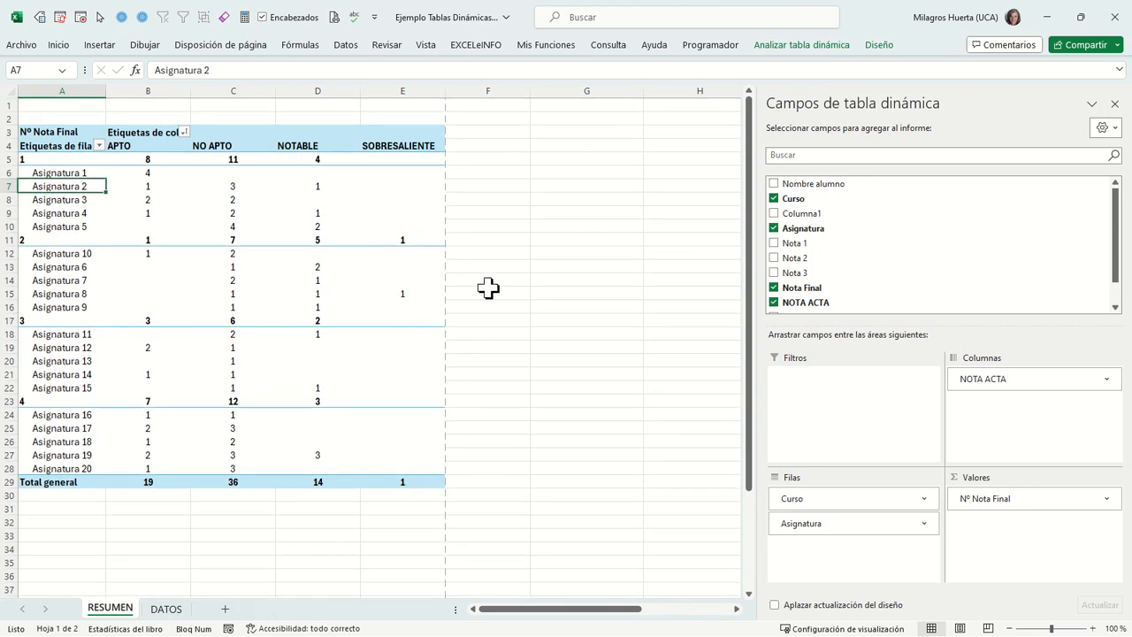
# - Examine the pivot table's page break and open the print preview of the RESUMEN sheet
pyautogui.hscroll(2, 488, 289)
pyautogui.hscroll(-2, 488, 289)
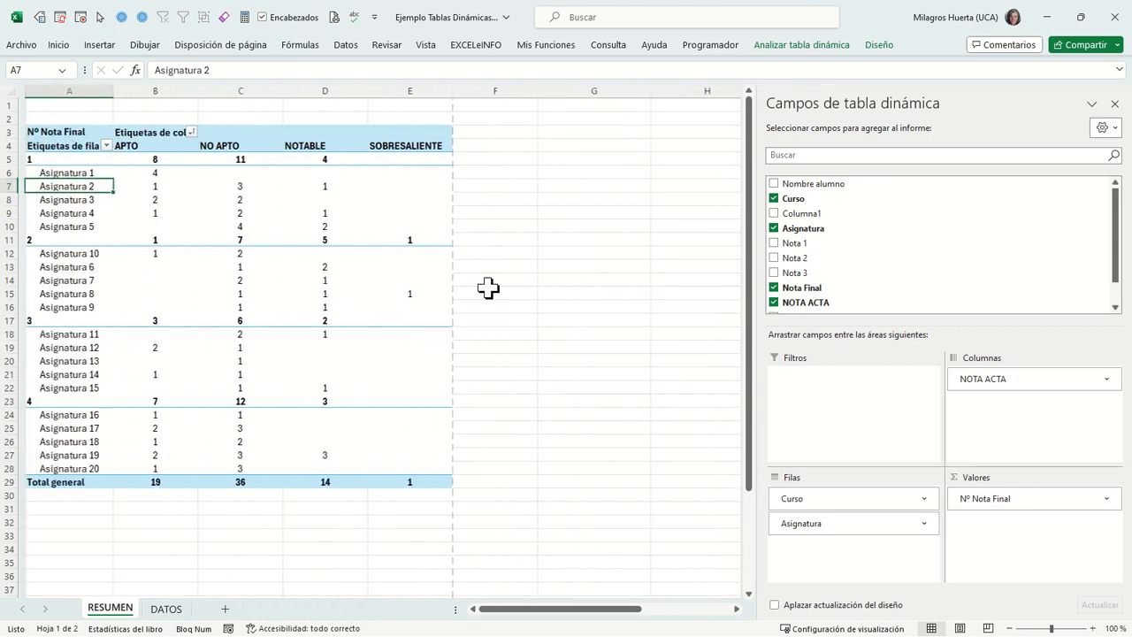
pyautogui.click(334, 17)
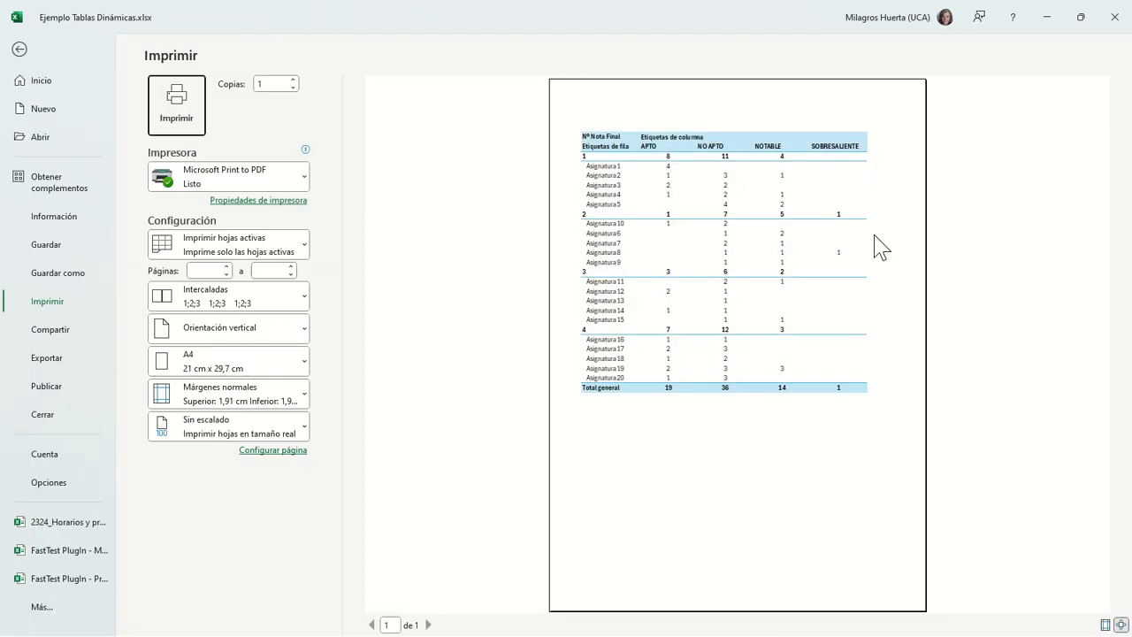
# - Turn the expand and collapse buttons back on in the pivot table options and test them by collapsing and re-expanding Curso 1
pyautogui.press('Escape')
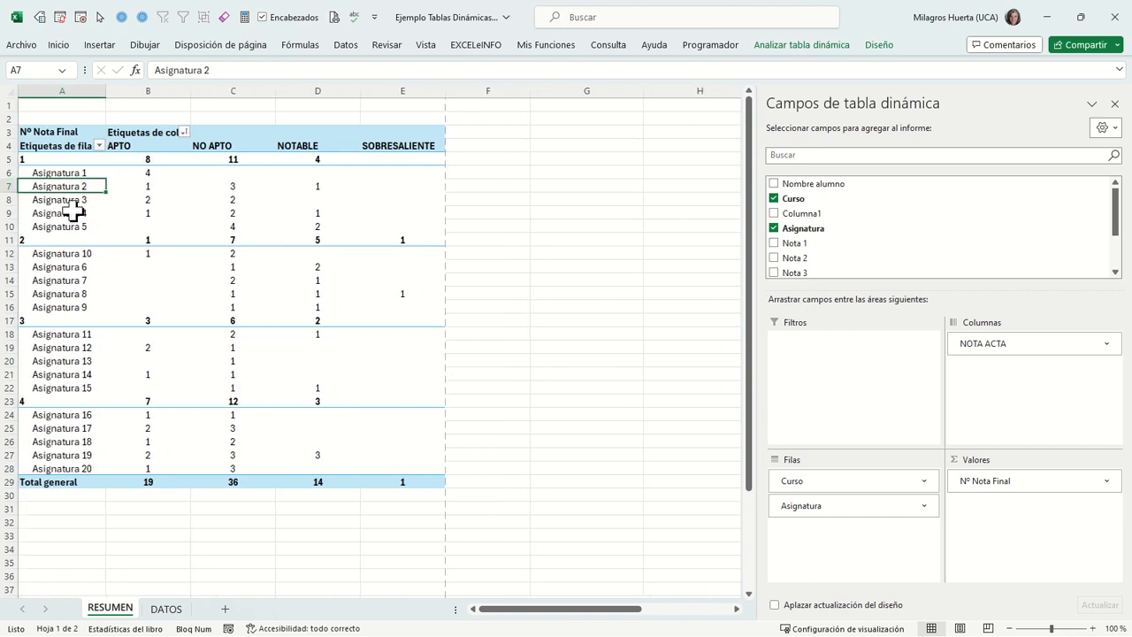
pyautogui.click(43, 173)
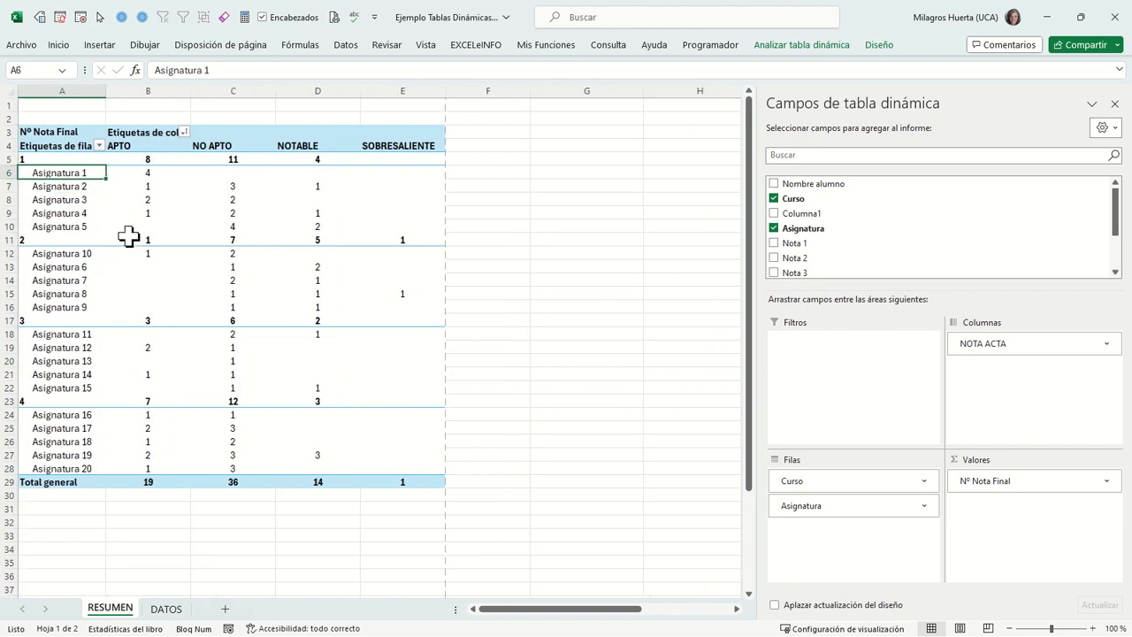
pyautogui.rightClick(95, 190)
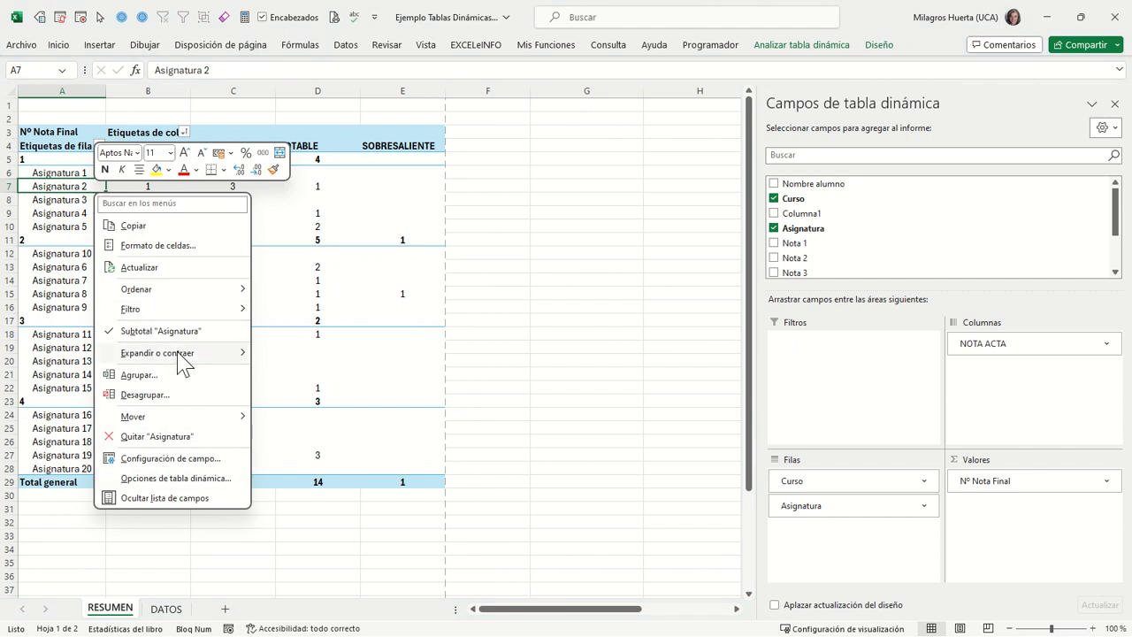
pyautogui.click(173, 478)
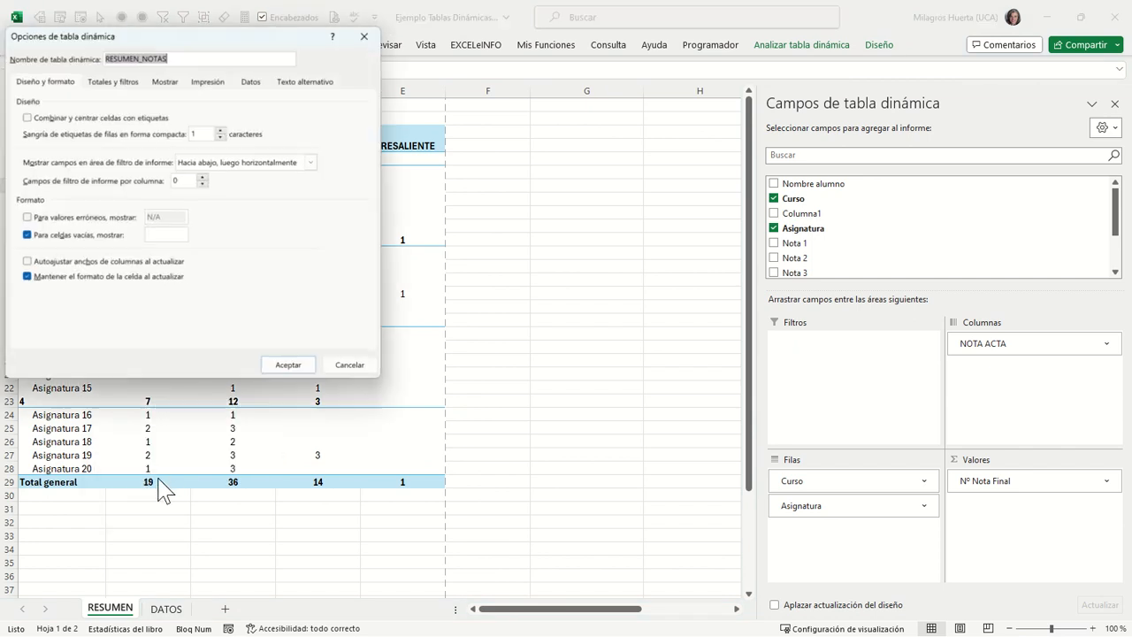
pyautogui.click(165, 81)
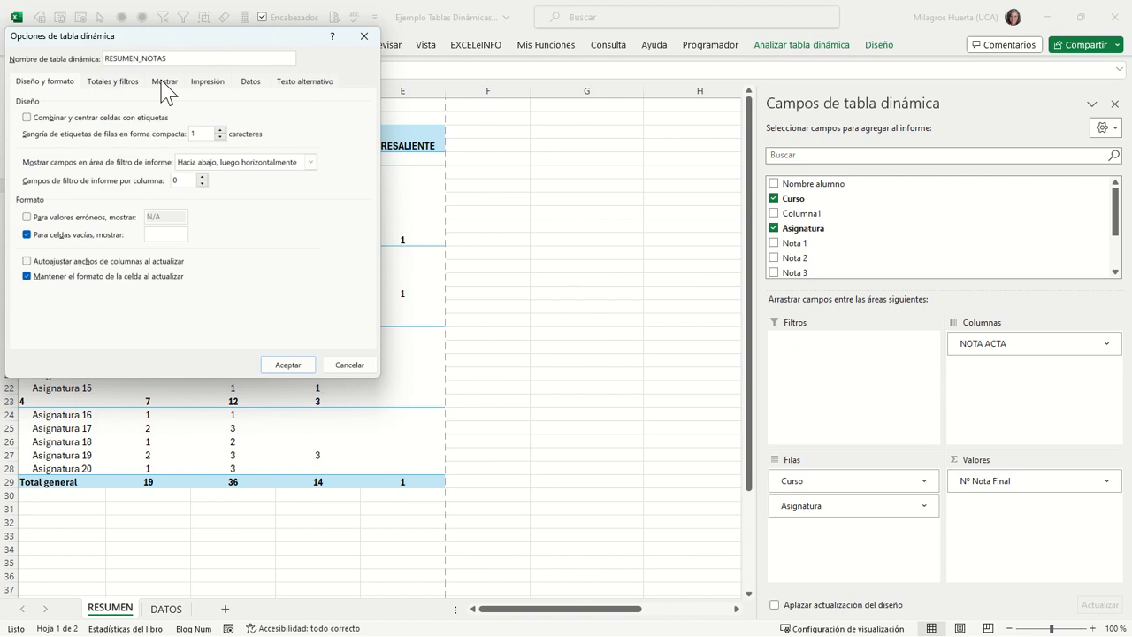
pyautogui.click(115, 119)
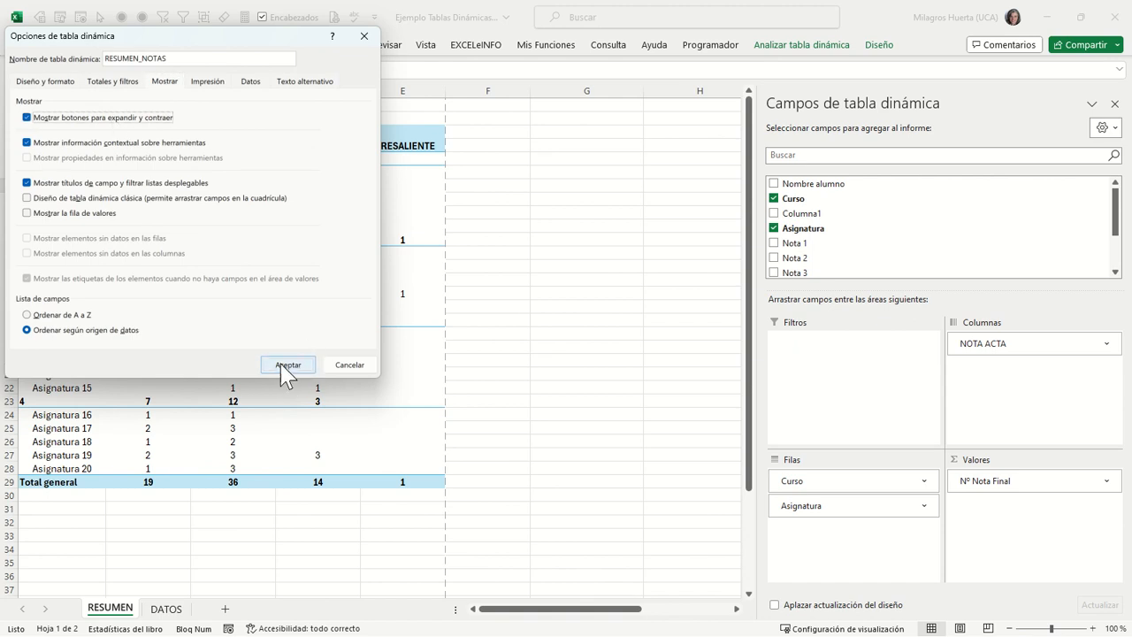
pyautogui.click(280, 364)
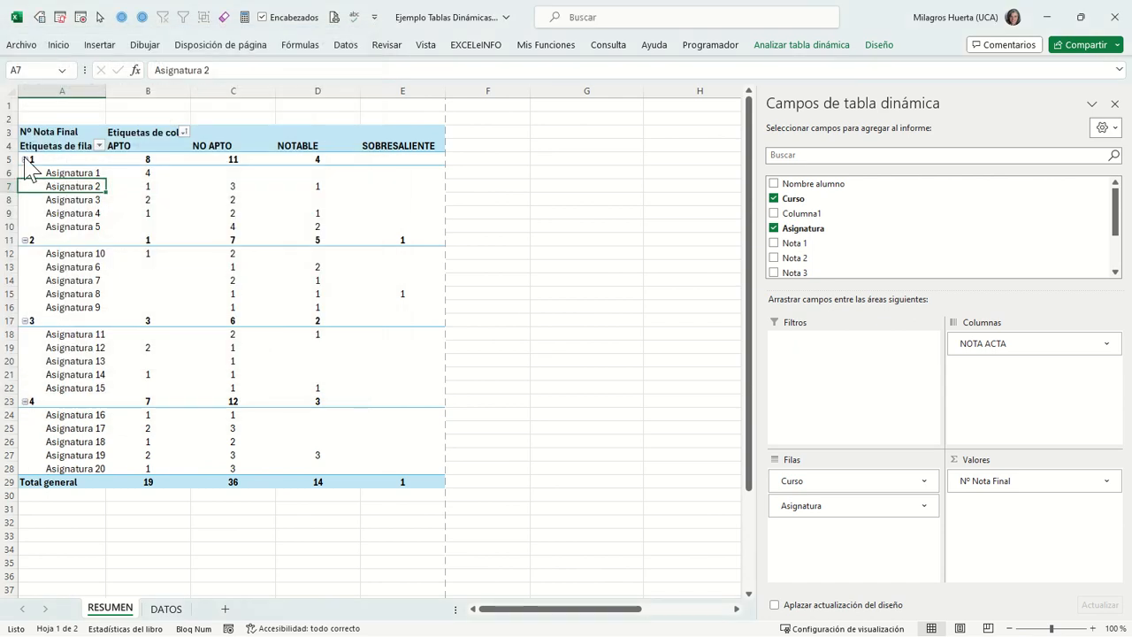
pyautogui.click(24, 160)
pyautogui.click(25, 160)
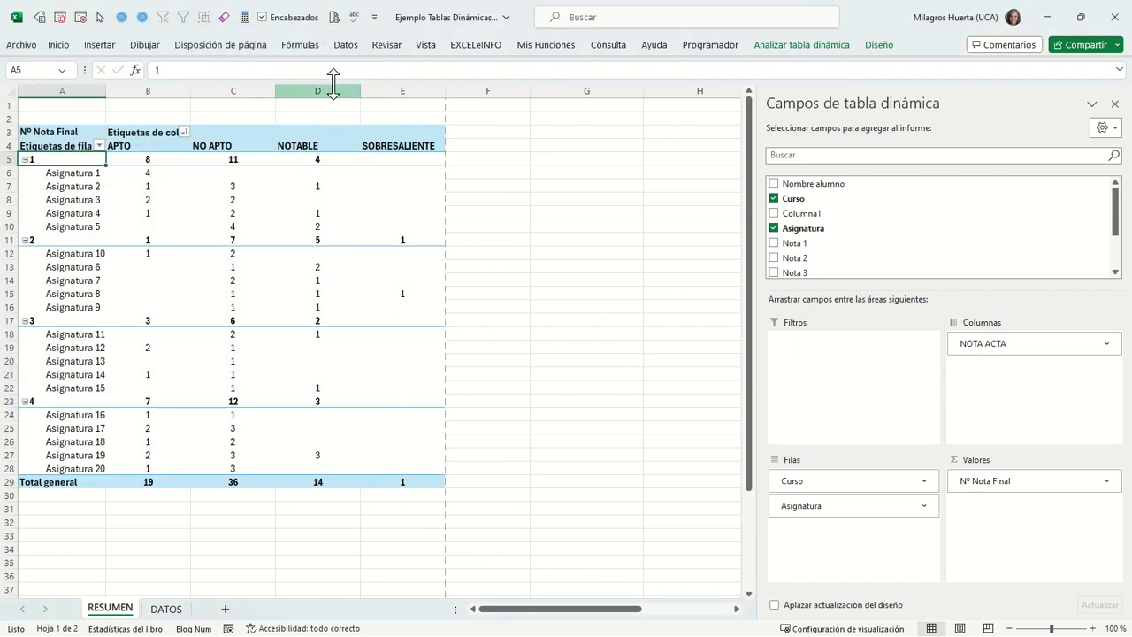
# - Widen the NOTABLE column to push SOBRESALIENTE past the page break and check both pages in the print preview
pyautogui.moveTo(360, 89); pyautogui.dragTo(423, 89)
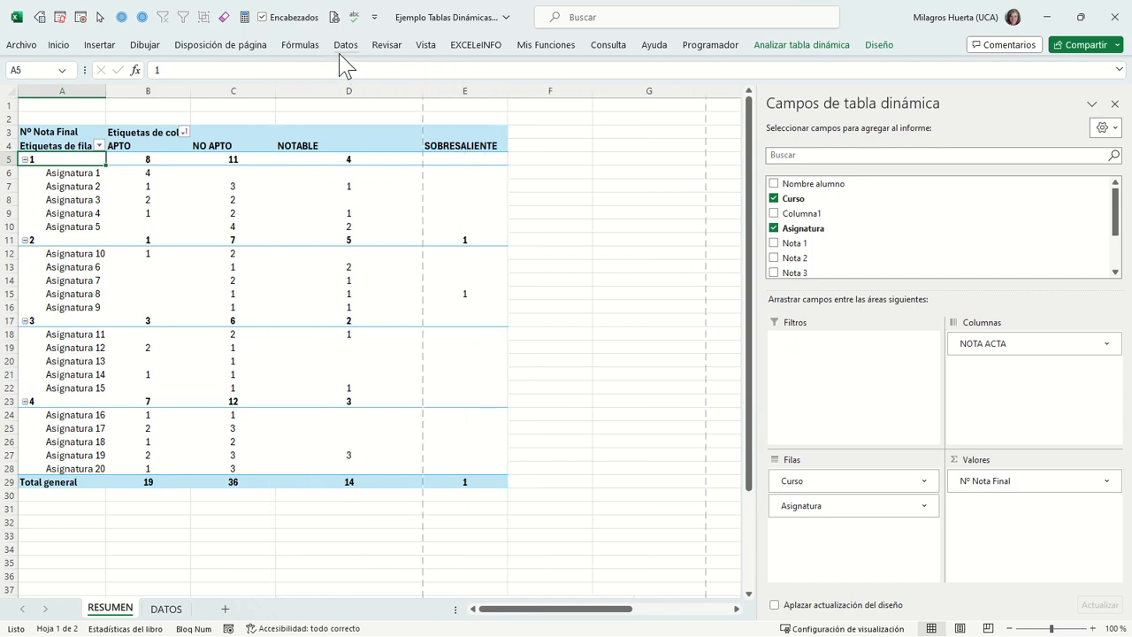
pyautogui.click(334, 17)
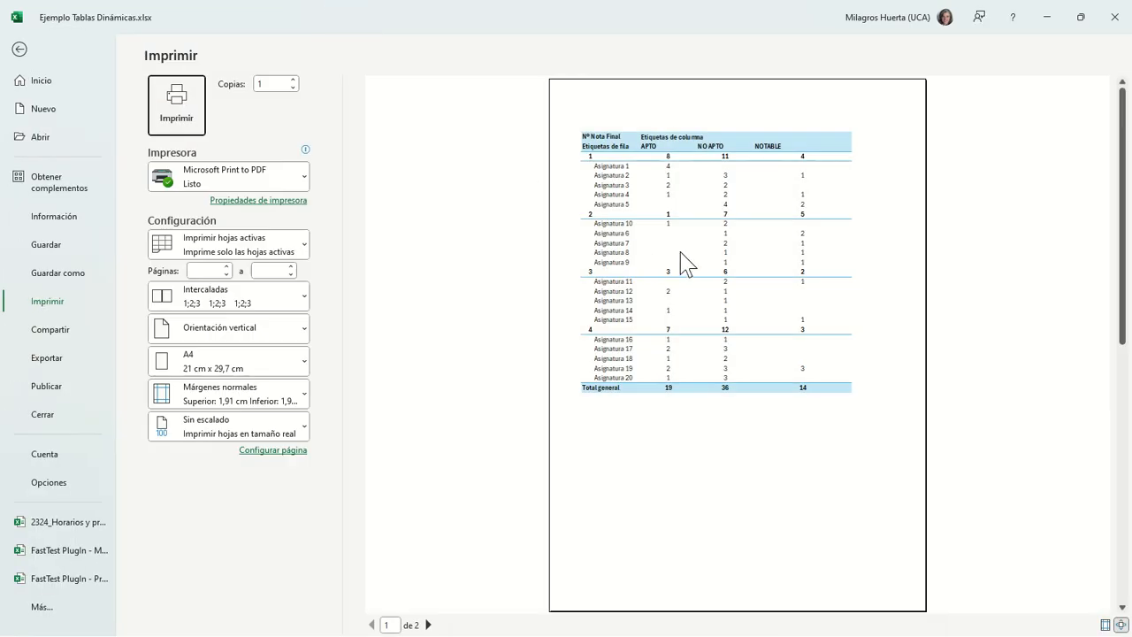
pyautogui.click(429, 624)
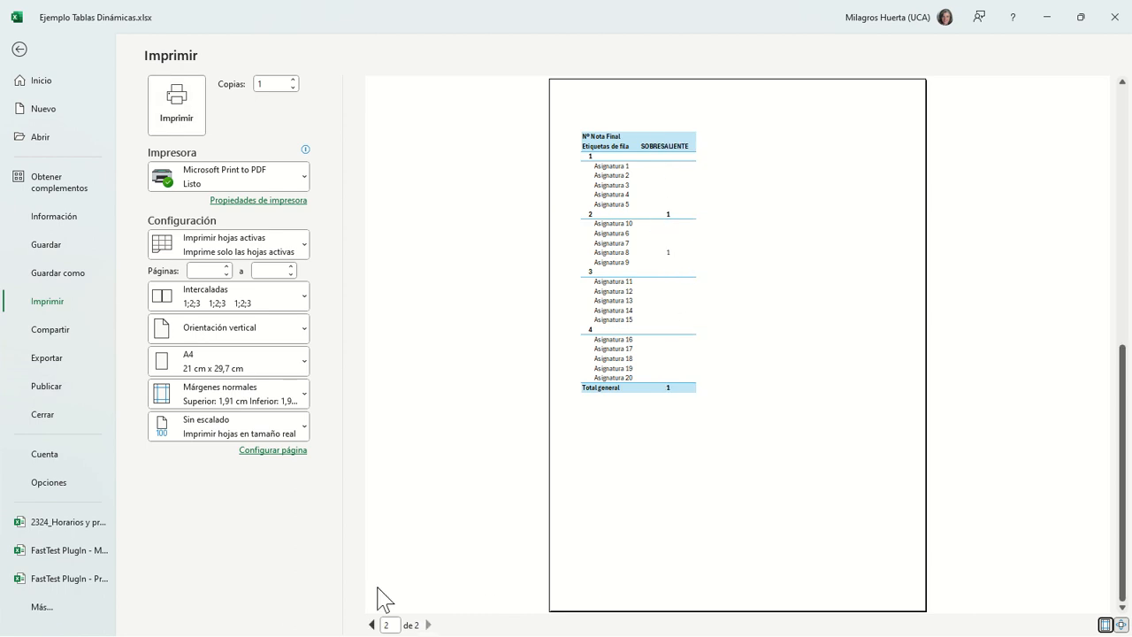
pyautogui.click(373, 624)
pyautogui.press('Escape')
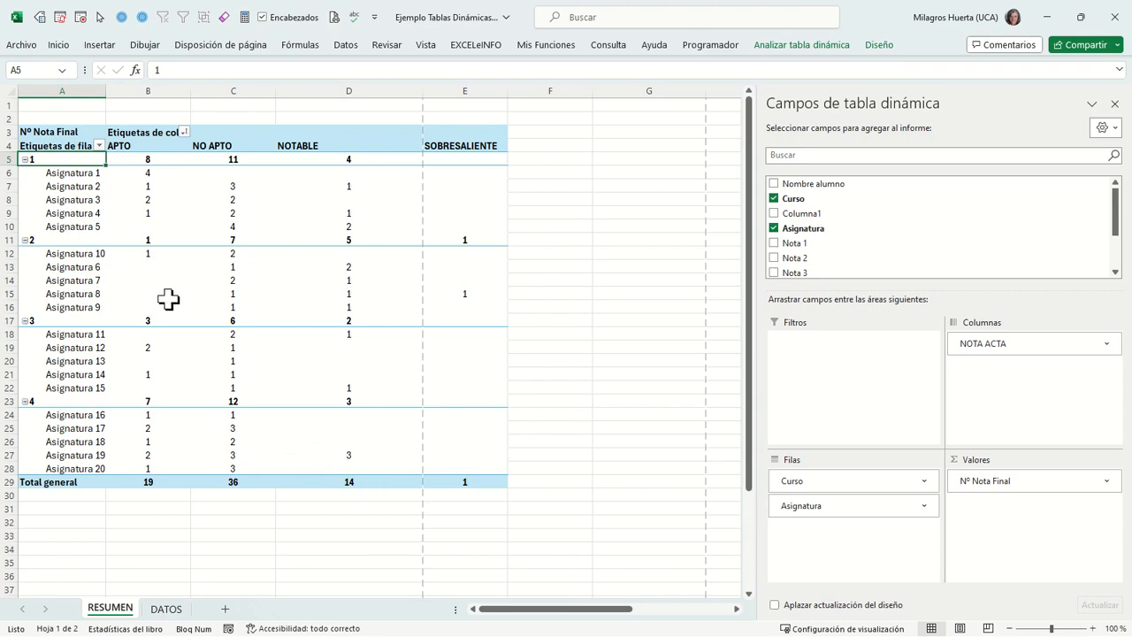
# - Clear all active filters from the student grades table on the DATOS sheet
pyautogui.click(89, 174)
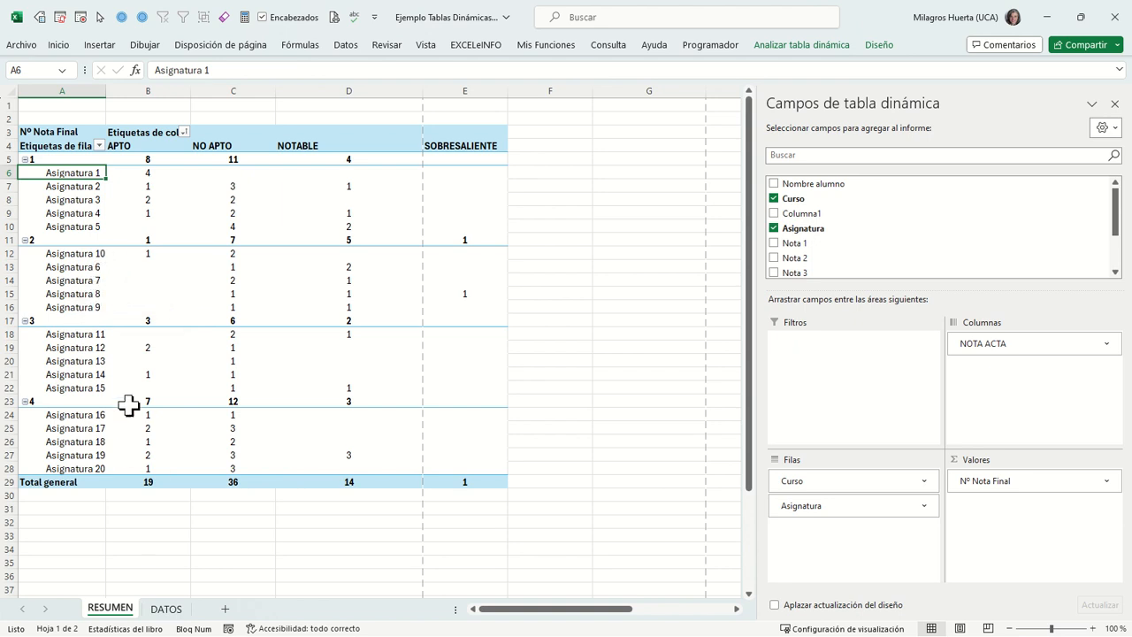
pyautogui.click(168, 611)
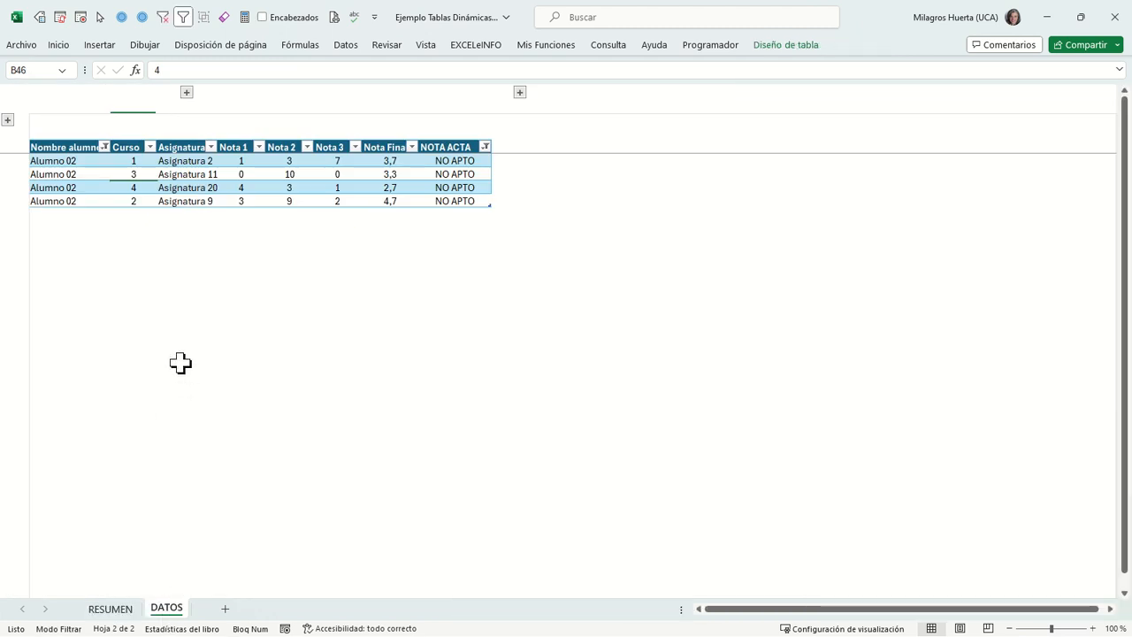
pyautogui.click(151, 185)
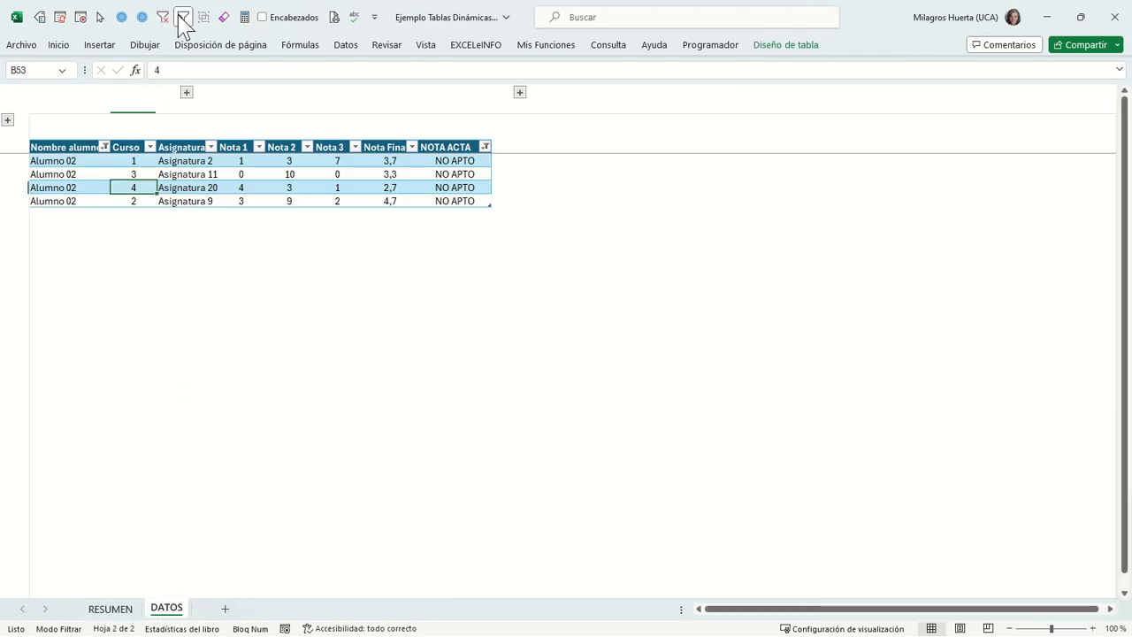
pyautogui.click(164, 17)
# - Set up a find-and-replace that searches for "Asignatura " with a trailing space and replaces it with "Asignatura 0"
pyautogui.click(173, 187)
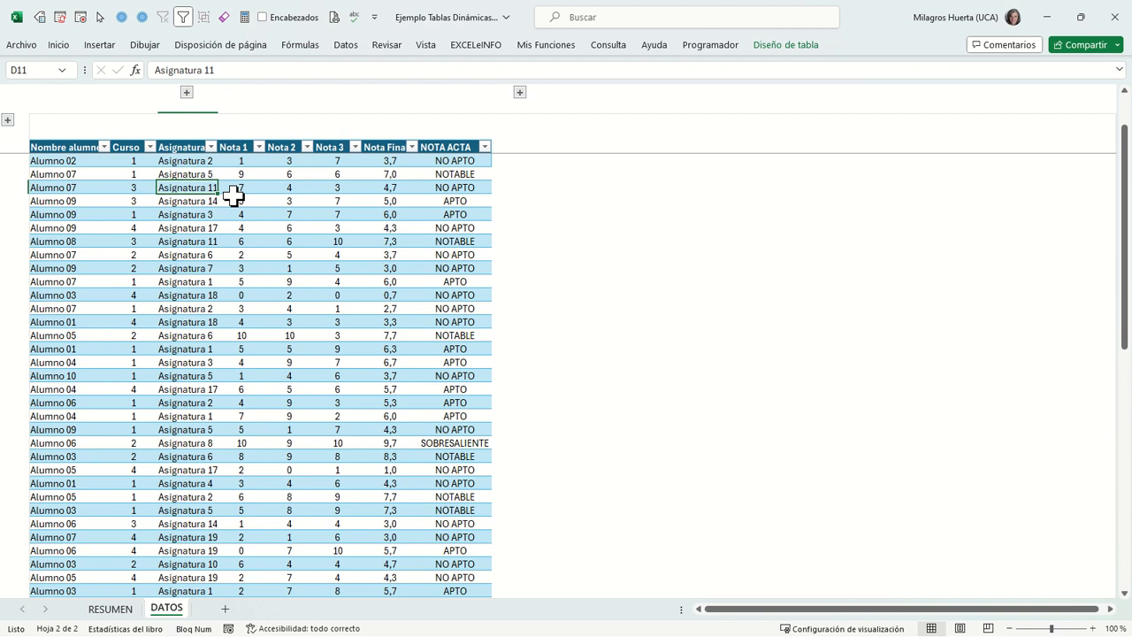
pyautogui.hotkey('ctrl', 'l')
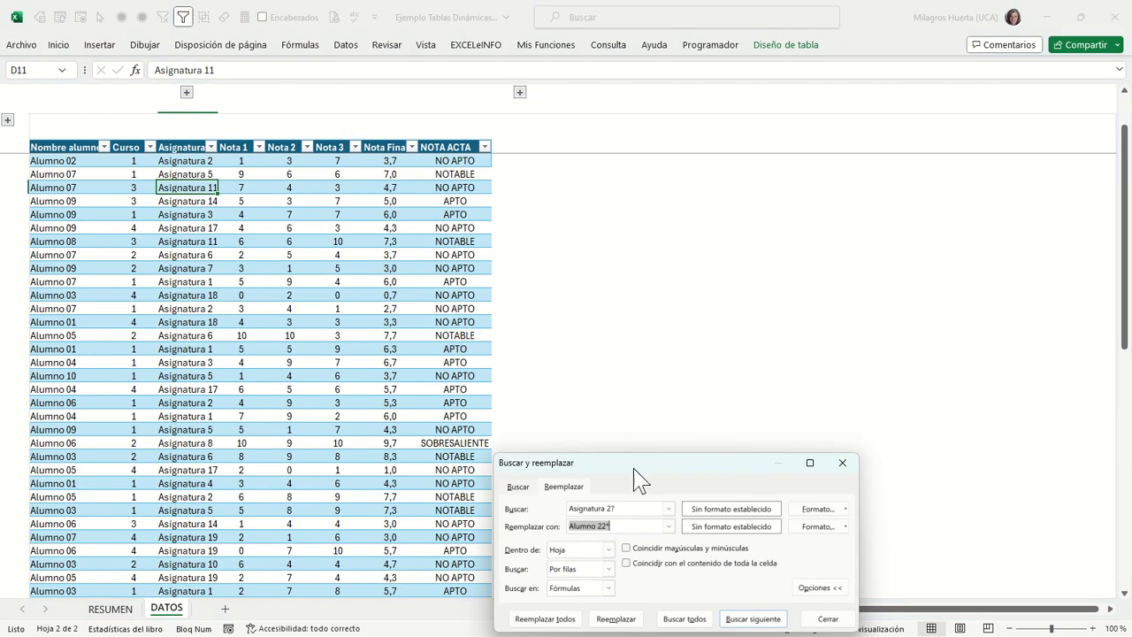
pyautogui.moveTo(639, 480); pyautogui.dragTo(407, 244)
pyautogui.click(390, 270)
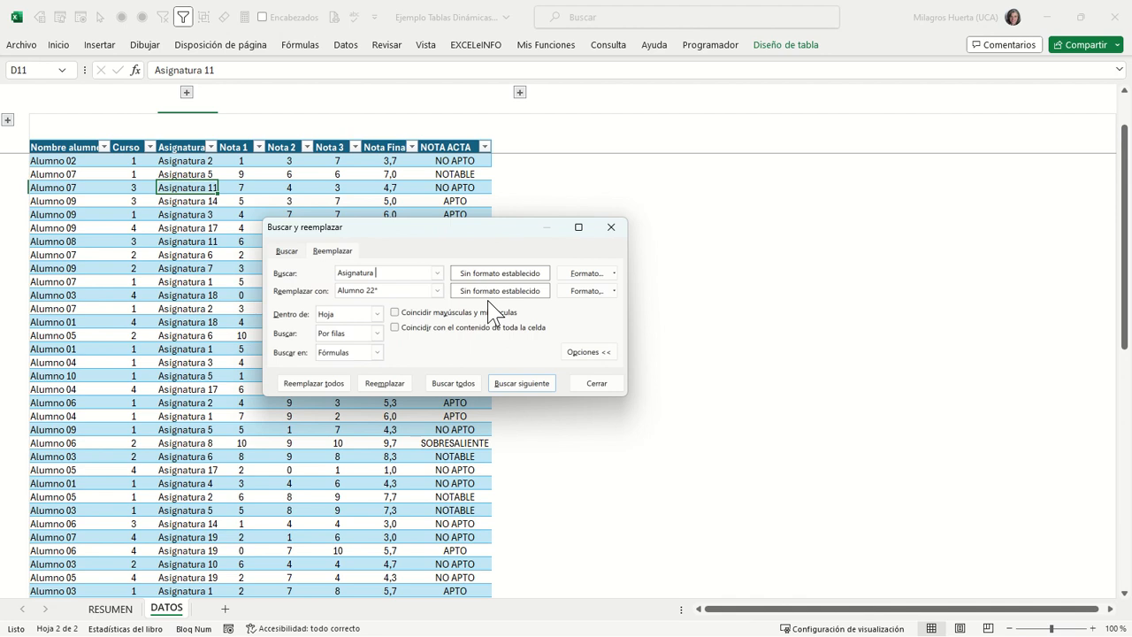
pyautogui.press('Tab')
pyautogui.press('End')
pyautogui.hotkey('shift', 'Home')
pyautogui.write('A')
pyautogui.hotkey('shift', 'Tab')
pyautogui.hotkey('ctrl', 'c')
pyautogui.press('Tab')
pyautogui.hotkey('ctrl', 'v')
pyautogui.click(387, 274)
# - List all cells matching "Asignatura " and enlarge the find-and-replace dialog to show more results
pyautogui.scroll(-7, 215, 482)
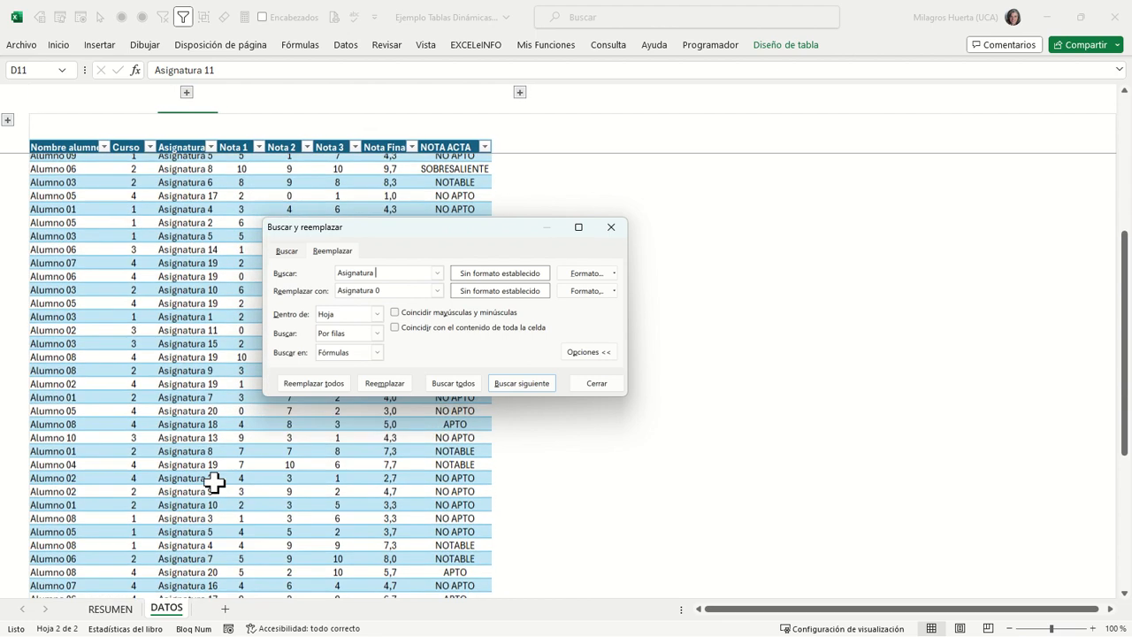
pyautogui.scroll(1, 215, 482)
pyautogui.scroll(4, 215, 482)
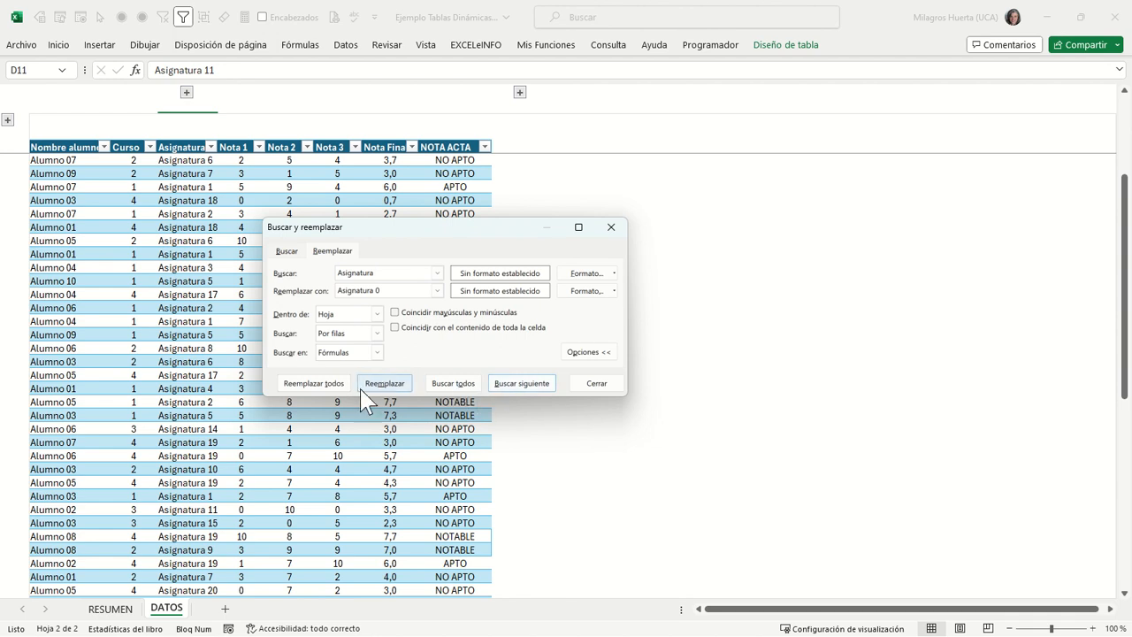
pyautogui.click(461, 390)
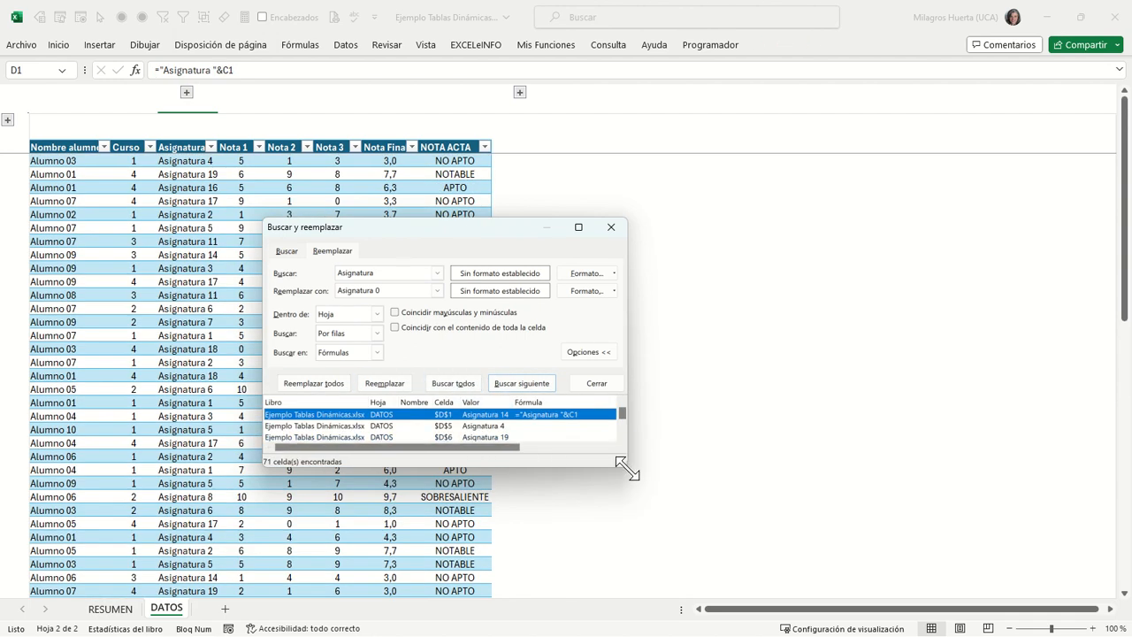
pyautogui.moveTo(623, 464); pyautogui.dragTo(741, 577)
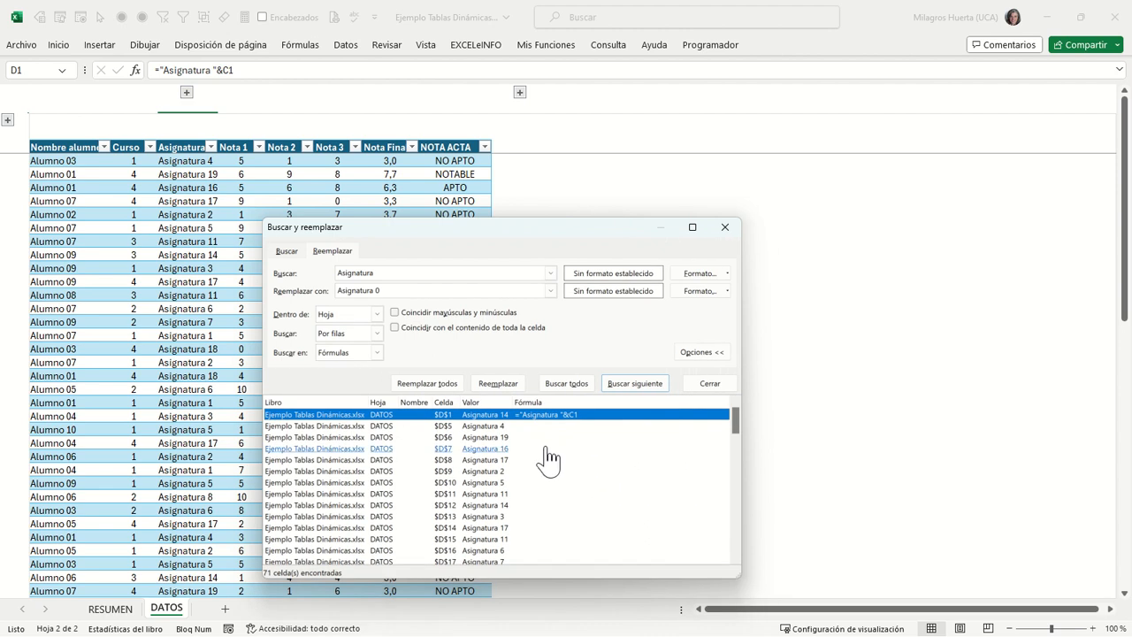
# - Replace every "Asignatura " on the sheet with "Asignatura 0" and close the find-and-replace dialog
pyautogui.click(442, 384)
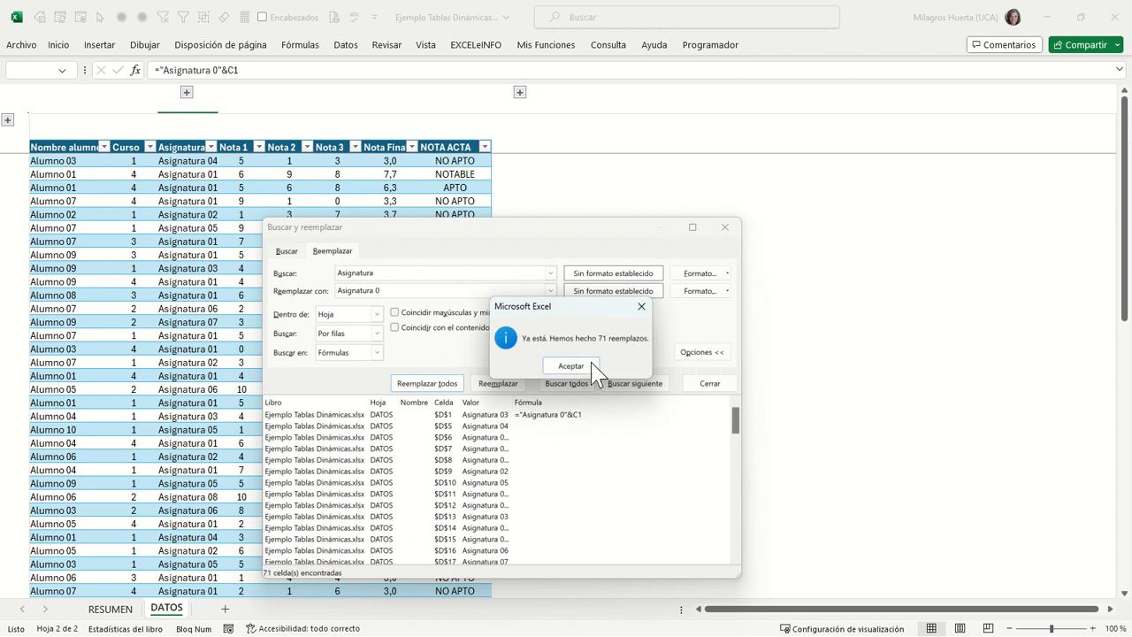
pyautogui.click(588, 365)
pyautogui.click(724, 228)
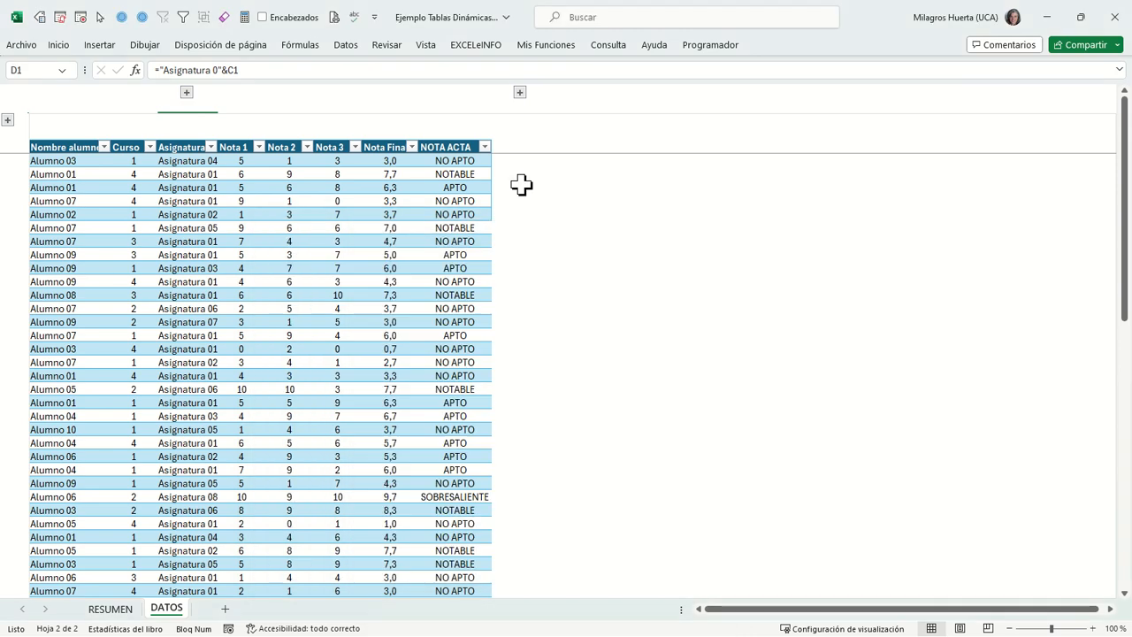
# - Examine the renamed subjects down the Asignatura column and in its filter list
pyautogui.scroll(-5, 193, 391)
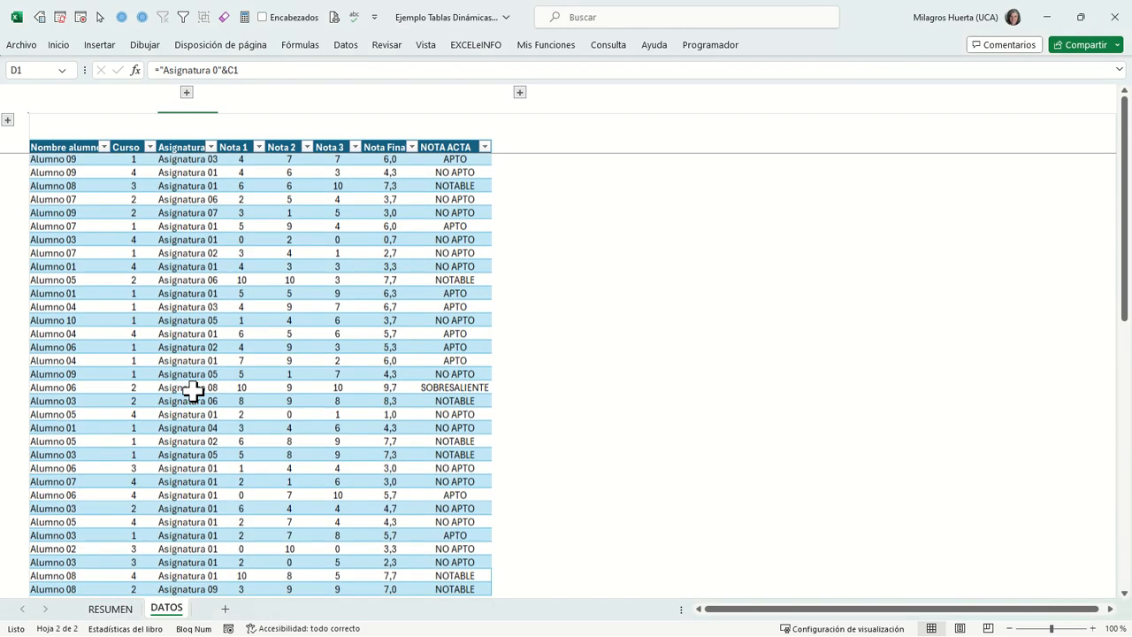
pyautogui.scroll(-10, 192, 391)
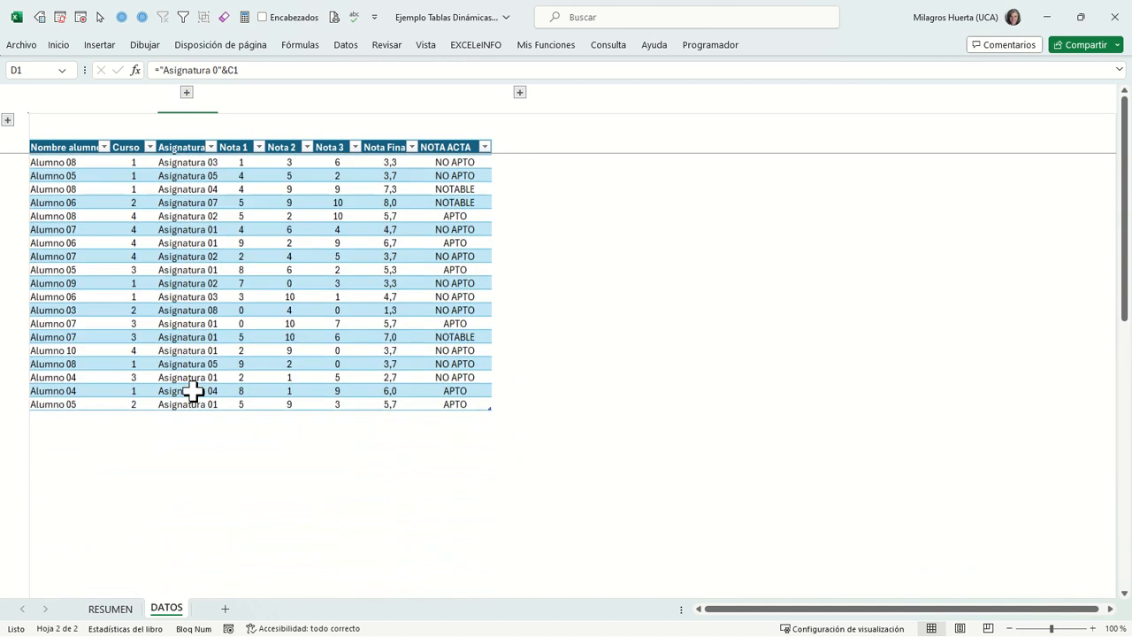
pyautogui.scroll(5, 193, 391)
pyautogui.scroll(10, 193, 391)
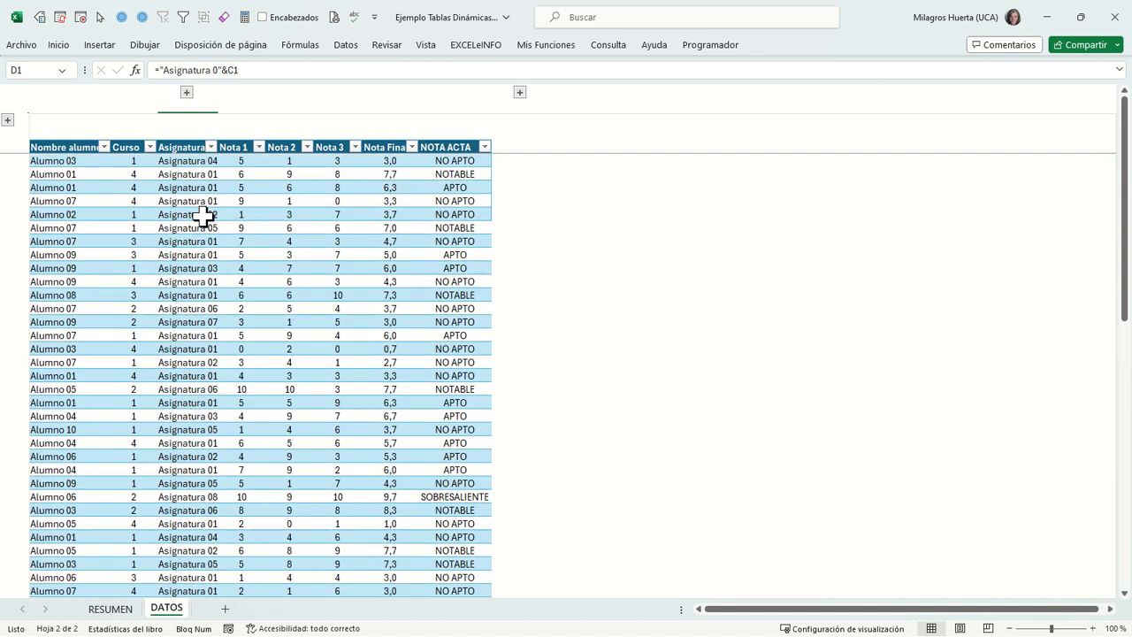
pyautogui.click(210, 147)
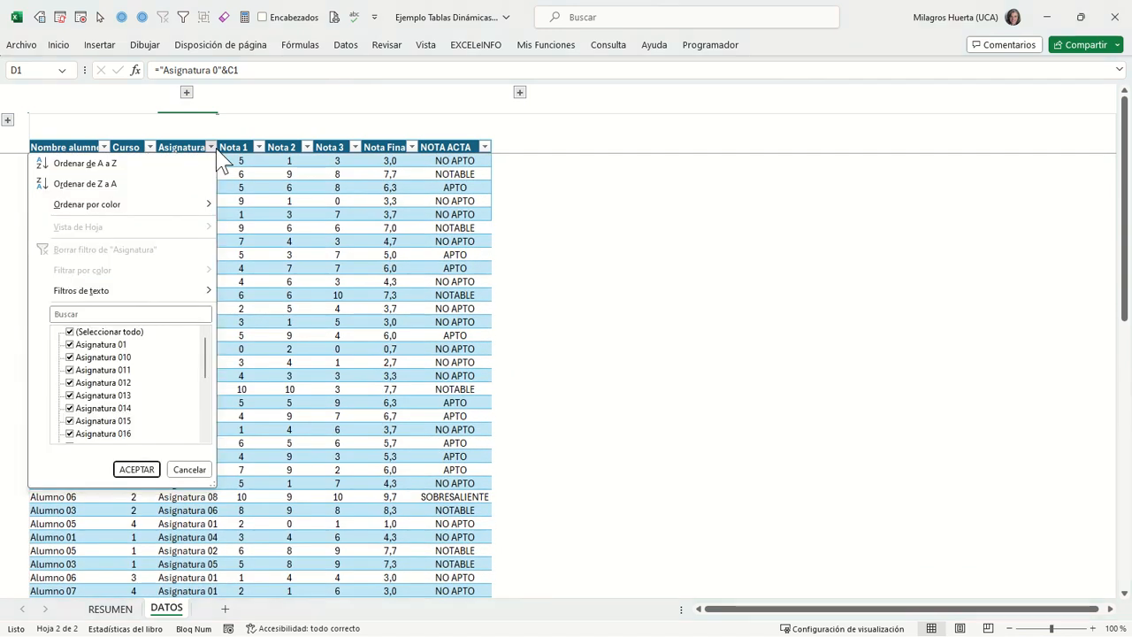
pyautogui.press('Escape')
pyautogui.click(182, 362)
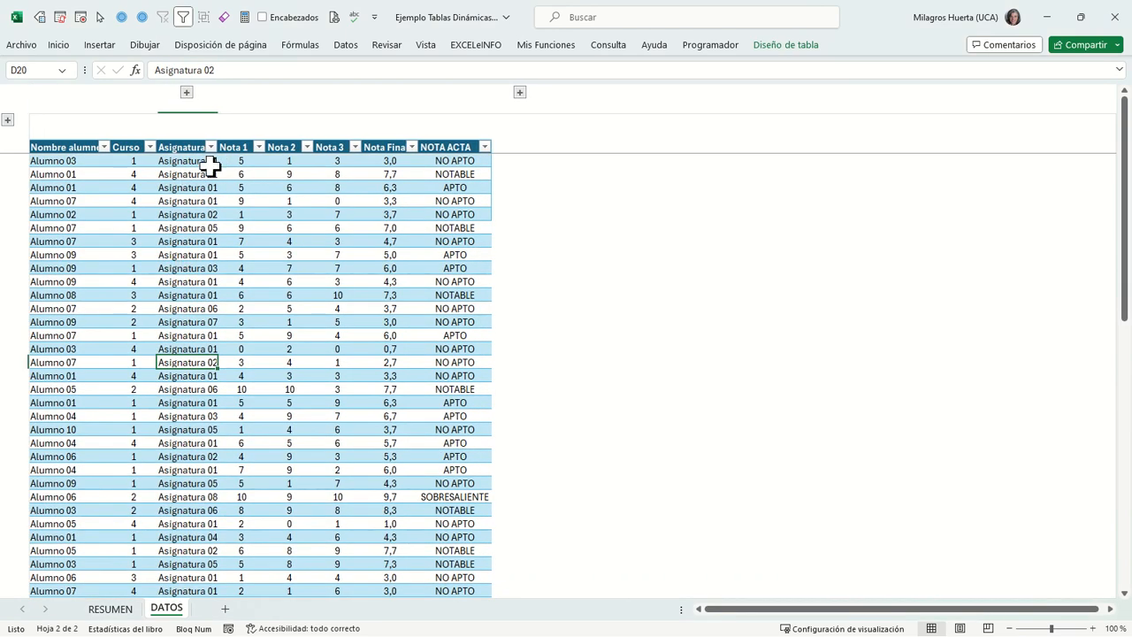
pyautogui.click(212, 148)
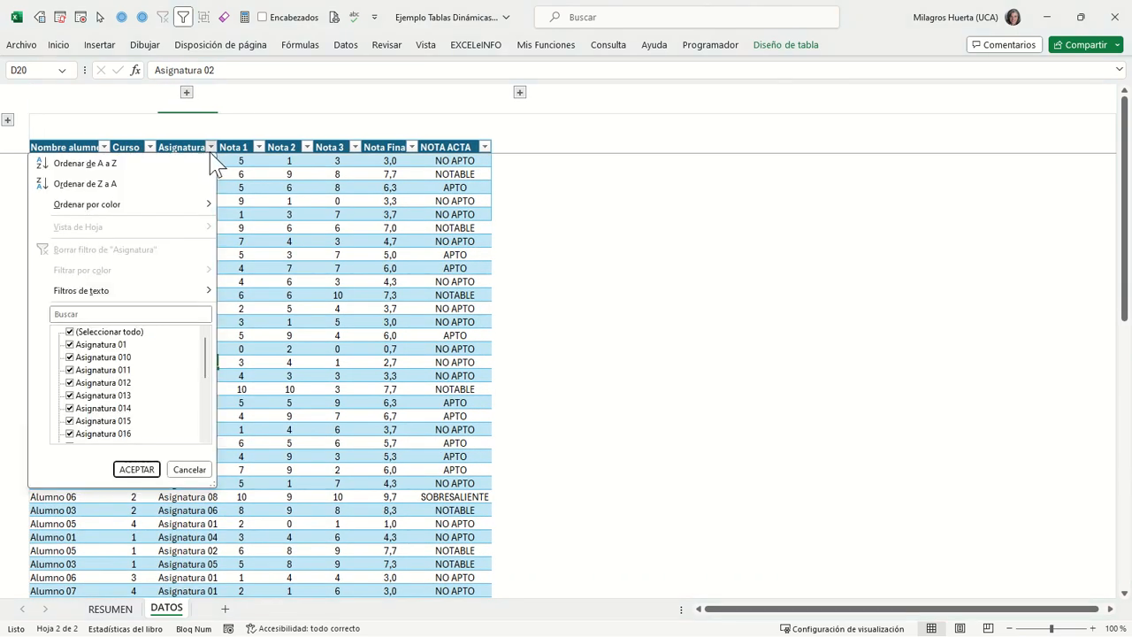
pyautogui.click(240, 181)
# - Set the width of the entire Asignatura column to 12
pyautogui.click(187, 228)
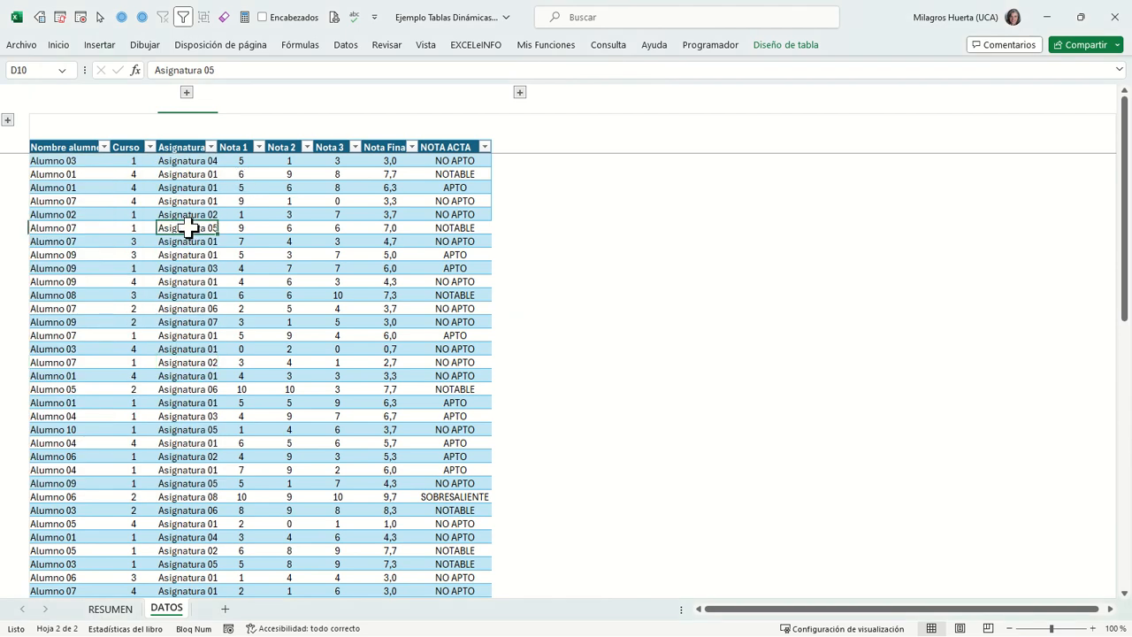
pyautogui.hotkey('ctrl', 'space')
pyautogui.hotkey('ctrl', 'space')
pyautogui.hotkey('ctrl', 'space')
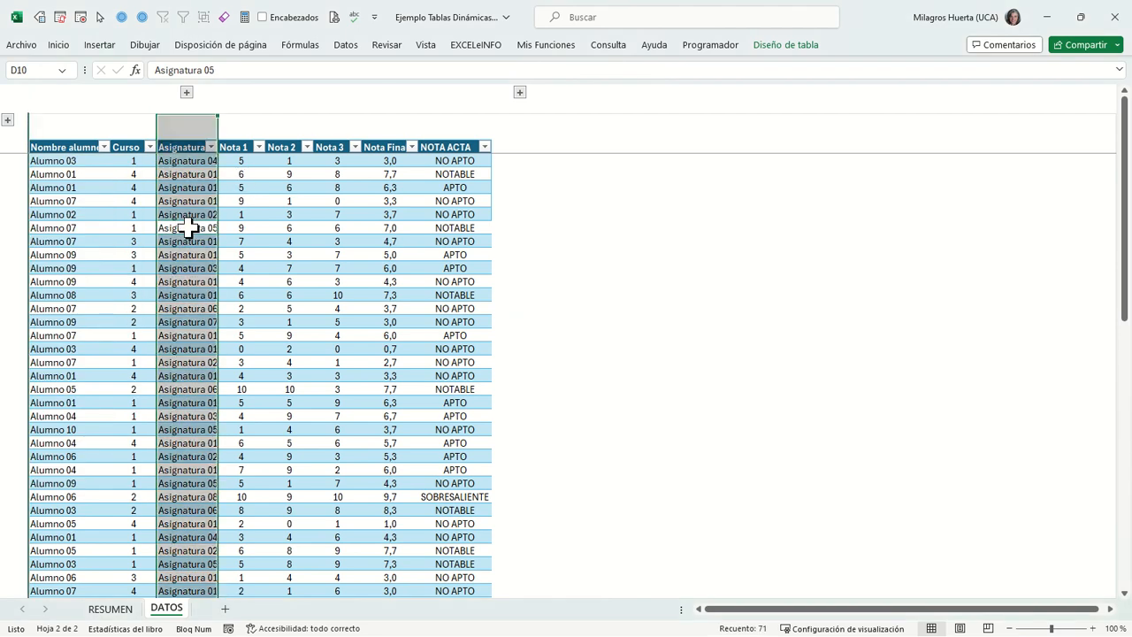
pyautogui.rightClick(187, 227)
pyautogui.press('Up')
pyautogui.press('Up')
pyautogui.press('Up')
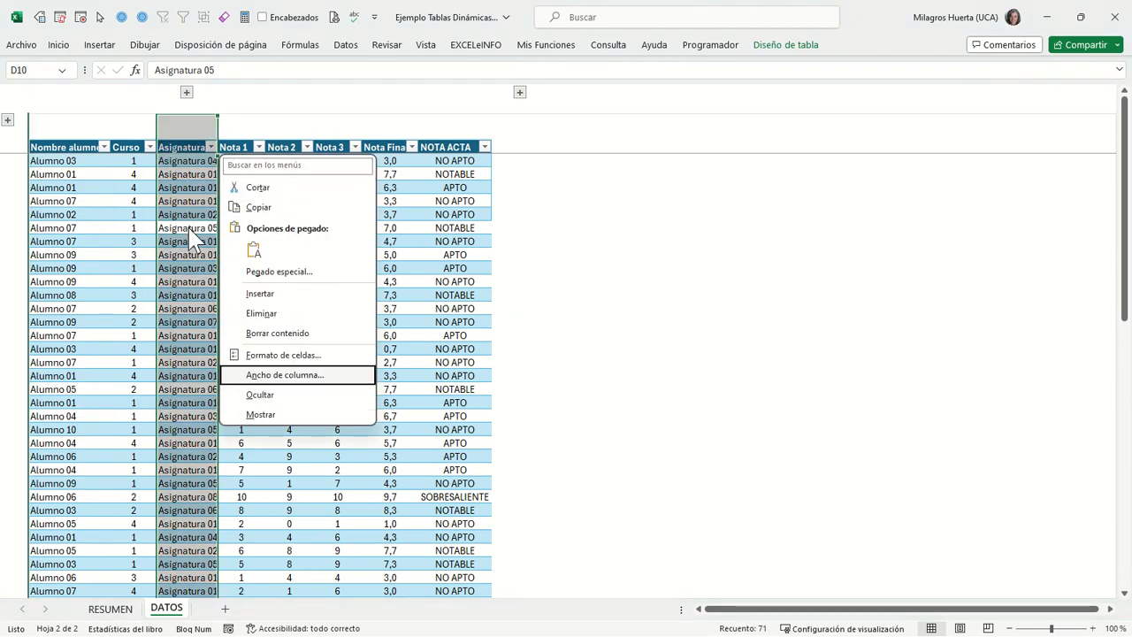
pyautogui.press('Return')
pyautogui.write('1')
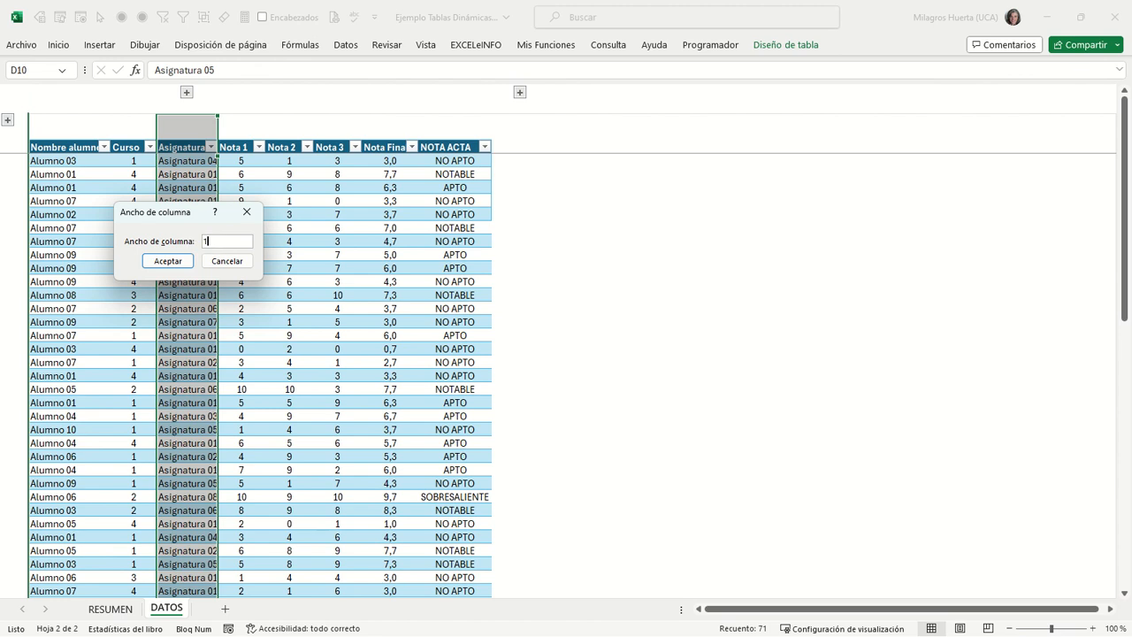
pyautogui.write('2')
pyautogui.press('Return')
# - Check the subject numbering in the first few cells of the Asignatura column
pyautogui.press('Right')
pyautogui.press('Left')
pyautogui.press('Up')
pyautogui.press('Up')
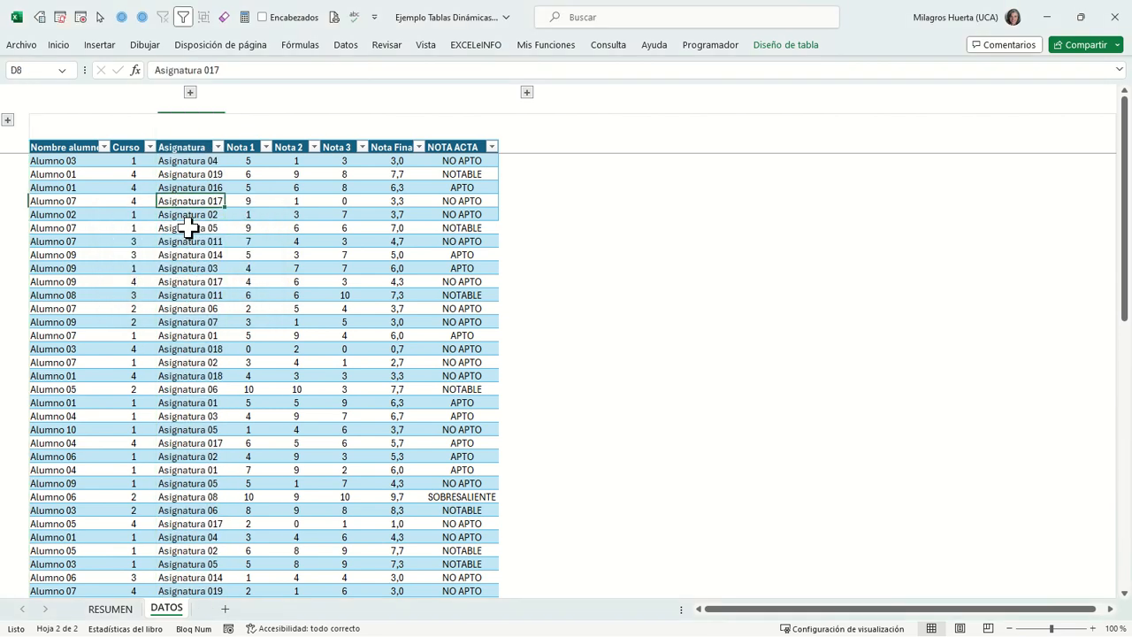
pyautogui.press('Up')
pyautogui.press('Up')
pyautogui.press('Up')
pyautogui.press('Down')
pyautogui.press('Down')
pyautogui.press('Up')
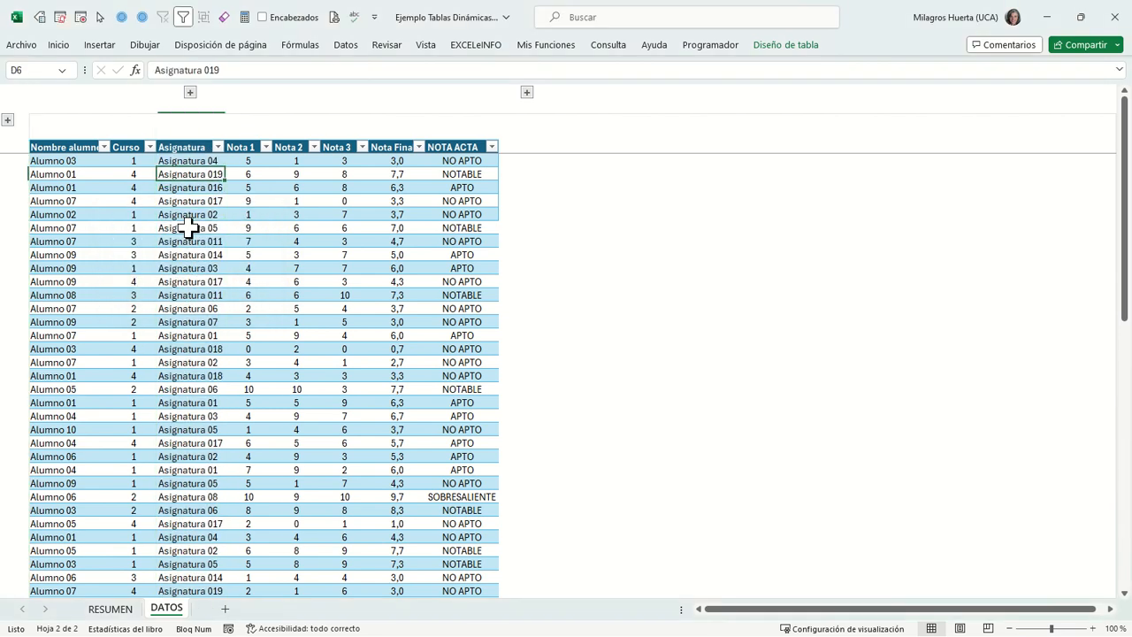
pyautogui.press('Down')
pyautogui.press('Down')
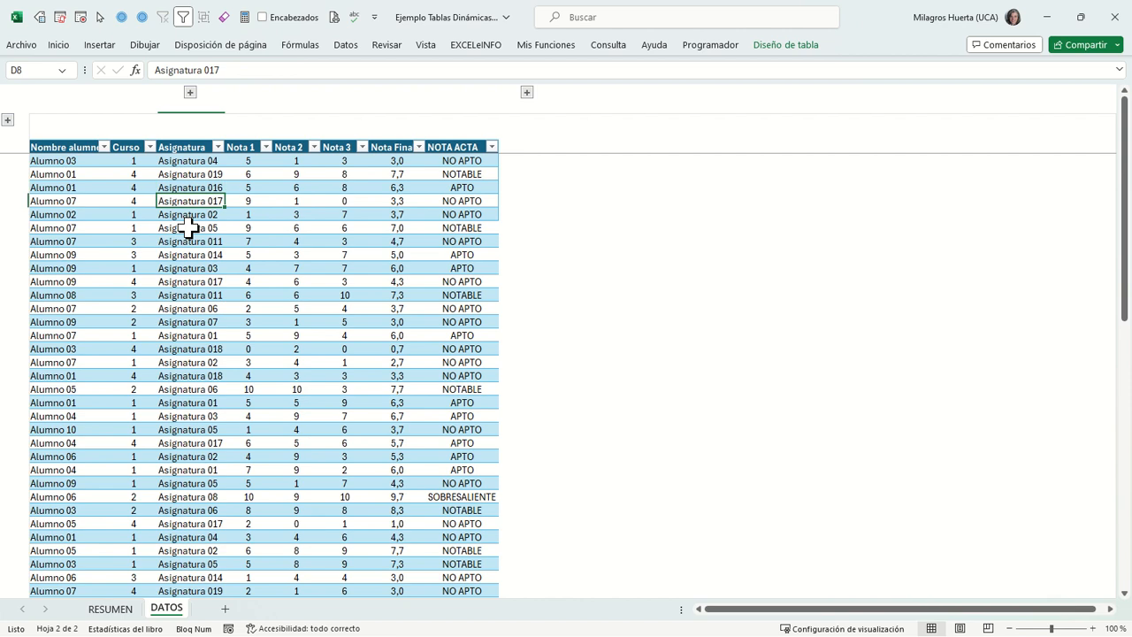
# - Replace every "Asignatura 01" on the sheet with "Asignatura 1"
pyautogui.hotkey('ctrl', 'l')
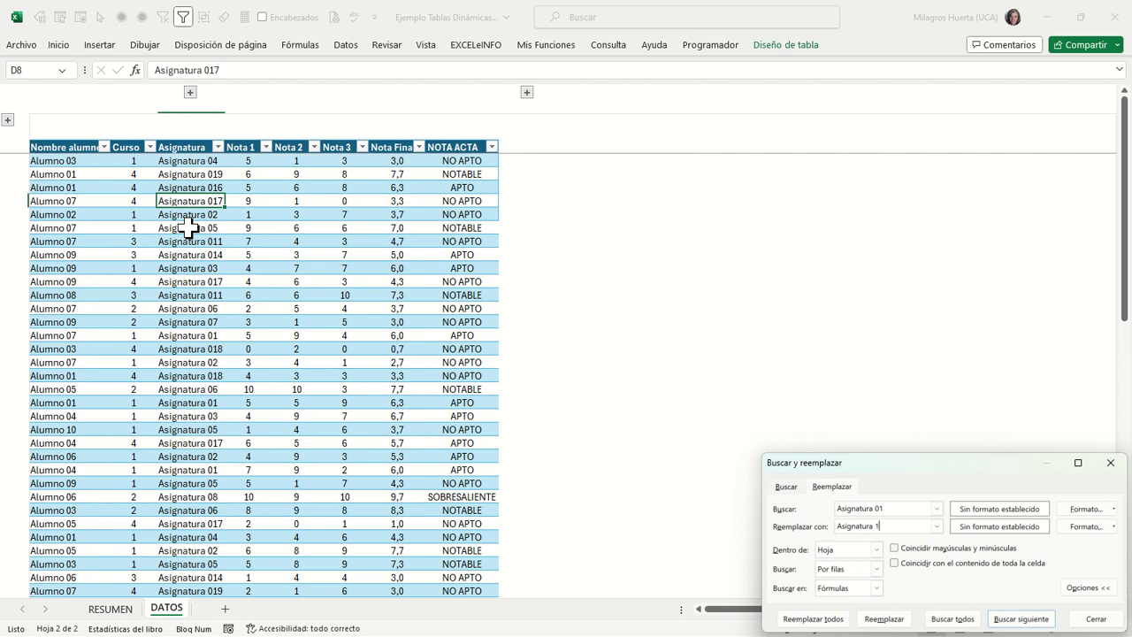
pyautogui.click(812, 620)
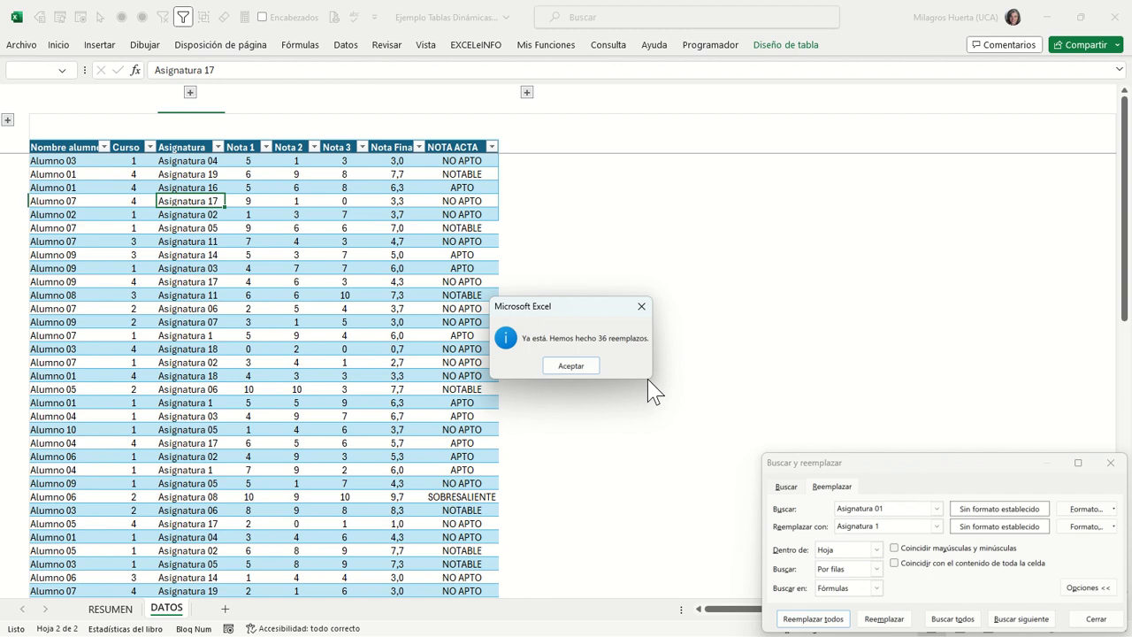
pyautogui.click(572, 366)
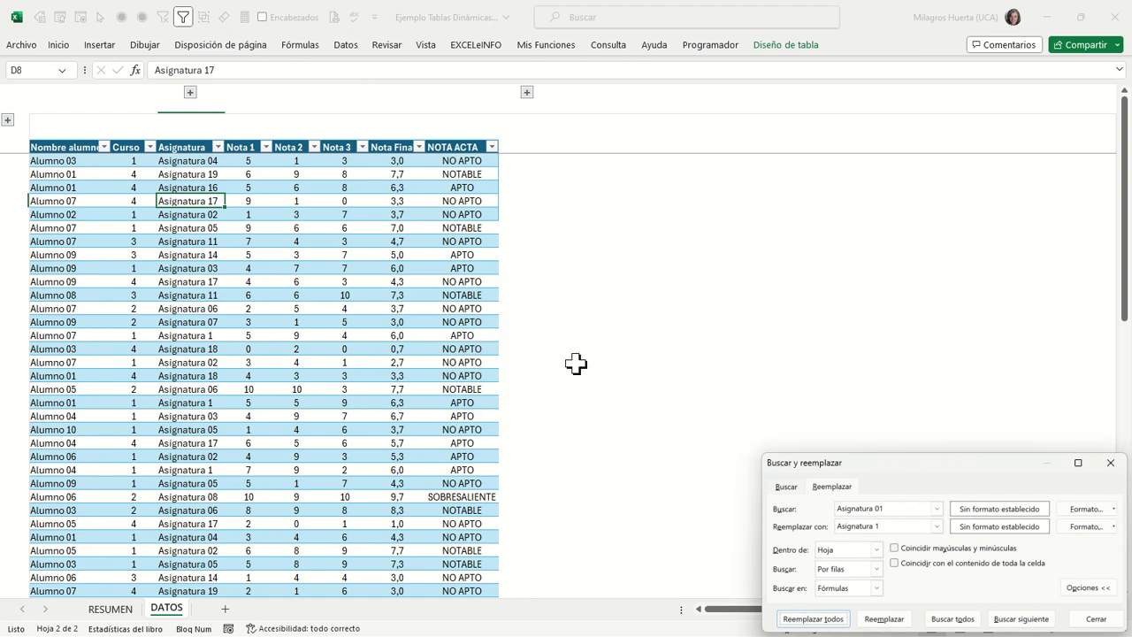
# - Filter the Asignatura column to show only "Asignatura 020" and "Asignatura 1"
pyautogui.click(218, 148)
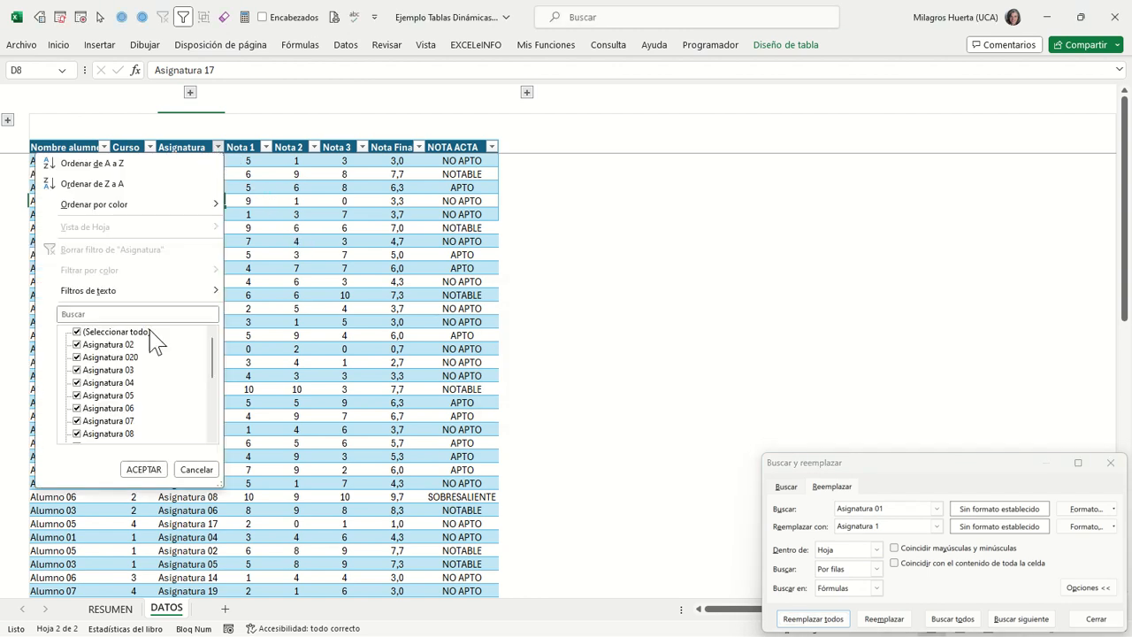
pyautogui.click(111, 357)
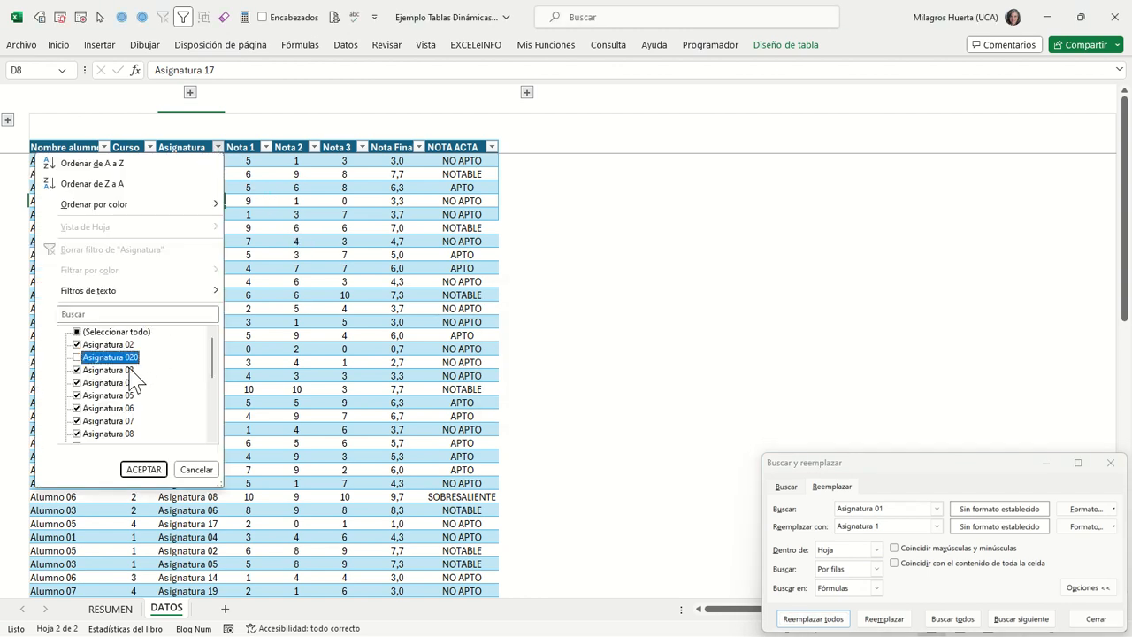
pyautogui.click(117, 332)
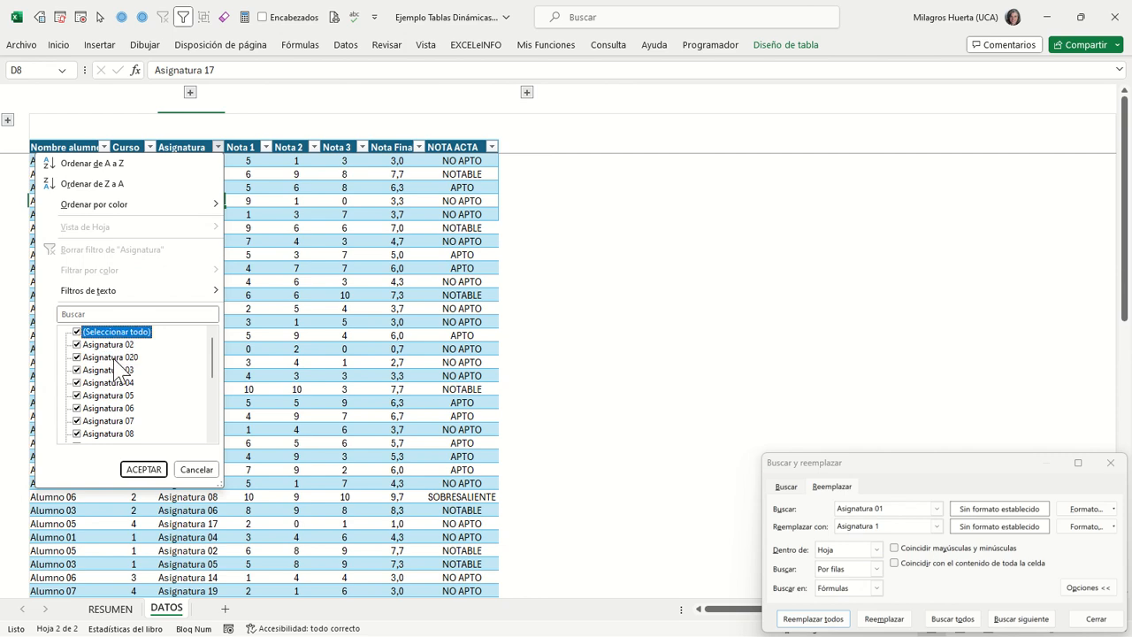
pyautogui.click(113, 358)
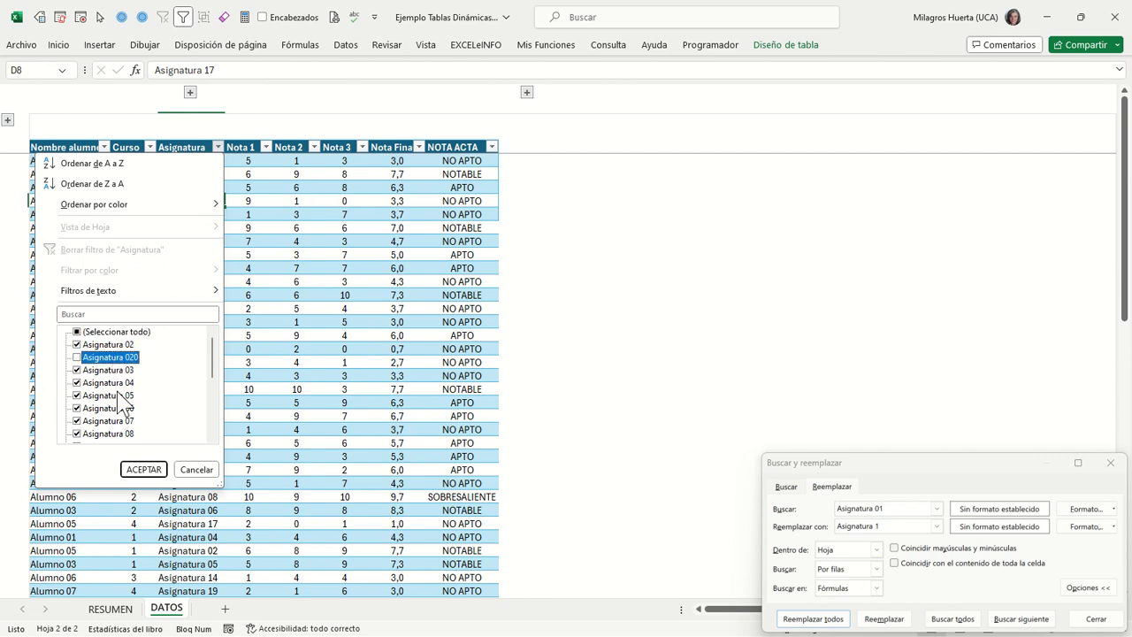
pyautogui.click(104, 333)
pyautogui.click(104, 334)
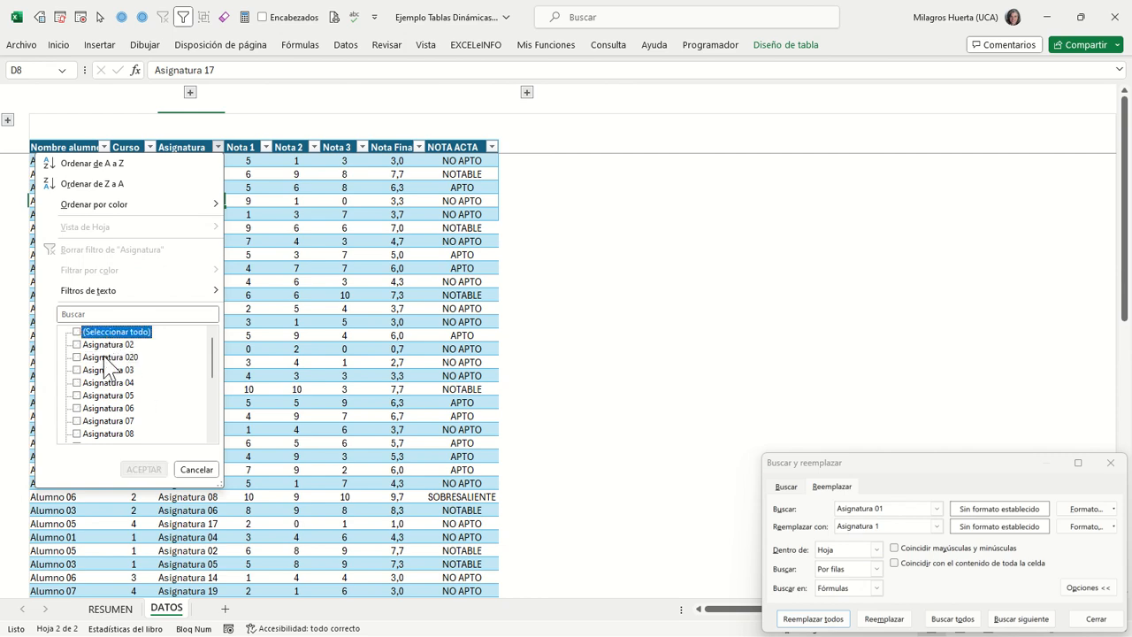
pyautogui.click(113, 357)
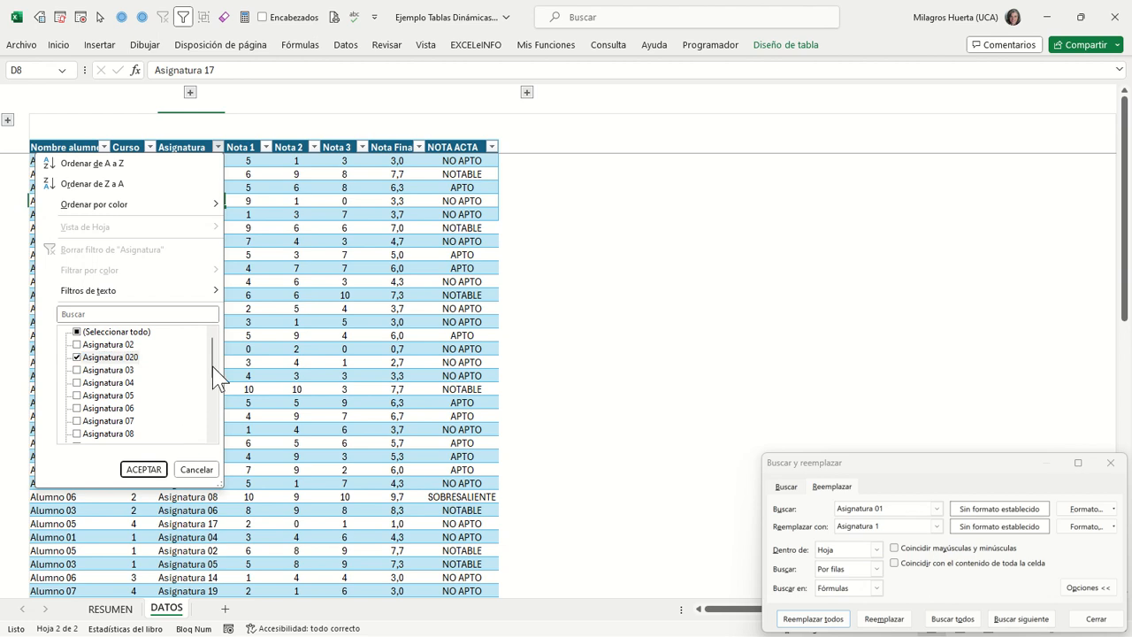
pyautogui.moveTo(214, 365); pyautogui.dragTo(215, 397)
pyautogui.click(128, 409)
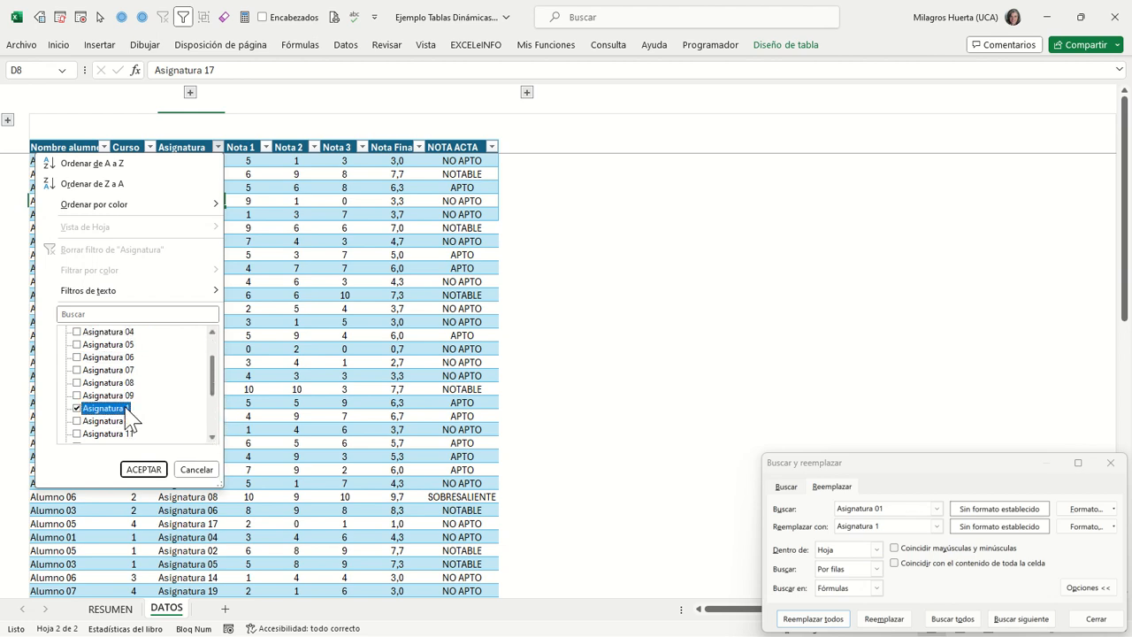
pyautogui.click(144, 469)
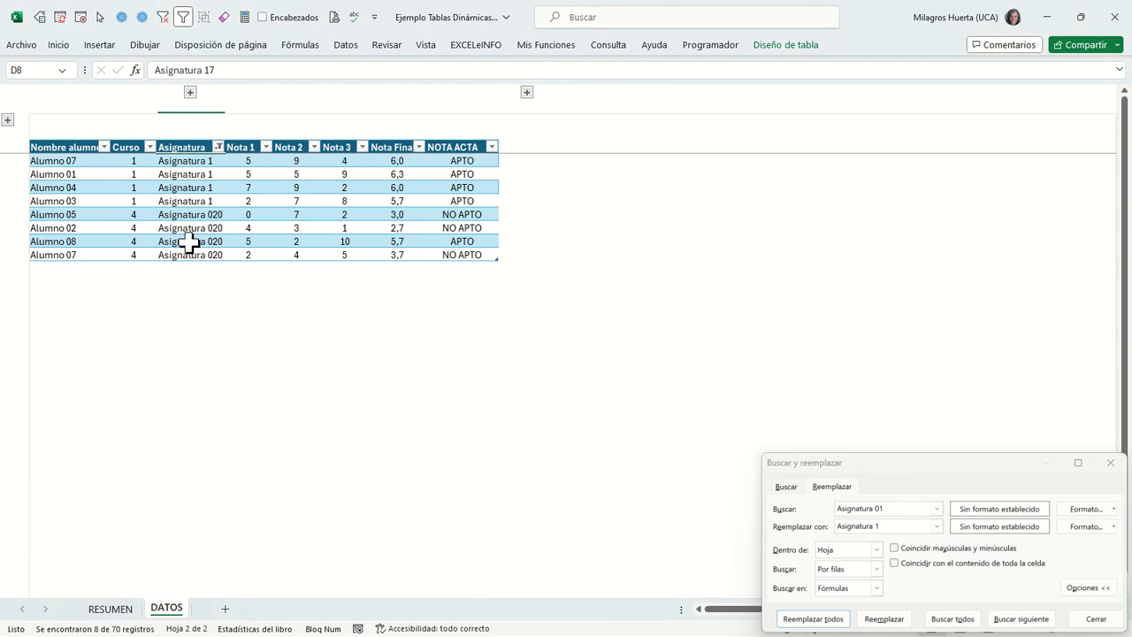
# - Correct the subject in the second filtered row, for Alumno 01, to "Asignatura 01"
pyautogui.click(210, 174)
pyautogui.click(249, 69)
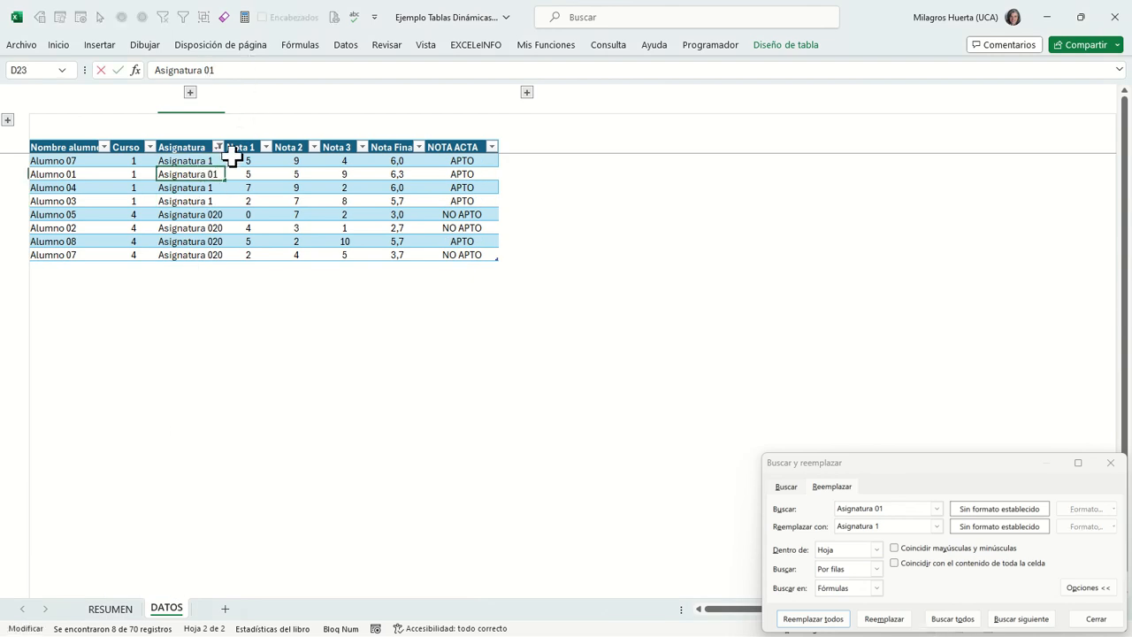
pyautogui.press('Return')
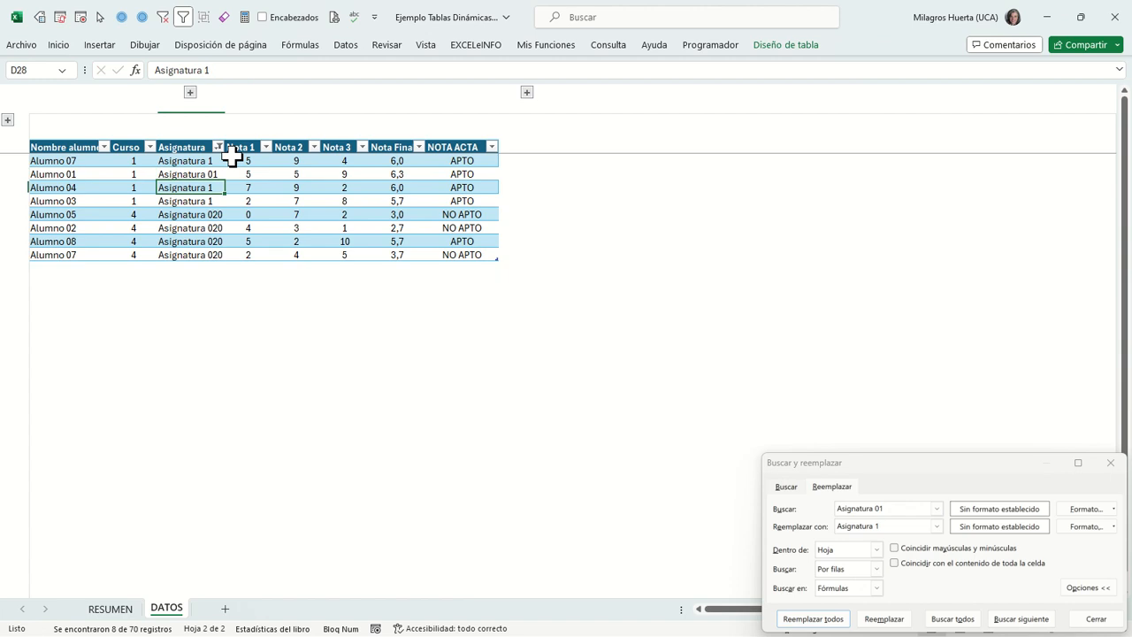
# - Replace every "Asignatura 1" on the sheet with "Asignatura 01", matching the entire cell contents
pyautogui.press('Up')
pyautogui.press('Up')
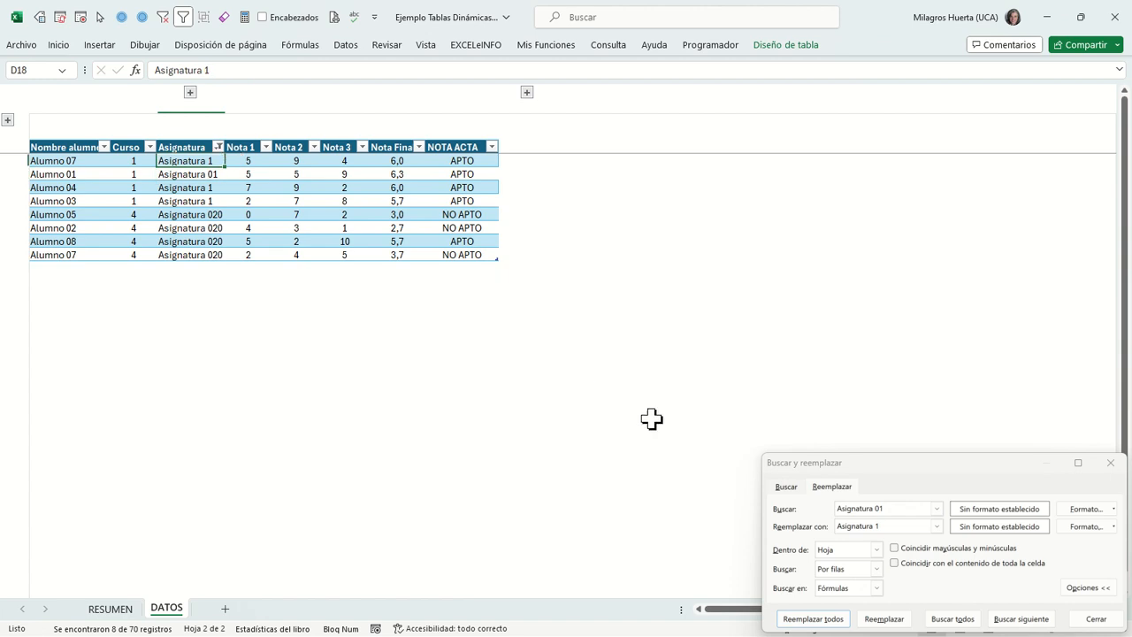
pyautogui.moveTo(854, 463); pyautogui.dragTo(550, 316)
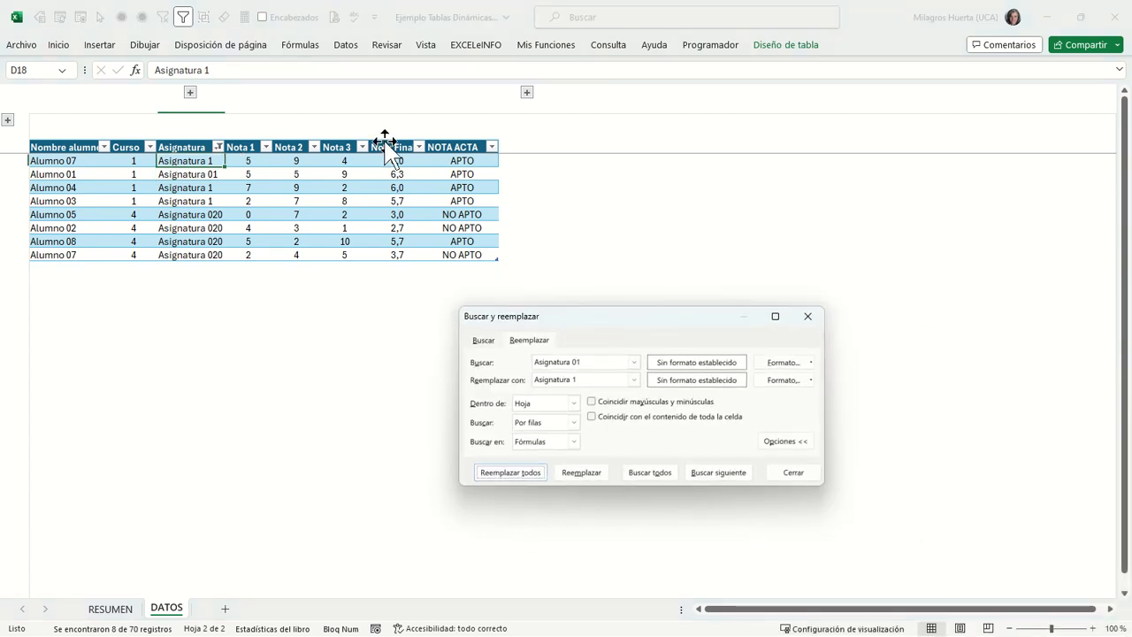
pyautogui.click(347, 71)
pyautogui.hotkey('ctrl', 'a')
pyautogui.hotkey('ctrl', 'c')
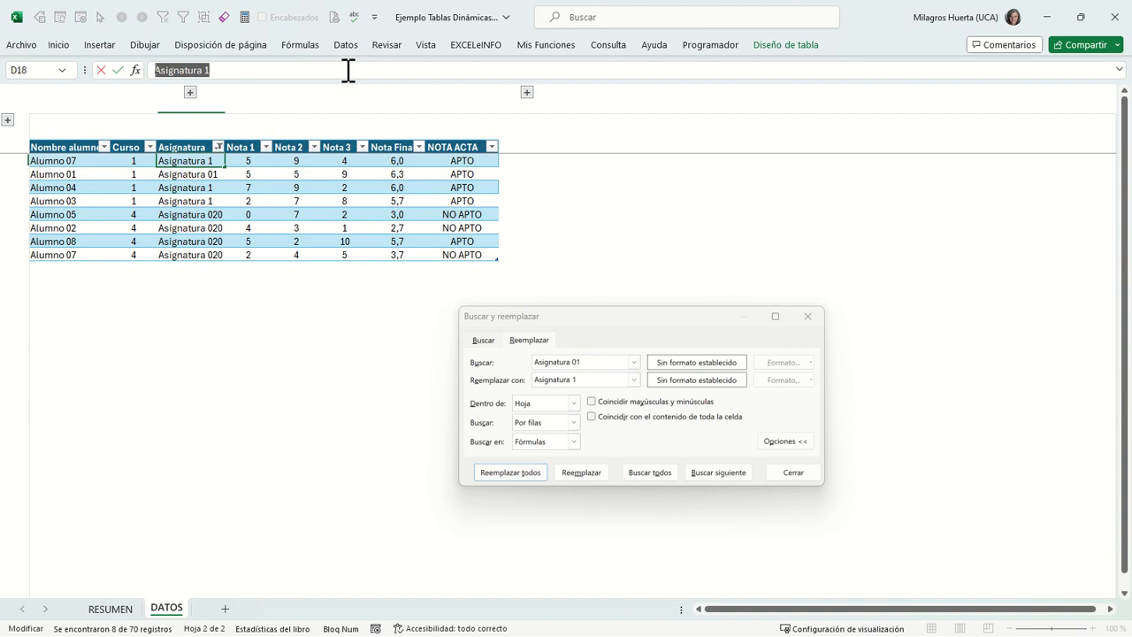
pyautogui.click(599, 367)
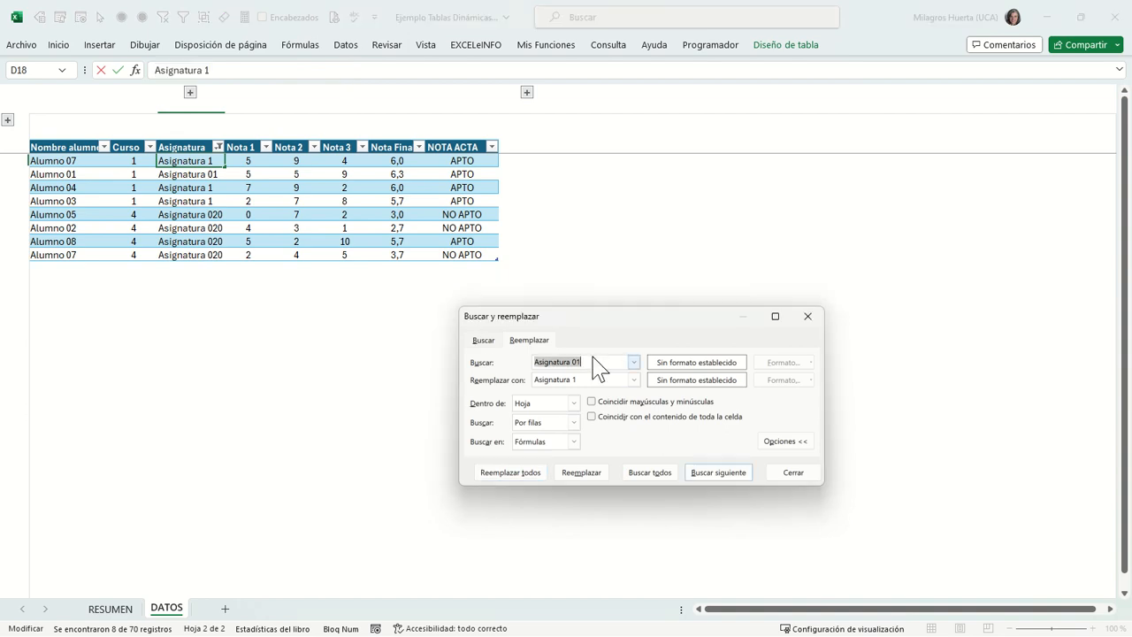
pyautogui.hotkey('ctrl', 'v')
pyautogui.press('Tab')
pyautogui.hotkey('ctrl', 'v')
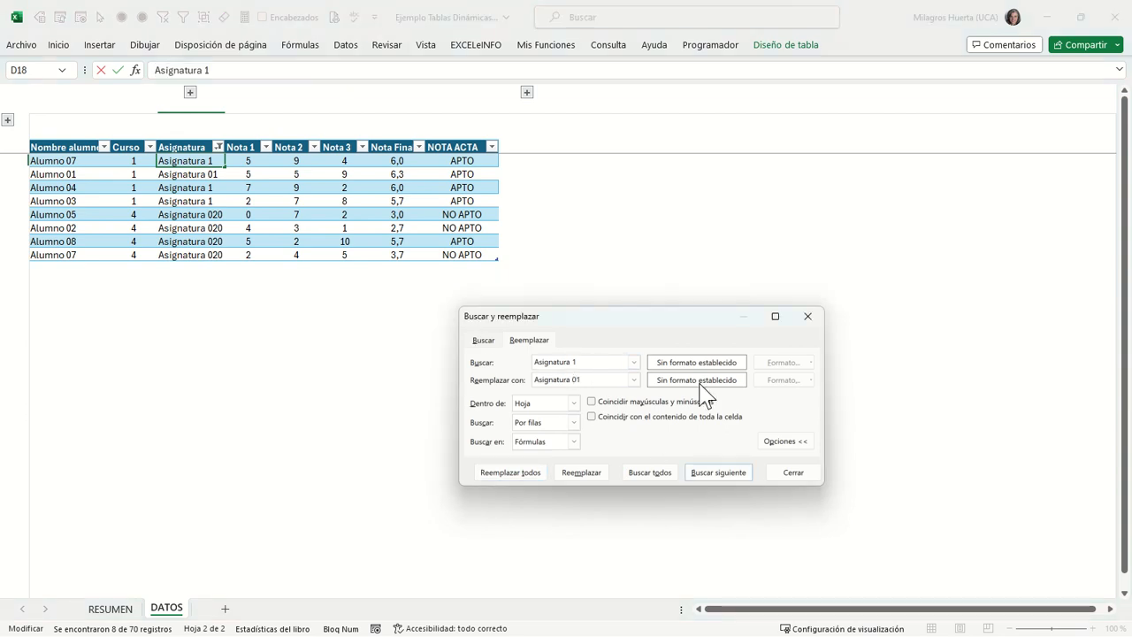
pyautogui.click(666, 417)
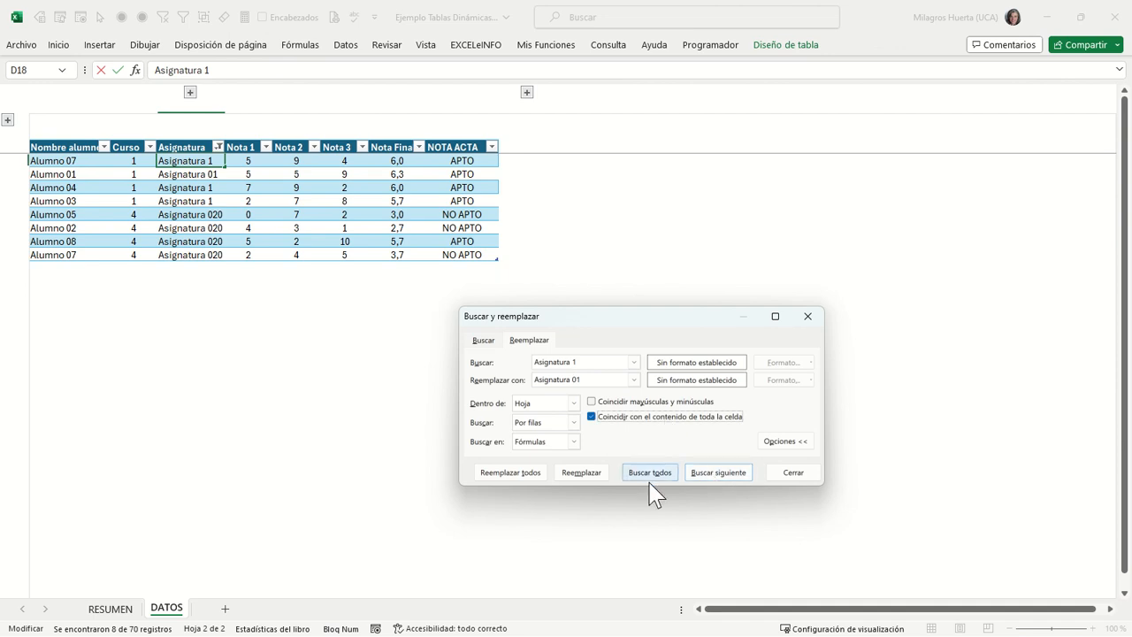
pyautogui.click(534, 476)
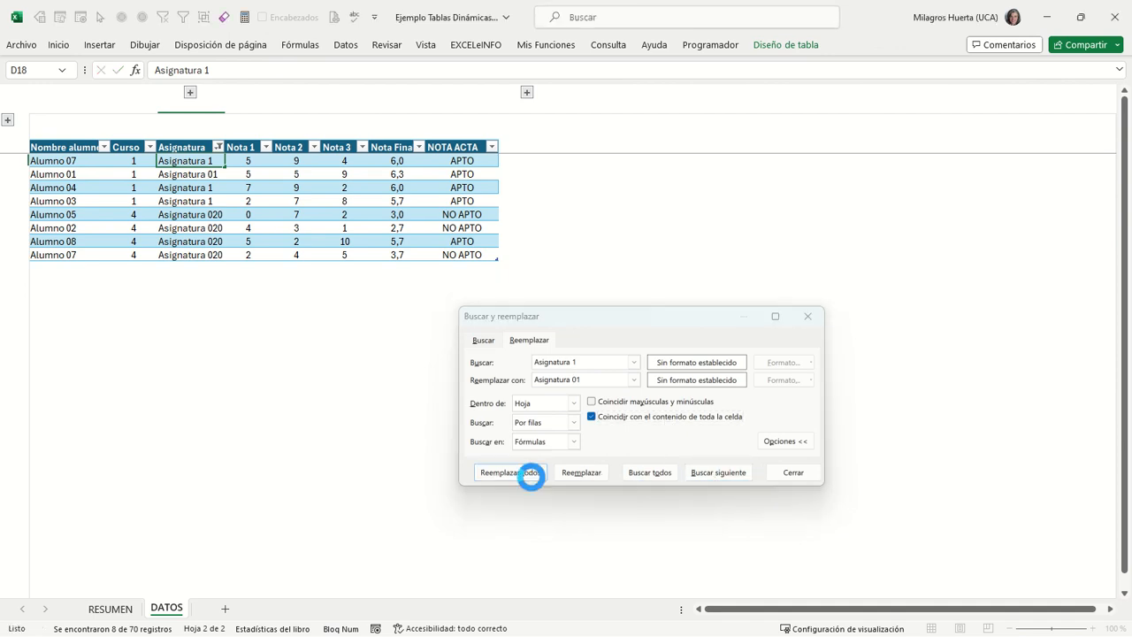
pyautogui.click(573, 368)
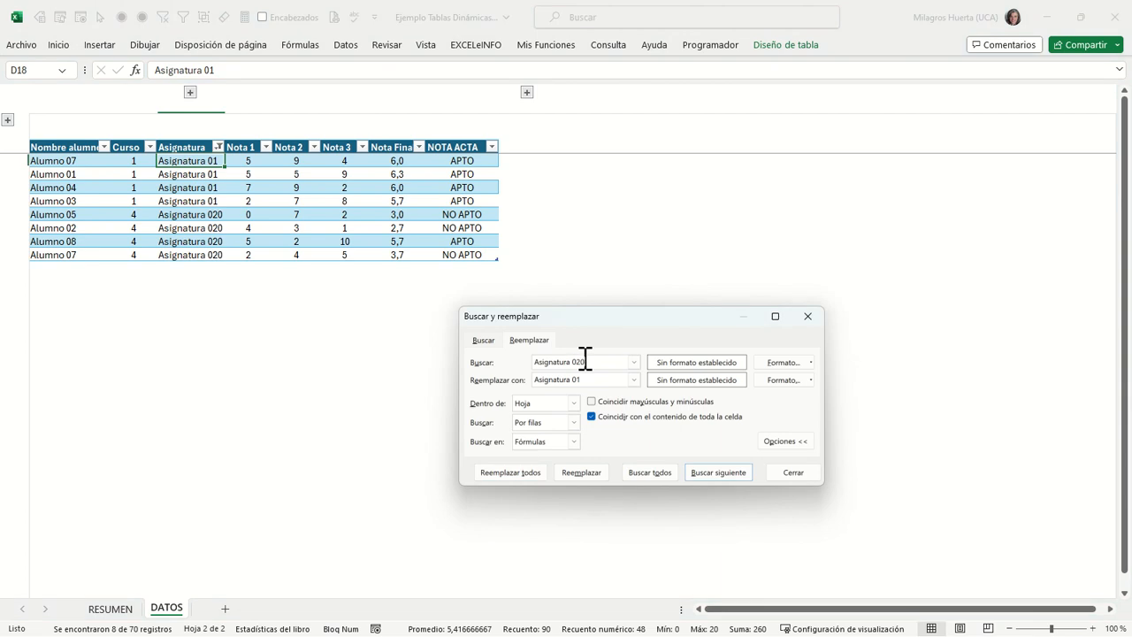
# - Replace every "Asignatura 020" on the sheet with "Asignatura 20" and close the find and replace dialog
pyautogui.press('Tab')
pyautogui.press('End')
pyautogui.click(525, 478)
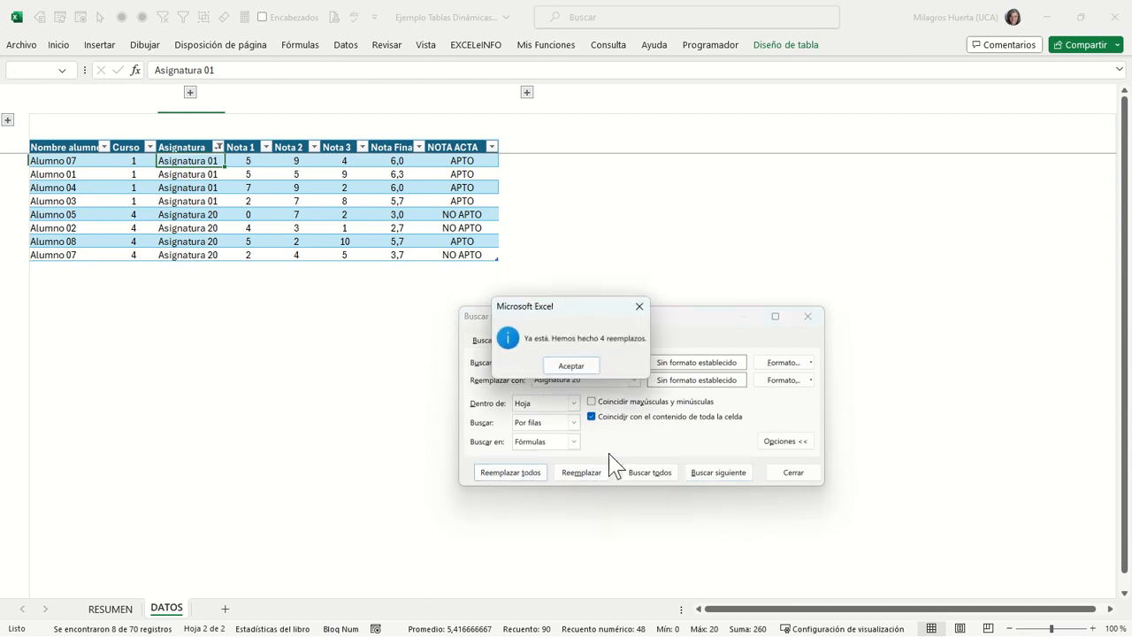
pyautogui.click(584, 368)
pyautogui.click(811, 317)
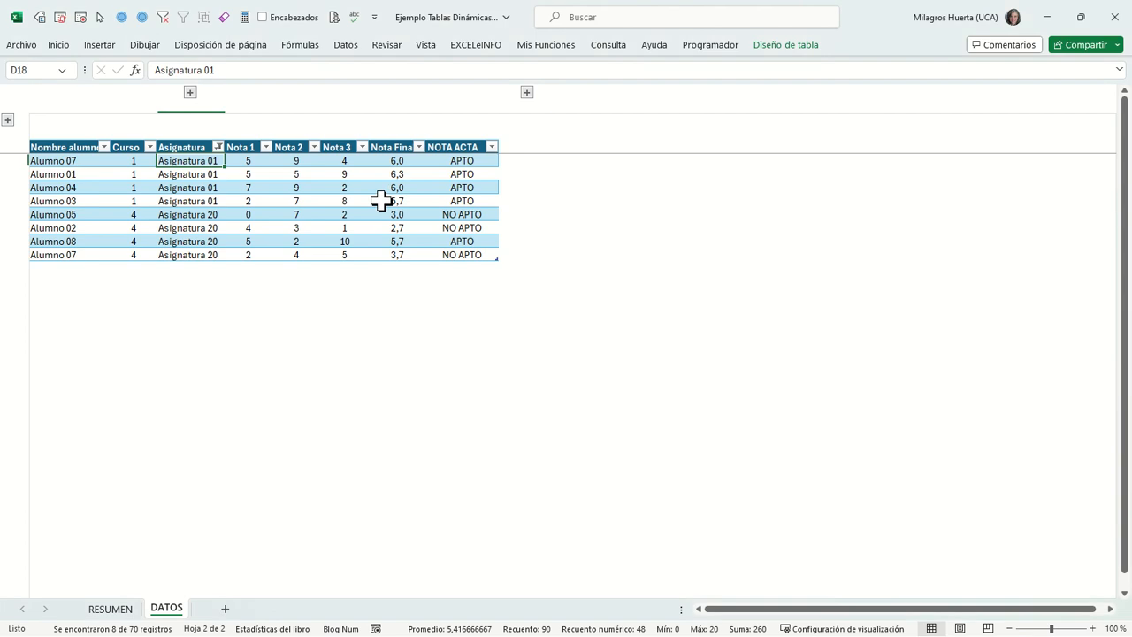
# - Check the subject names in the Asignatura filter list and show all subjects in the table again
pyautogui.click(218, 147)
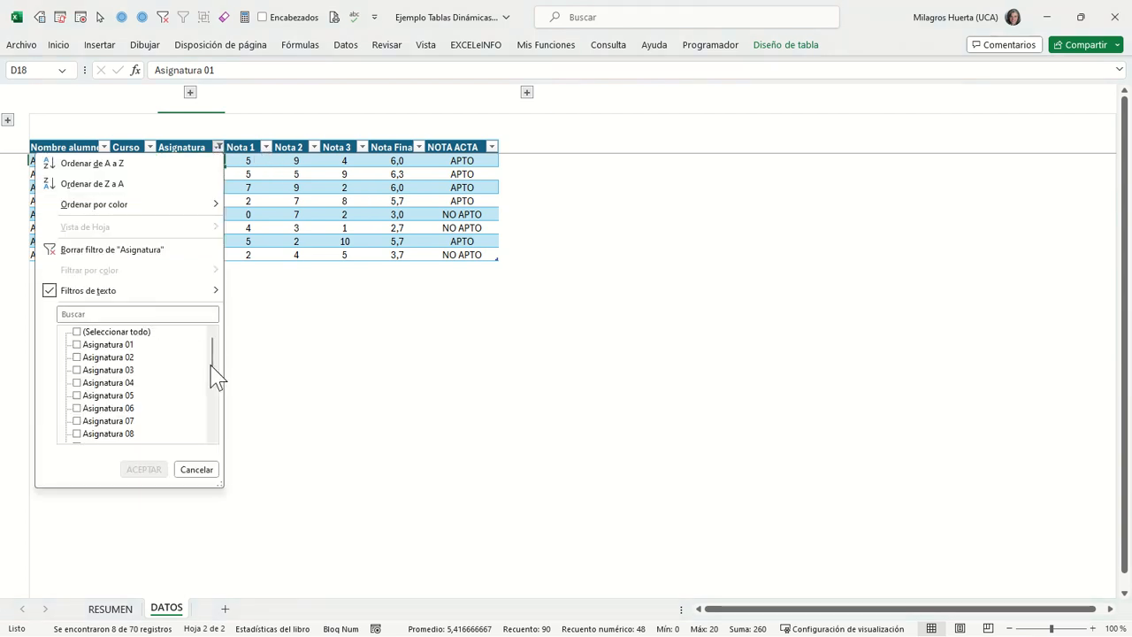
pyautogui.moveTo(212, 366)
pyautogui.mouseDown()
pyautogui.moveTo(211, 423)
pyautogui.moveTo(210, 356)
pyautogui.mouseUp()
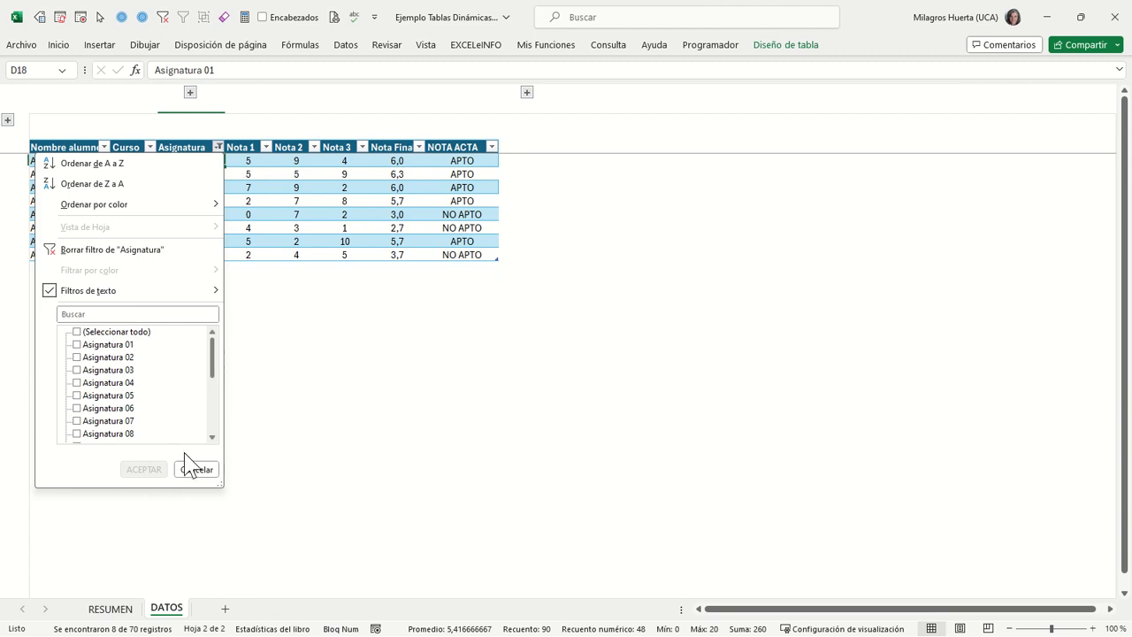
pyautogui.click(106, 332)
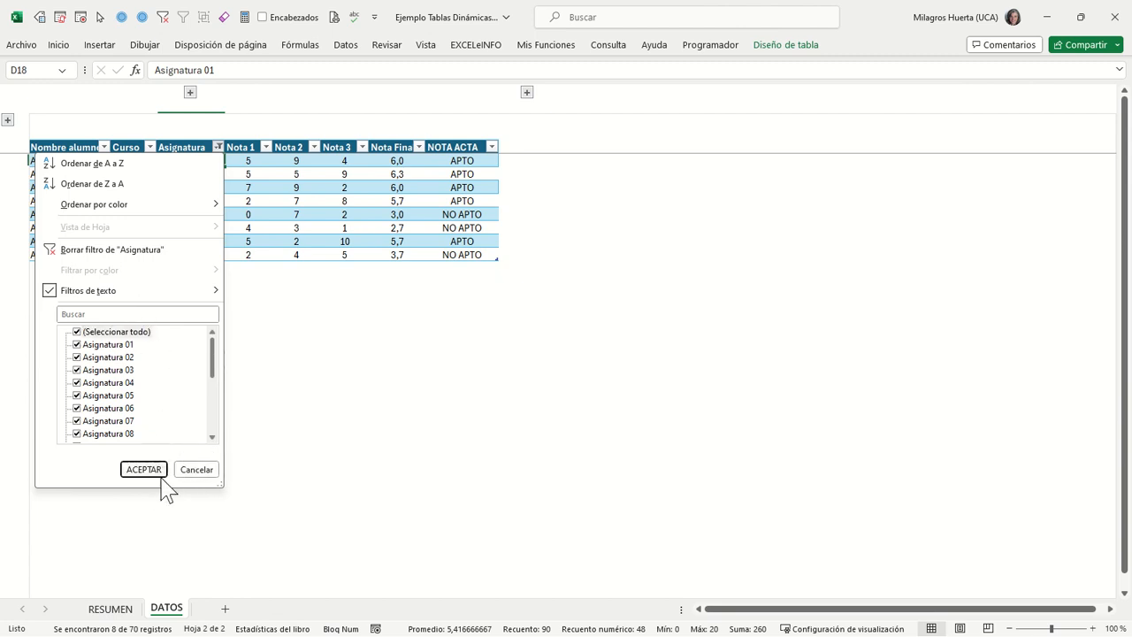
pyautogui.click(146, 469)
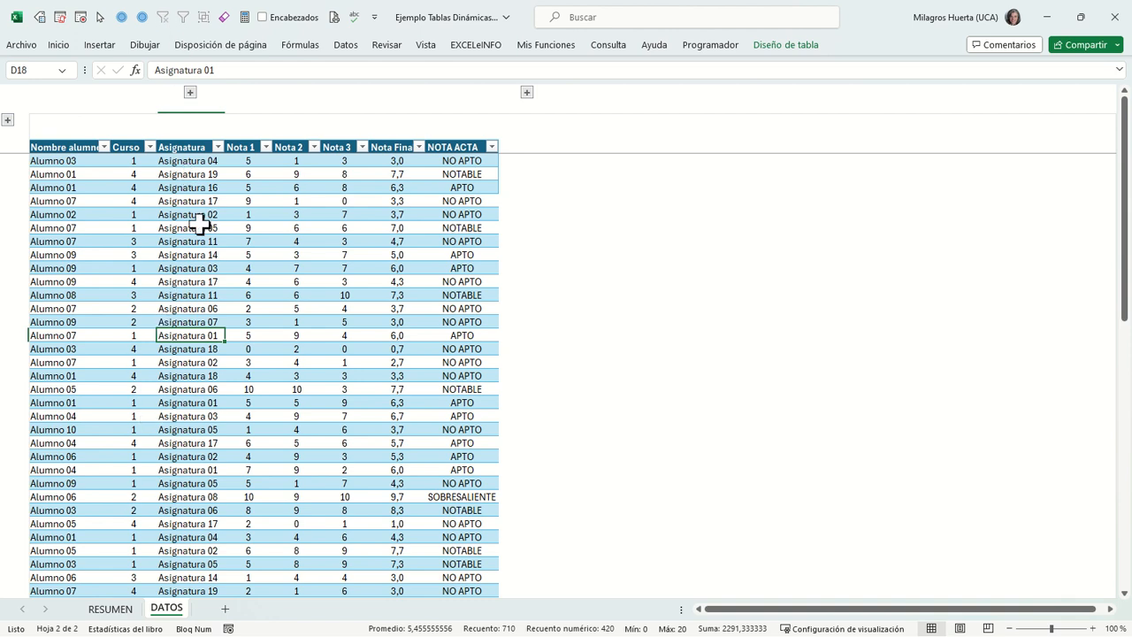
# - Refresh the pivot table on the RESUMEN sheet with the renumbered subjects
pyautogui.click(107, 609)
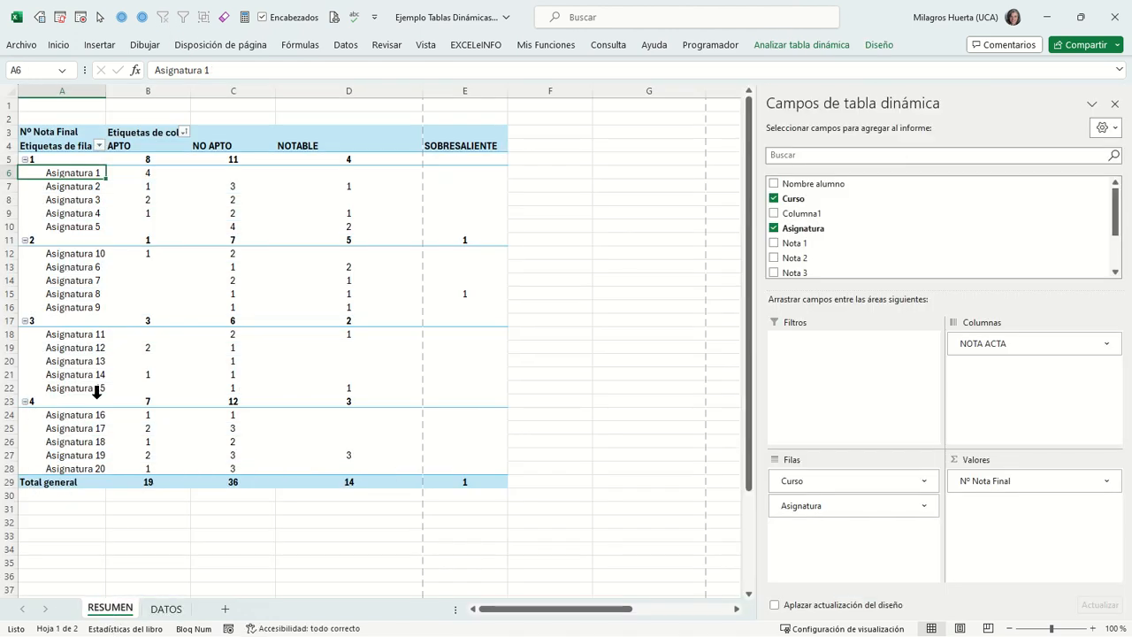
pyautogui.click(96, 275)
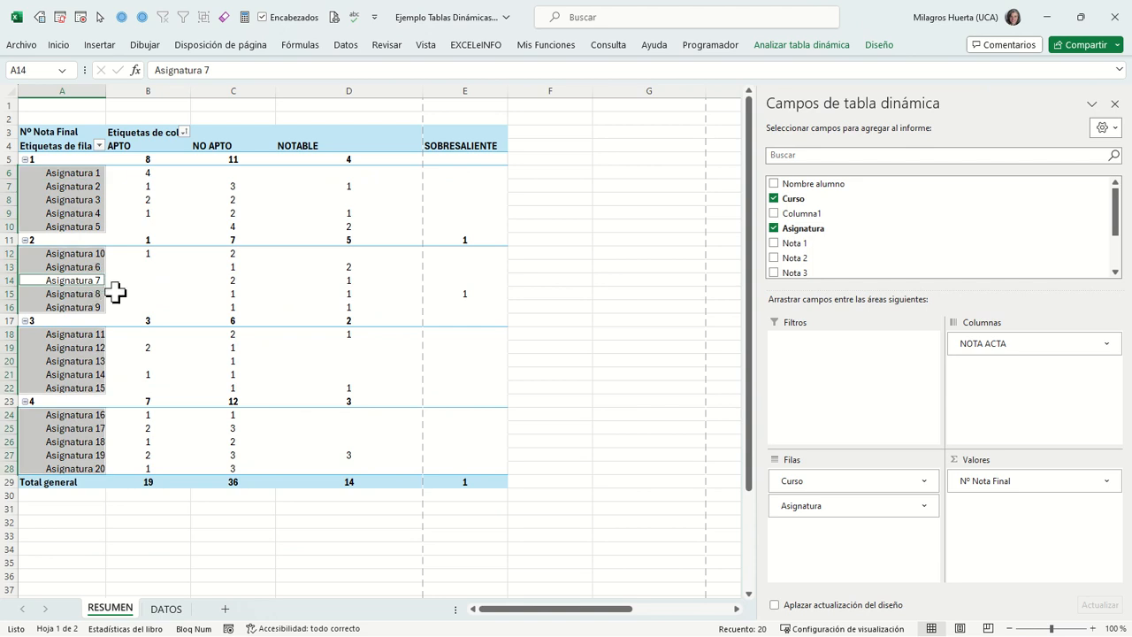
pyautogui.click(88, 267)
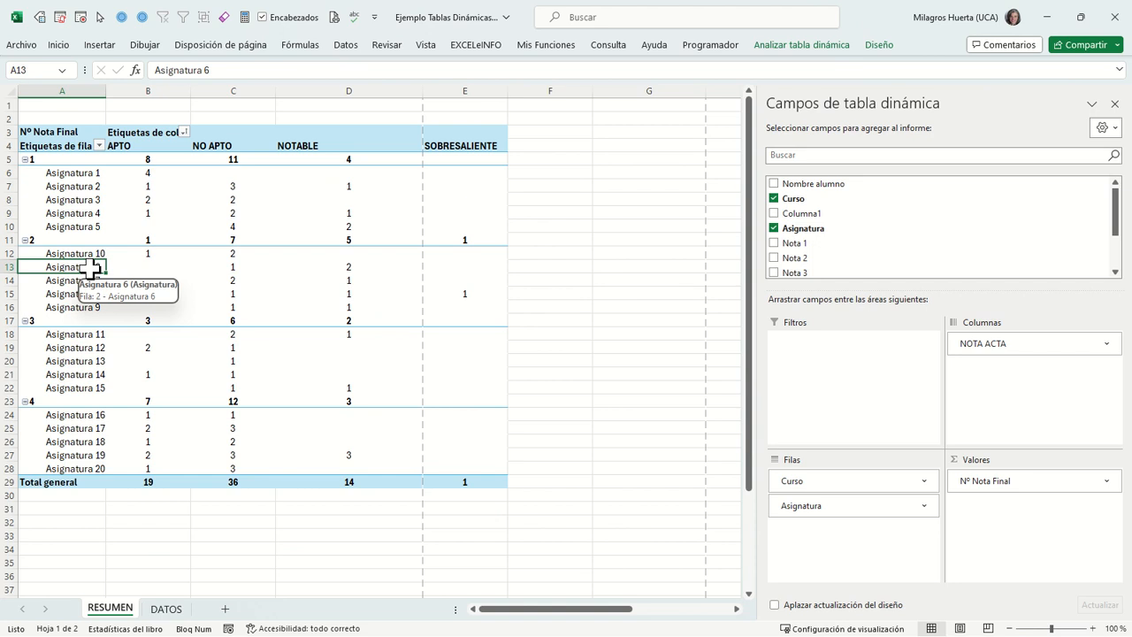
pyautogui.rightClick(92, 270)
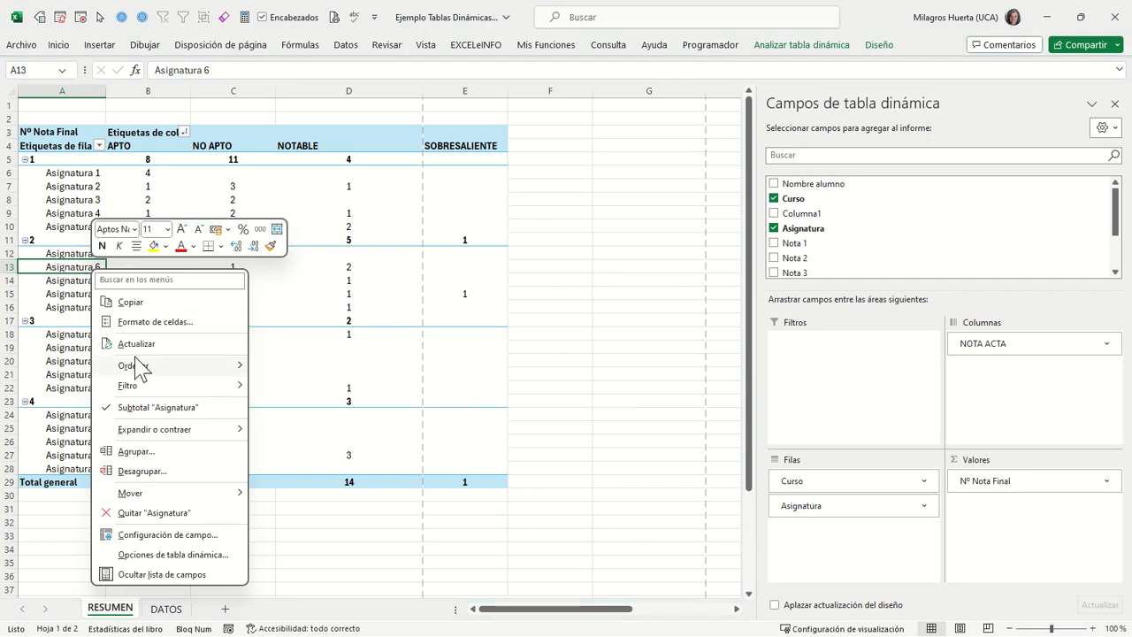
pyautogui.click(131, 344)
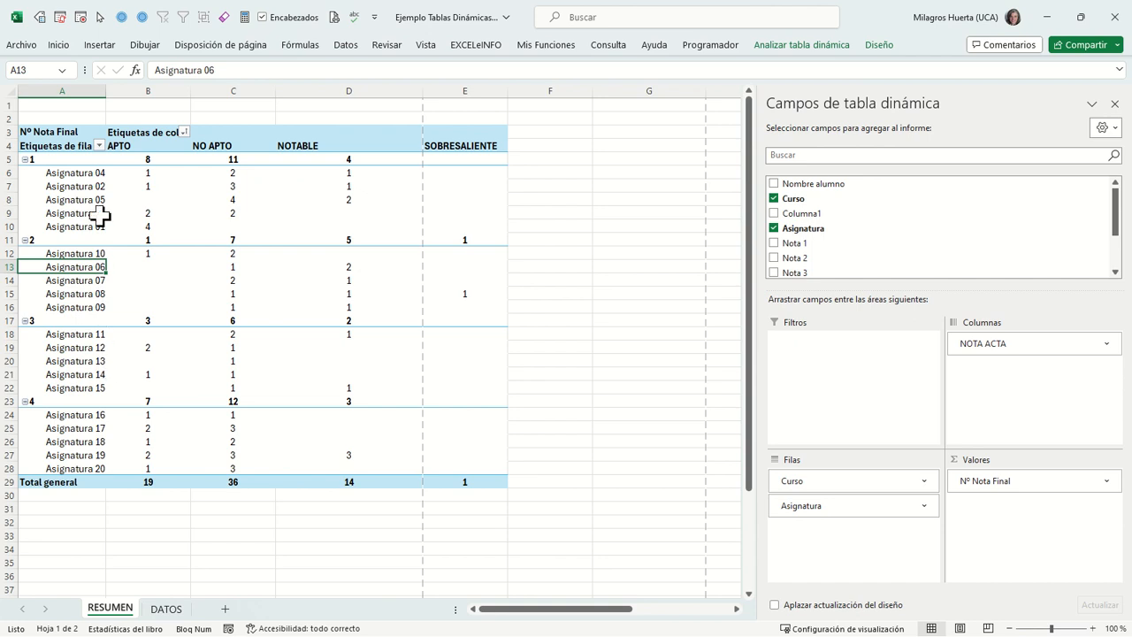
# - Sort the Asignatura row labels of the pivot table in ascending order within each Curso
pyautogui.click(345, 45)
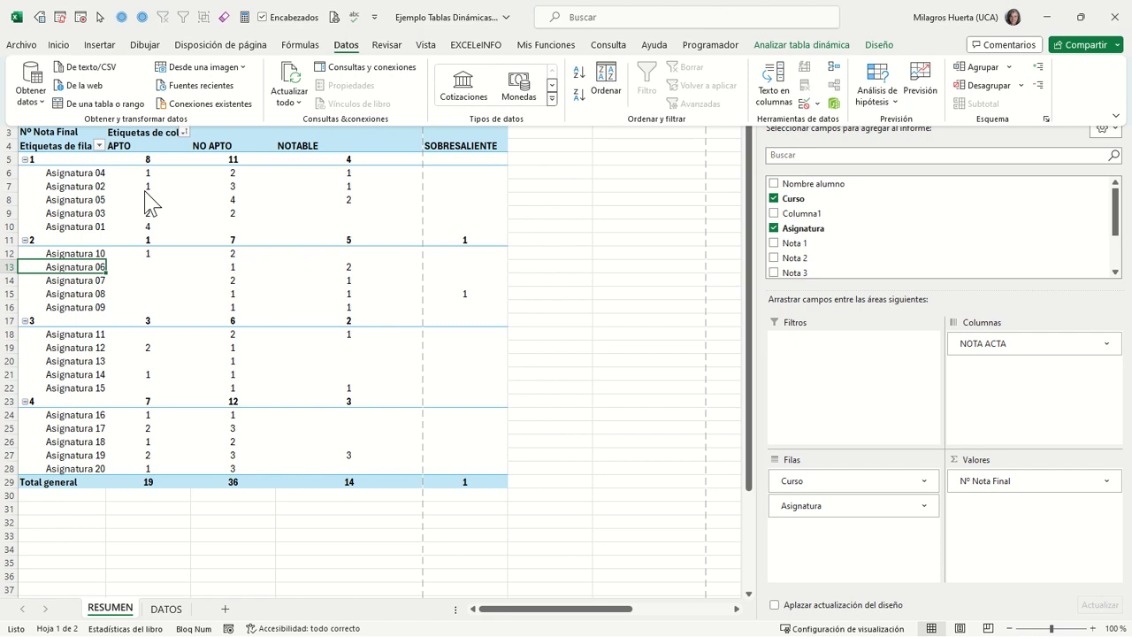
pyautogui.click(581, 72)
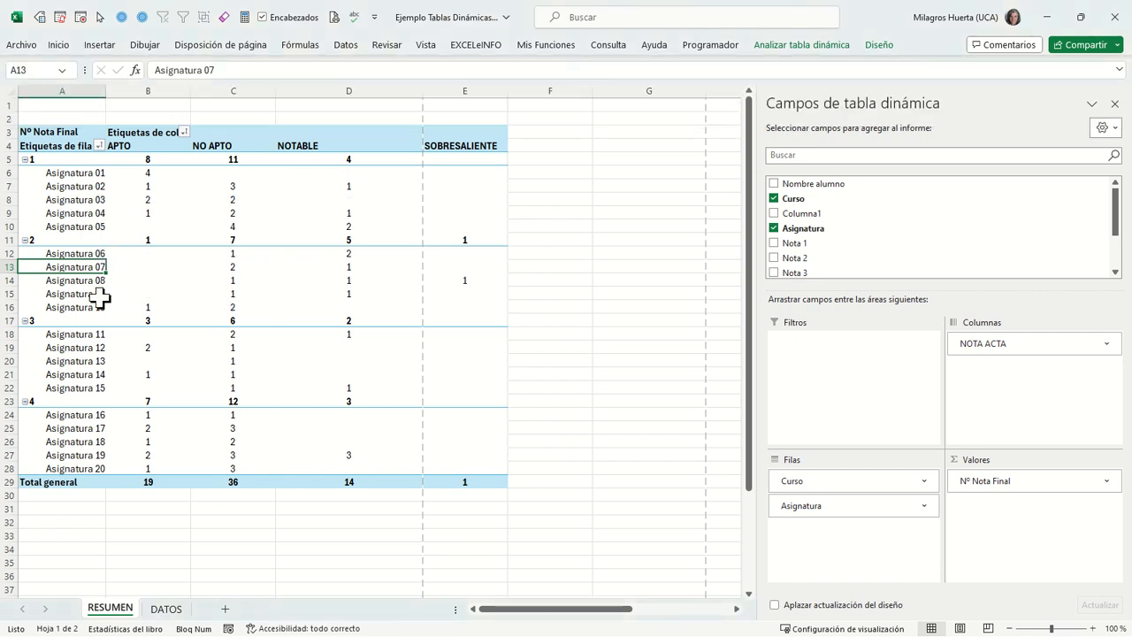
pyautogui.click(94, 308)
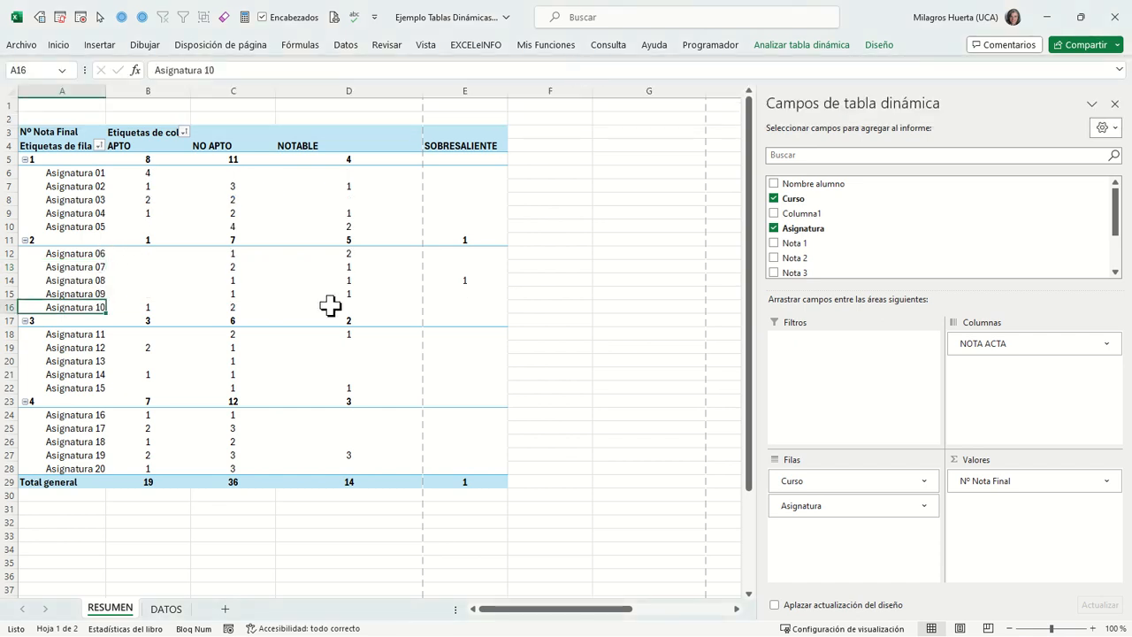
# - Narrow the NOTABLE column of the pivot table slightly
pyautogui.moveTo(424, 89); pyautogui.dragTo(399, 87)
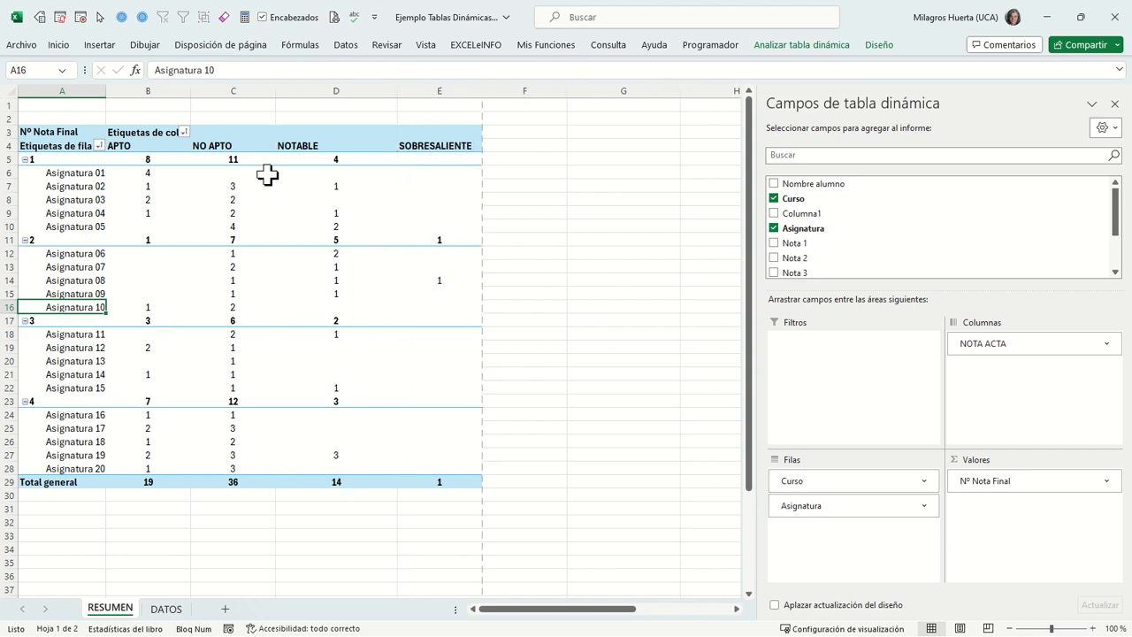
pyautogui.moveTo(150, 427)
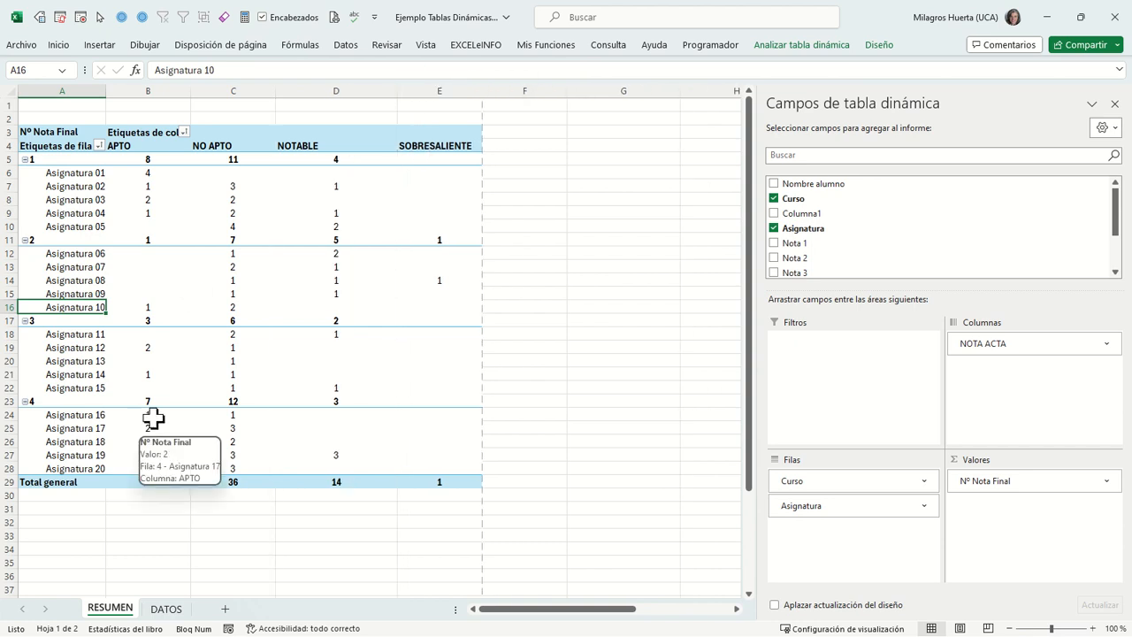
pyautogui.moveTo(214, 297)
pyautogui.moveTo(144, 406)
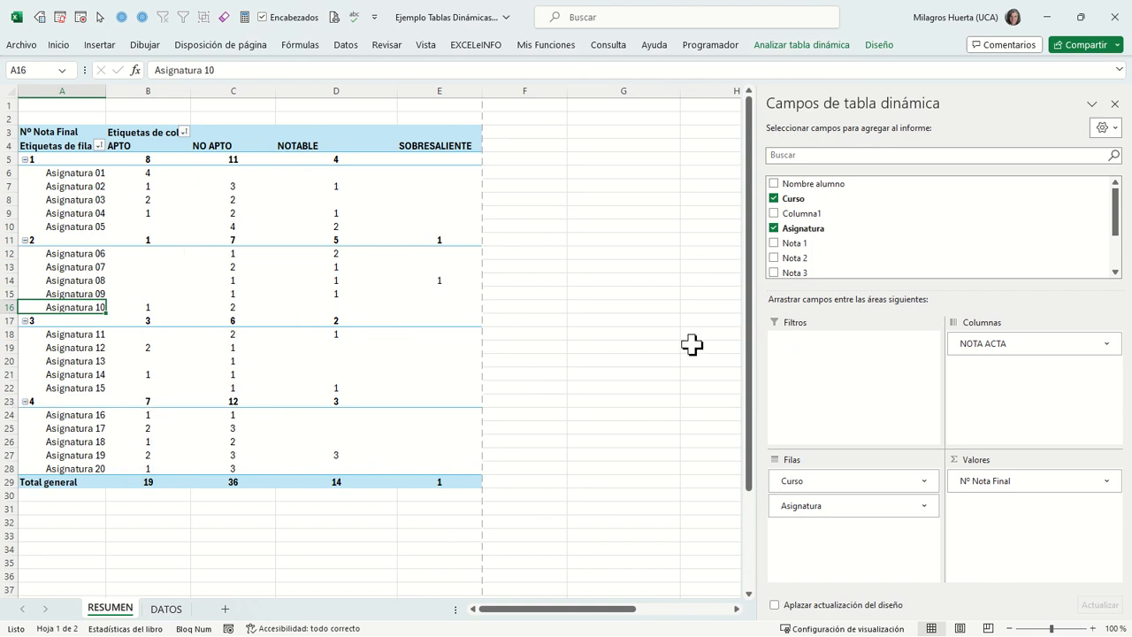
# - Extract the records behind the NO APTO count of Curso 4 in the pivot table to a new sheet
pyautogui.scroll(-2, 849, 271)
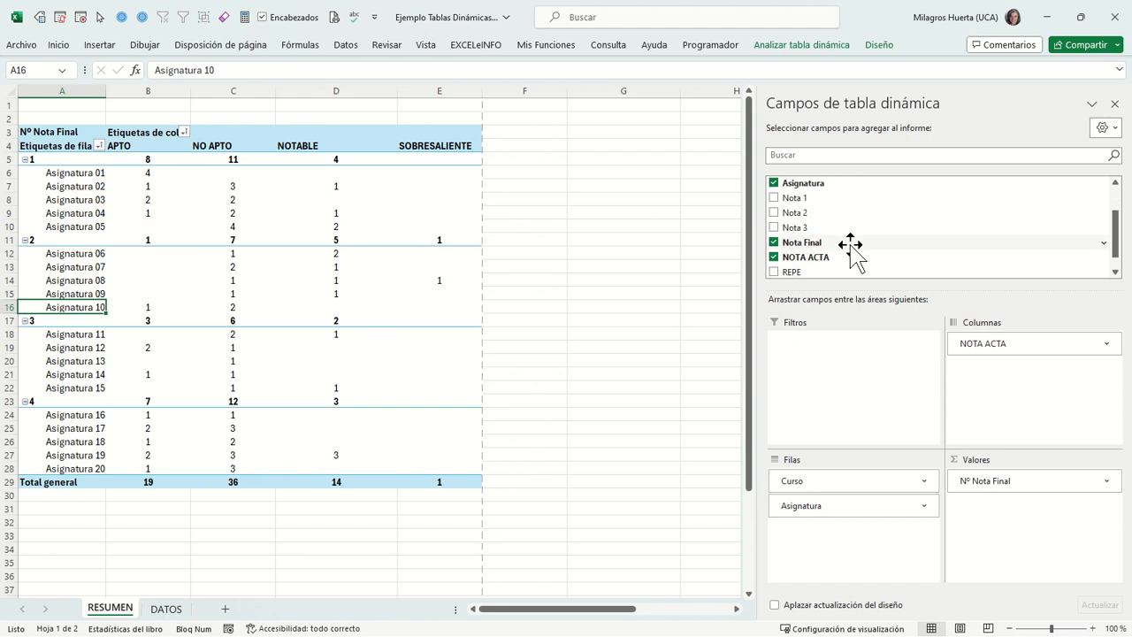
pyautogui.scroll(3, 850, 245)
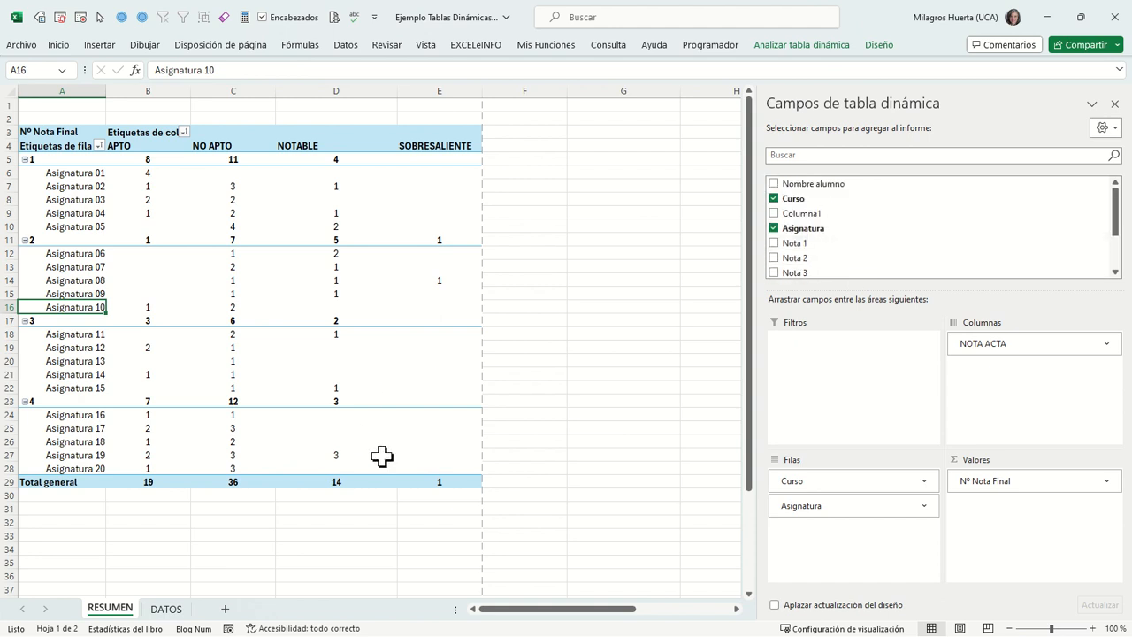
pyautogui.click(233, 403)
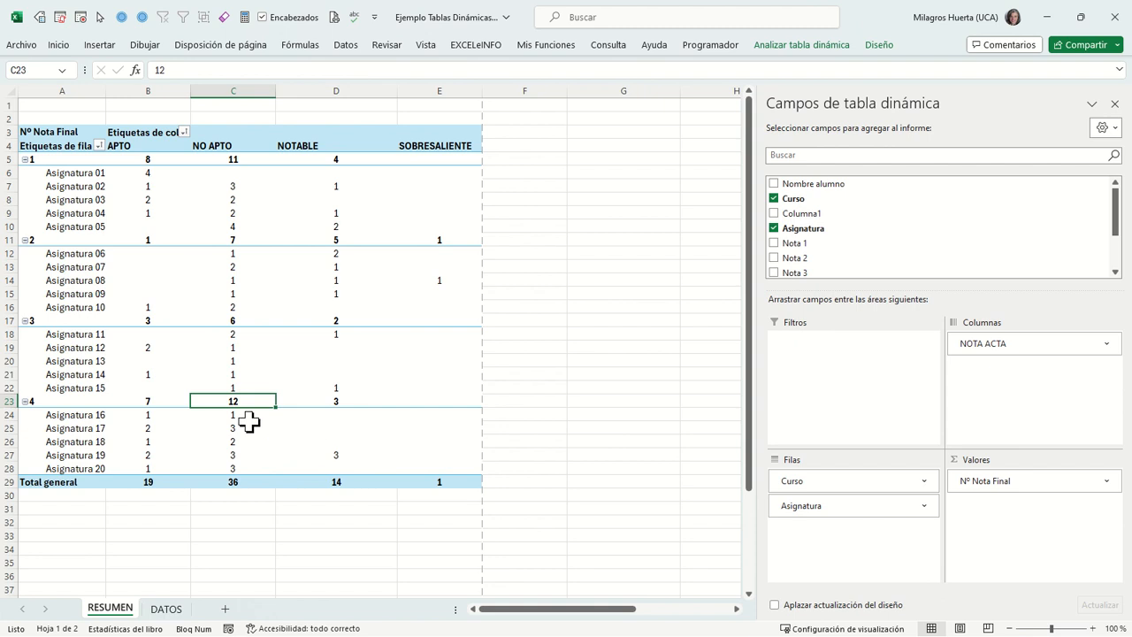
pyautogui.moveTo(232, 400)
pyautogui.doubleClick(232, 400)
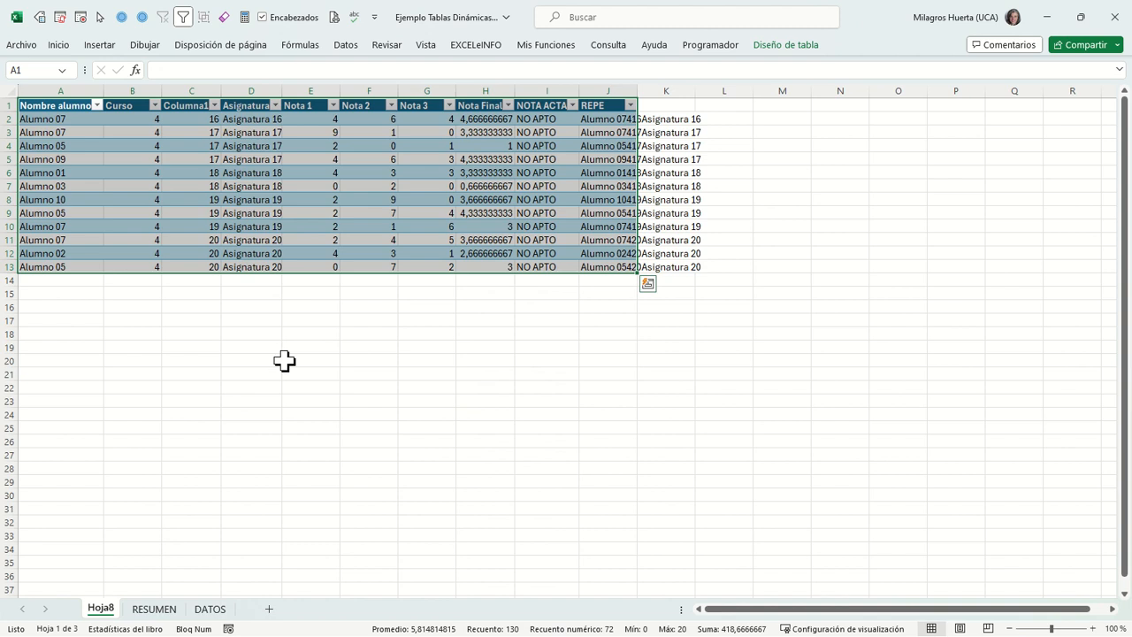
# - Look through the records of the table on the DATOS sheet from beginning to end
pyautogui.click(202, 612)
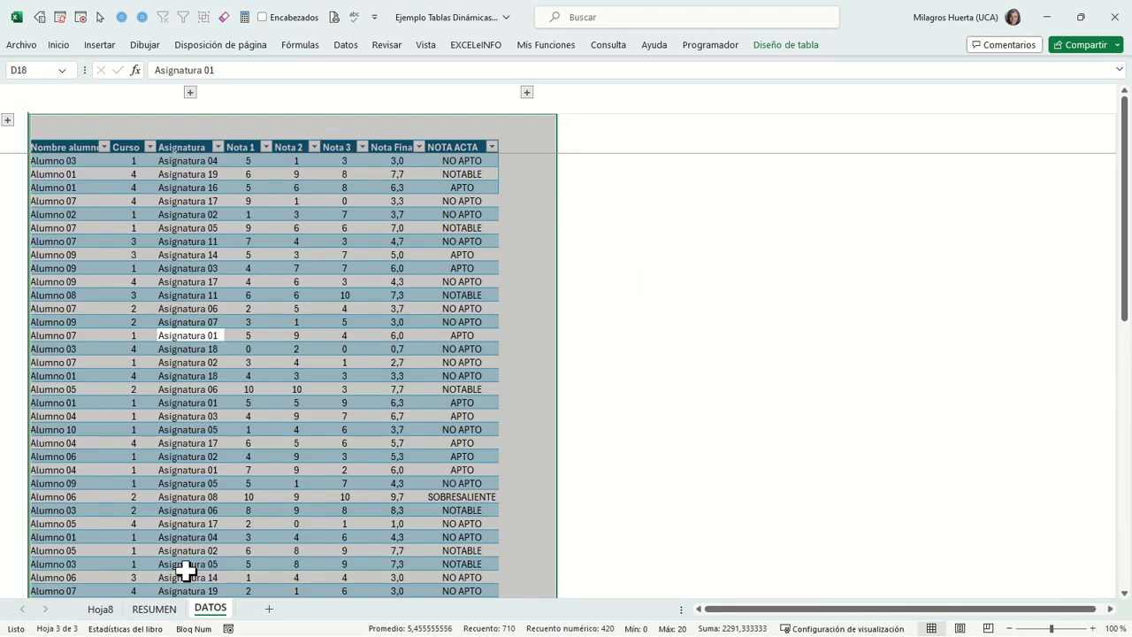
pyautogui.click(106, 321)
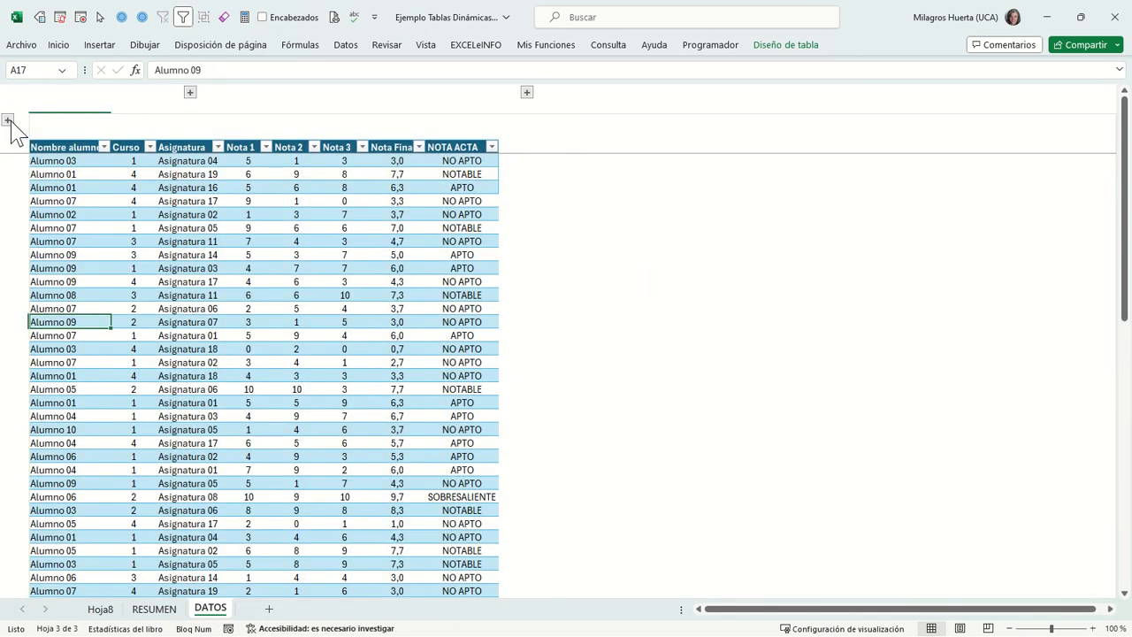
pyautogui.scroll(-20, 97, 276)
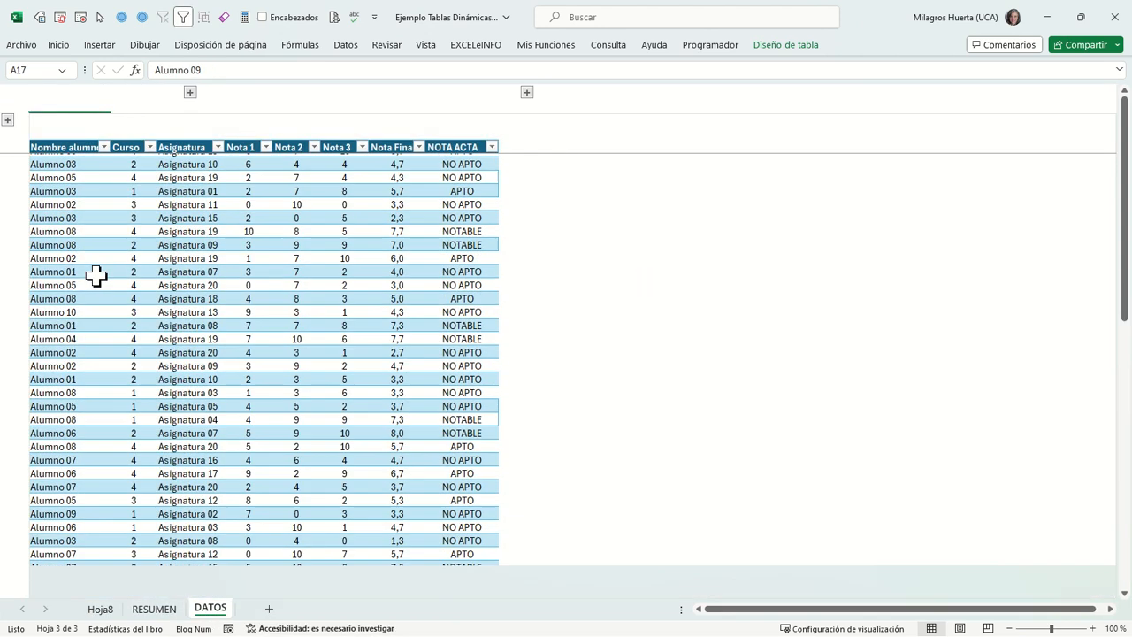
pyautogui.scroll(3, 96, 276)
pyautogui.scroll(2, 97, 276)
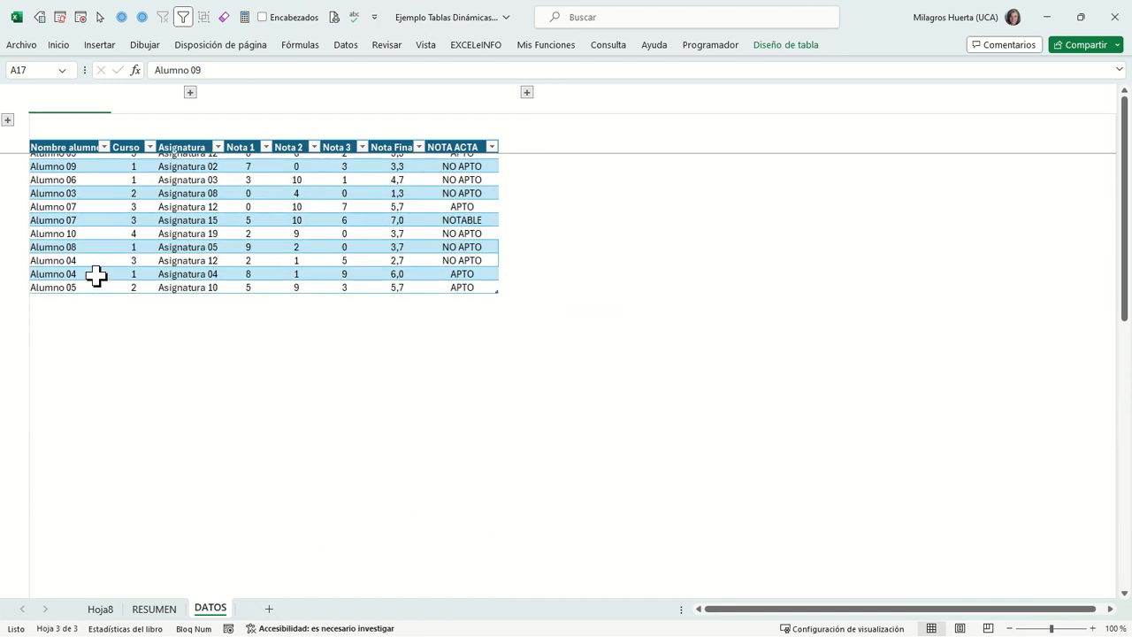
pyautogui.scroll(10, 97, 276)
pyautogui.scroll(3, 96, 276)
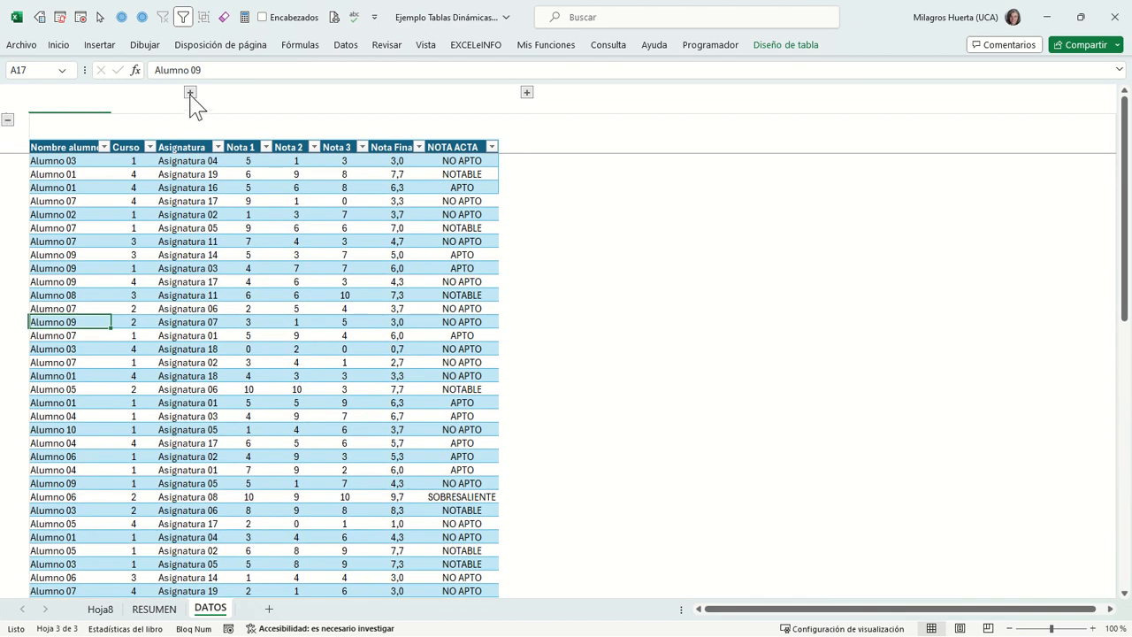
pyautogui.scroll(3, 182, 185)
pyautogui.scroll(-1, 188, 133)
# - Expand the grouped helper columns and the grouped rows above the table on the DATOS sheet
pyautogui.click(190, 93)
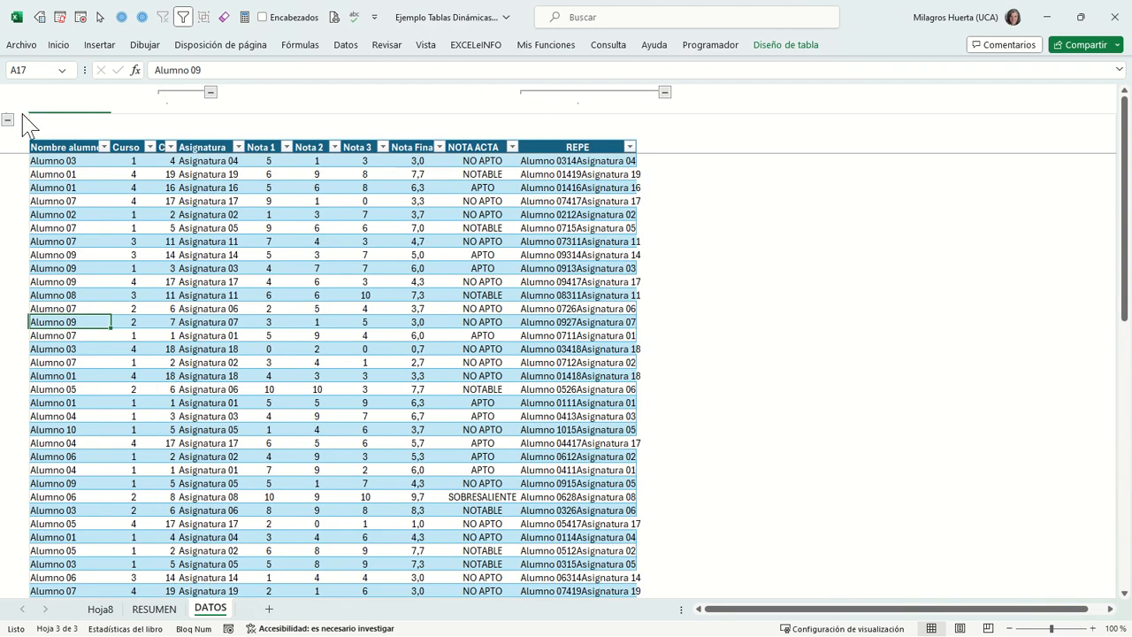
pyautogui.hotkey('ctrl', 'Home')
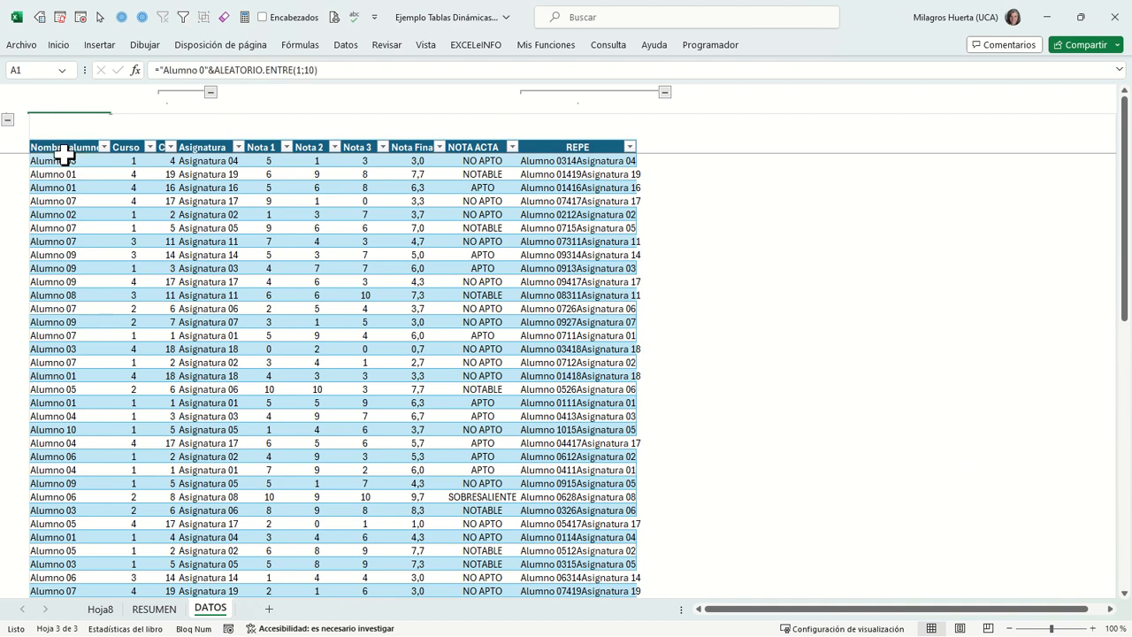
pyautogui.click(7, 120)
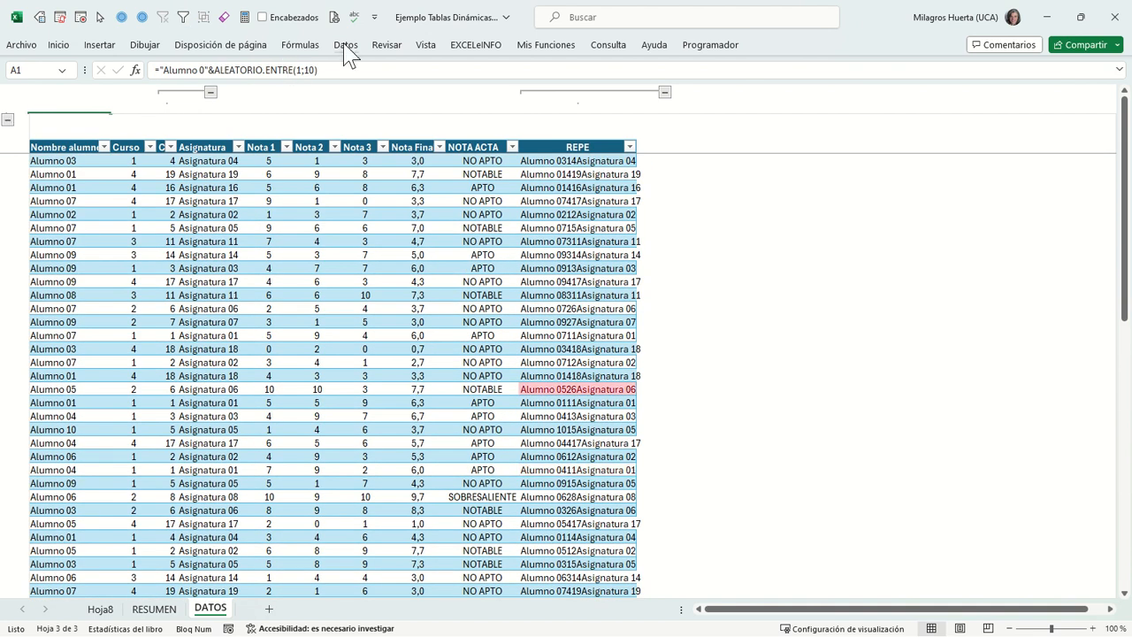
# - Unfreeze the panes of the DATOS sheet and select cell A1 in the formula row
pyautogui.click(430, 48)
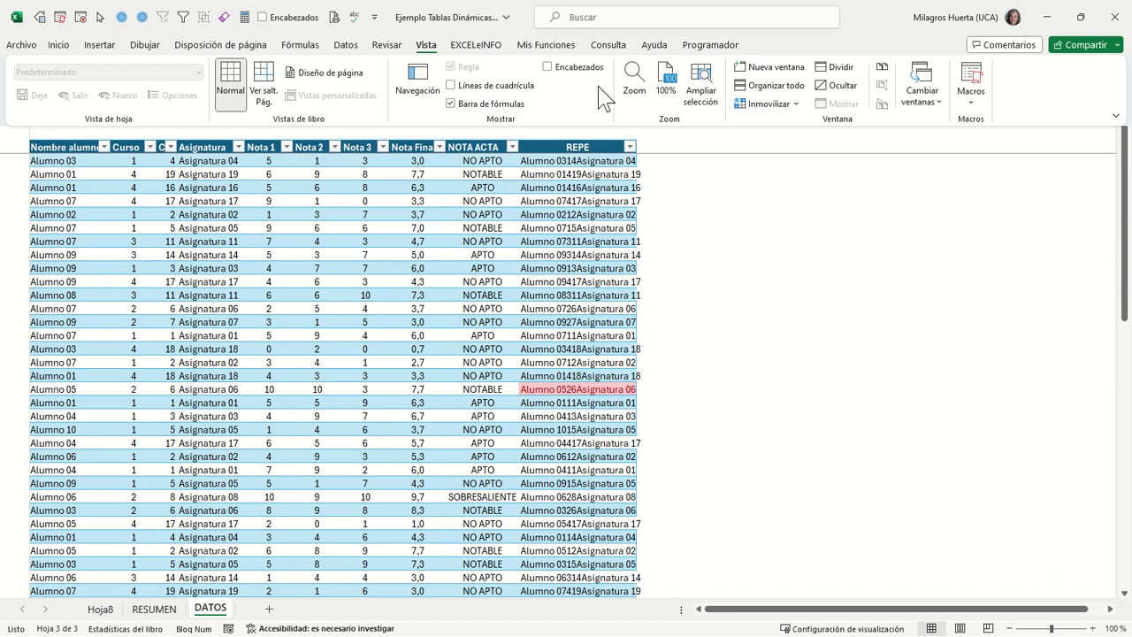
pyautogui.click(753, 105)
pyautogui.click(757, 131)
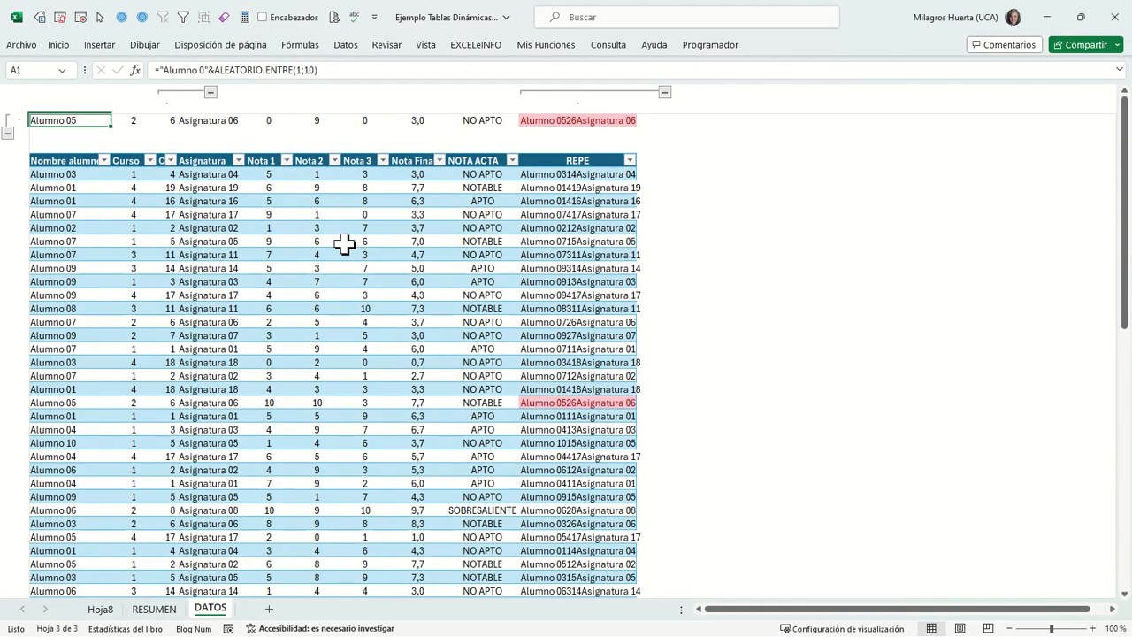
pyautogui.press('Right')
pyautogui.press('Left')
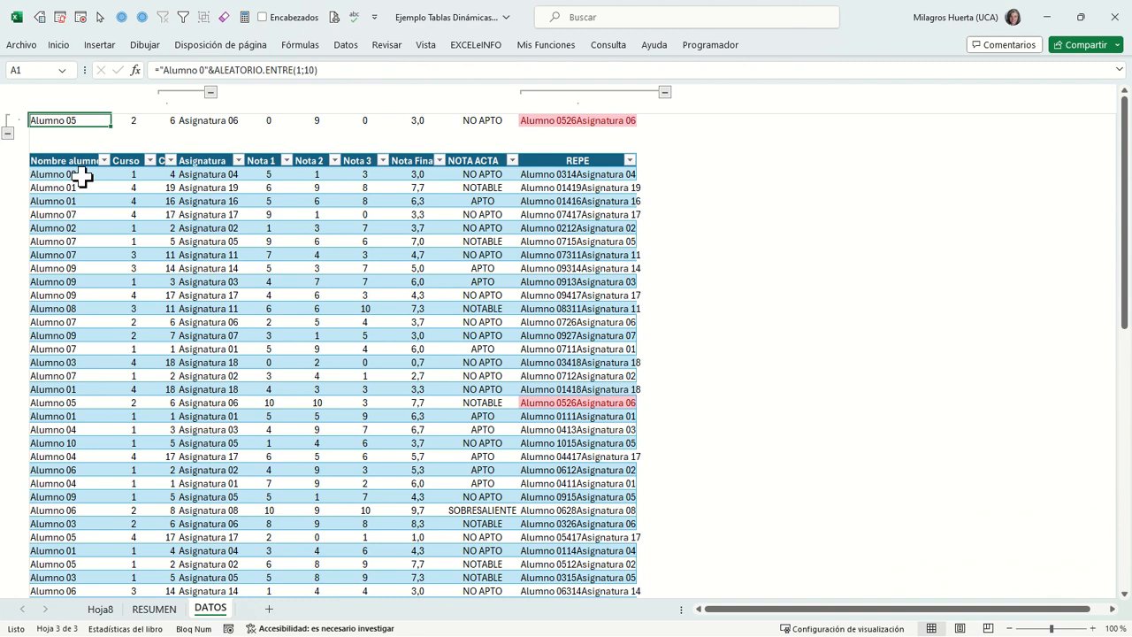
# - Rewrite the student formula in A1 as ="Alumno "&TEXTO(ALEATORIO.ENTRE(1;10);"00") to give two-digit numbers
pyautogui.scroll(-13, 181, 263)
pyautogui.scroll(13, 181, 263)
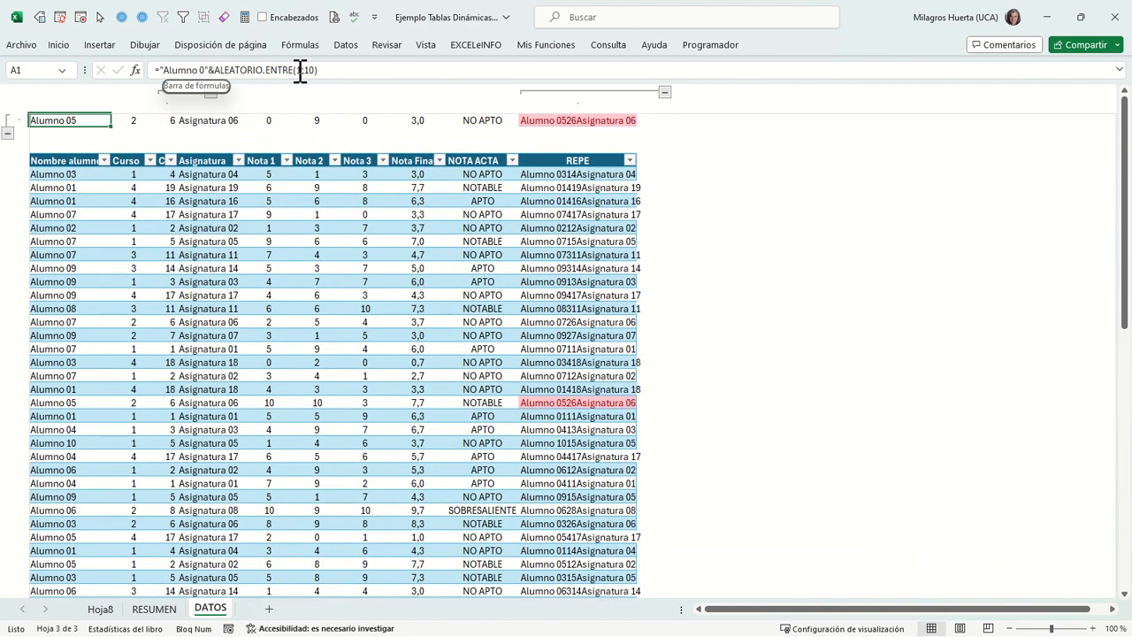
pyautogui.click(202, 72)
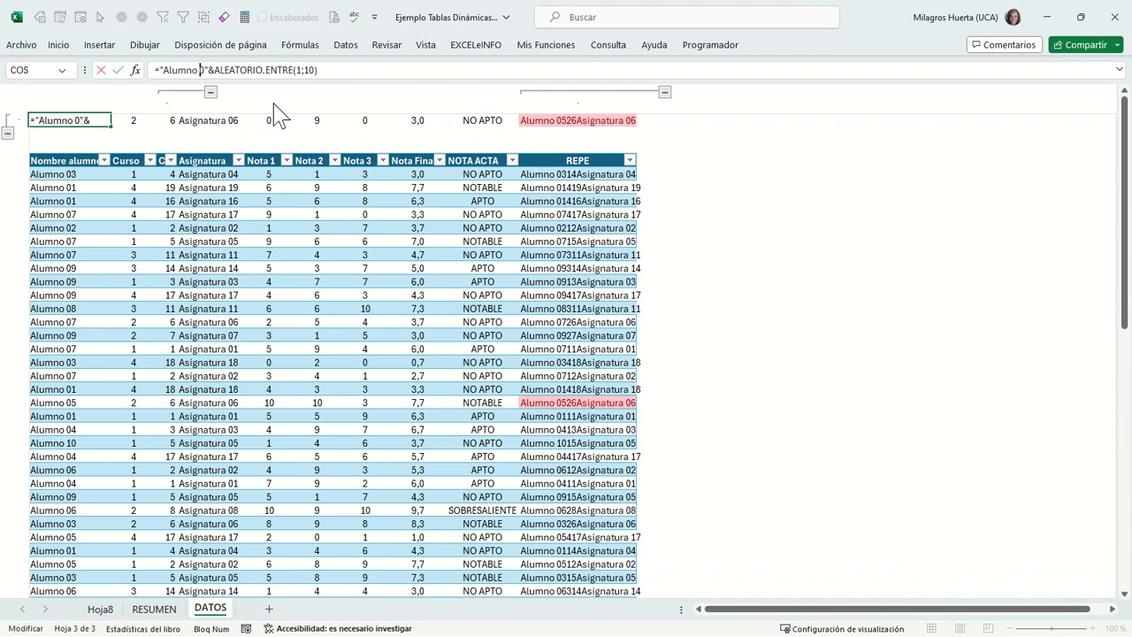
pyautogui.press('BackSpace')
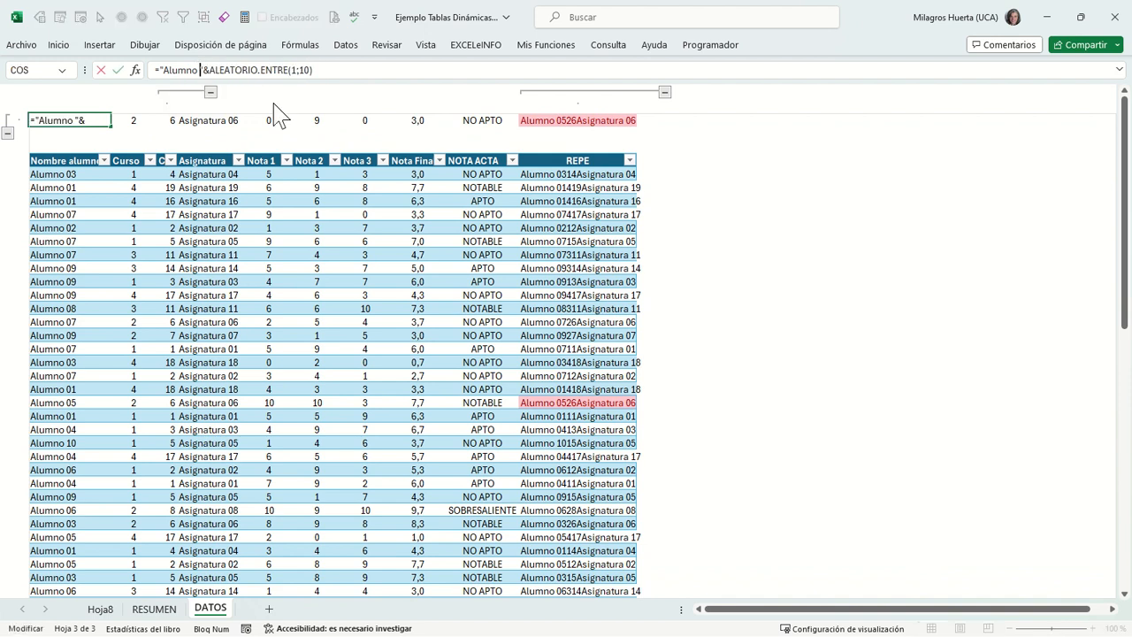
pyautogui.press('Right')
pyautogui.write('te')
pyautogui.press('Down')
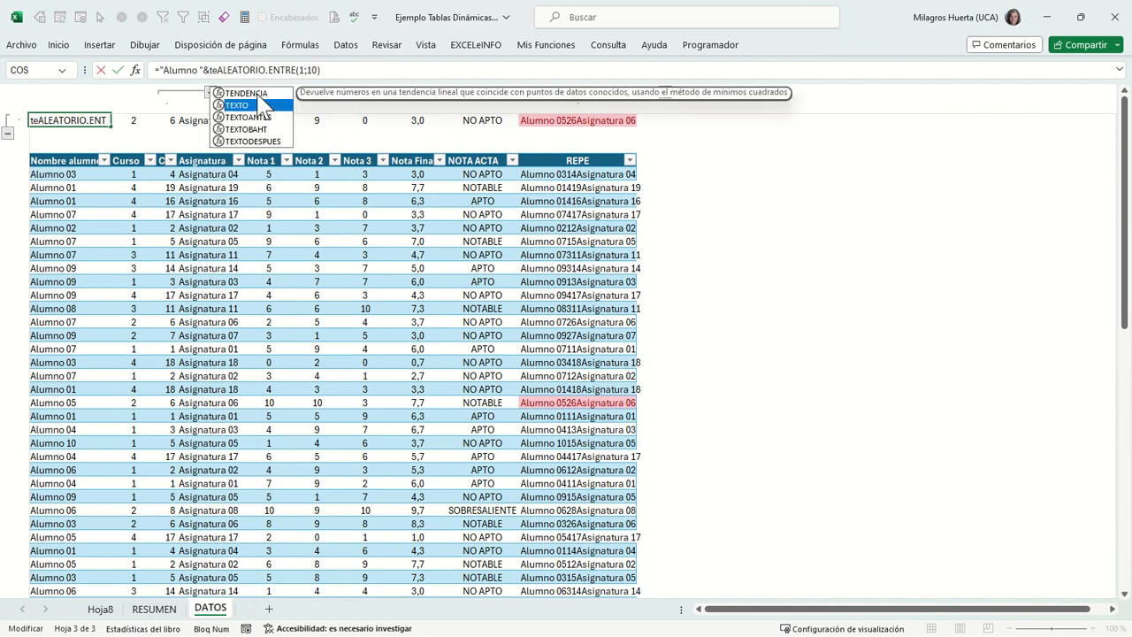
pyautogui.press('Tab')
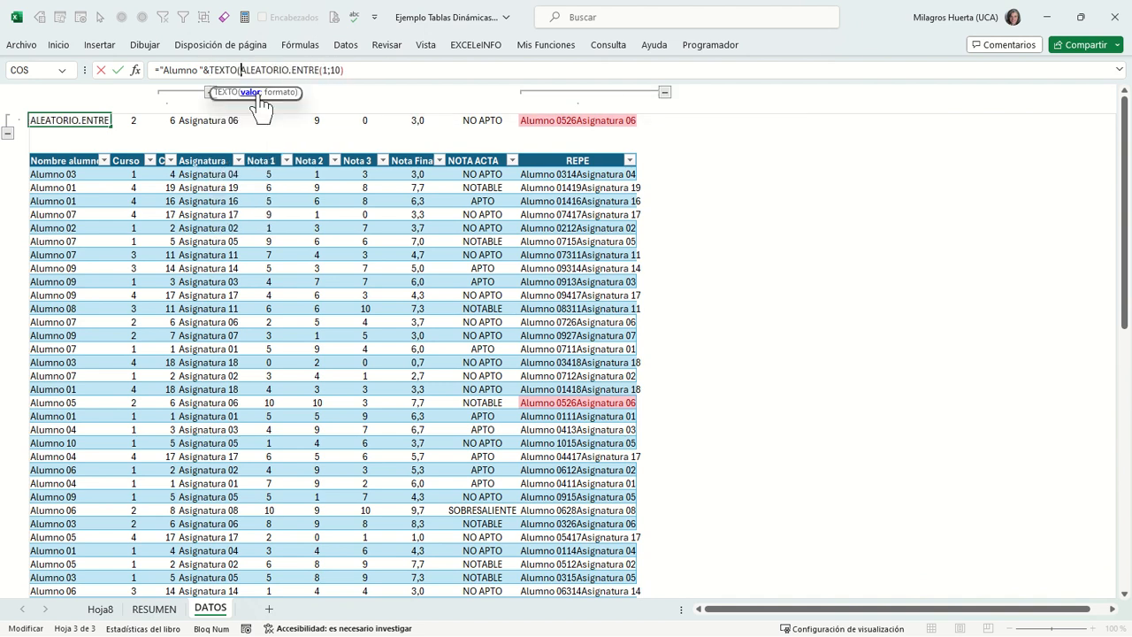
pyautogui.click(367, 77)
pyautogui.write(';')
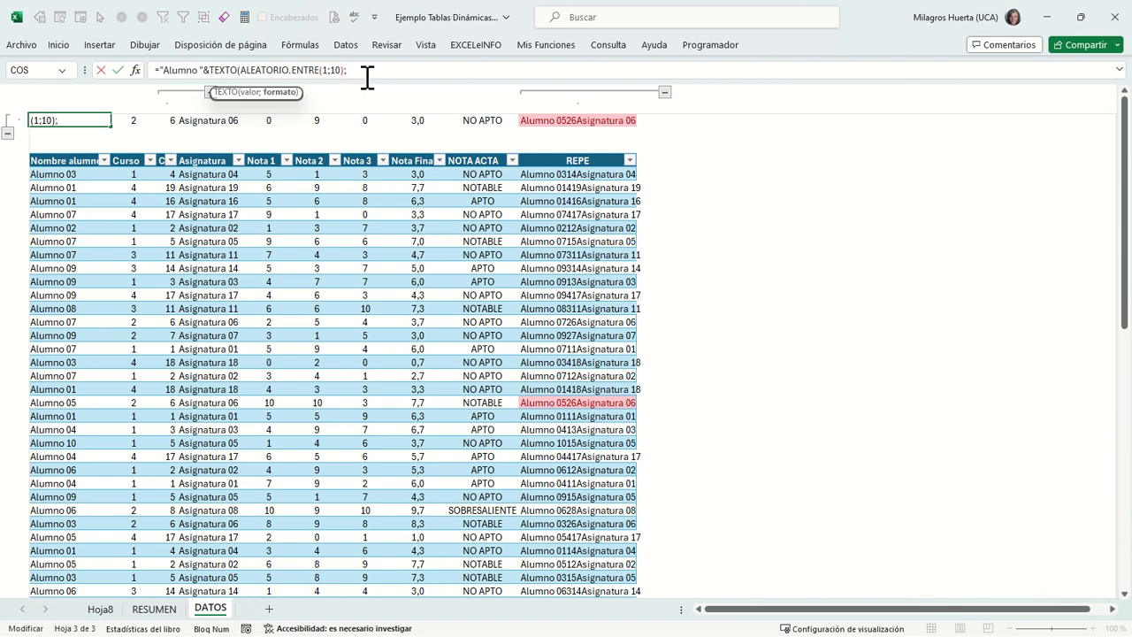
pyautogui.write('"00")')
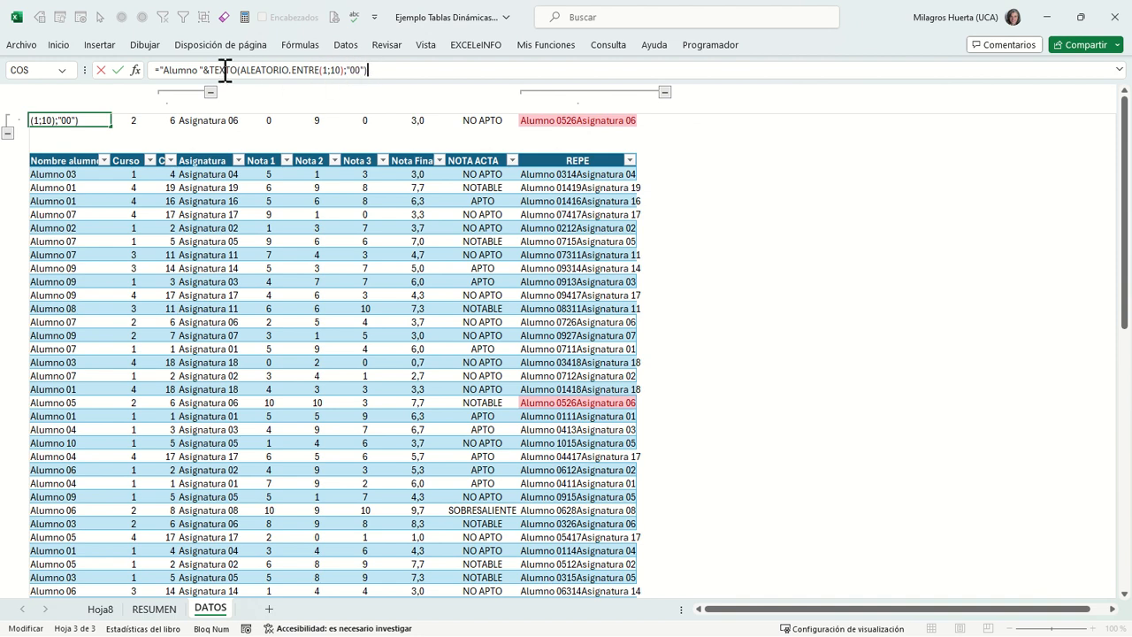
# - Raise the upper limit of the random student number in A1 to 20, and recalculate the sheet several times
pyautogui.click(334, 71)
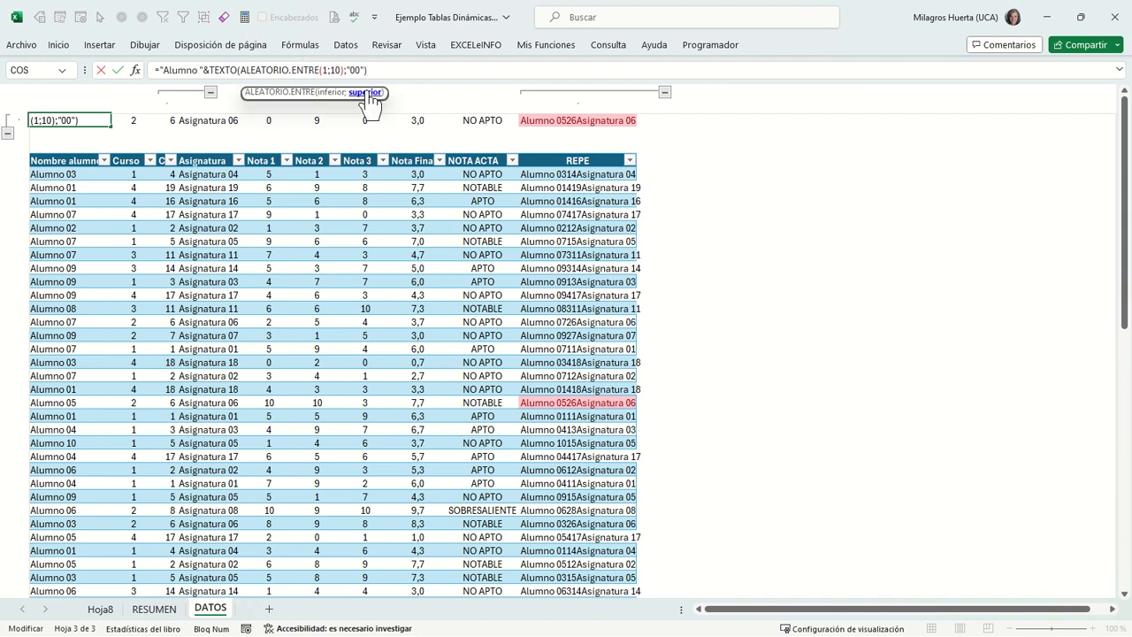
pyautogui.press('Delete')
pyautogui.write('2')
pyautogui.click(327, 70)
pyautogui.hotkey('ctrl', 'Return')
pyautogui.press('F9')
pyautogui.press('F9')
pyautogui.press('F9')
pyautogui.press('F9')
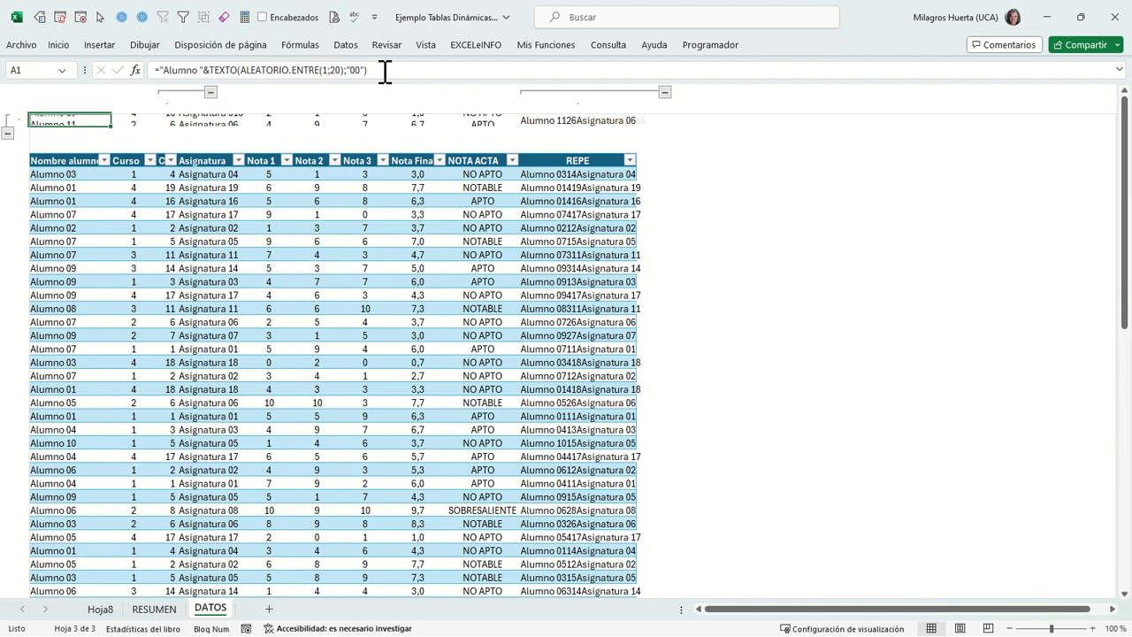
# - Check the Curso and NOTA ACTA formulas in row 1, and set the Nota 1 formula in E1 to =ALEATORIO.ENTRE(4;10)
pyautogui.press('Right')
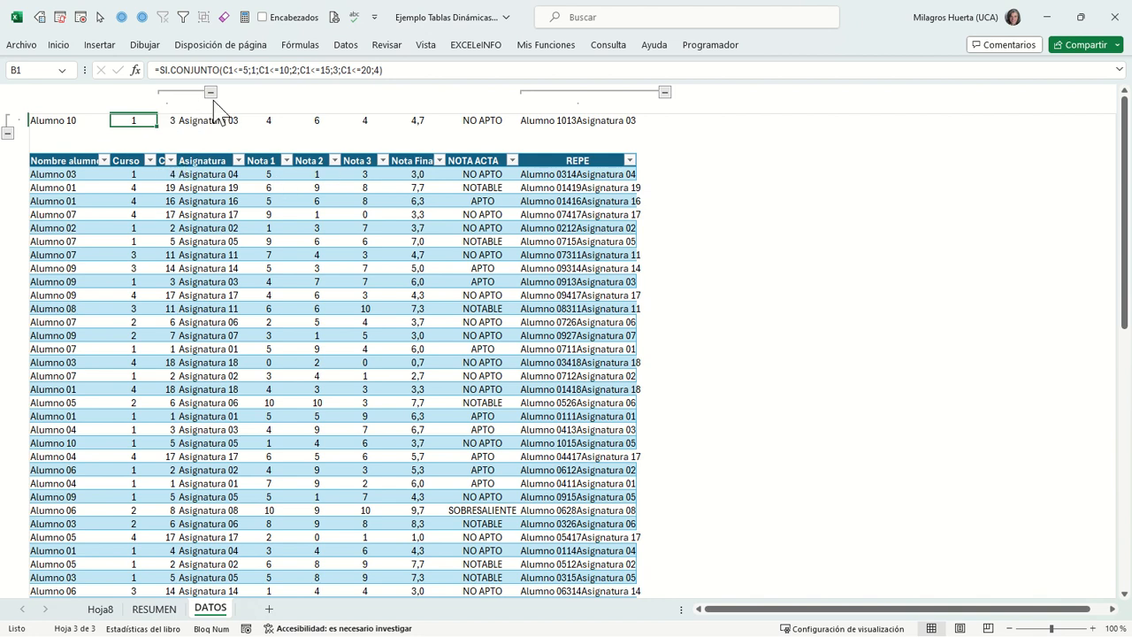
pyautogui.click(478, 118)
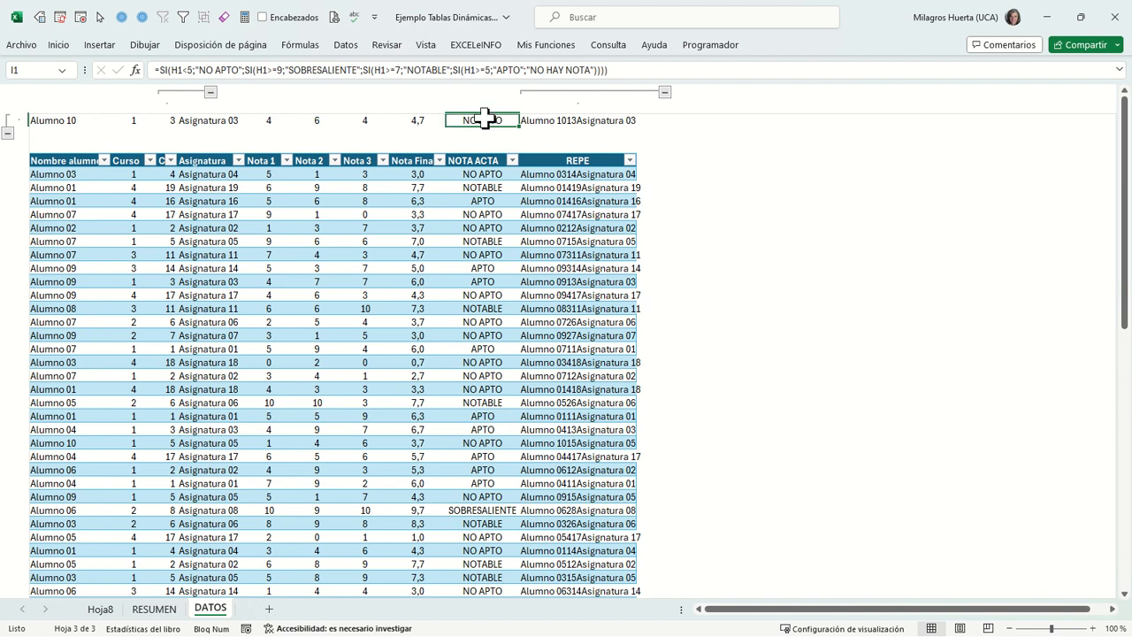
pyautogui.click(268, 122)
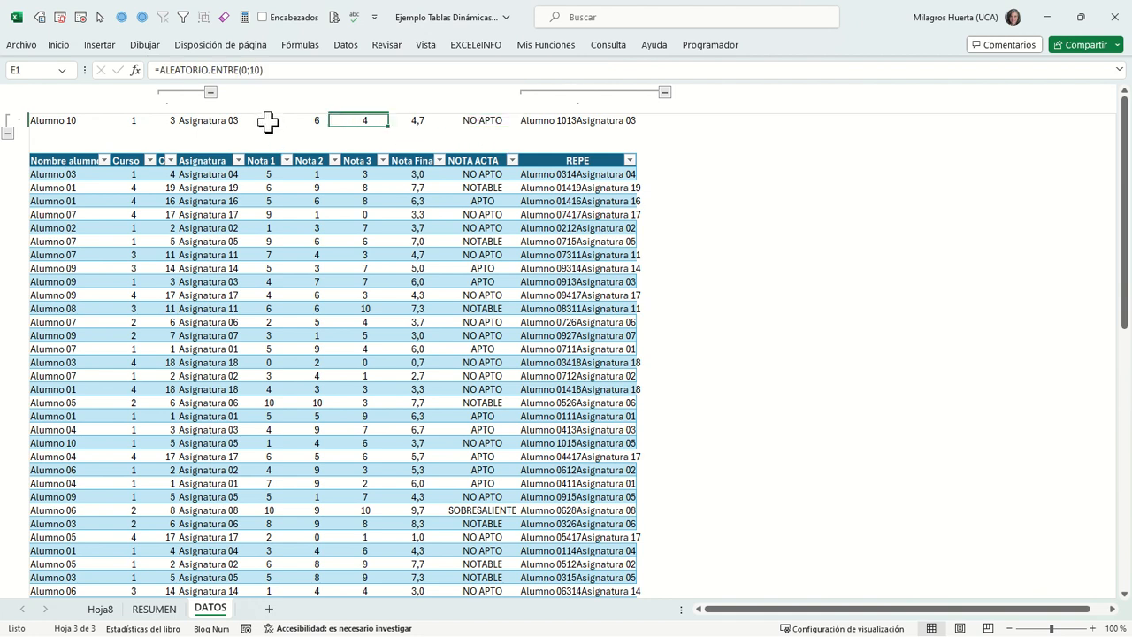
pyautogui.click(243, 70)
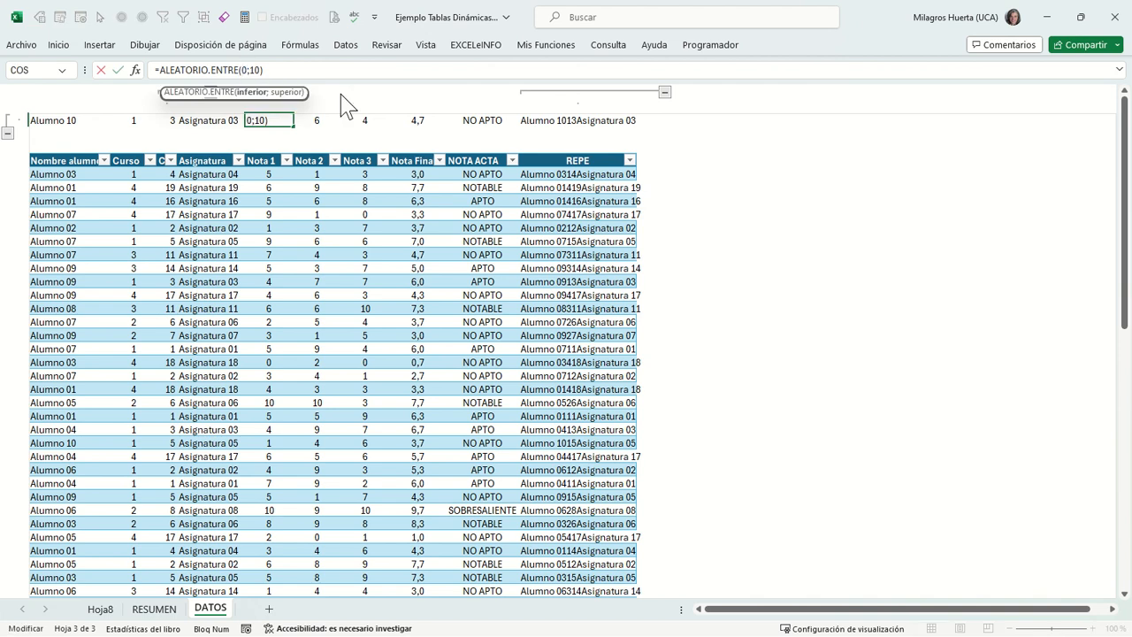
pyautogui.press('BackSpace')
pyautogui.write('4')
pyautogui.press('Return')
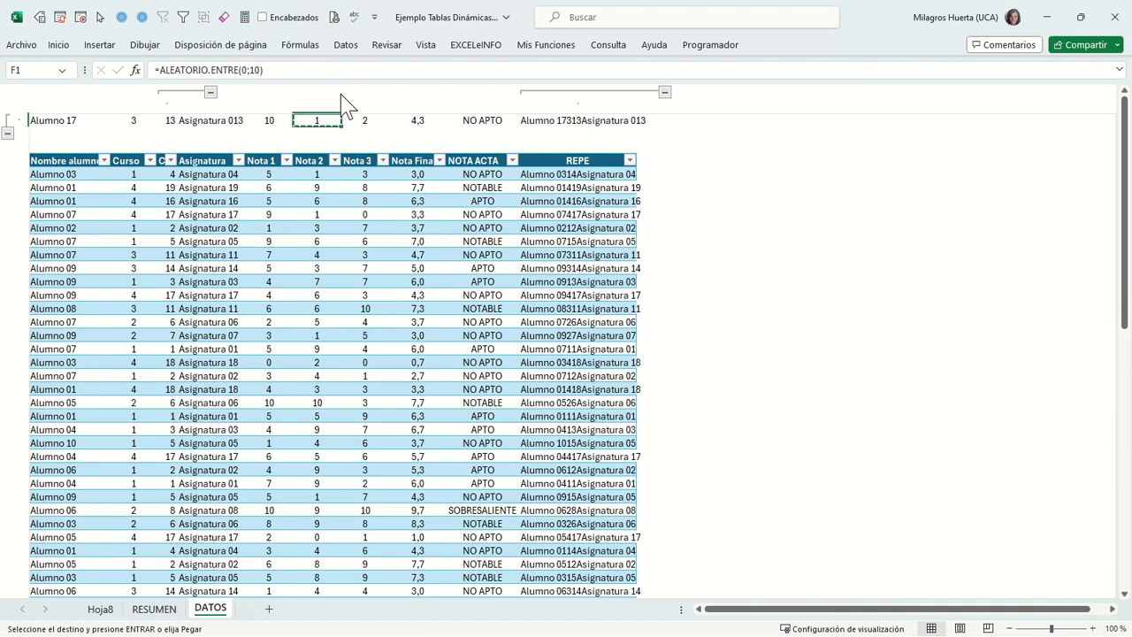
# - Copy the Nota 1 formula from E1 to the Nota 2 and Nota 3 cells, F1 and G1
pyautogui.press('Escape')
pyautogui.hotkey('ctrl', 'c')
pyautogui.press('Right')
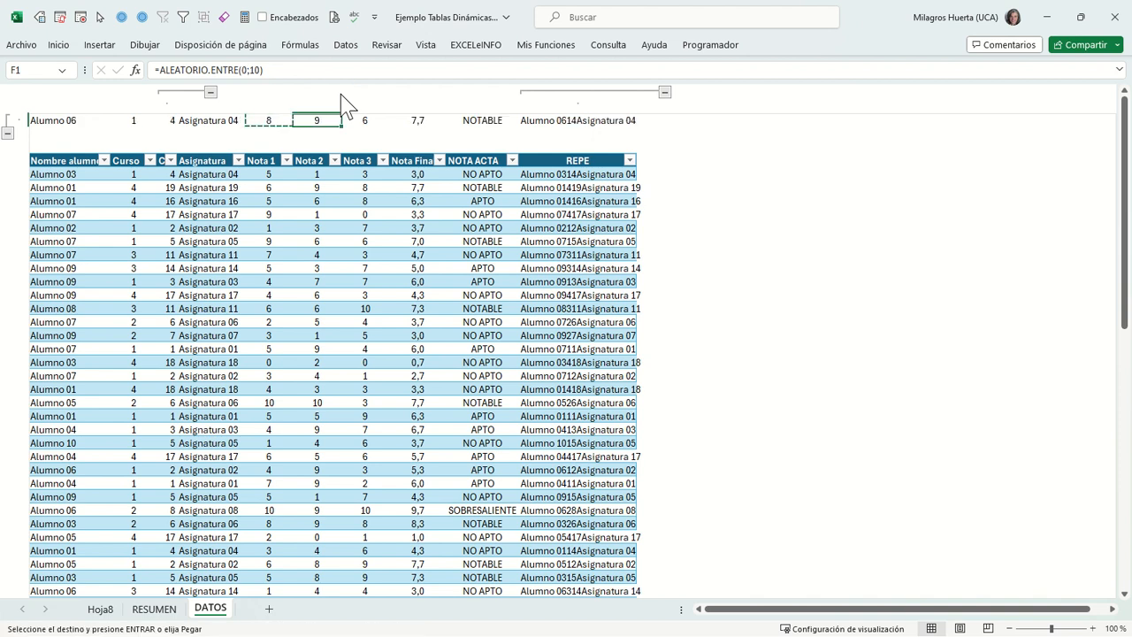
pyautogui.hotkey('ctrl', 'v')
pyautogui.press('Right')
pyautogui.hotkey('ctrl', 'v')
pyautogui.press('Right')
pyautogui.press('Left')
pyautogui.press('Left')
pyautogui.press('Left')
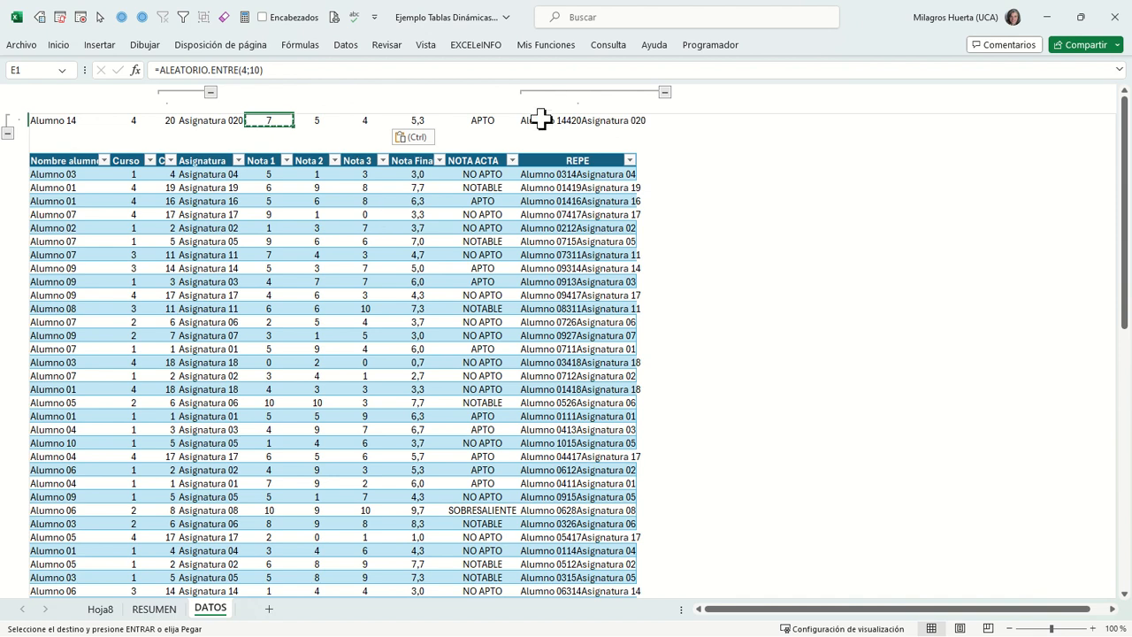
# - Inspect the NOTA ACTA formula in I1 and recalculate the sheet repeatedly to test the random grades
pyautogui.click(482, 121)
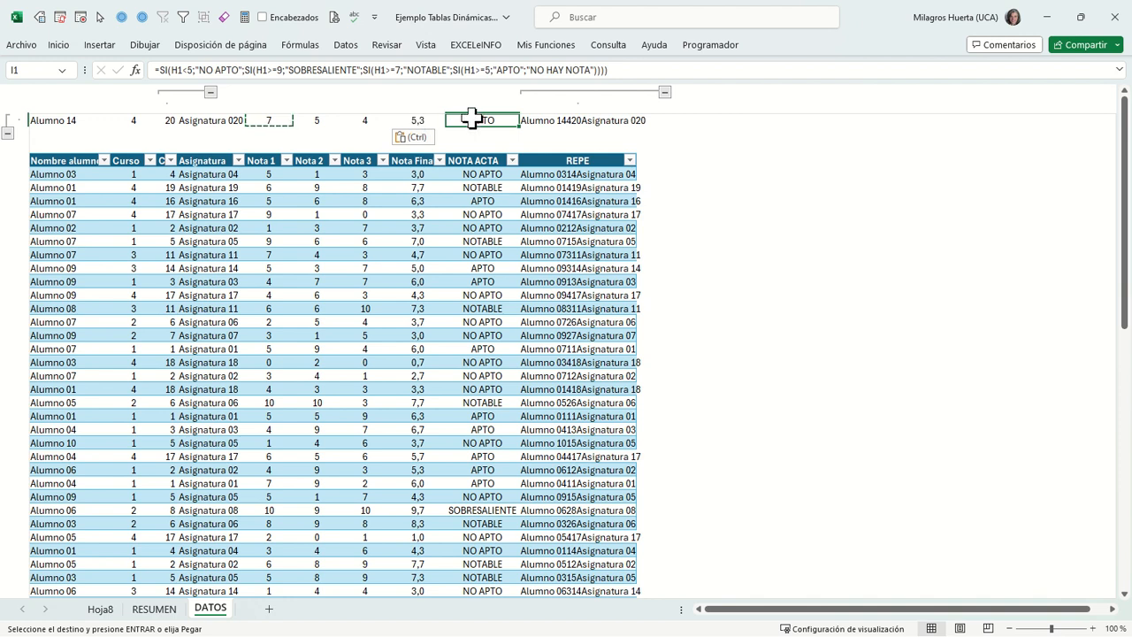
pyautogui.press('Escape')
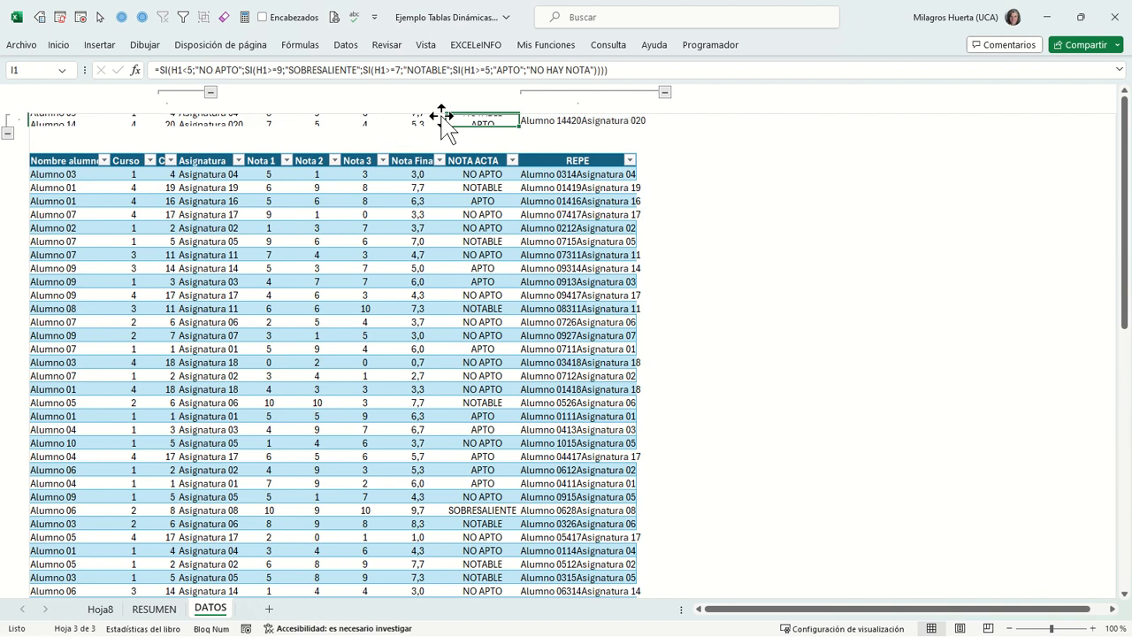
pyautogui.press('F9')
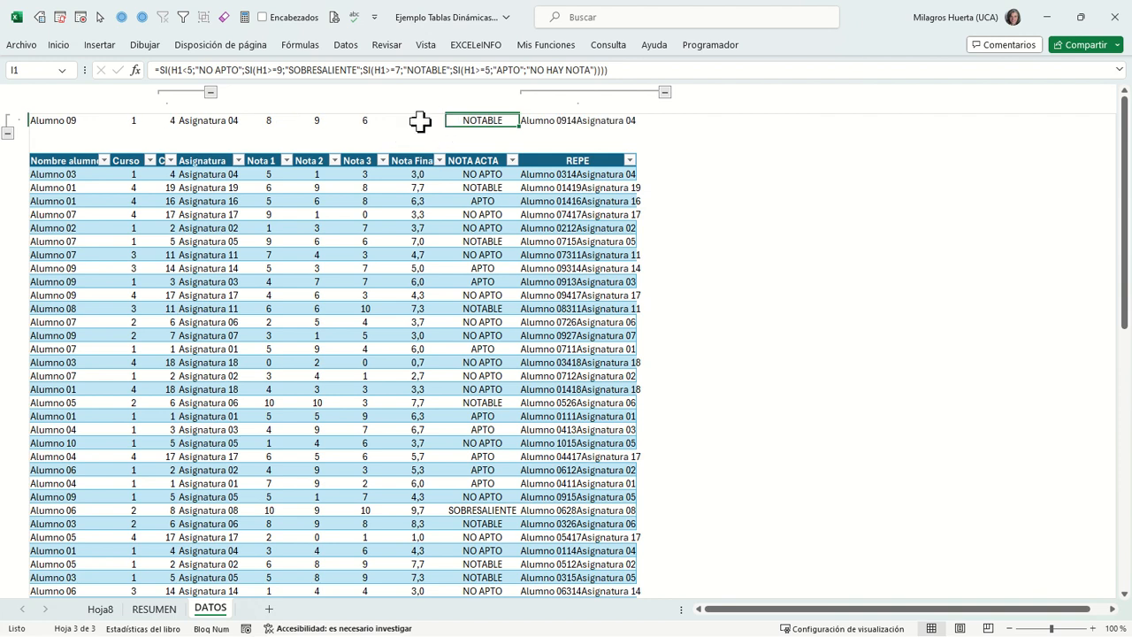
pyautogui.press('F9')
pyautogui.press('F9')
pyautogui.press('F9')
pyautogui.press('F9')
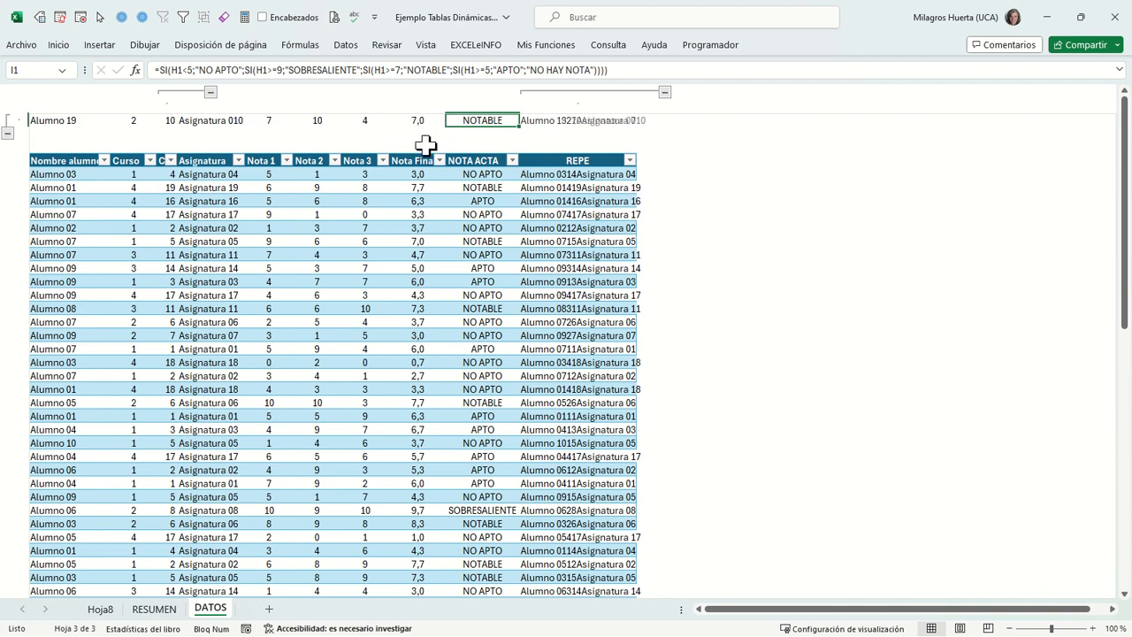
# - Recalculate the sheet and check the row 1 formulas for Nota 1, Nota 2, Nota 3, the final grade and NOTA ACTA
pyautogui.press('F9')
pyautogui.press('F9')
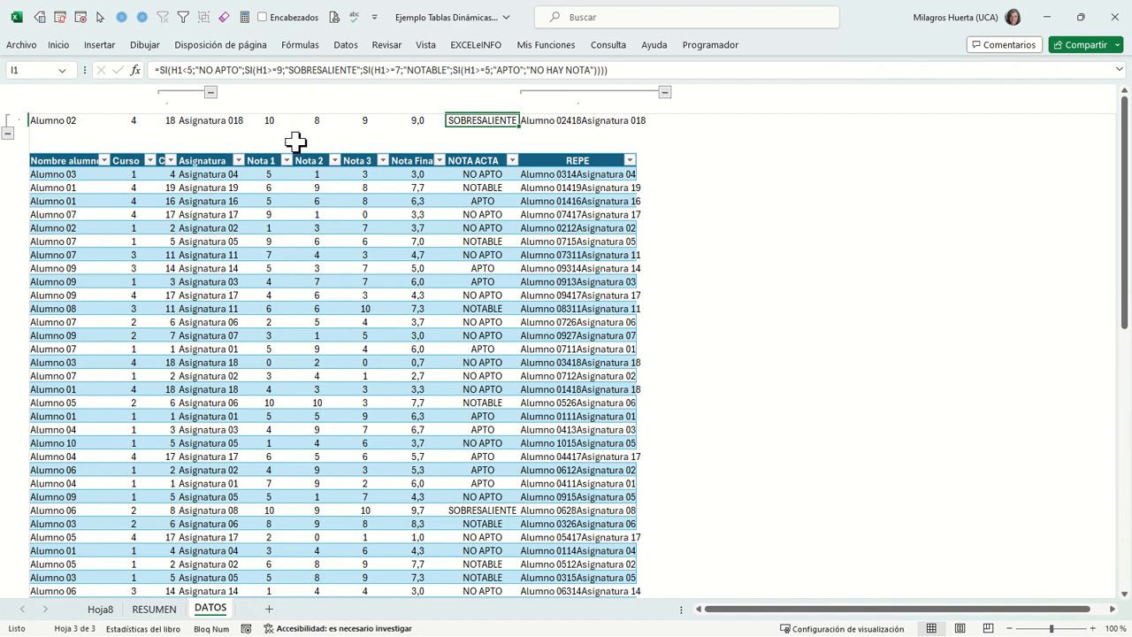
pyautogui.click(269, 124)
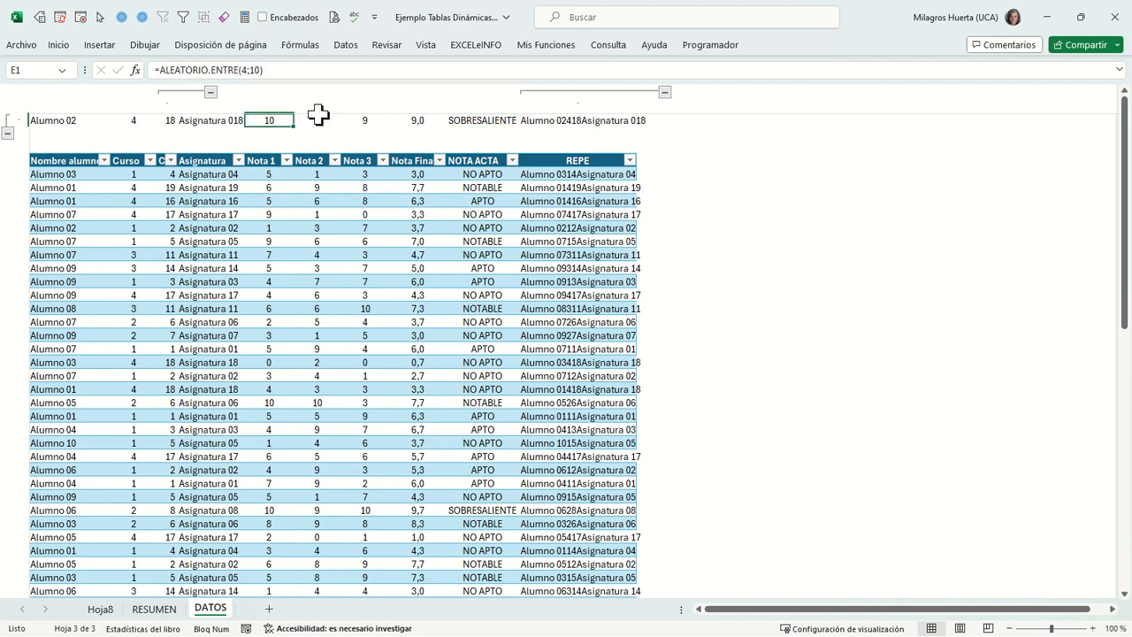
pyautogui.click(320, 120)
pyautogui.click(363, 118)
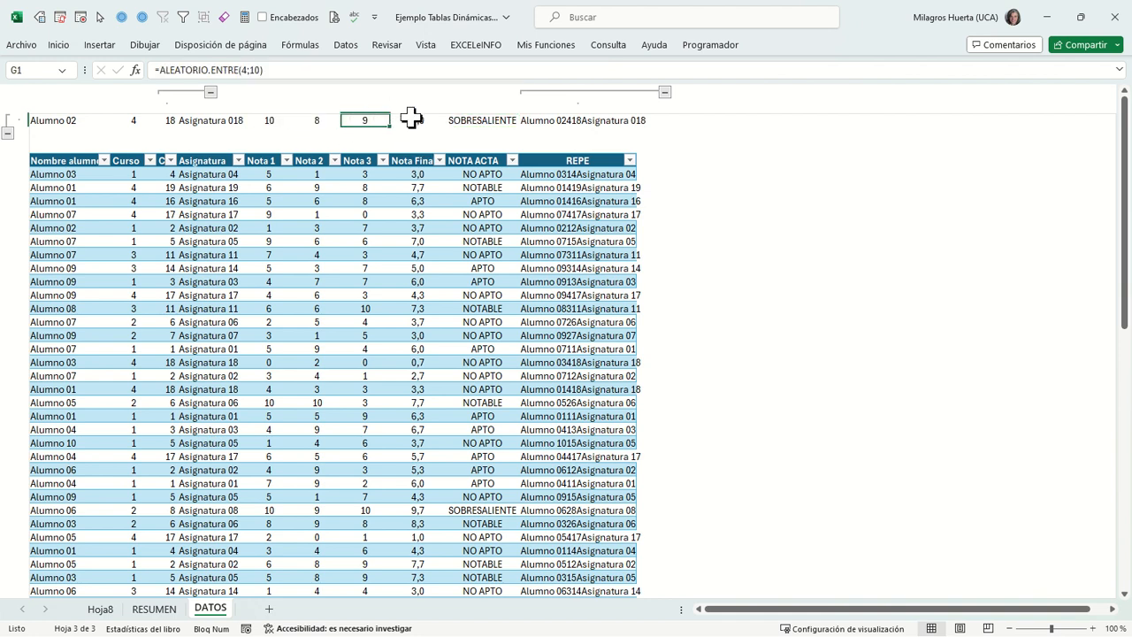
pyautogui.click(417, 119)
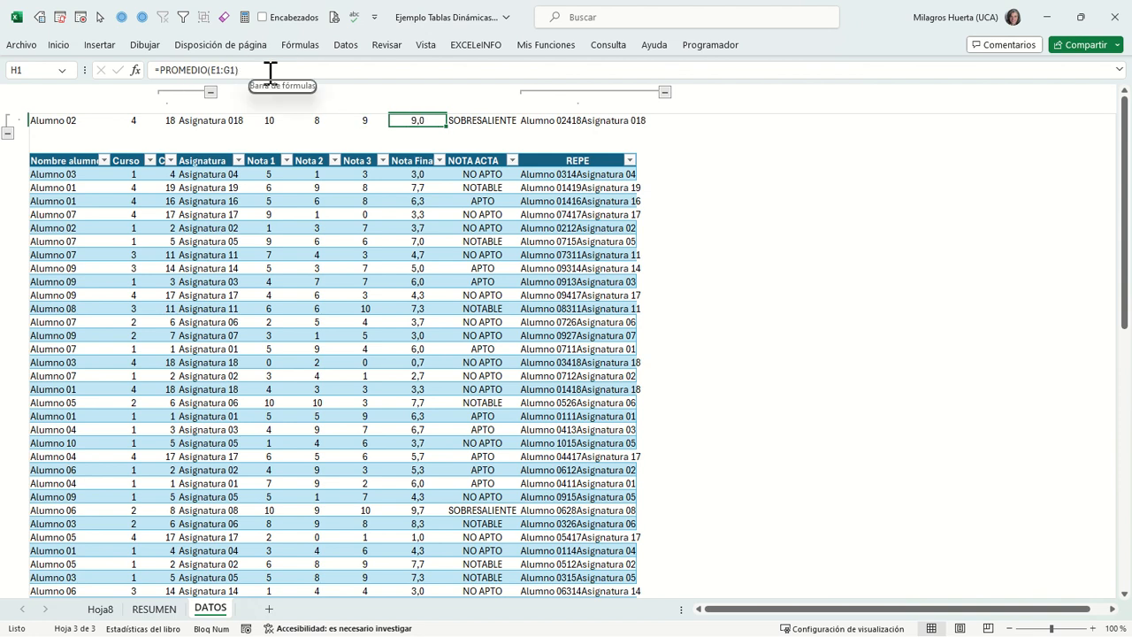
pyautogui.click(465, 120)
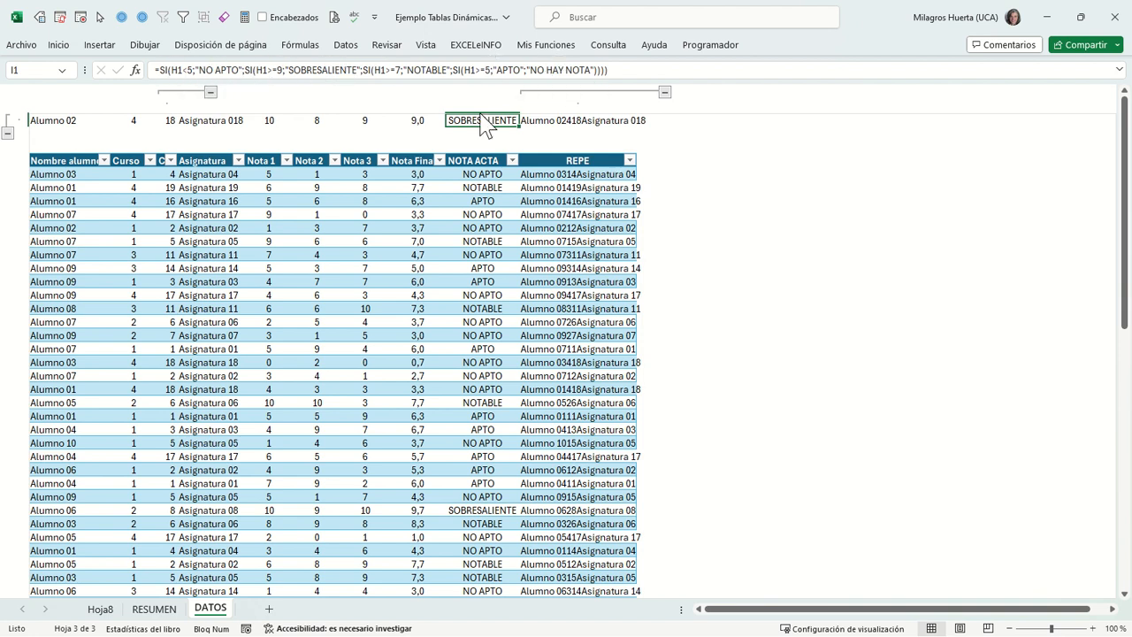
# - Examine each condition and result value of the SI.CONJUNTO formula for Curso in B1, keeping the formula as it is
pyautogui.click(117, 122)
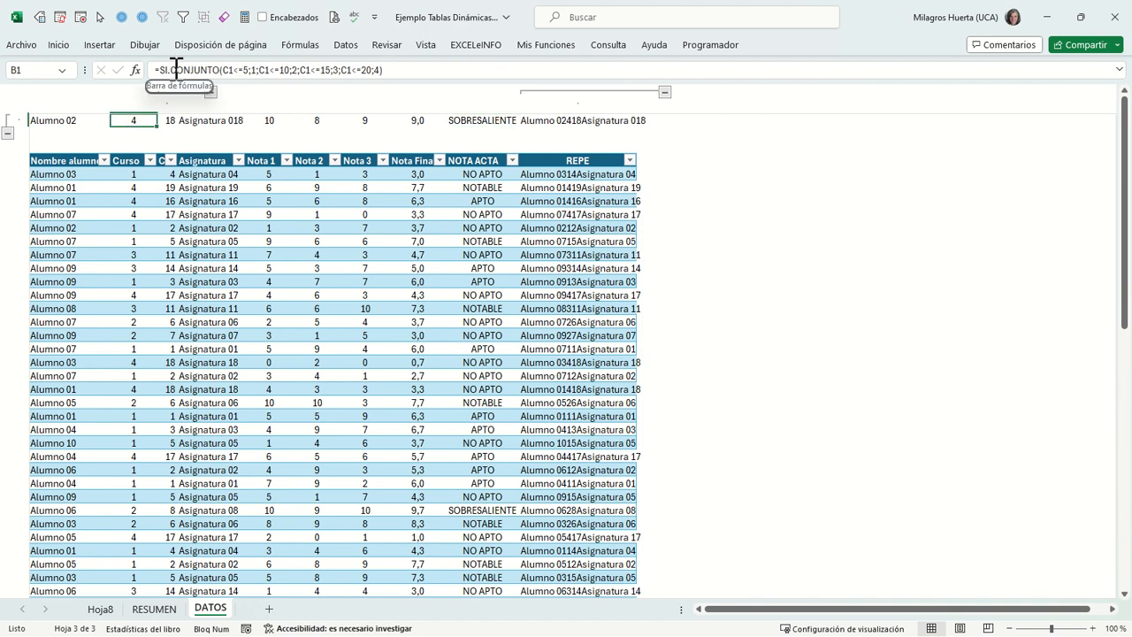
pyautogui.click(228, 68)
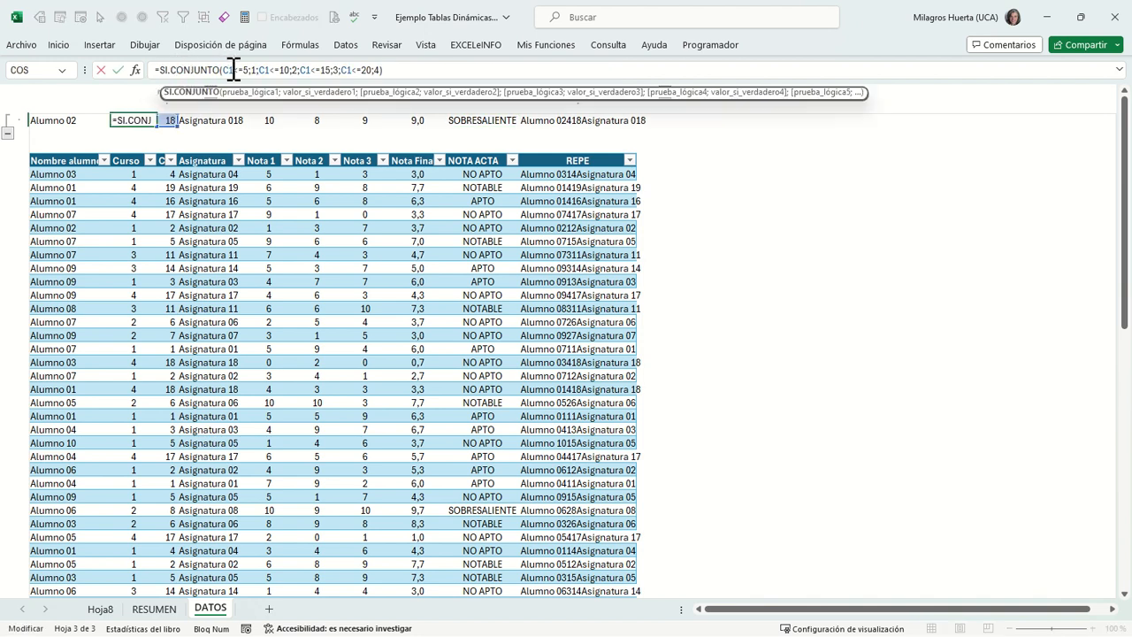
pyautogui.click(232, 70)
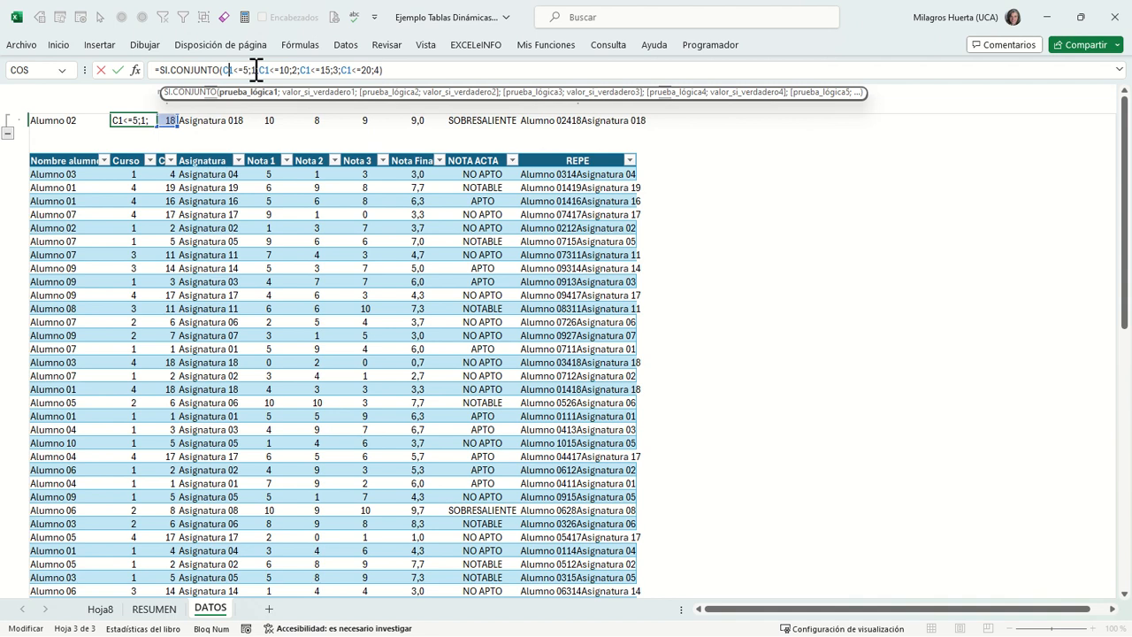
pyautogui.click(255, 70)
pyautogui.click(241, 95)
pyautogui.click(253, 70)
pyautogui.write('1')
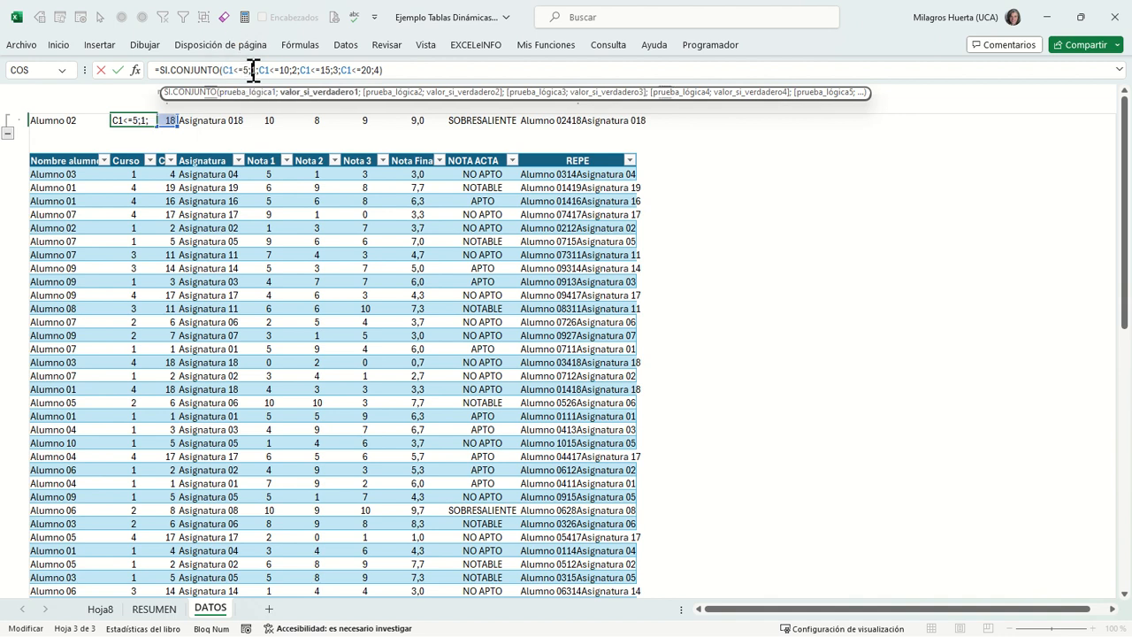
pyautogui.click(323, 95)
pyautogui.click(387, 94)
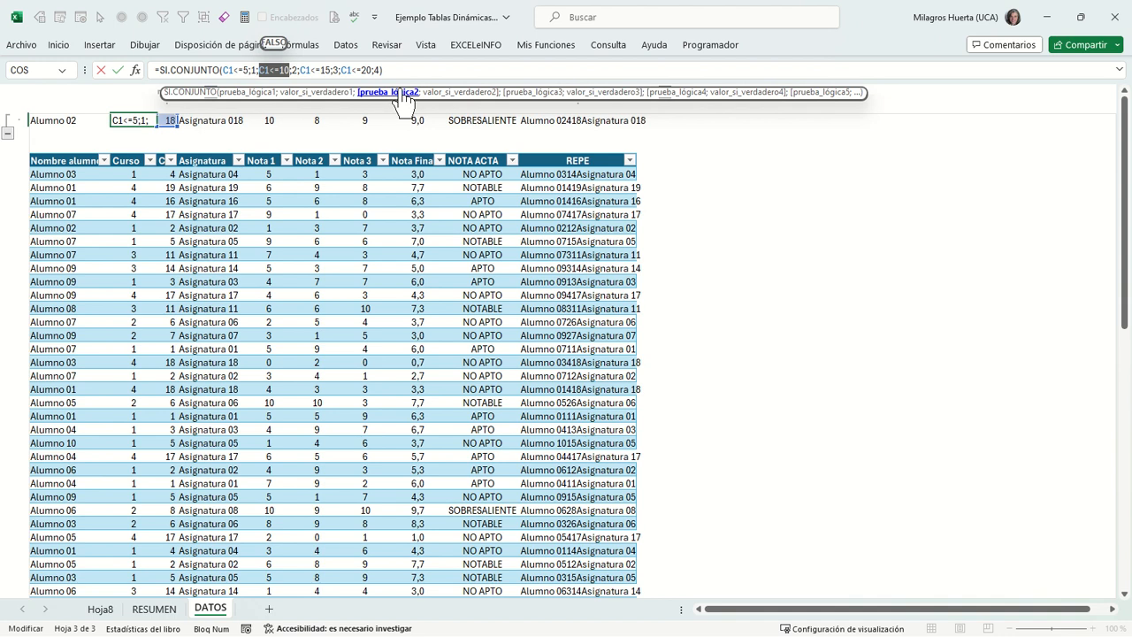
pyautogui.click(435, 92)
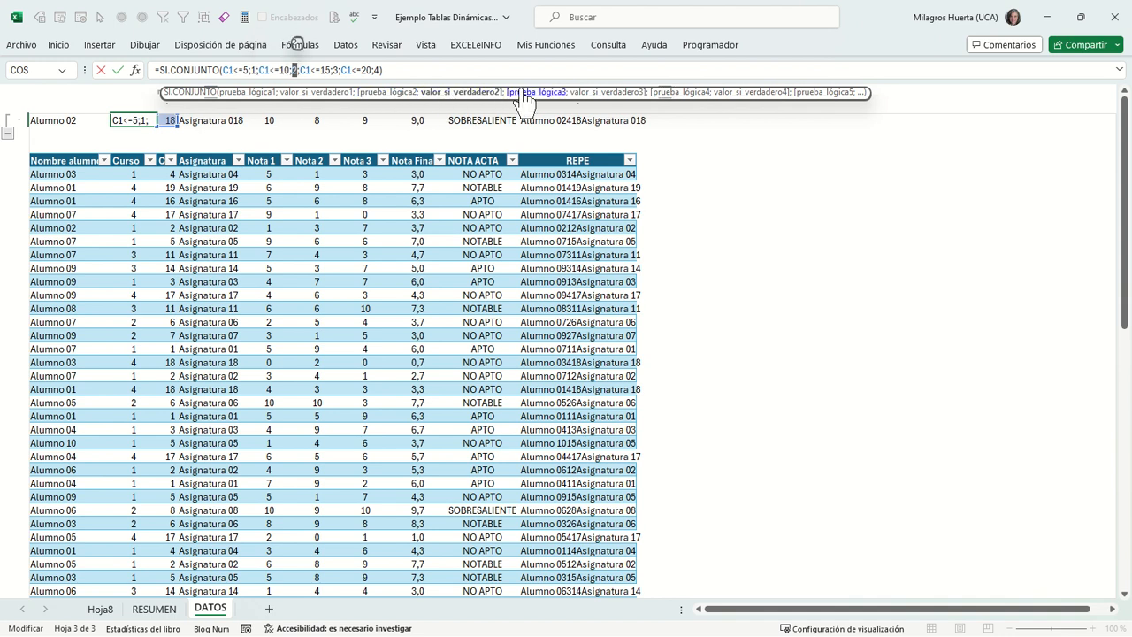
pyautogui.click(523, 92)
pyautogui.click(602, 92)
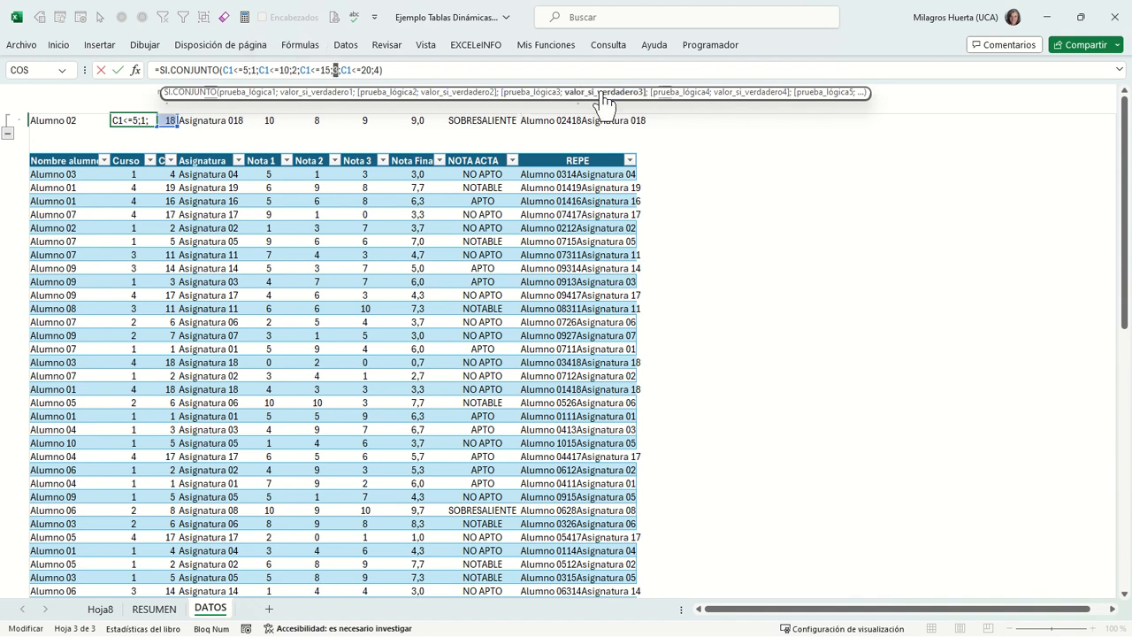
pyautogui.click(678, 94)
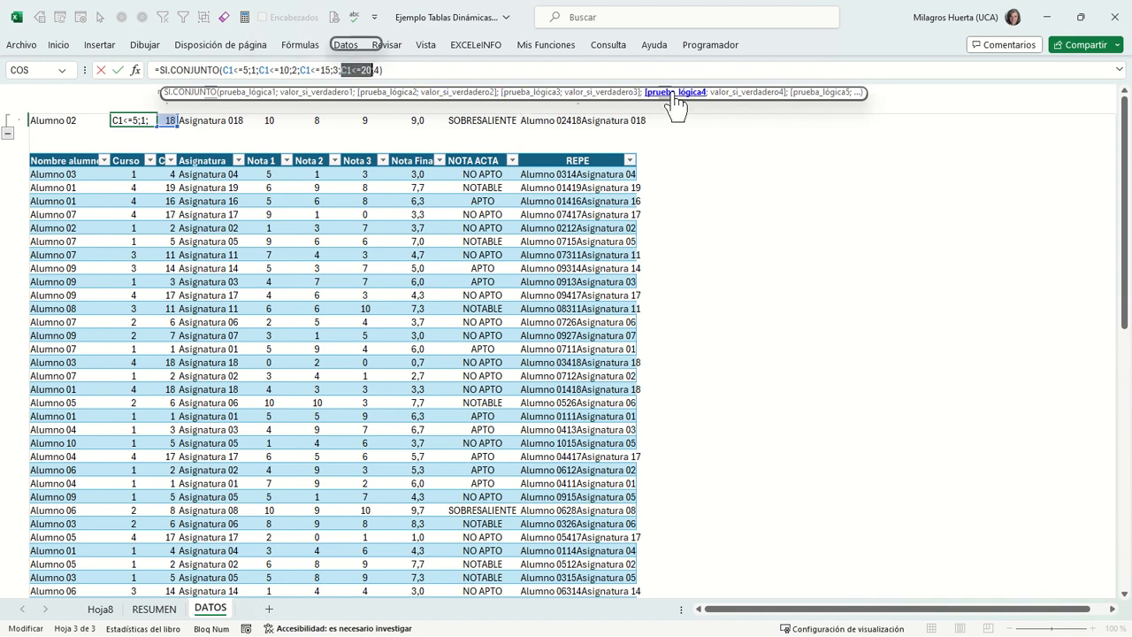
pyautogui.click(737, 94)
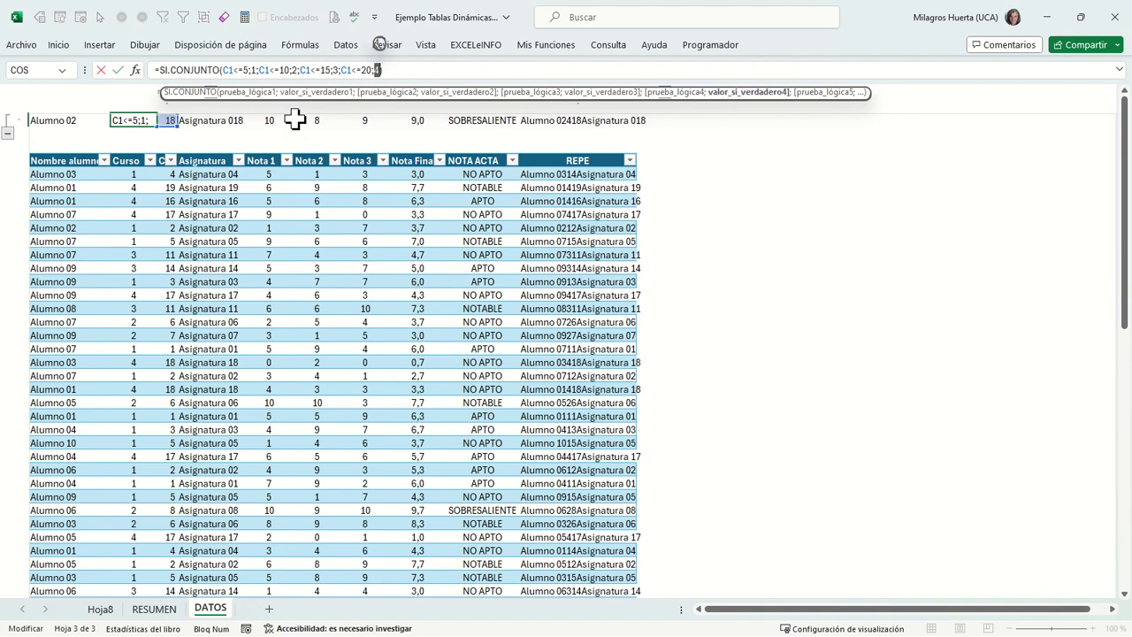
pyautogui.press('Return')
# - Inspect the row 1 formulas for NOTA ACTA, the random subject number in C1 and the Asignatura text in D1
pyautogui.click(468, 119)
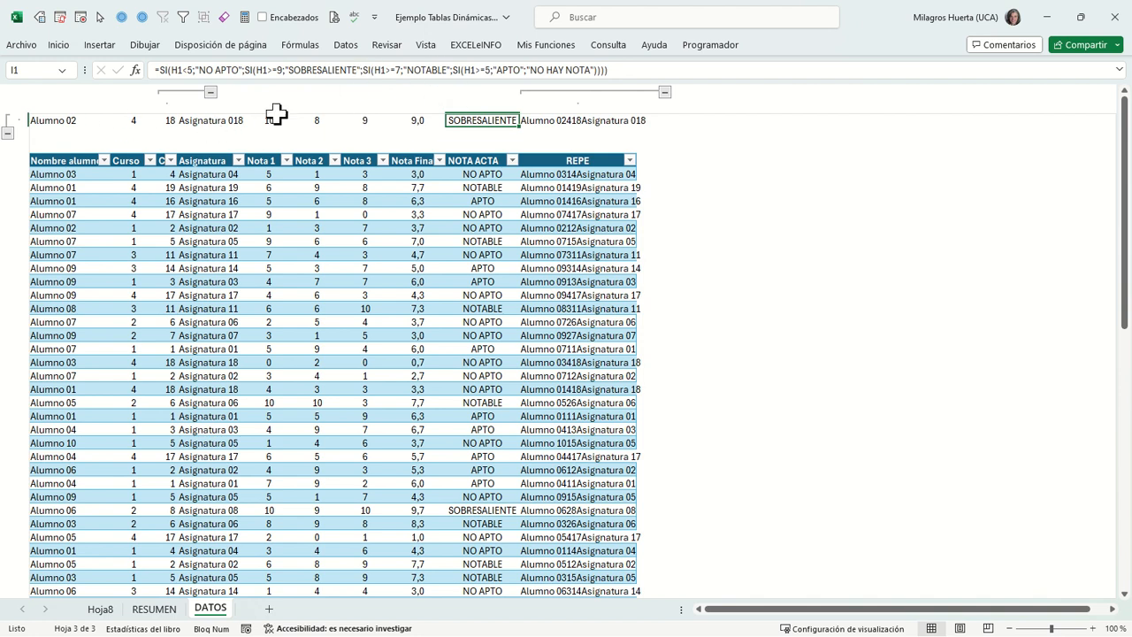
pyautogui.click(162, 121)
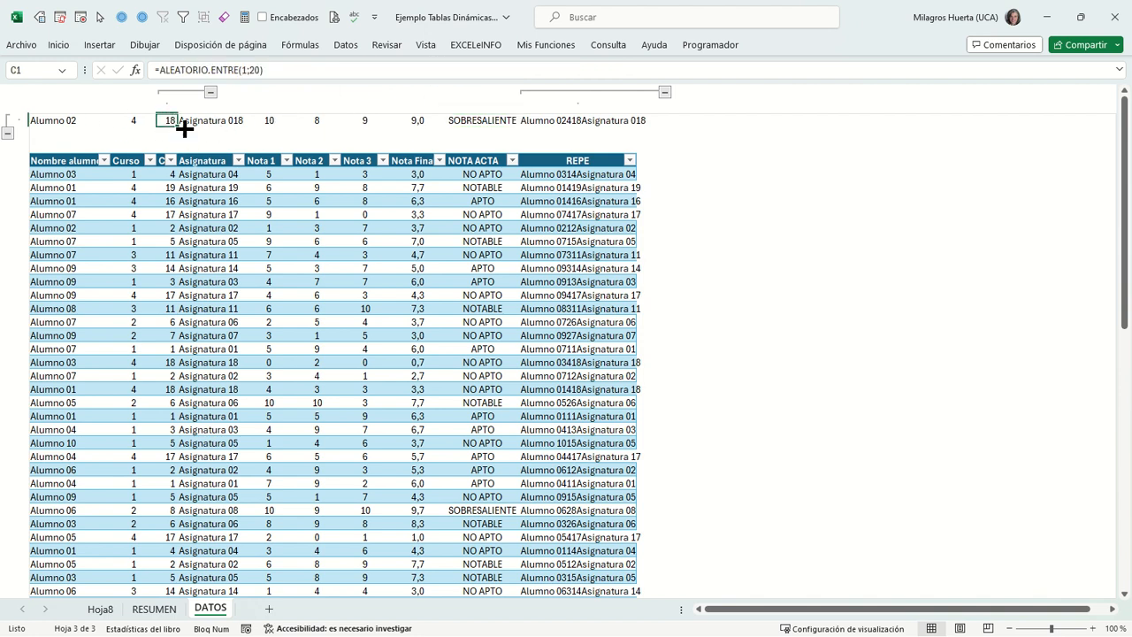
pyautogui.press('Left')
pyautogui.press('Right')
pyautogui.press('Right')
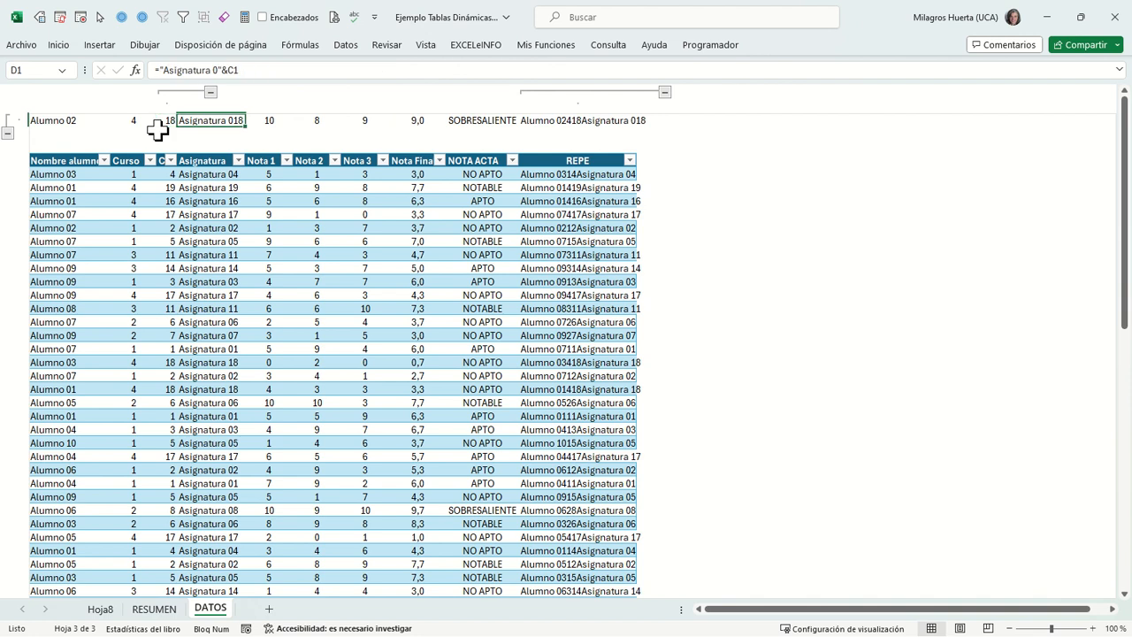
pyautogui.click(213, 70)
pyautogui.press('BackSpace')
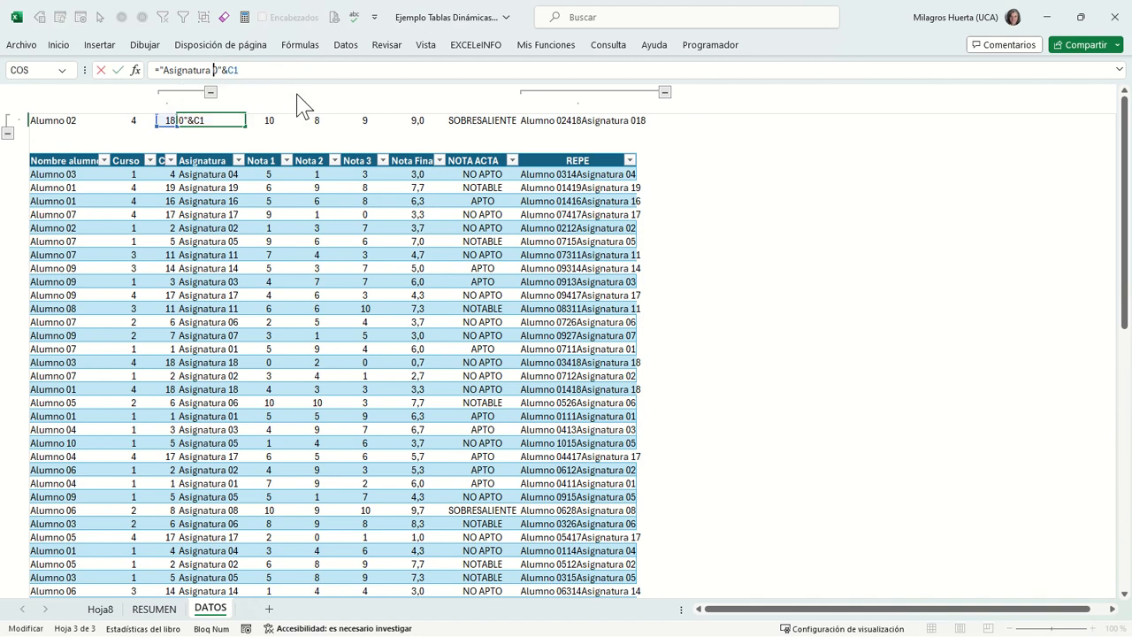
pyautogui.hotkey('ctrl', 'Return')
pyautogui.press('Left')
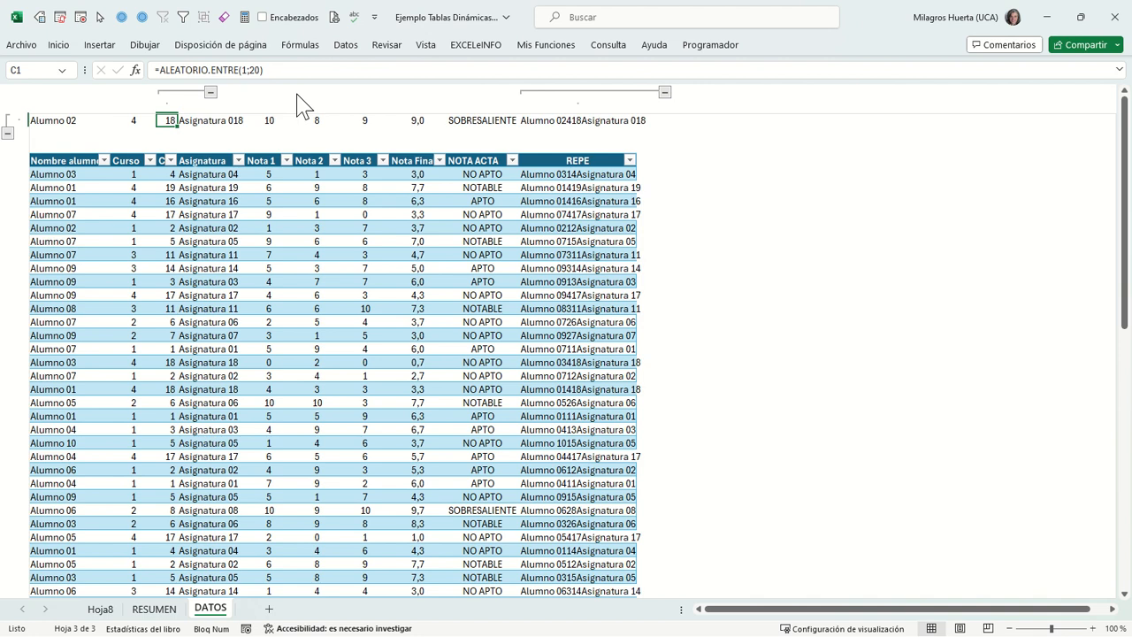
pyautogui.press('Right')
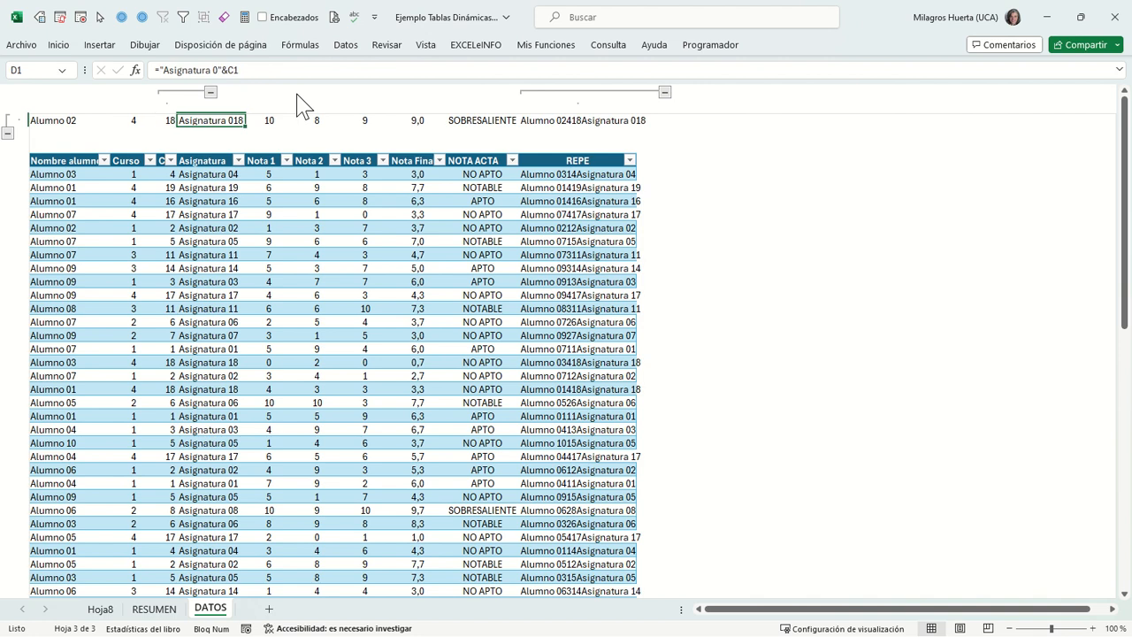
# - Set the Asignatura formula in D1 to ="Asignatura "&TEXTO(C1;"00")
pyautogui.click(217, 70)
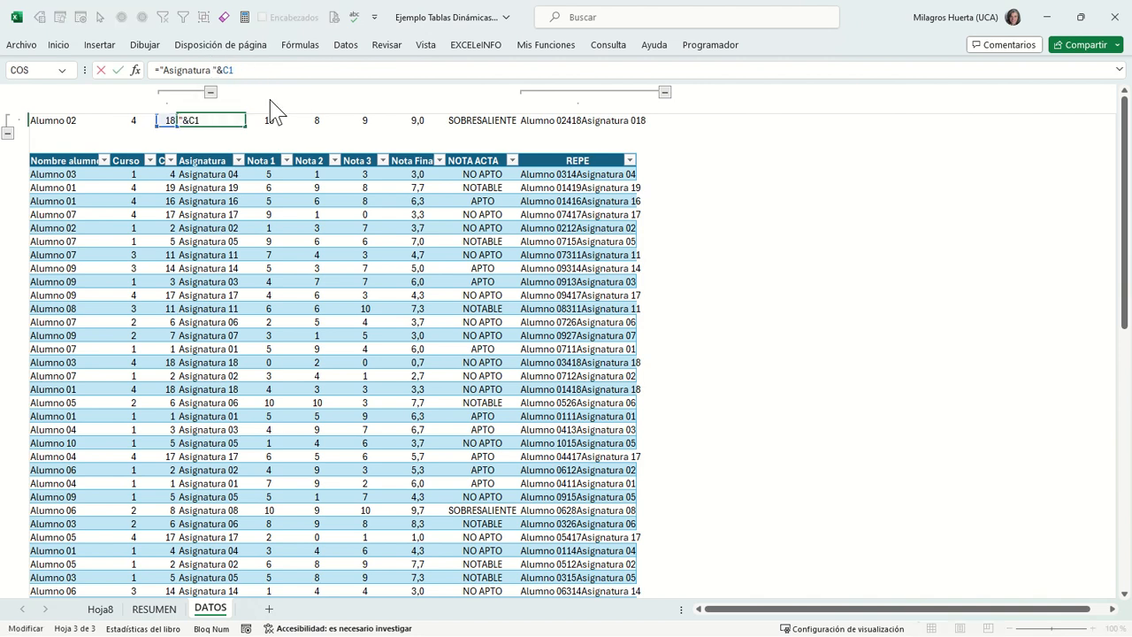
pyautogui.write('te')
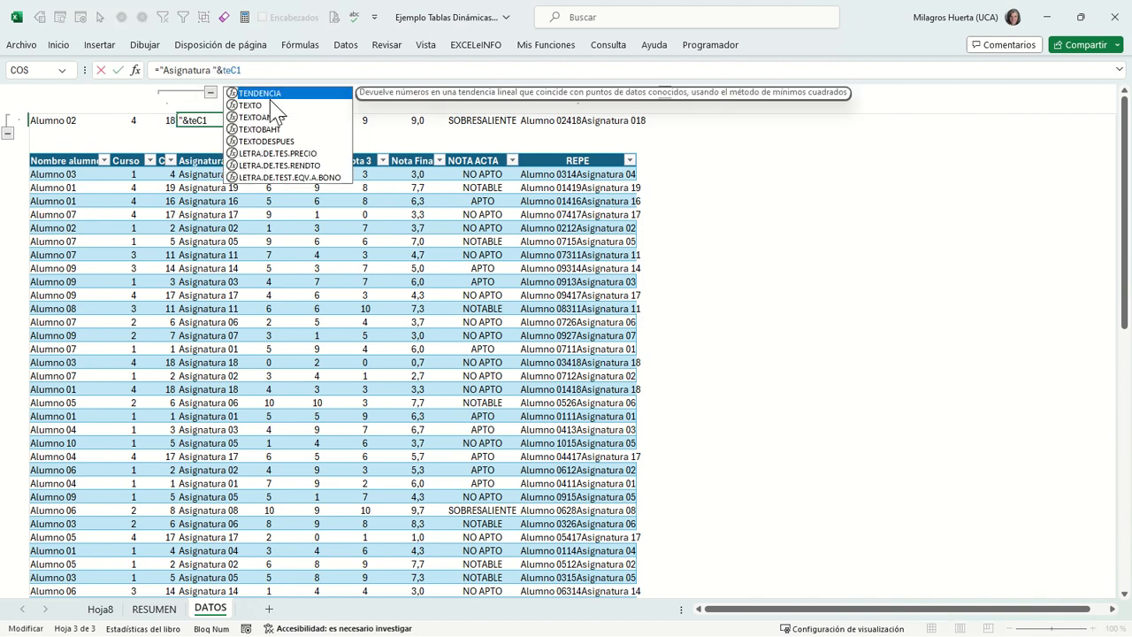
pyautogui.doubleClick(270, 102)
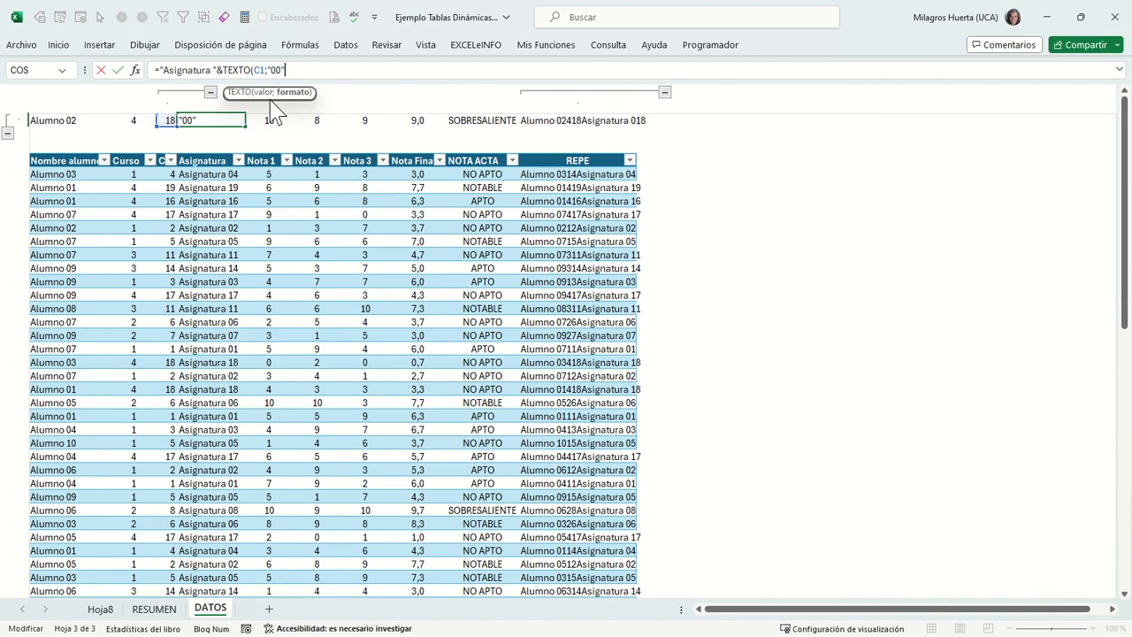
pyautogui.write(';"00"')
pyautogui.press('Return')
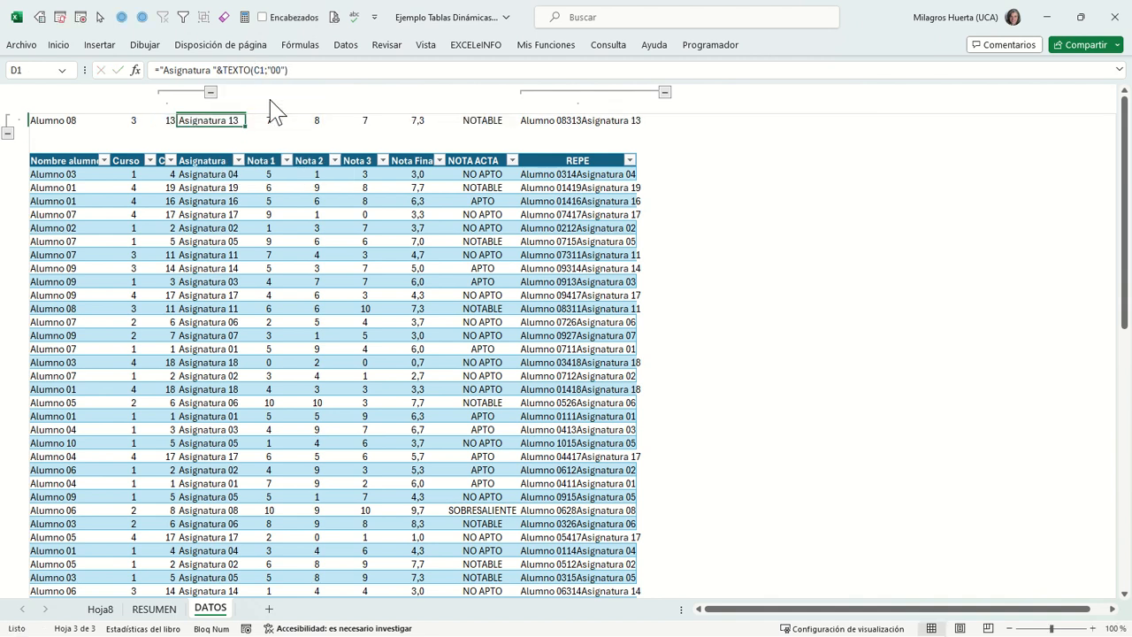
# - Recalculate the sheet several times to test the two-digit numbering of the subject in D1
pyautogui.press('F9')
pyautogui.press('F9')
pyautogui.press('F9')
pyautogui.press('F9')
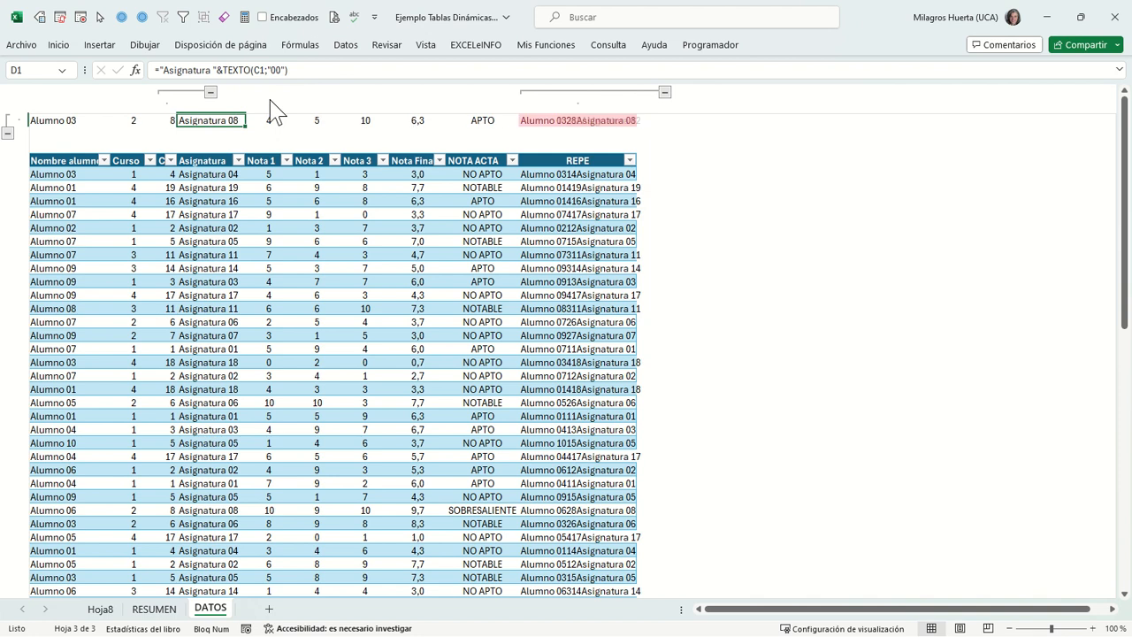
pyautogui.press('F9')
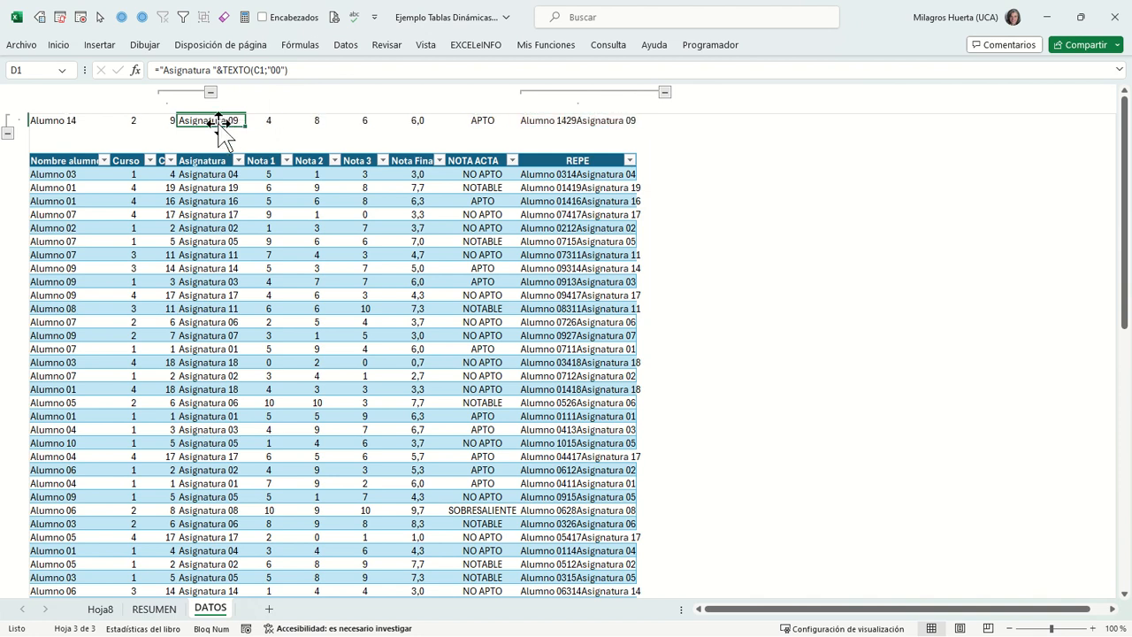
# - Go through the generated record in row 1 cell by cell, from the student name in A1 to the REPE formula in J1
pyautogui.press('Left')
pyautogui.press('Left')
pyautogui.press('Left')
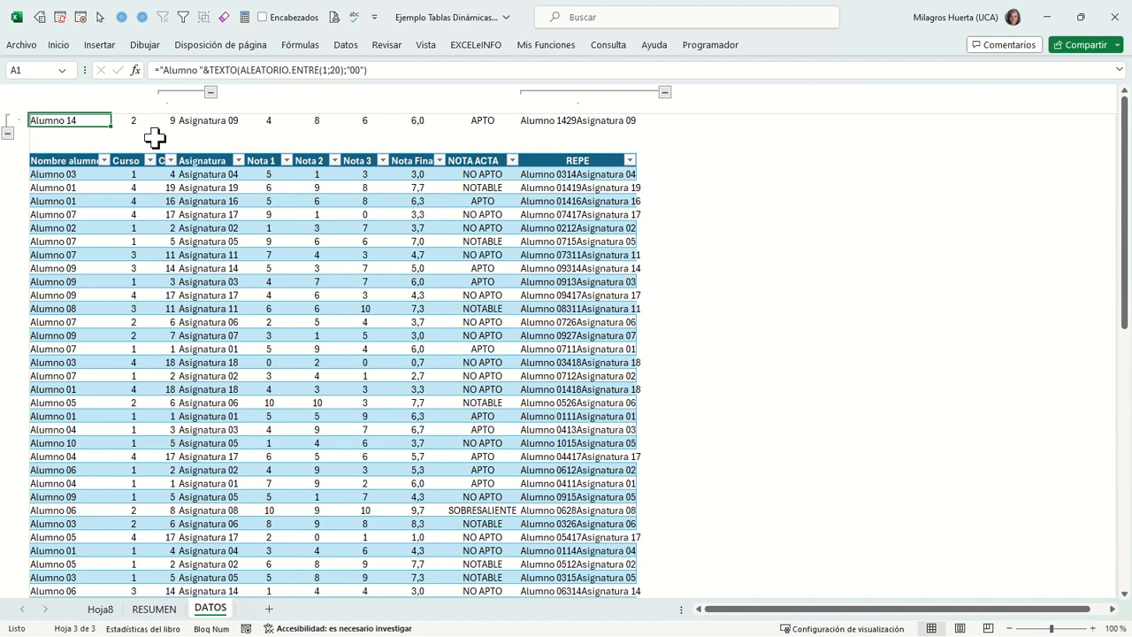
pyautogui.hotkey('shift', 'Right')
pyautogui.hotkey('shift', 'Right')
pyautogui.hotkey('shift', 'Right')
pyautogui.hotkey('shift', 'Right')
pyautogui.hotkey('shift', 'Right')
pyautogui.hotkey('shift', 'Right')
pyautogui.hotkey('shift', 'Right')
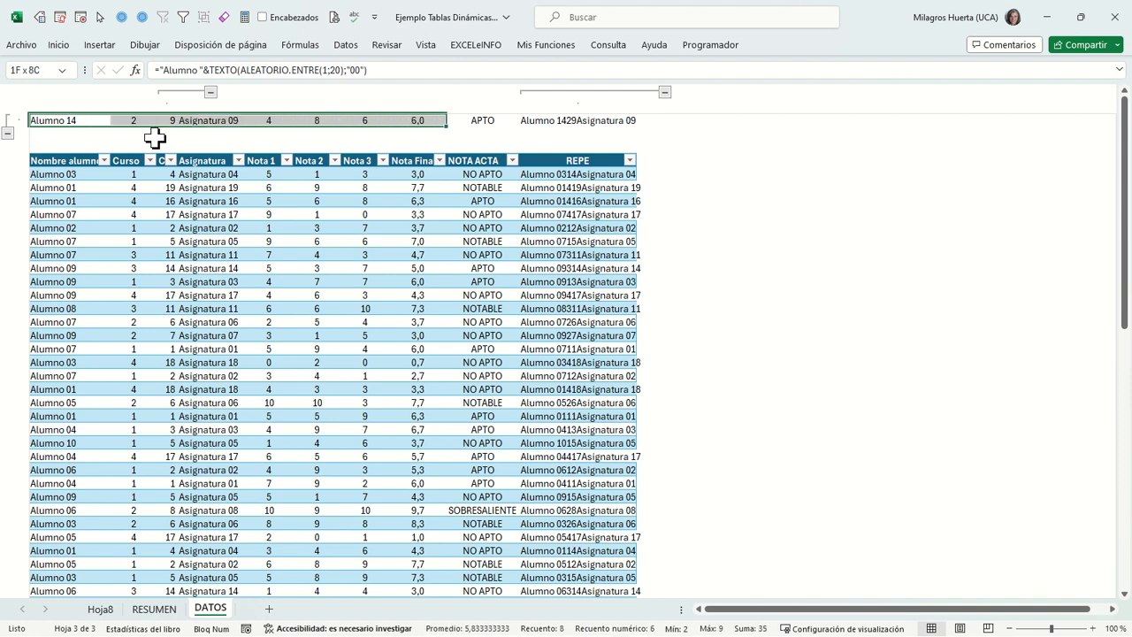
pyautogui.press('Right')
pyautogui.press('Right')
pyautogui.press('Right')
pyautogui.press('Right')
pyautogui.press('Right')
pyautogui.press('Right')
pyautogui.press('Right')
pyautogui.press('Right')
pyautogui.press('Right')
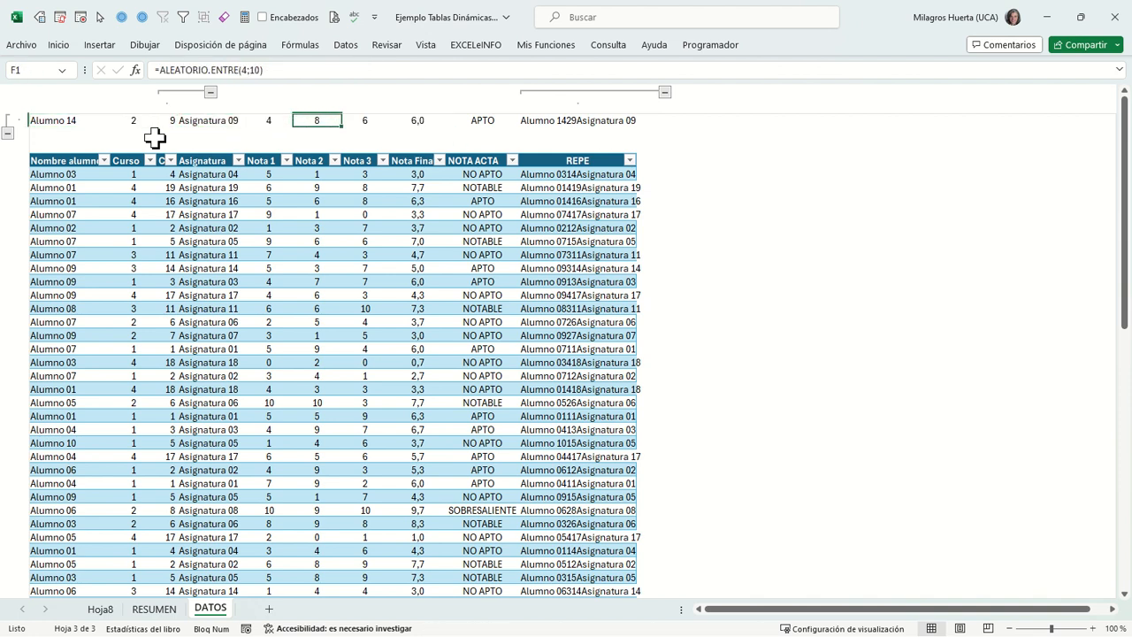
pyautogui.press('Left')
pyautogui.press('Left')
pyautogui.press('Left')
pyautogui.press('Left')
pyautogui.press('Left')
pyautogui.press('Left')
pyautogui.press('Left')
pyautogui.press('Left')
pyautogui.press('Left')
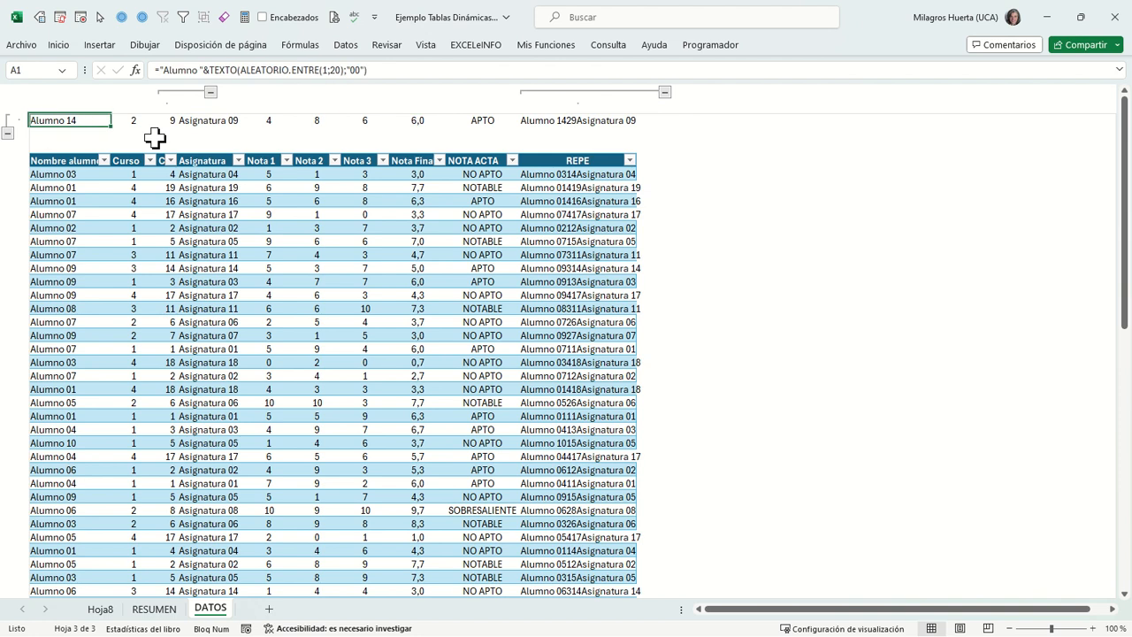
pyautogui.press('Right')
pyautogui.press('Right')
pyautogui.press('Right')
pyautogui.press('Right')
pyautogui.press('Right')
pyautogui.press('Right')
pyautogui.press('Right')
pyautogui.press('Right')
pyautogui.press('Right')
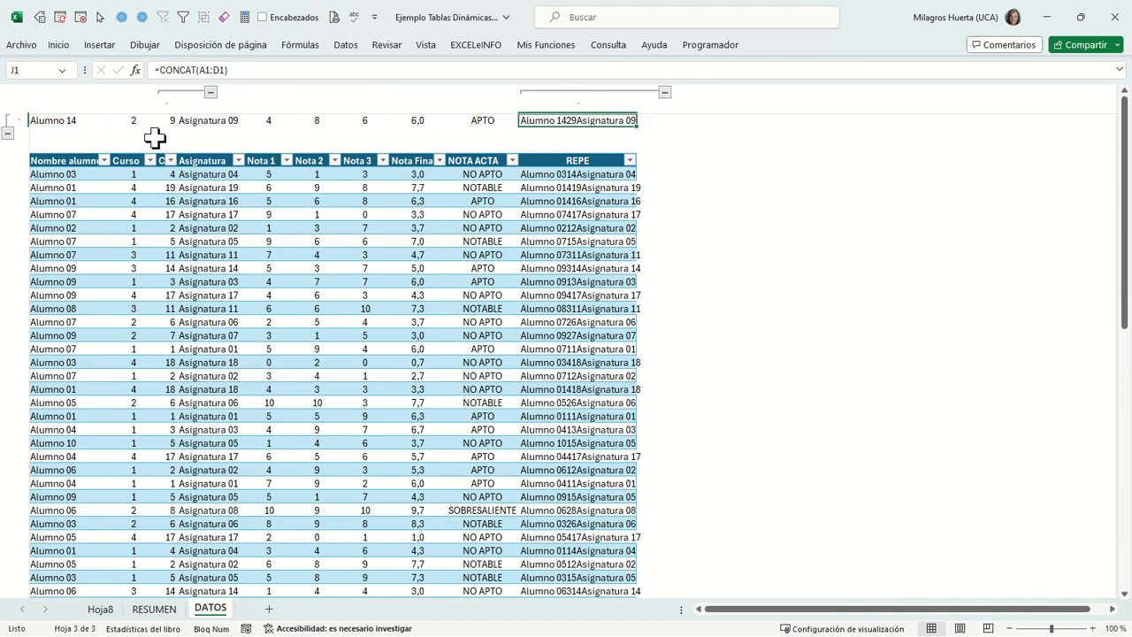
# - Examine the CONCAT formula for REPE in J1 and compare it with the one in the table's first data row
pyautogui.click(168, 69)
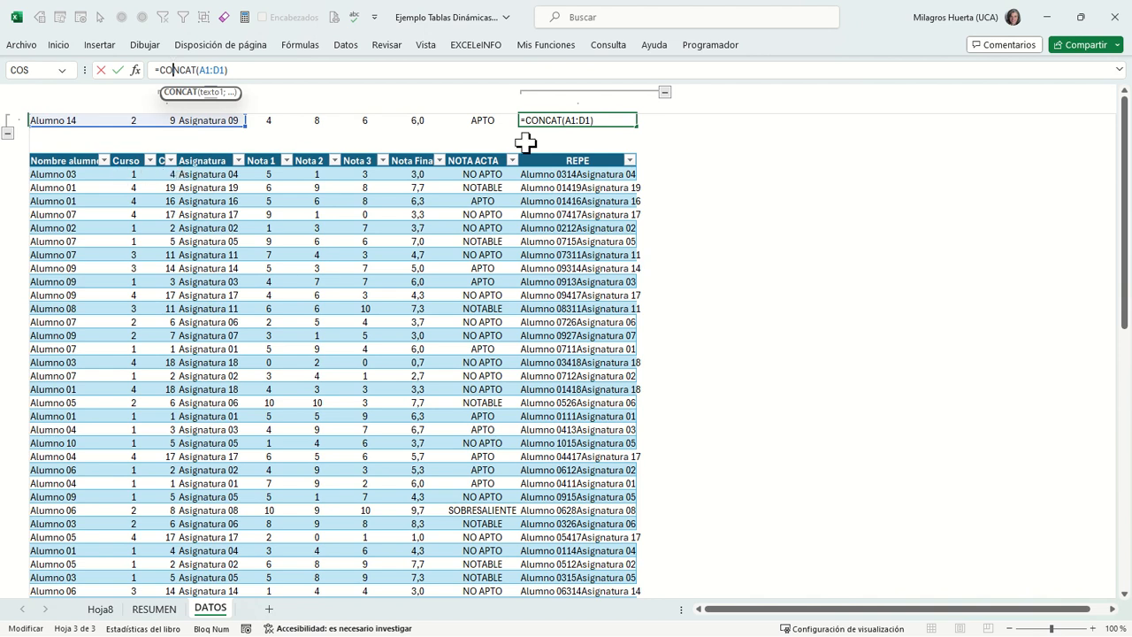
pyautogui.hotkey('ctrl', 'Return')
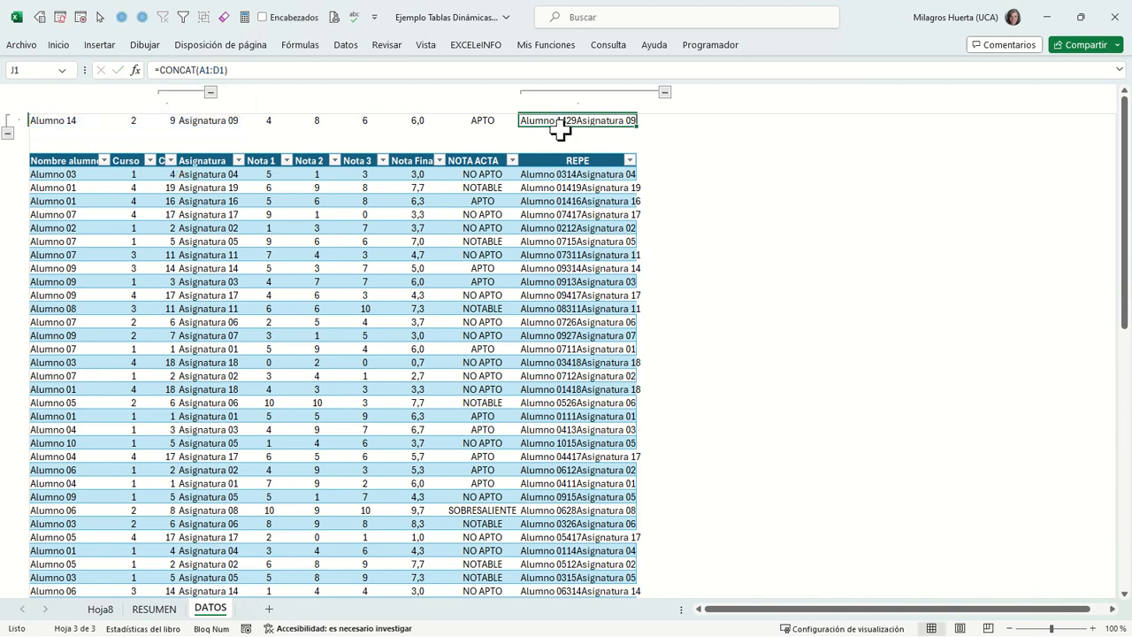
pyautogui.click(548, 174)
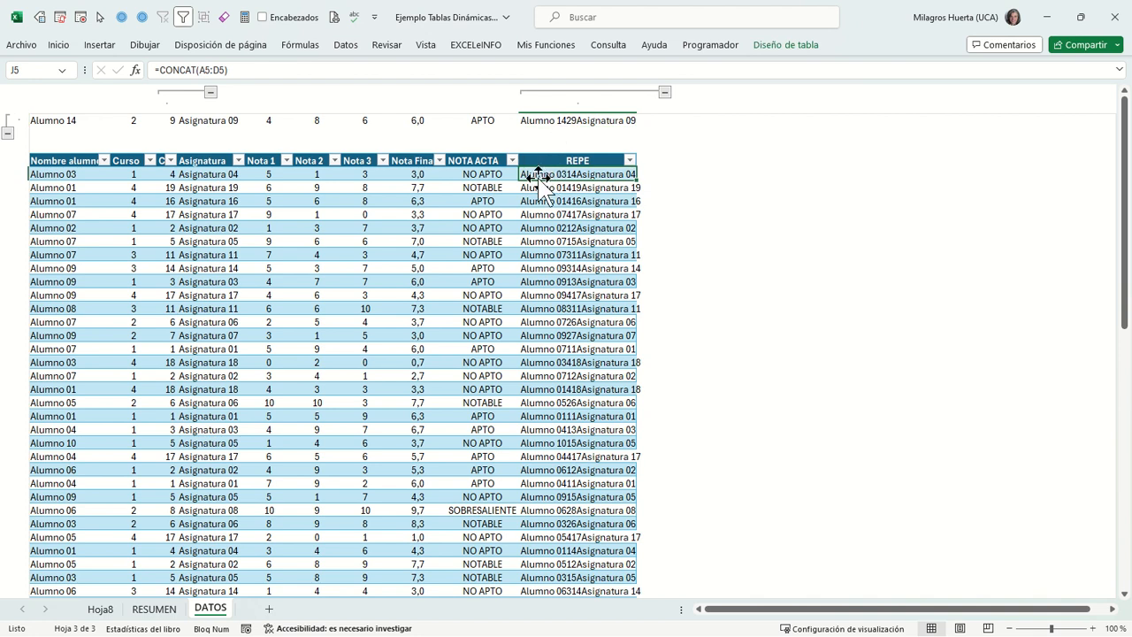
pyautogui.click(560, 120)
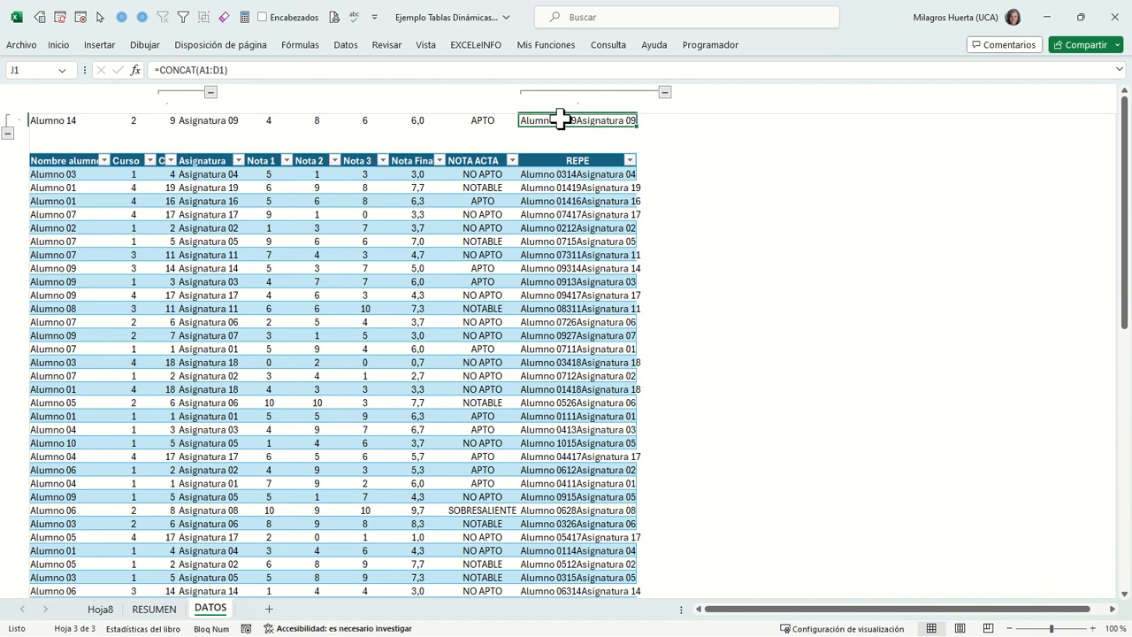
# - Copy the generated record A1:J1 and paste it into 45 new rows directly below the table, starting at A75
pyautogui.hotkey('ctrl', 'shift', 'Left')
pyautogui.hotkey('ctrl', 'c')
pyautogui.hotkey('ctrl', 'Down')
pyautogui.hotkey('ctrl', 'Down')
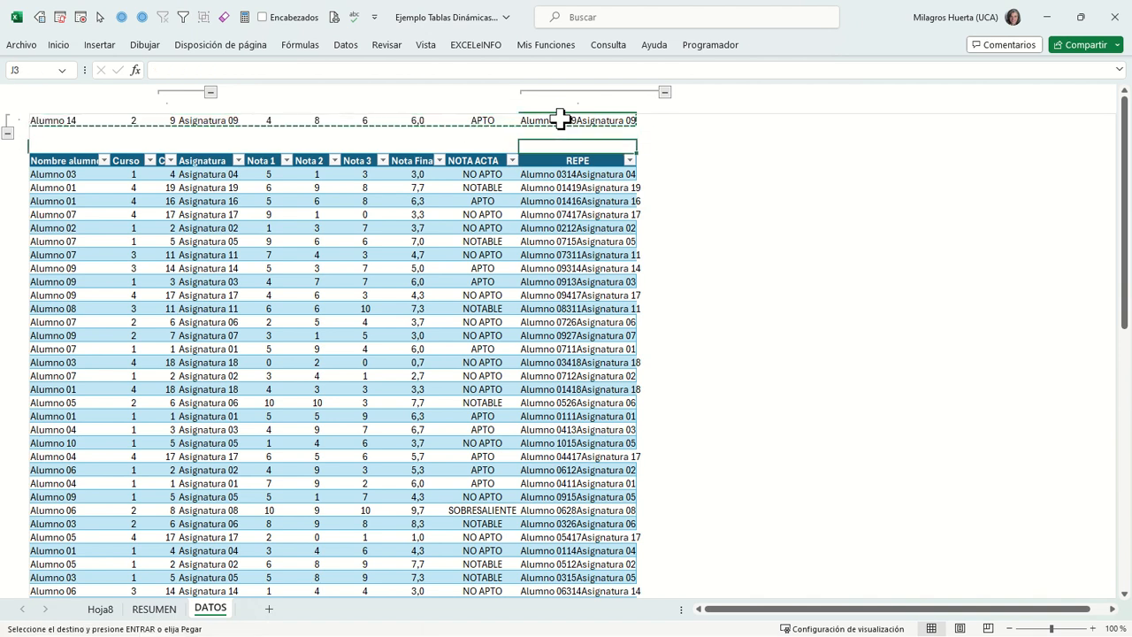
pyautogui.press('Left')
pyautogui.hotkey('ctrl', 'Left')
pyautogui.press('Down')
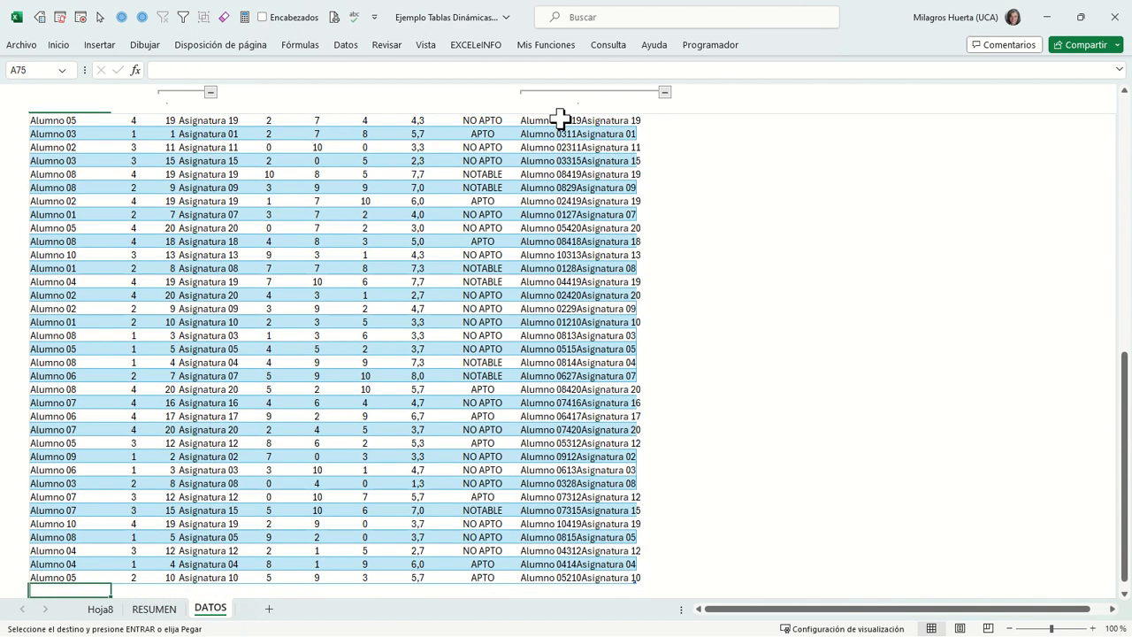
pyautogui.hotkey('shift', 'Down')
pyautogui.hotkey('shift', 'Down')
pyautogui.hotkey('shift', 'Down')
pyautogui.hotkey('shift', 'Down')
pyautogui.hotkey('shift', 'Down')
pyautogui.hotkey('shift', 'Down')
pyautogui.hotkey('shift', 'Down')
pyautogui.hotkey('shift', 'Down')
pyautogui.hotkey('shift', 'Down')
pyautogui.hotkey('shift', 'Down')
pyautogui.hotkey('shift', 'Down')
pyautogui.hotkey('shift', 'Down')
pyautogui.hotkey('shift', 'Down')
pyautogui.hotkey('shift', 'Down')
pyautogui.hotkey('shift', 'Down')
pyautogui.hotkey('shift', 'Down')
pyautogui.hotkey('shift', 'Down')
pyautogui.hotkey('shift', 'Down')
pyautogui.hotkey('shift', 'Down')
pyautogui.hotkey('shift', 'Down')
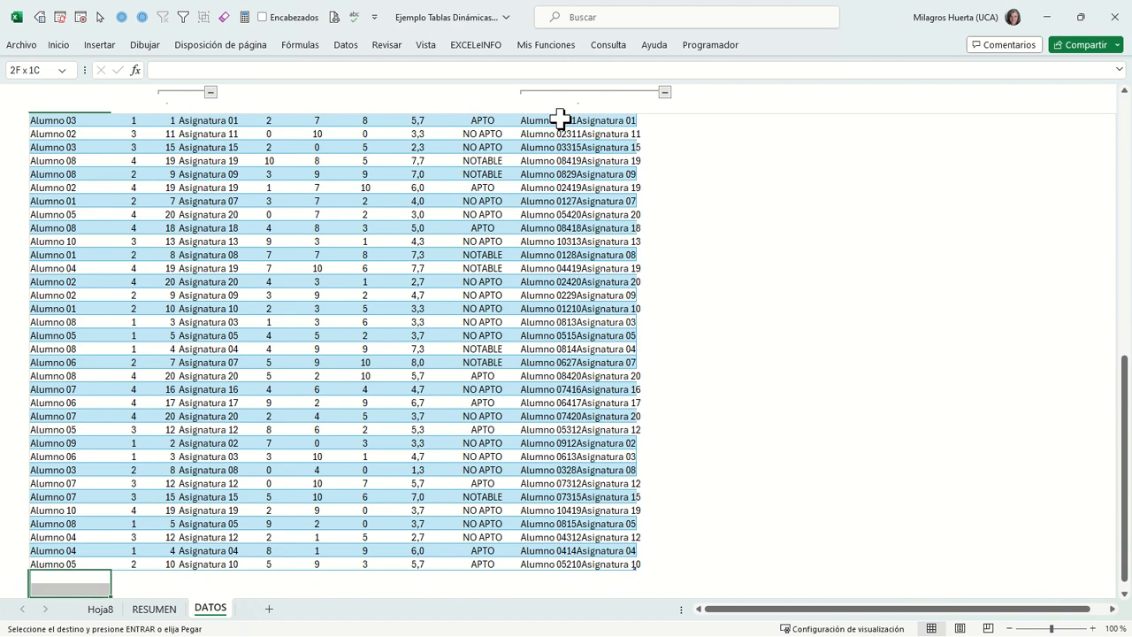
pyautogui.hotkey('shift', 'Down')
pyautogui.hotkey('shift', 'Down')
pyautogui.hotkey('shift', 'Down')
pyautogui.hotkey('shift', 'Down')
pyautogui.hotkey('shift', 'Down')
pyautogui.hotkey('shift', 'Down')
pyautogui.hotkey('shift', 'Down')
pyautogui.hotkey('shift', 'Down')
pyautogui.hotkey('shift', 'Down')
pyautogui.hotkey('shift', 'Down')
pyautogui.hotkey('shift', 'Down')
pyautogui.hotkey('shift', 'Down')
pyautogui.hotkey('shift', 'Down')
pyautogui.hotkey('shift', 'Down')
pyautogui.hotkey('shift', 'Down')
pyautogui.hotkey('shift', 'Down')
pyautogui.hotkey('shift', 'Down')
pyautogui.hotkey('shift', 'Down')
pyautogui.hotkey('shift', 'Down')
pyautogui.hotkey('shift', 'Down')
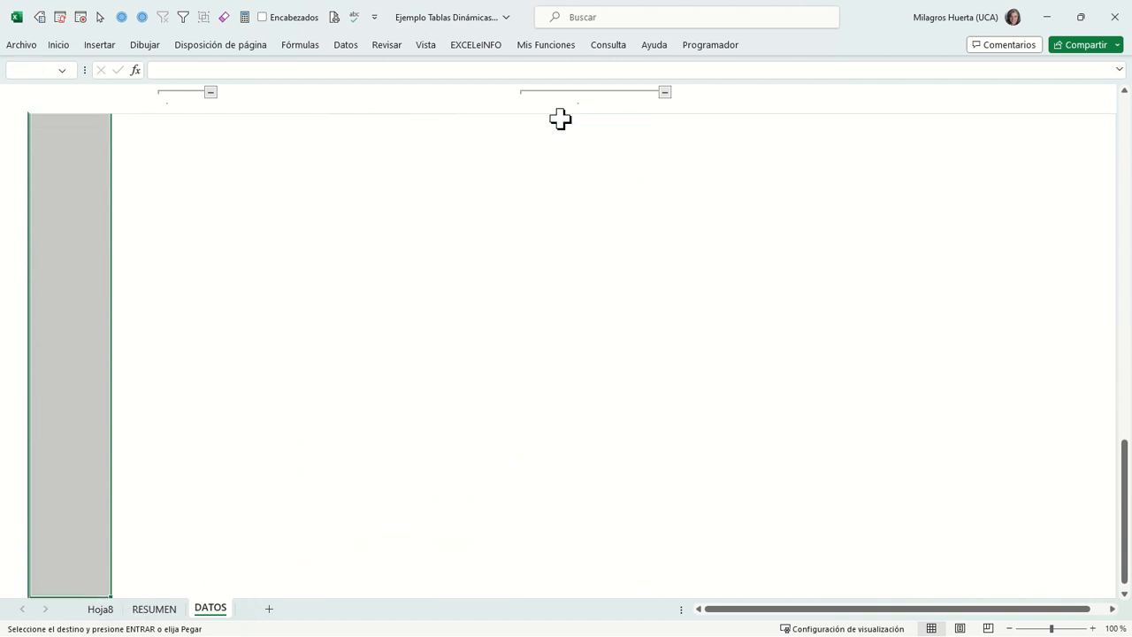
pyautogui.hotkey('ctrl', 'v')
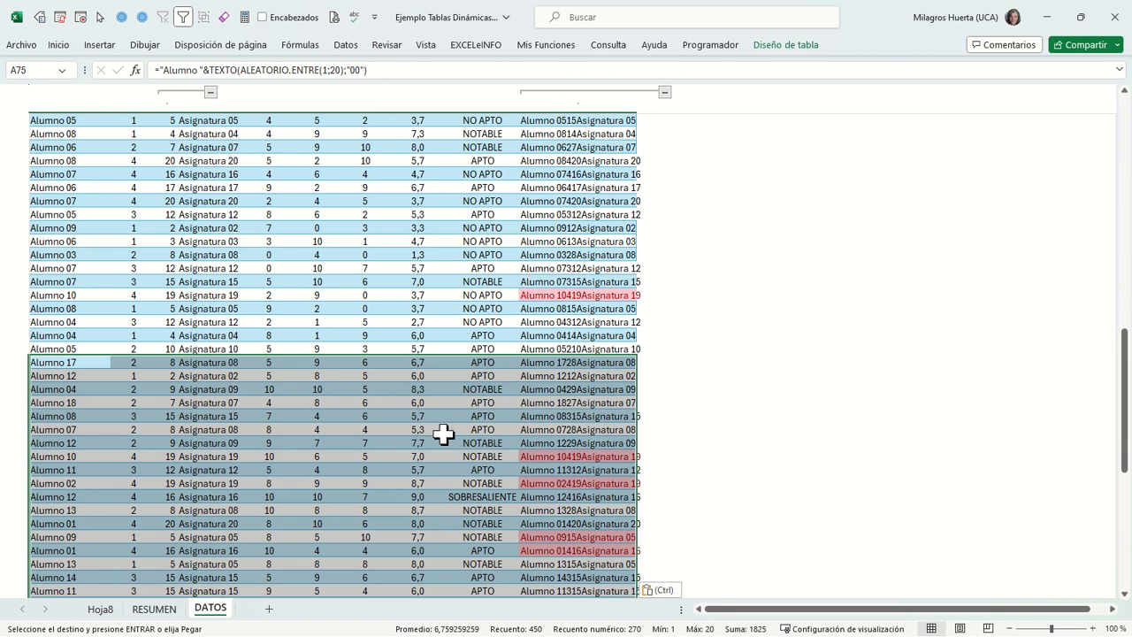
# - Compare the fixed values in column A with the formulas in the rows from A75 down, and recalculate the sheet
pyautogui.scroll(-3, 531, 433)
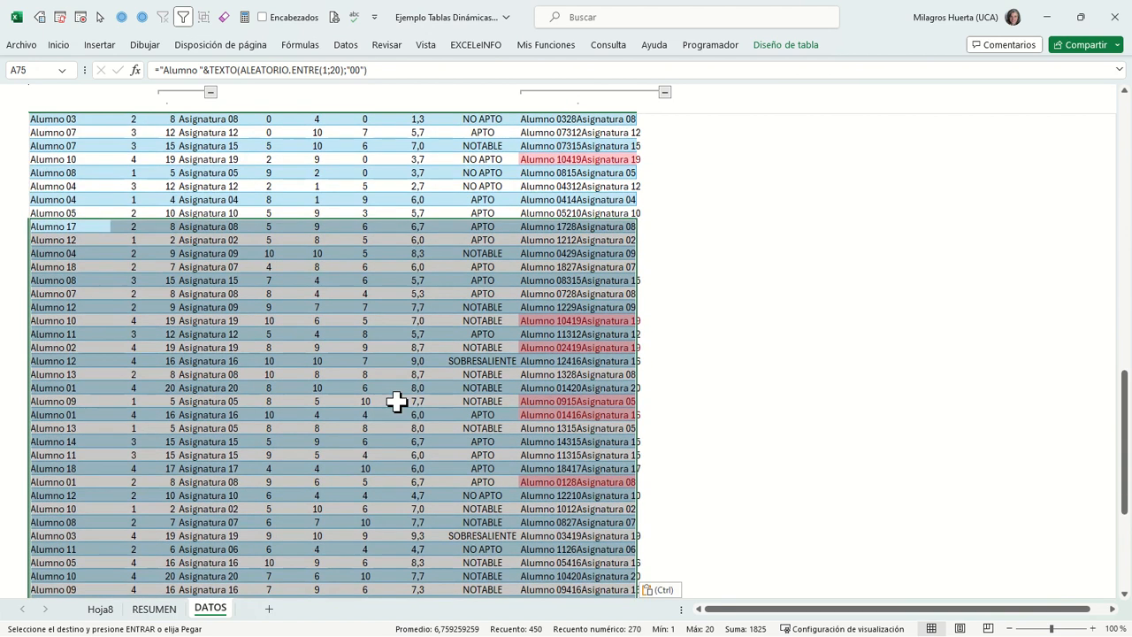
pyautogui.click(396, 403)
pyautogui.click(393, 161)
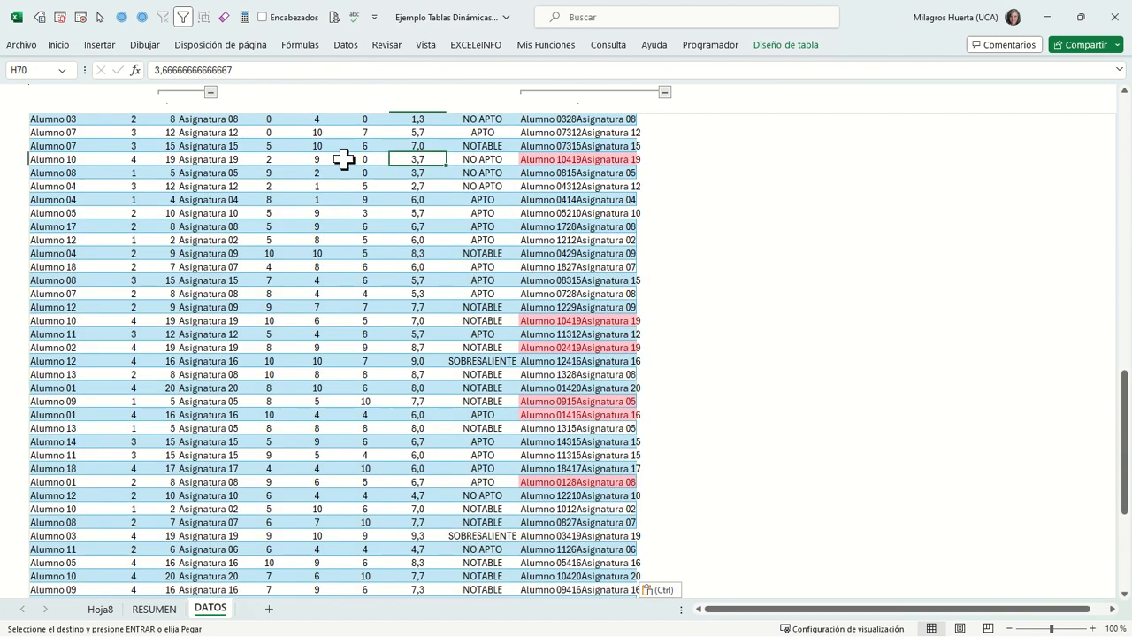
pyautogui.click(89, 191)
pyautogui.press('Up')
pyautogui.press('Up')
pyautogui.press('Down')
pyautogui.press('Down')
pyautogui.press('Down')
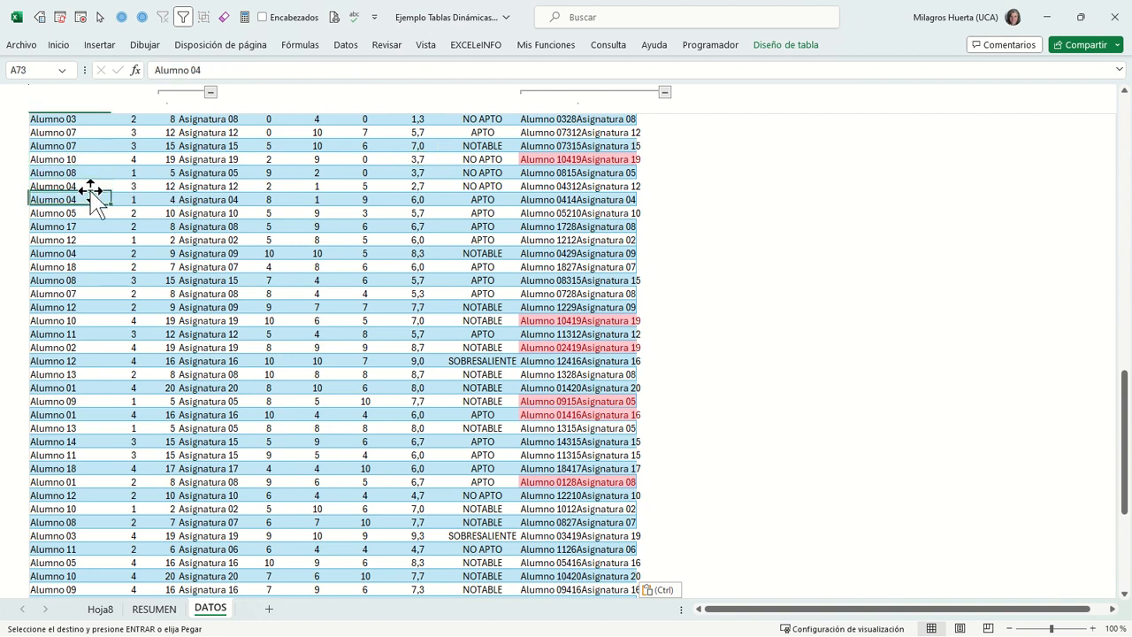
pyautogui.press('Down')
pyautogui.press('Down')
pyautogui.press('Down')
pyautogui.press('F10')
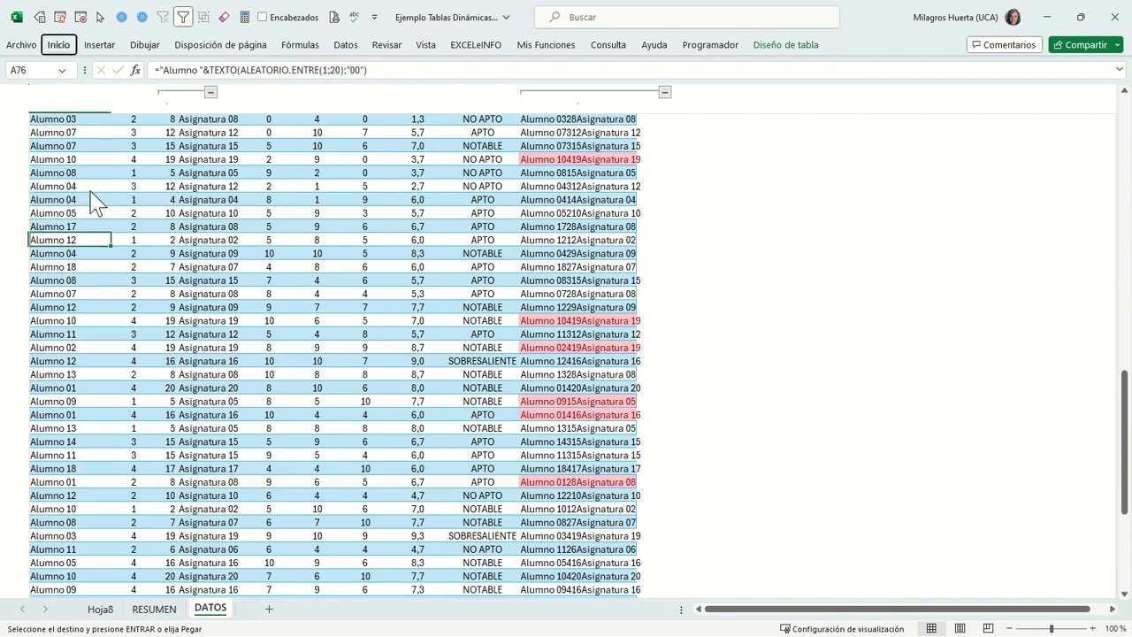
pyautogui.press('Escape')
pyautogui.press('F9')
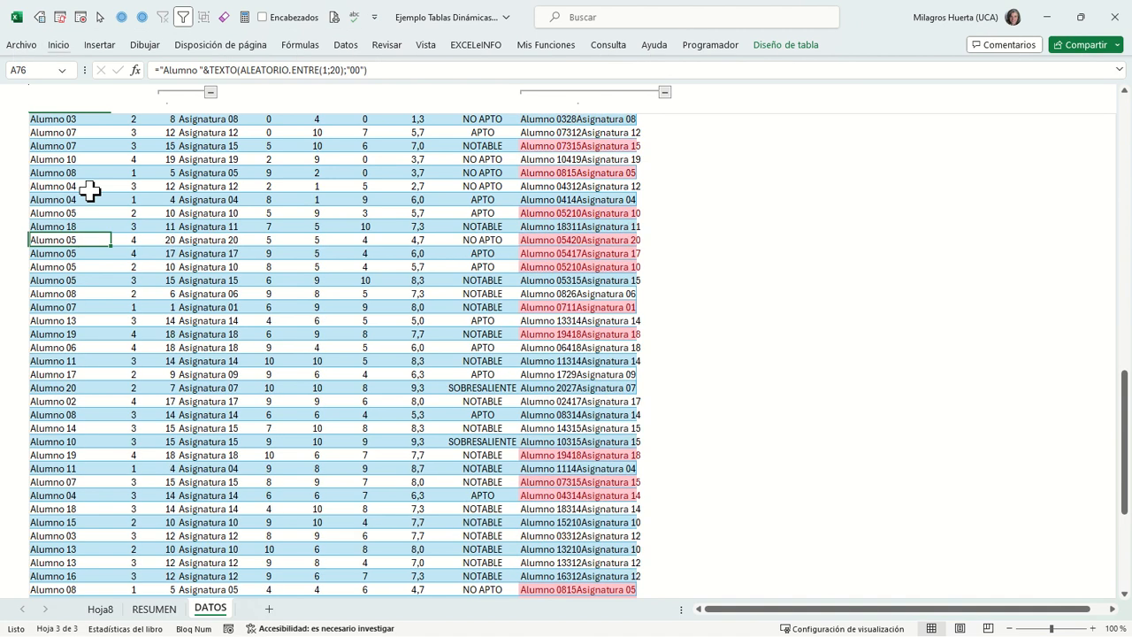
# - Replace the formulas in the 45 added rows from A75 down with their values, and check cells A75 and A76
pyautogui.press('Up')
pyautogui.hotkey('ctrl', 'shift', 'End')
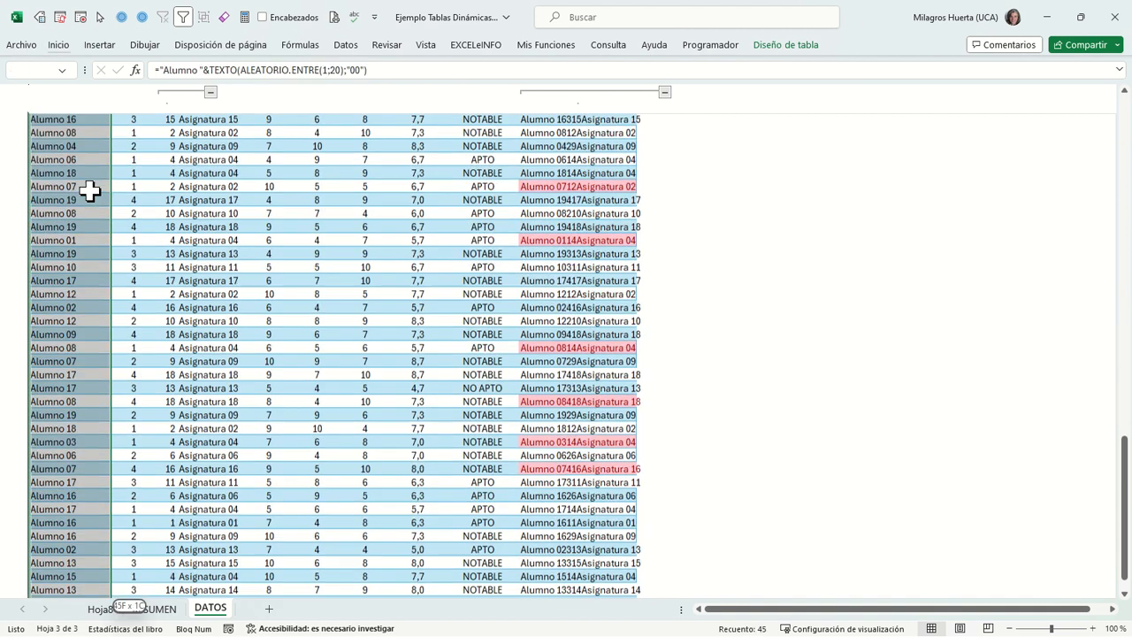
pyautogui.hotkey('ctrl', 'c')
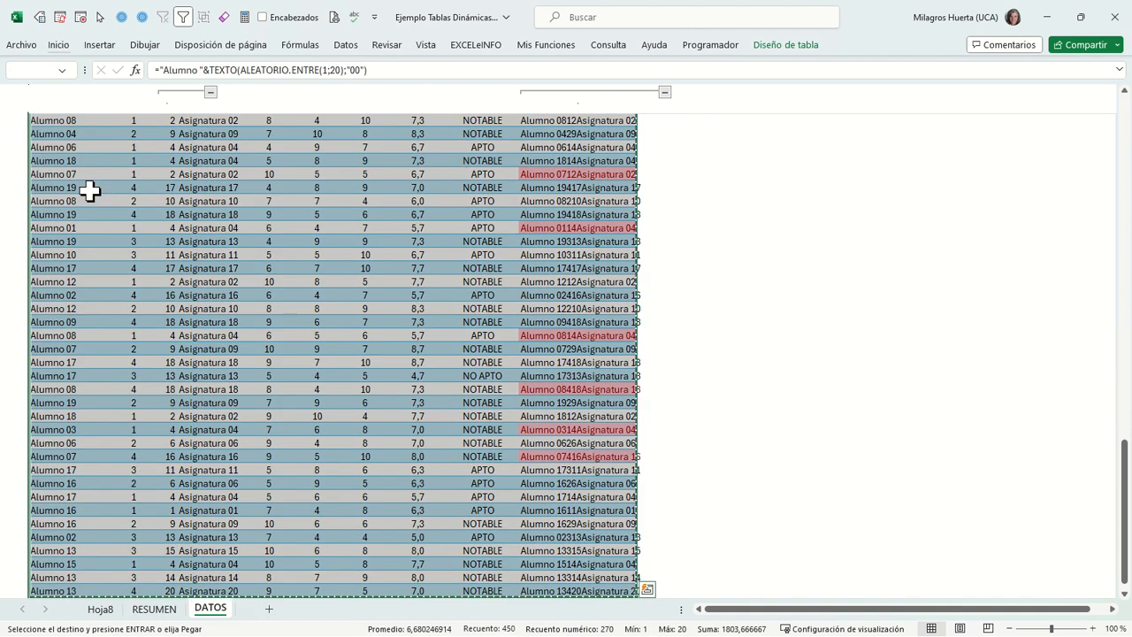
pyautogui.rightClick(89, 190)
pyautogui.press('Return')
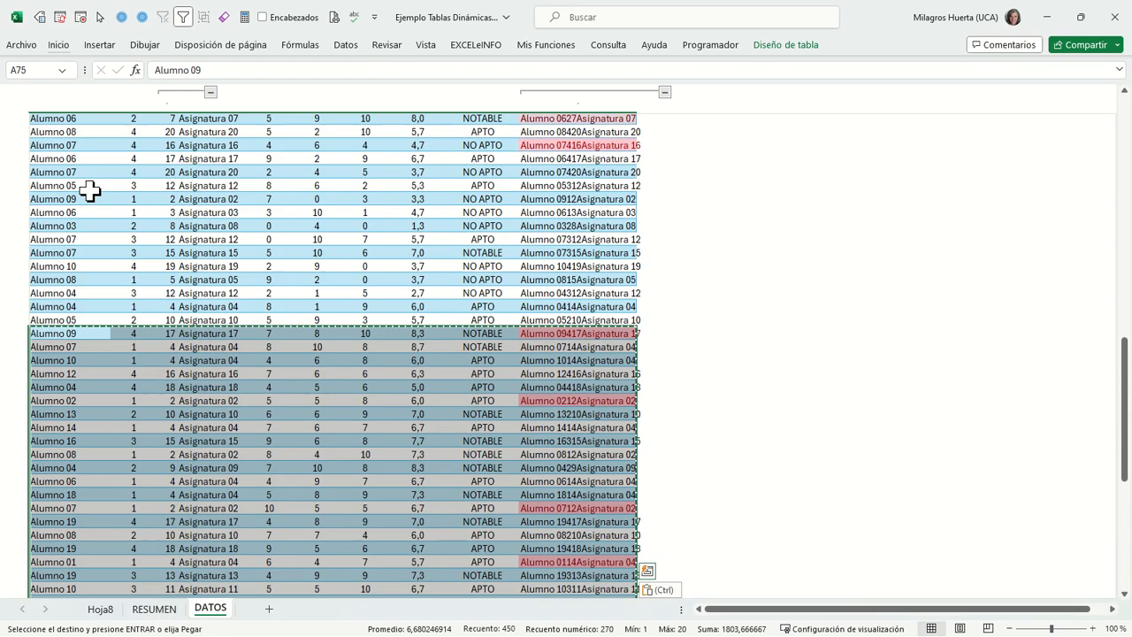
pyautogui.press('Up')
pyautogui.press('Down')
pyautogui.press('Down')
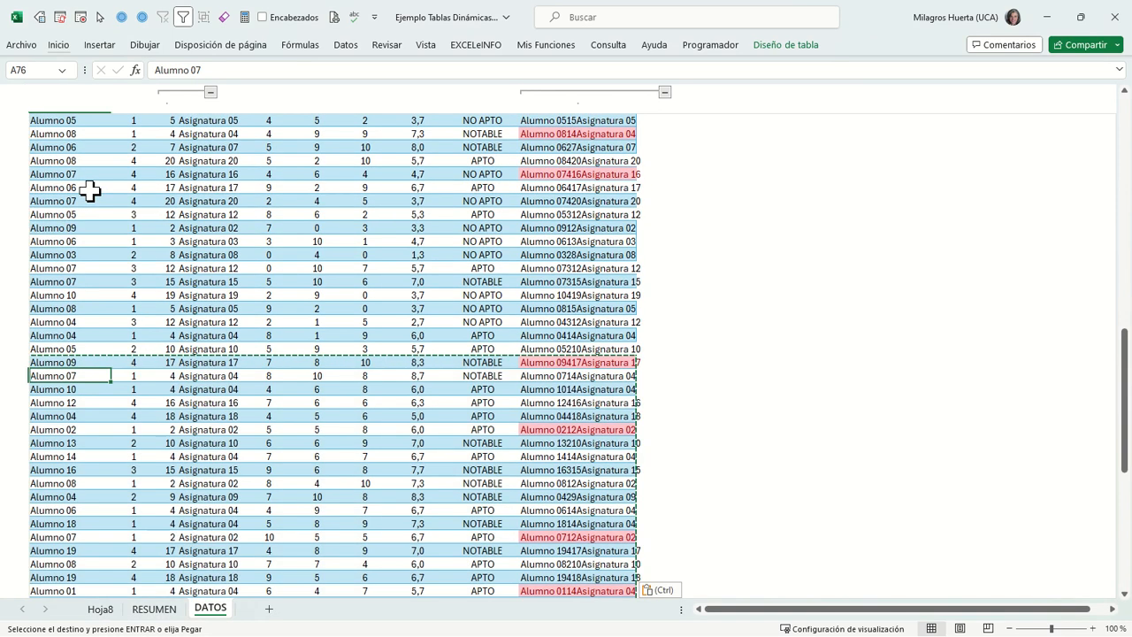
pyautogui.press('Escape')
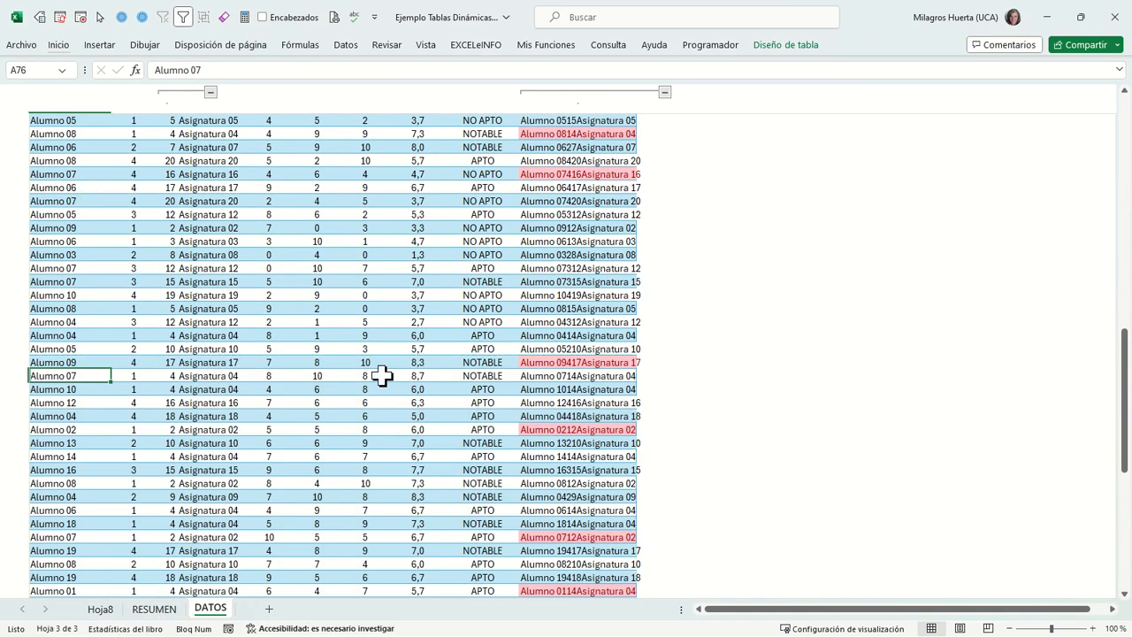
# - Select the REPE column's data and look at the conditional formatting rules for highlighting cells, including Valores duplicados
pyautogui.scroll(15, 379, 374)
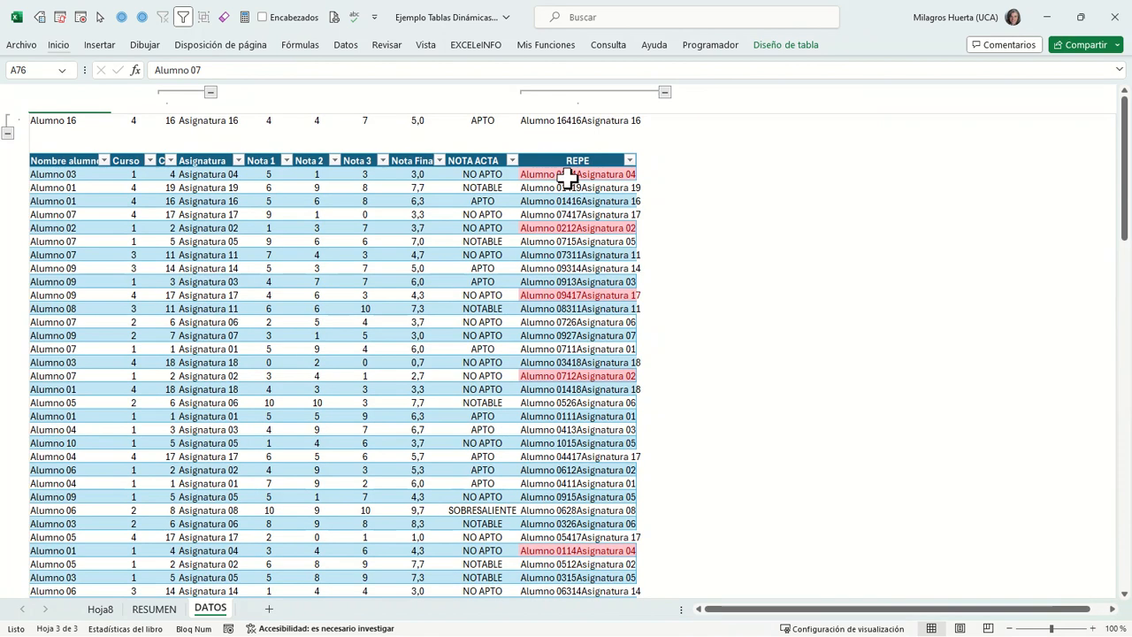
pyautogui.click(572, 156)
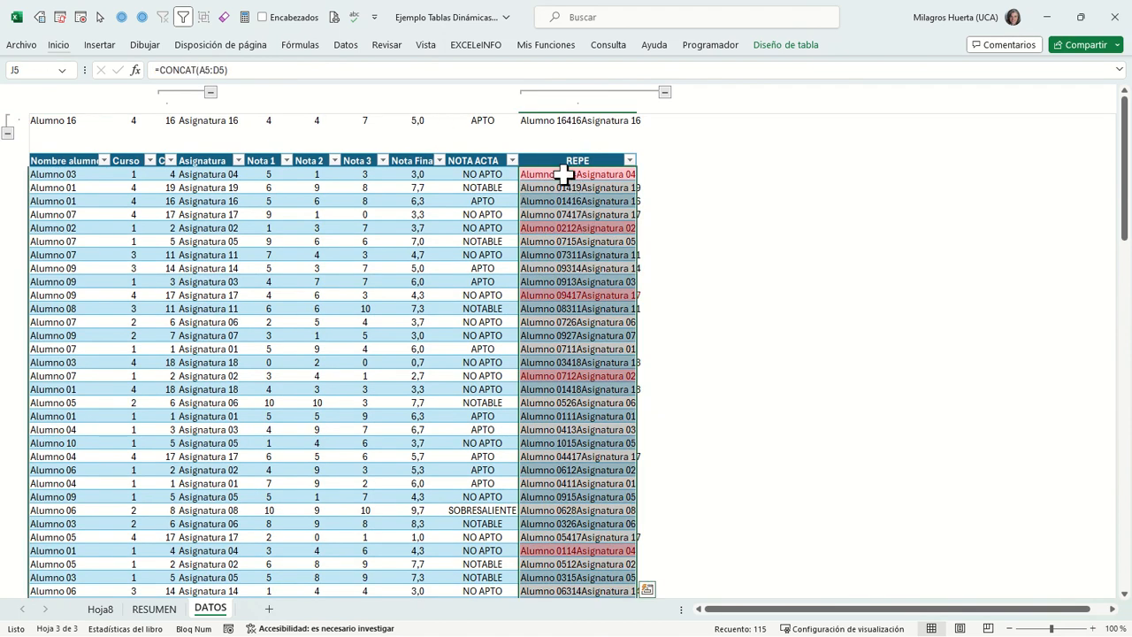
pyautogui.click(57, 46)
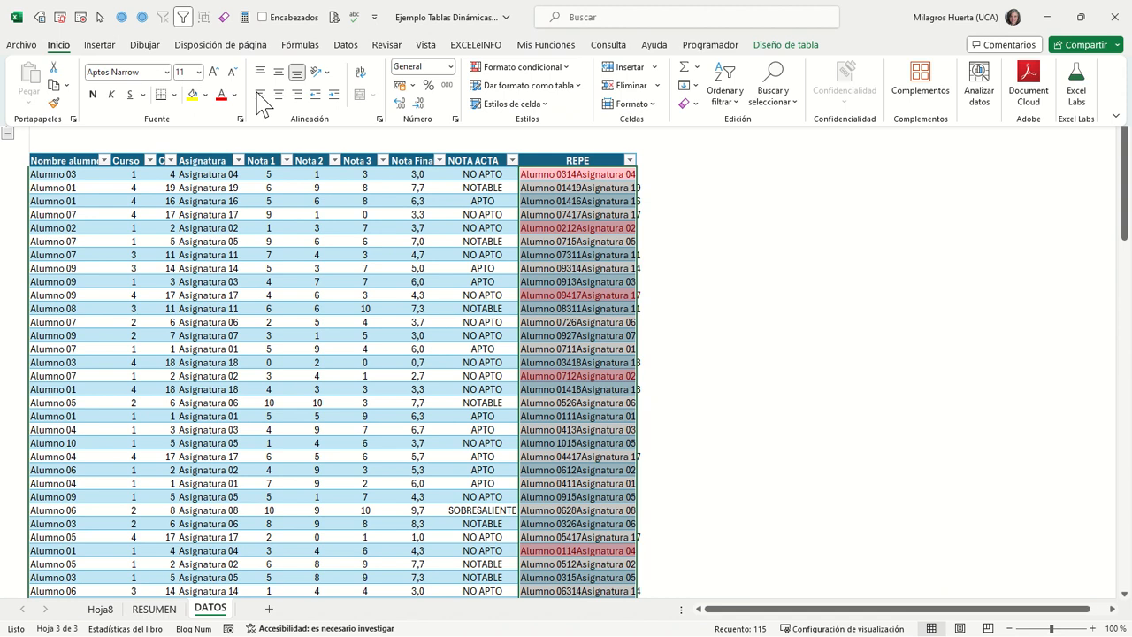
pyautogui.click(563, 67)
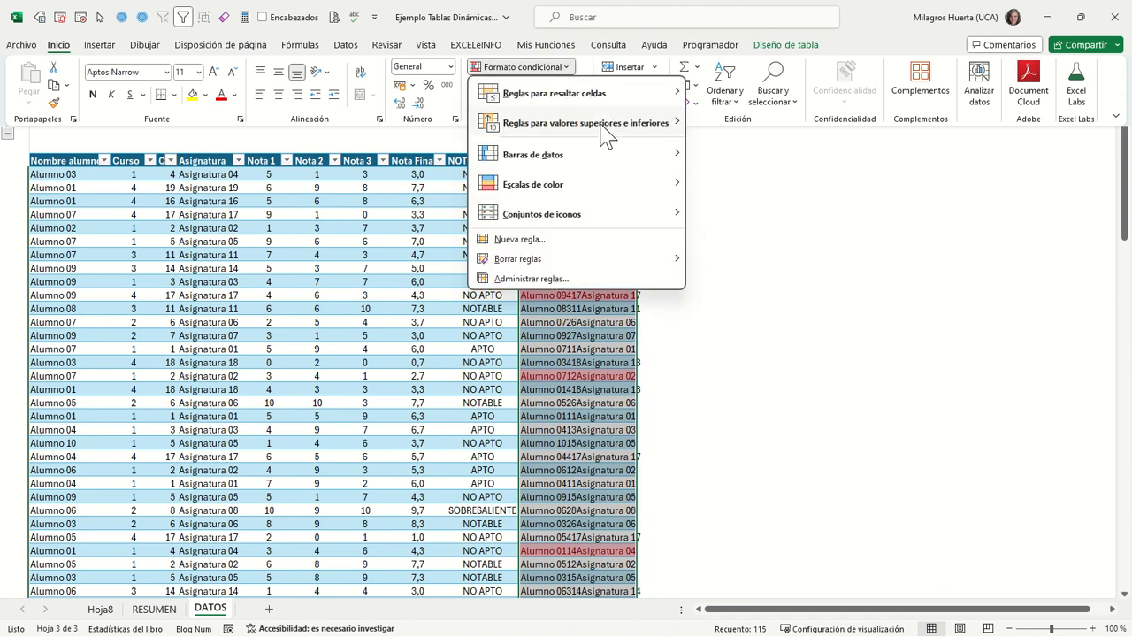
pyautogui.moveTo(509, 93)
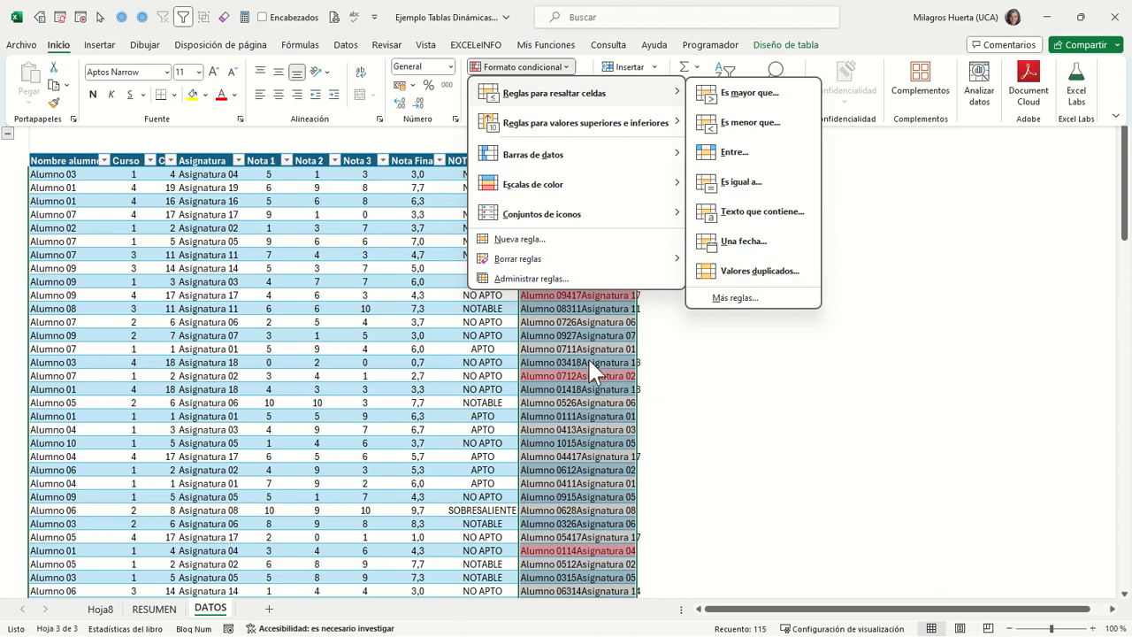
pyautogui.press('Escape')
pyautogui.press('Escape')
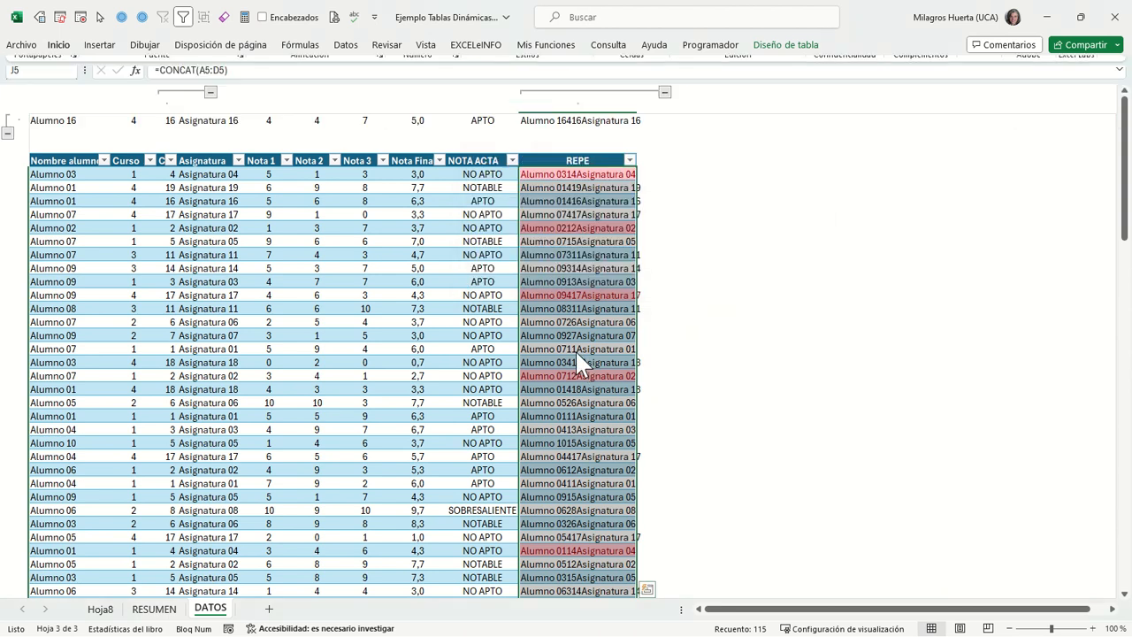
# - Filter the REPE column by the pink cell color to show only the duplicated records
pyautogui.click(607, 174)
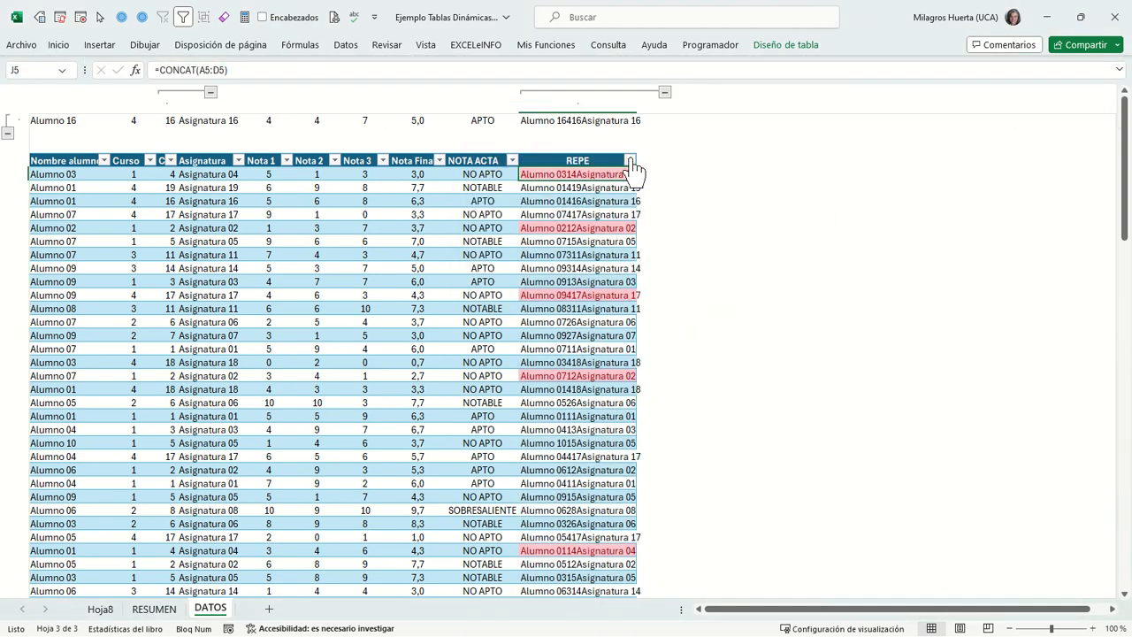
pyautogui.click(630, 158)
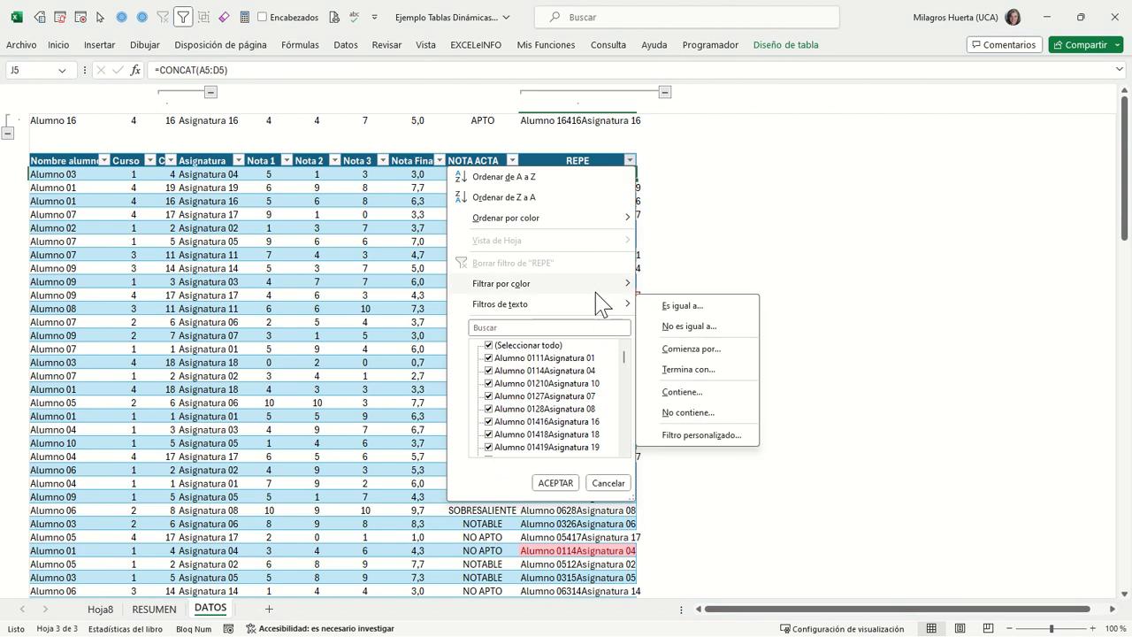
pyautogui.click(675, 301)
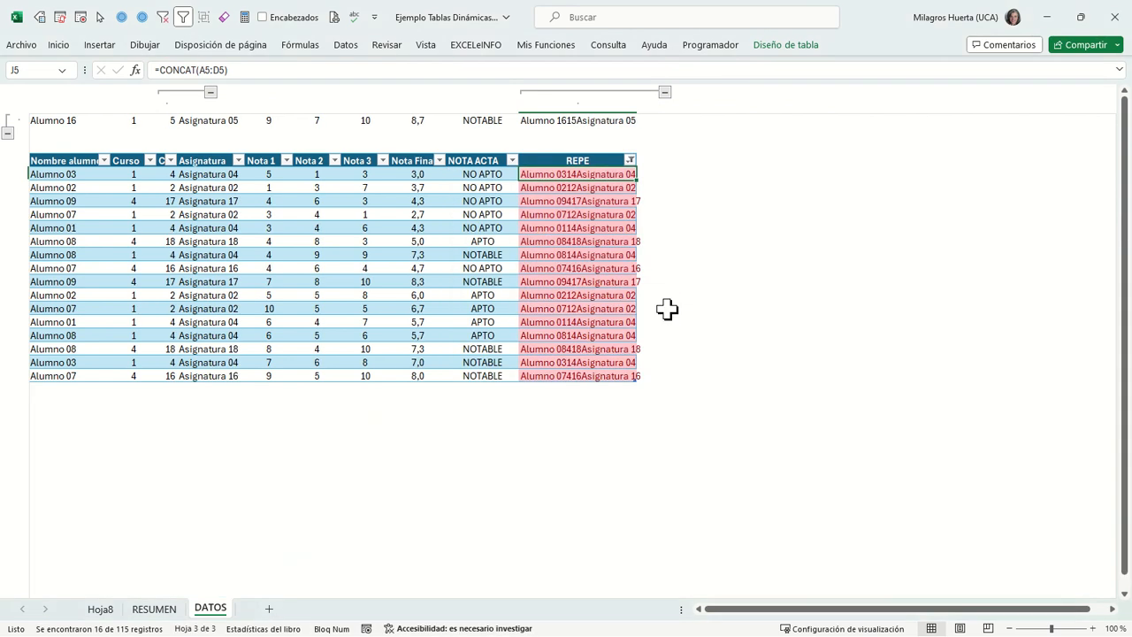
# - Go through the filtered REPE entries and look for matching pairs of duplicated records
pyautogui.press('Down')
pyautogui.press('Down')
pyautogui.press('Down')
pyautogui.press('Down')
pyautogui.press('Down')
pyautogui.press('Down')
pyautogui.press('Down')
pyautogui.press('Down')
pyautogui.press('Down')
pyautogui.press('Down')
pyautogui.press('Down')
pyautogui.press('Down')
pyautogui.press('Down')
pyautogui.press('Down')
pyautogui.press('Down')
pyautogui.press('Down')
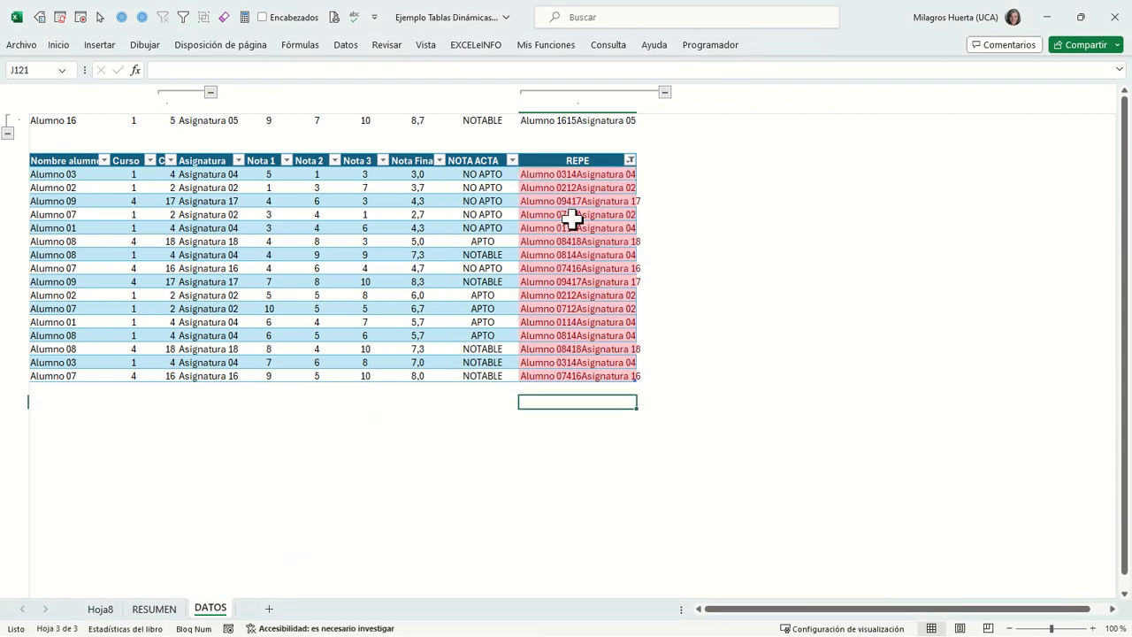
pyautogui.press('Up')
pyautogui.press('Up')
pyautogui.press('Up')
pyautogui.press('Up')
pyautogui.press('Up')
pyautogui.press('Up')
pyautogui.press('Up')
pyautogui.press('Up')
pyautogui.press('Up')
pyautogui.press('Up')
pyautogui.press('Up')
pyautogui.press('Up')
pyautogui.press('Up')
pyautogui.press('Up')
pyautogui.press('Up')
pyautogui.press('Up')
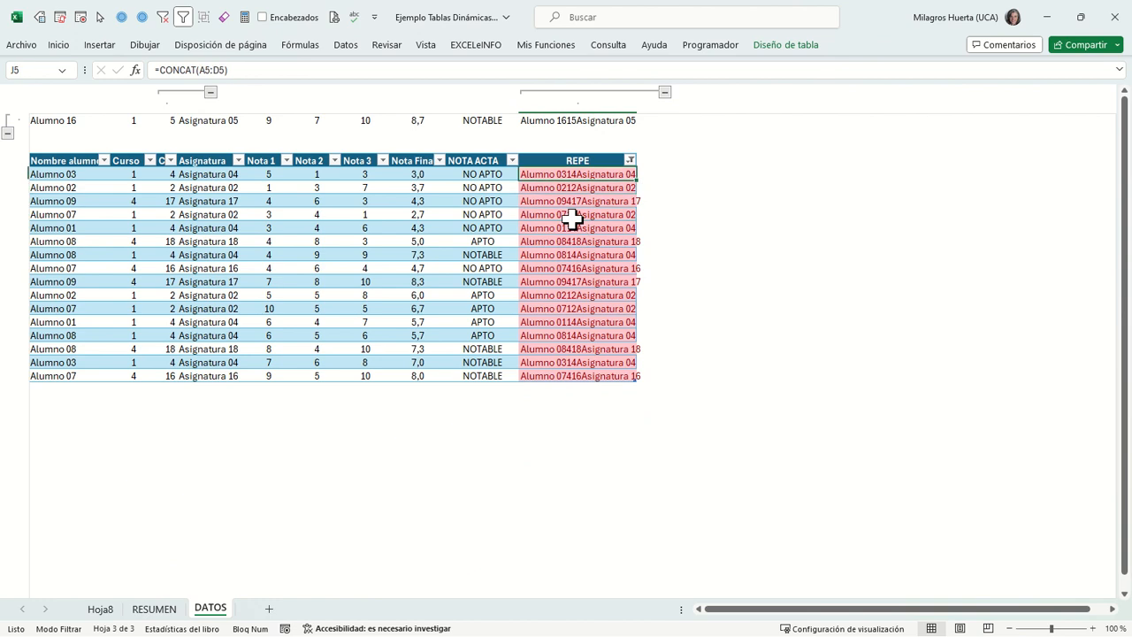
pyautogui.press('Down')
pyautogui.press('Down')
pyautogui.press('Down')
pyautogui.press('Down')
pyautogui.press('Down')
pyautogui.press('Down')
pyautogui.press('Down')
pyautogui.press('Down')
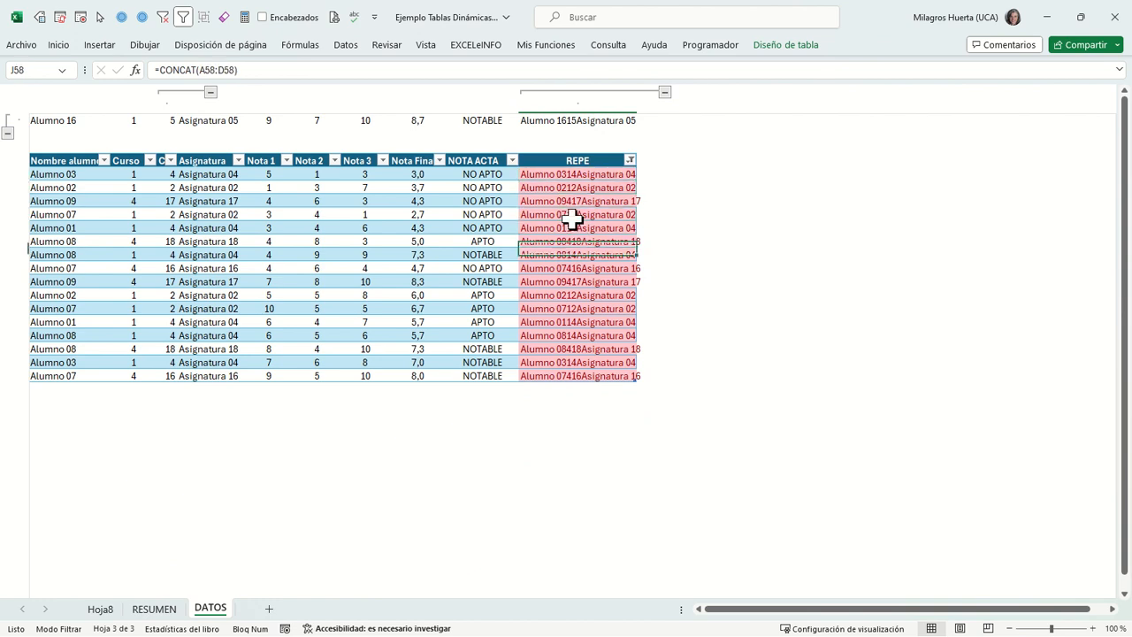
pyautogui.press('Down')
pyautogui.press('Down')
pyautogui.press('Down')
pyautogui.press('Down')
pyautogui.press('Down')
pyautogui.press('Down')
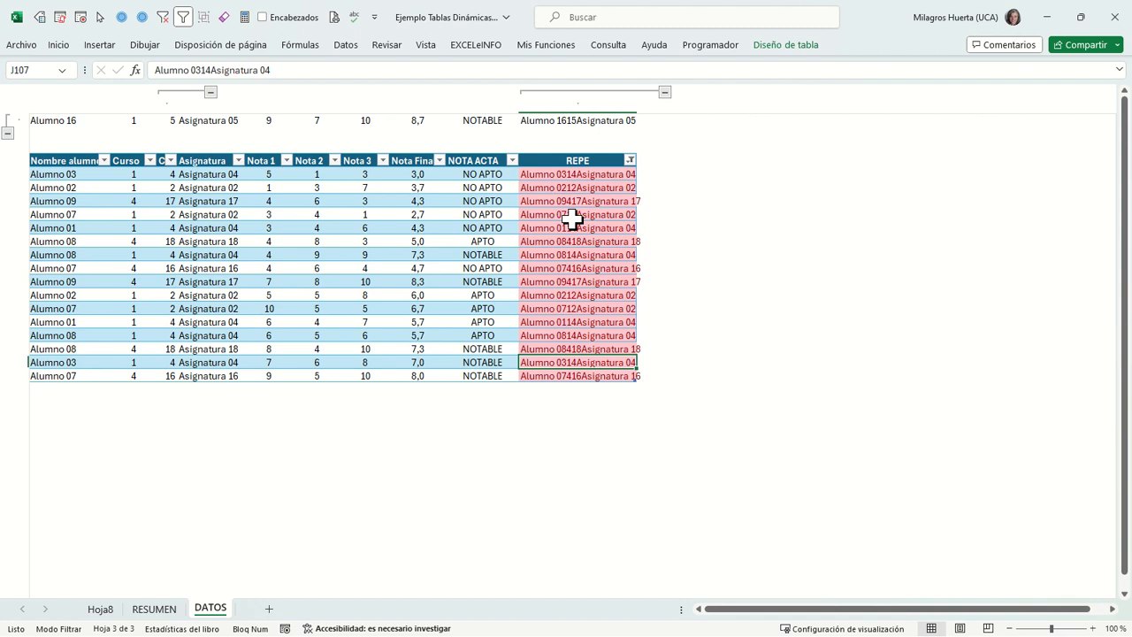
# - Delete the first filtered row, the duplicated record Alumno 0314Asignatura 04
pyautogui.click(588, 175)
pyautogui.press('Down')
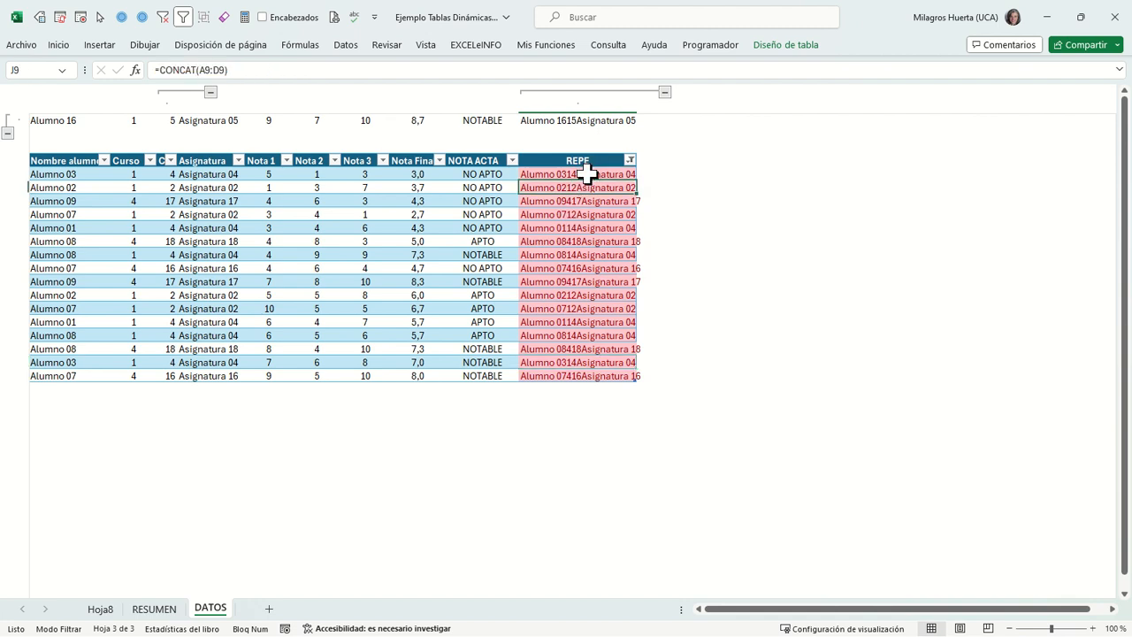
pyautogui.press('Down')
pyautogui.press('Down')
pyautogui.press('Up')
pyautogui.press('Up')
pyautogui.press('Up')
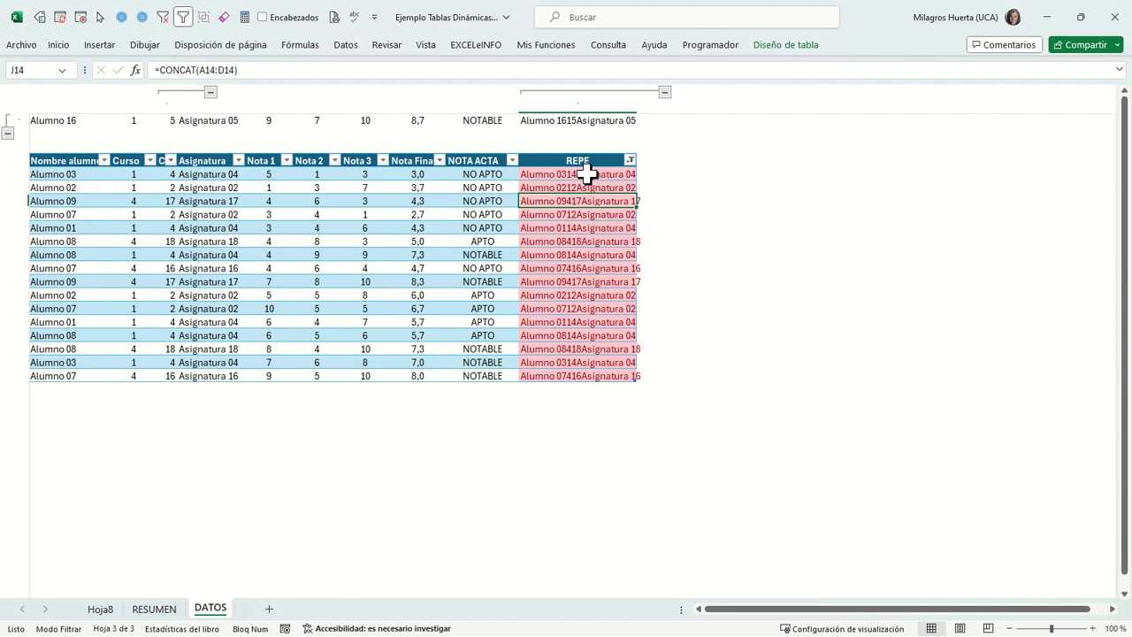
pyautogui.hotkey('shift', 'space')
pyautogui.hotkey('shift', 'space')
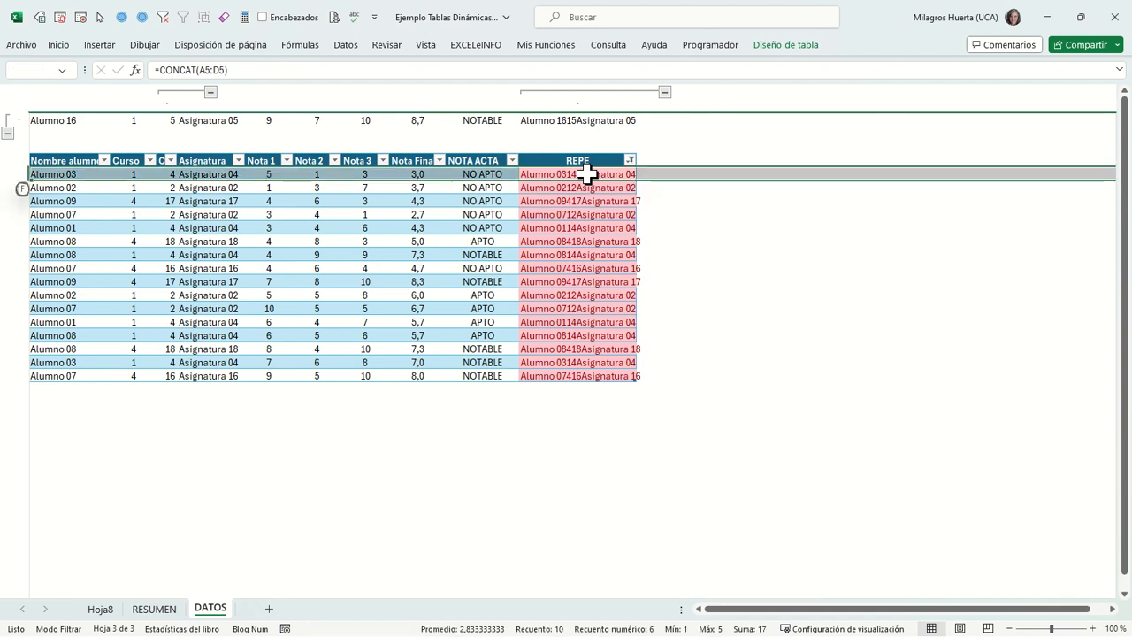
pyautogui.hotkey('ctrl', '-')
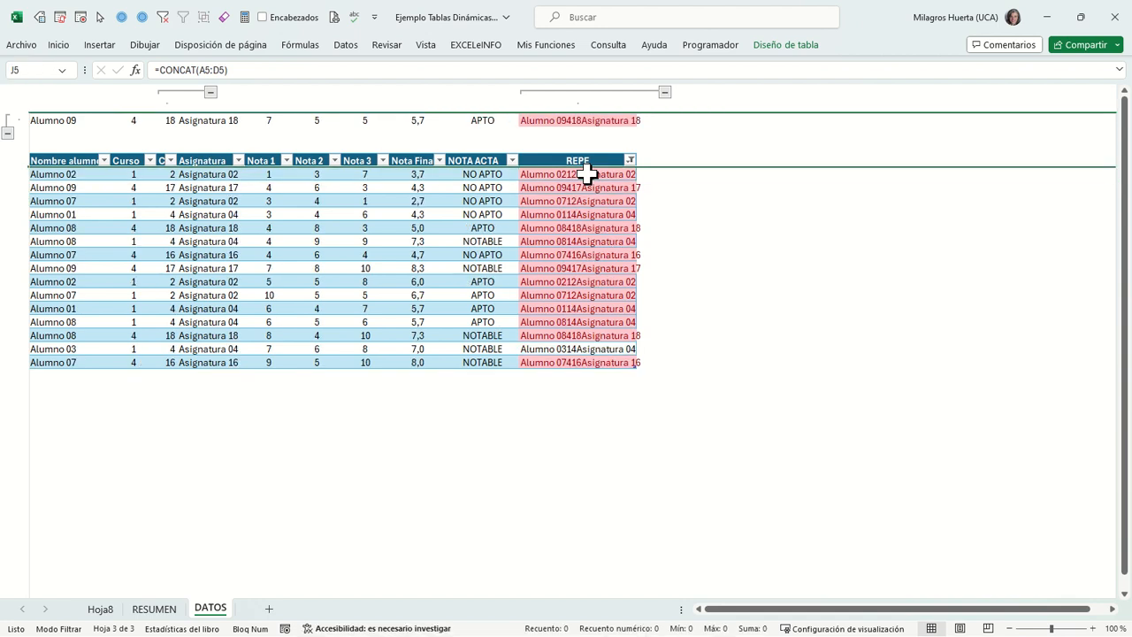
# - Delete the first of the two rows with the duplicated record Alumno 0212Asignatura 02
pyautogui.press('Down')
pyautogui.hotkey('shift', 'space')
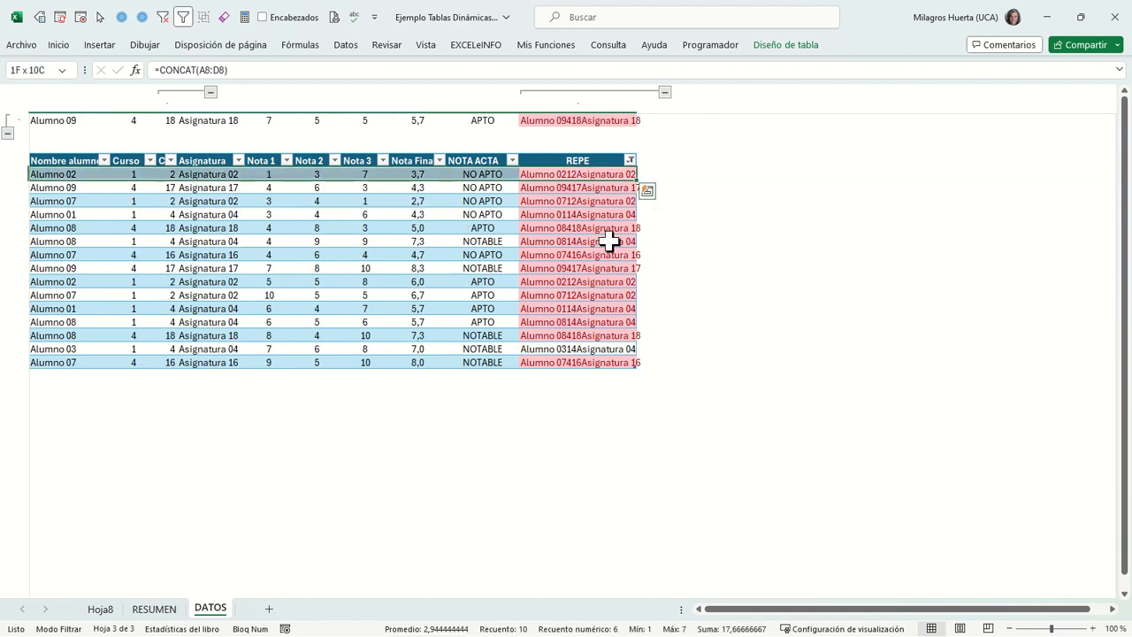
pyautogui.hotkey('ctrl', '-')
pyautogui.press('Return')
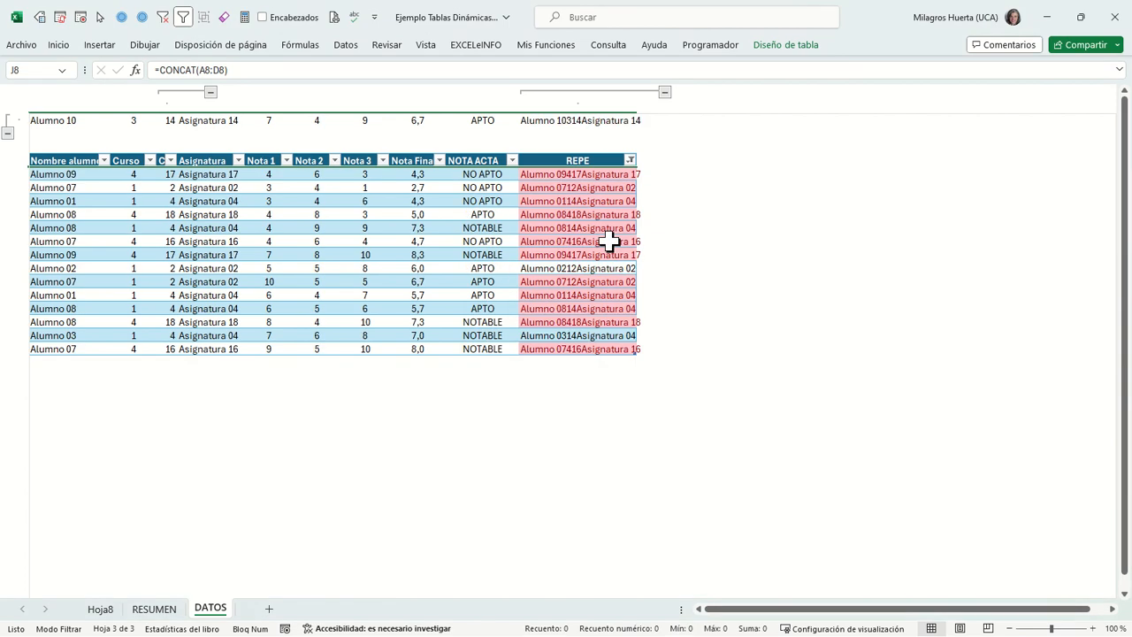
# - Delete the first filtered row, the duplicated record Alumno 09417Asignatura 17
pyautogui.press('Down')
pyautogui.press('Down')
pyautogui.press('Down')
pyautogui.press('Down')
pyautogui.press('Down')
pyautogui.press('Down')
pyautogui.press('Down')
pyautogui.press('Down')
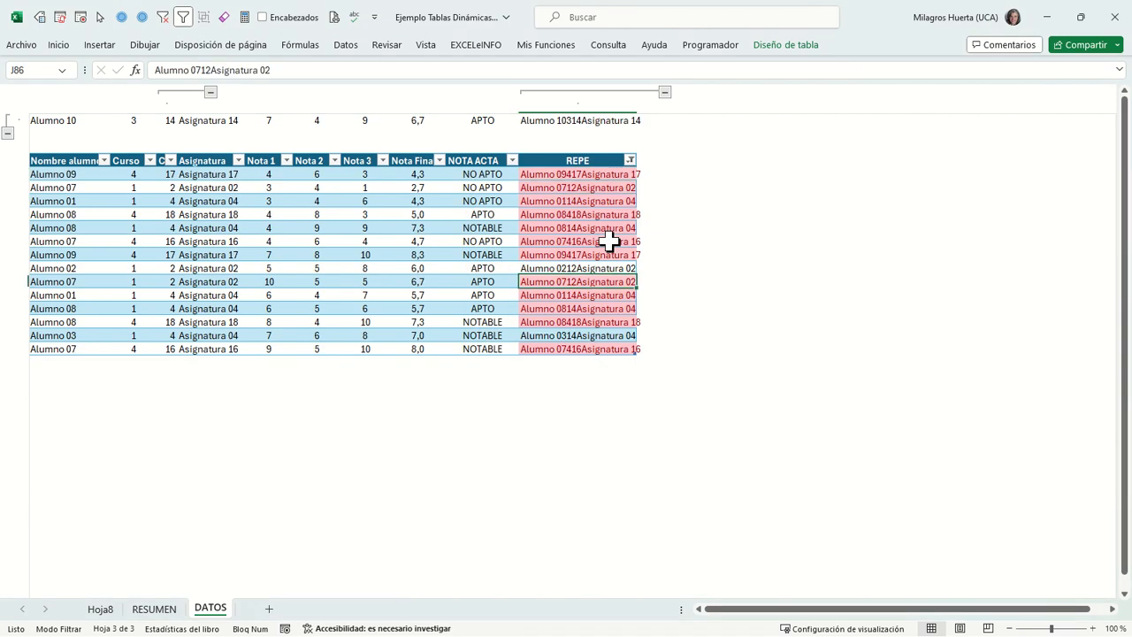
pyautogui.press('Up')
pyautogui.press('Up')
pyautogui.press('Up')
pyautogui.press('Up')
pyautogui.press('Up')
pyautogui.press('Up')
pyautogui.press('Up')
pyautogui.press('Up')
pyautogui.hotkey('shift', 'space')
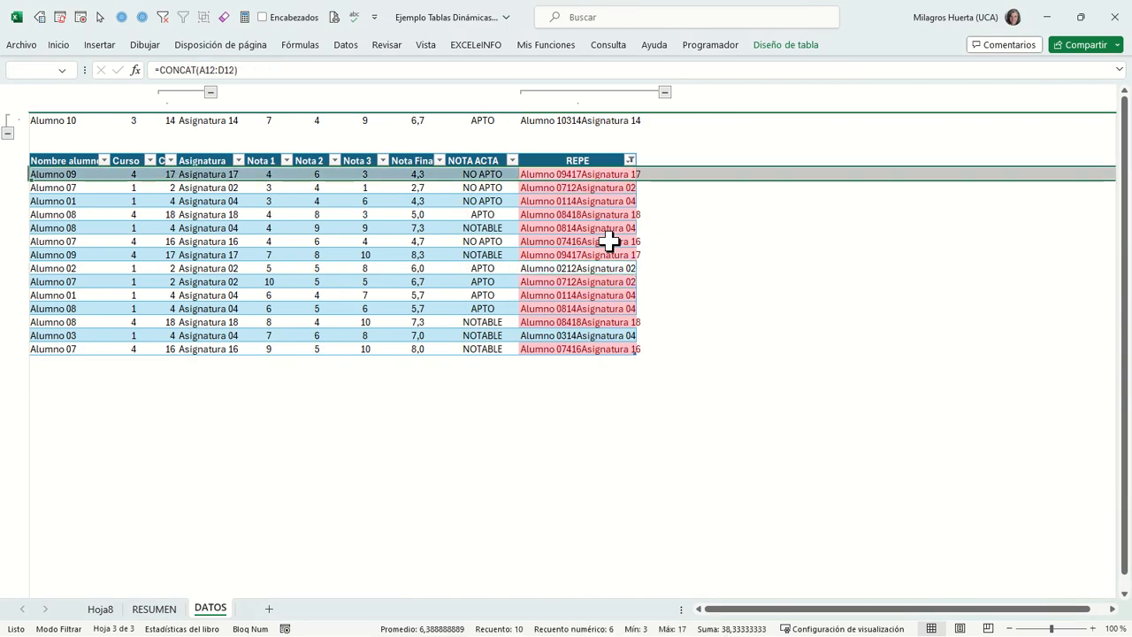
pyautogui.hotkey('ctrl', '-')
# - Delete the first rows of the duplicated records Alumno 0712Asignatura 02, Alumno 0114Asignatura 04 and Alumno 08418Asignatura 18
pyautogui.hotkey('shift', 'space')
pyautogui.hotkey('shift', 'space')
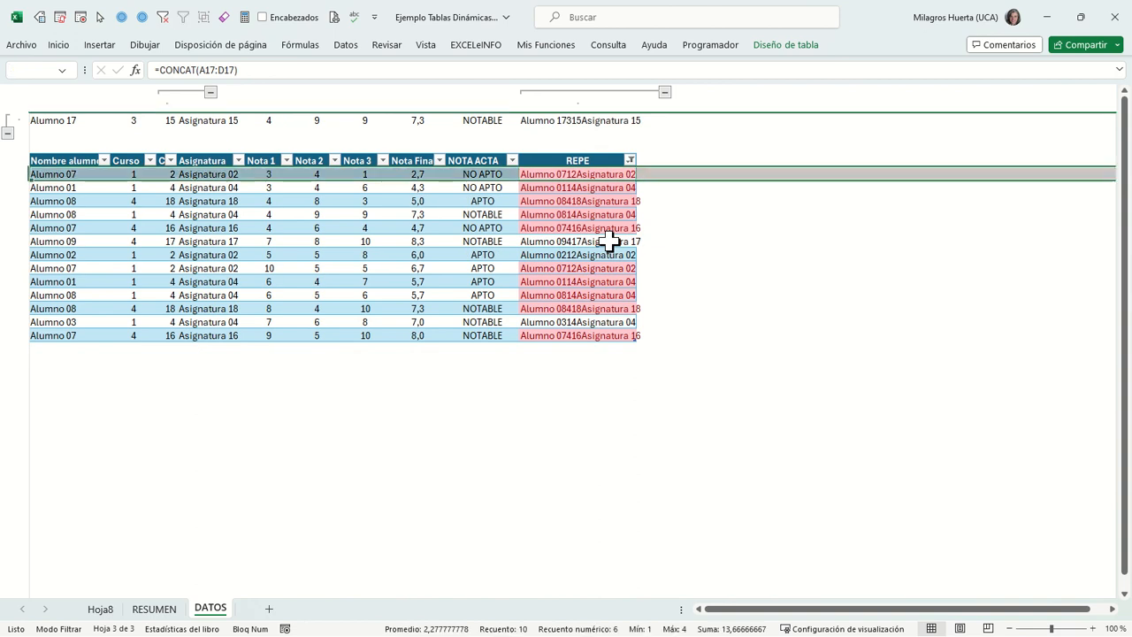
pyautogui.hotkey('ctrl', '-')
pyautogui.hotkey('ctrl', '-')
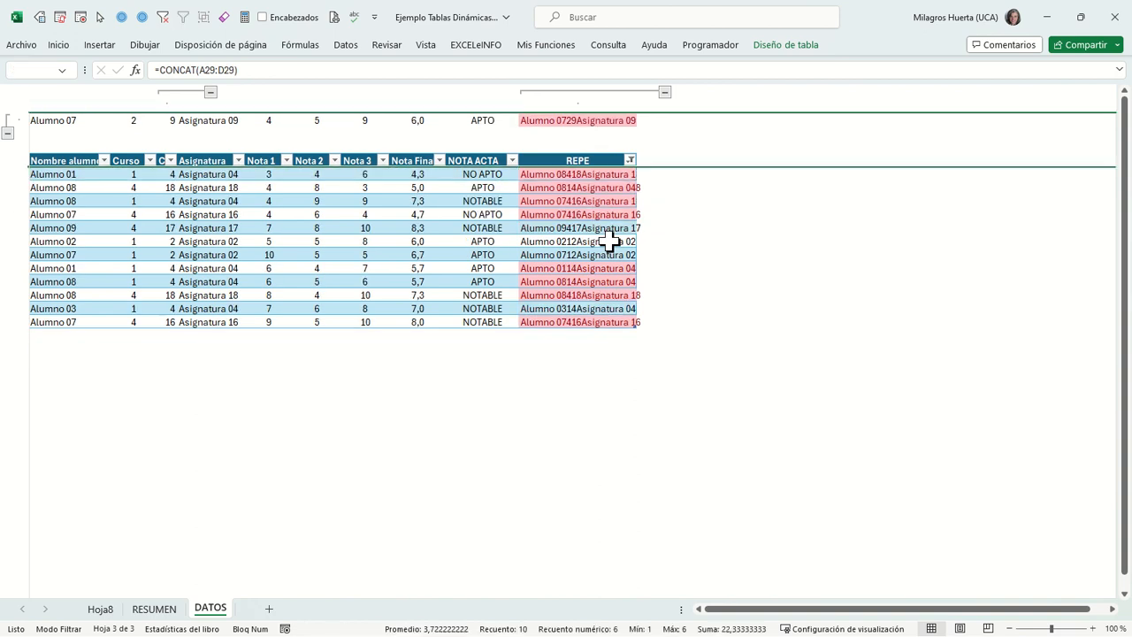
pyautogui.hotkey('shift', 'space')
pyautogui.hotkey('shift', 'space')
pyautogui.hotkey('ctrl', '-')
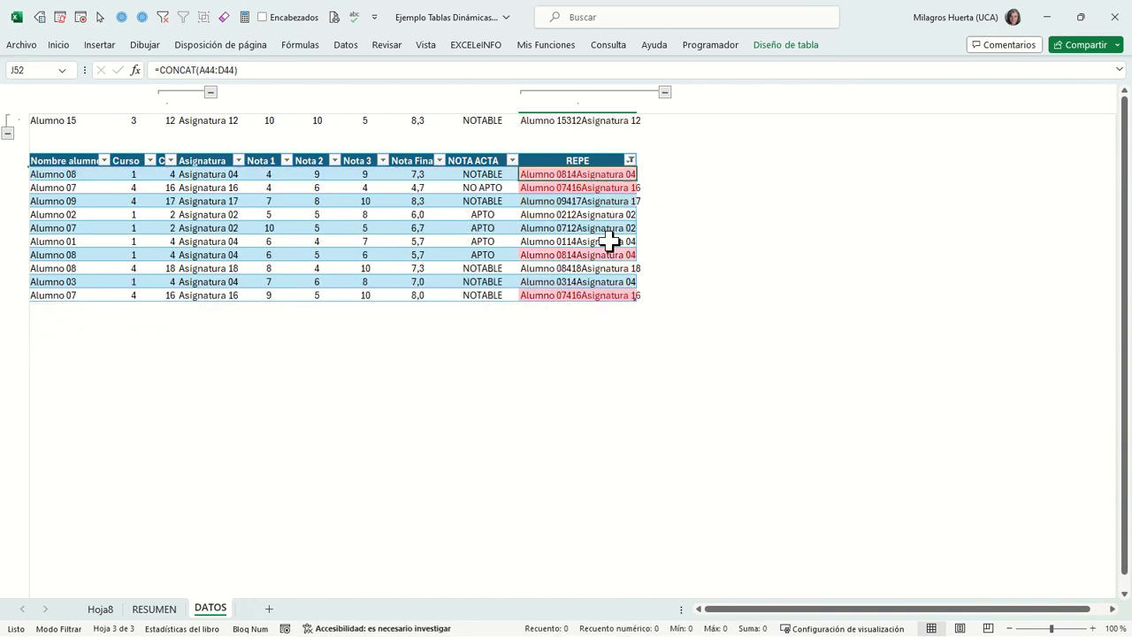
# - Delete the first rows of the duplicated records Alumno 0814Asignatura 04 and Alumno 07416Asignatura 16
pyautogui.hotkey('shift', 'space')
pyautogui.hotkey('shift', 'space')
pyautogui.hotkey('ctrl', '-')
pyautogui.hotkey('shift', 'space')
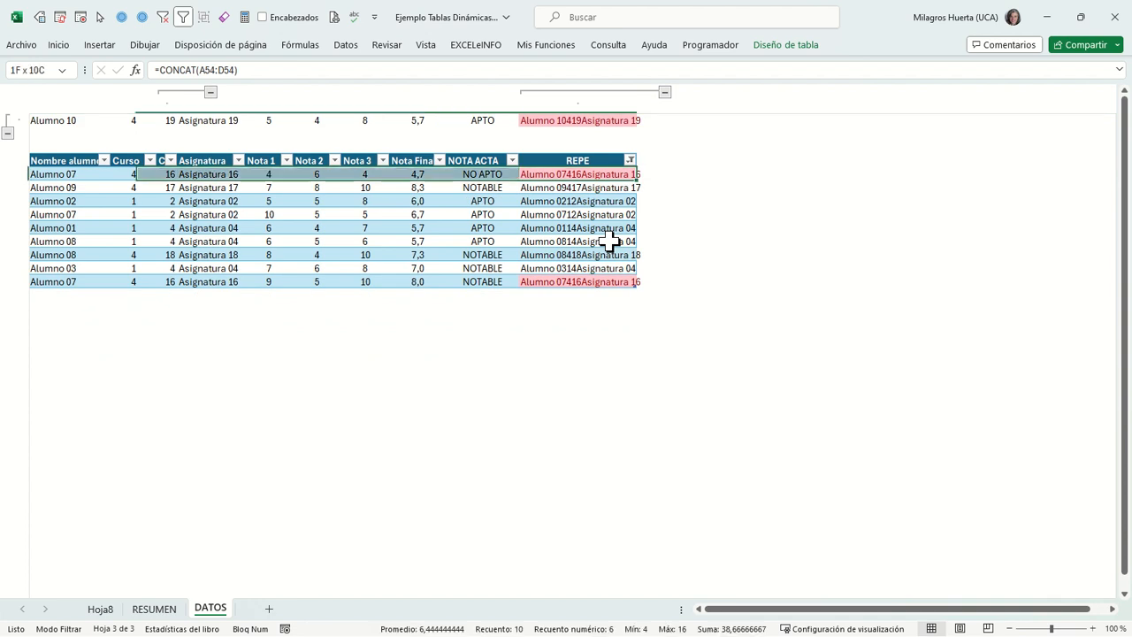
pyautogui.hotkey('shift', 'space')
pyautogui.hotkey('ctrl', '-')
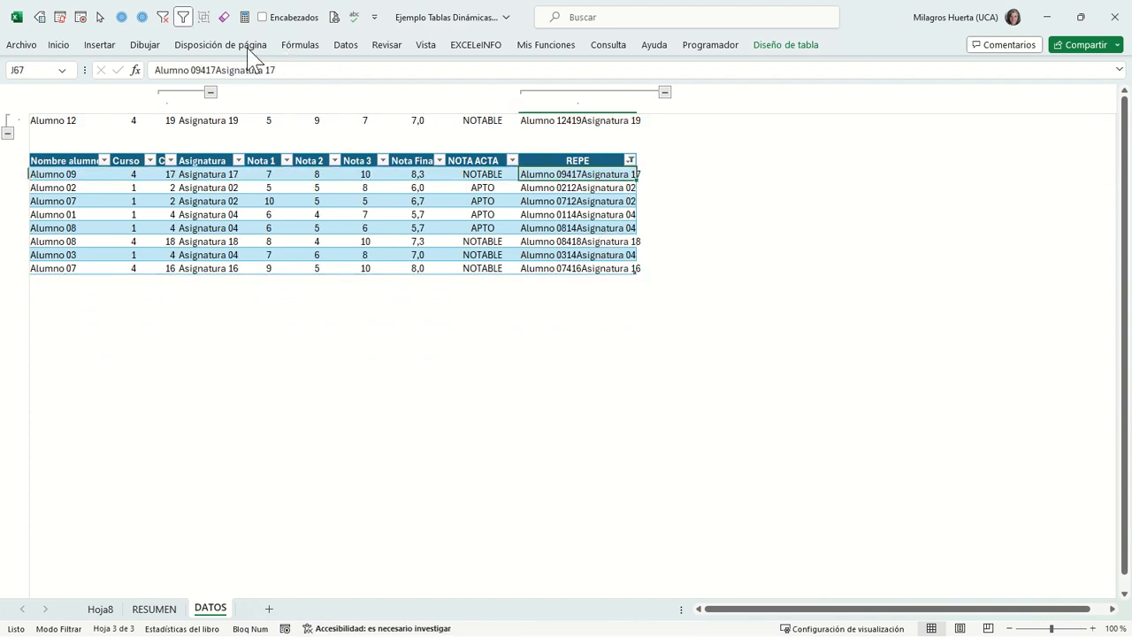
# - Clear the REPE color filter and check the full table from its last record back up to the first
pyautogui.click(163, 17)
pyautogui.click(104, 273)
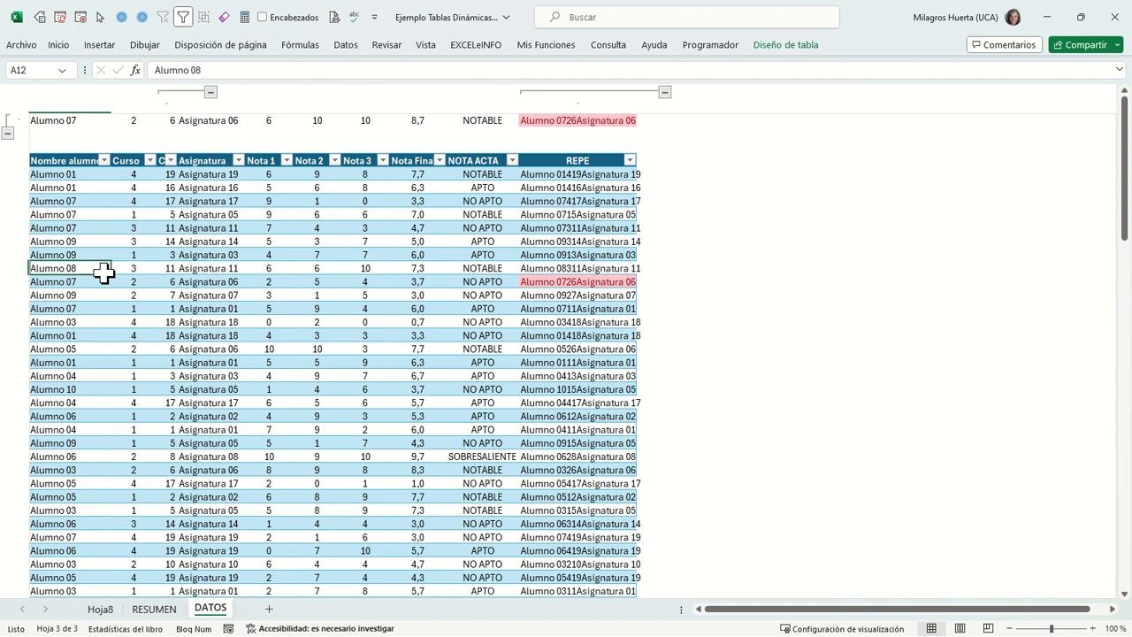
pyautogui.hotkey('ctrl', 'Down')
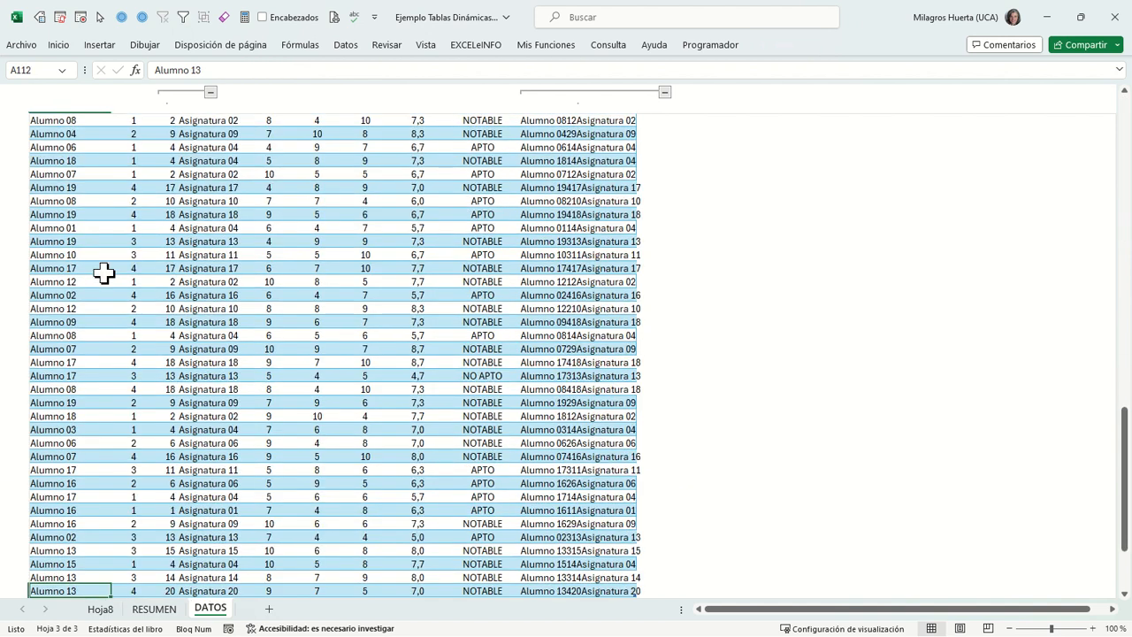
pyautogui.press('Right')
pyautogui.press('Right')
pyautogui.press('Right')
pyautogui.press('Right')
pyautogui.press('Right')
pyautogui.press('Right')
pyautogui.press('Right')
pyautogui.press('Right')
pyautogui.press('Right')
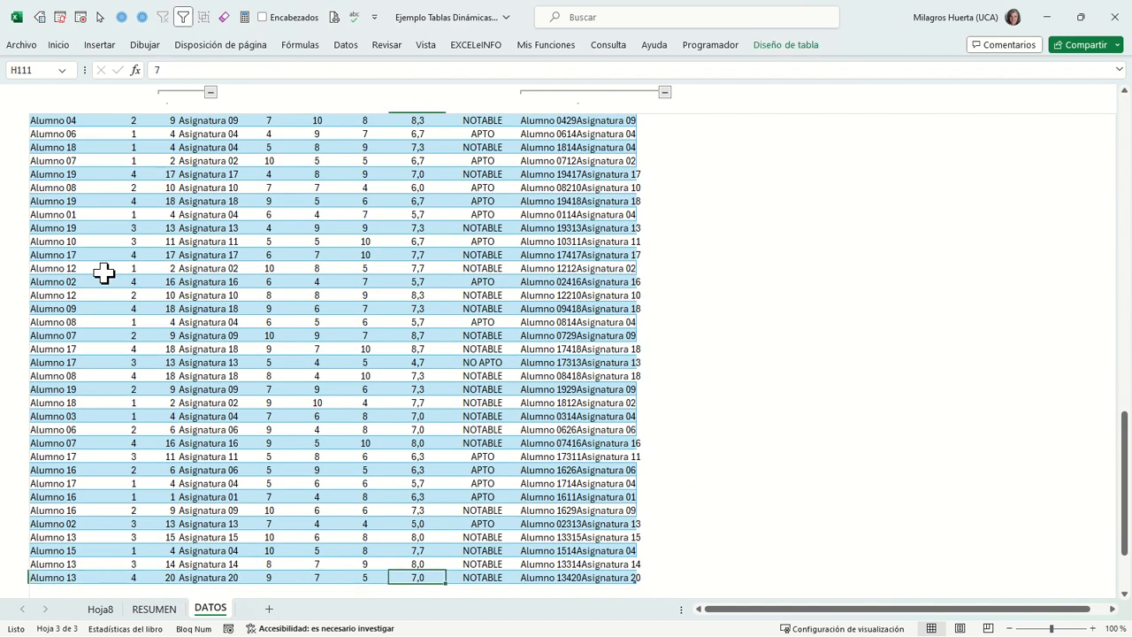
pyautogui.hotkey('ctrl', 'Up')
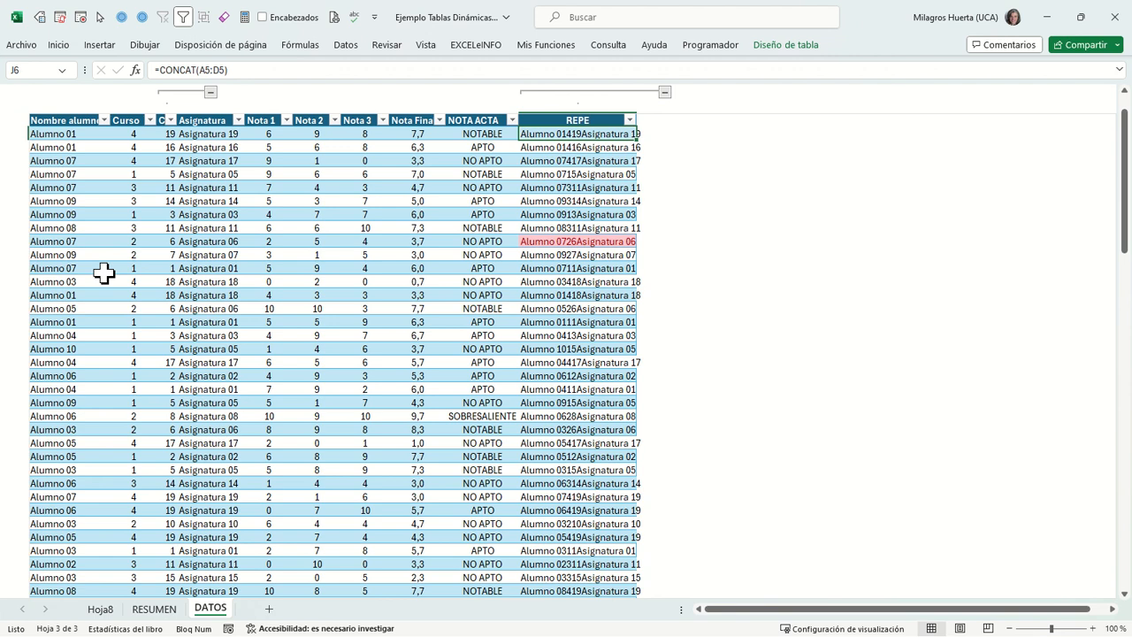
pyautogui.press('Down')
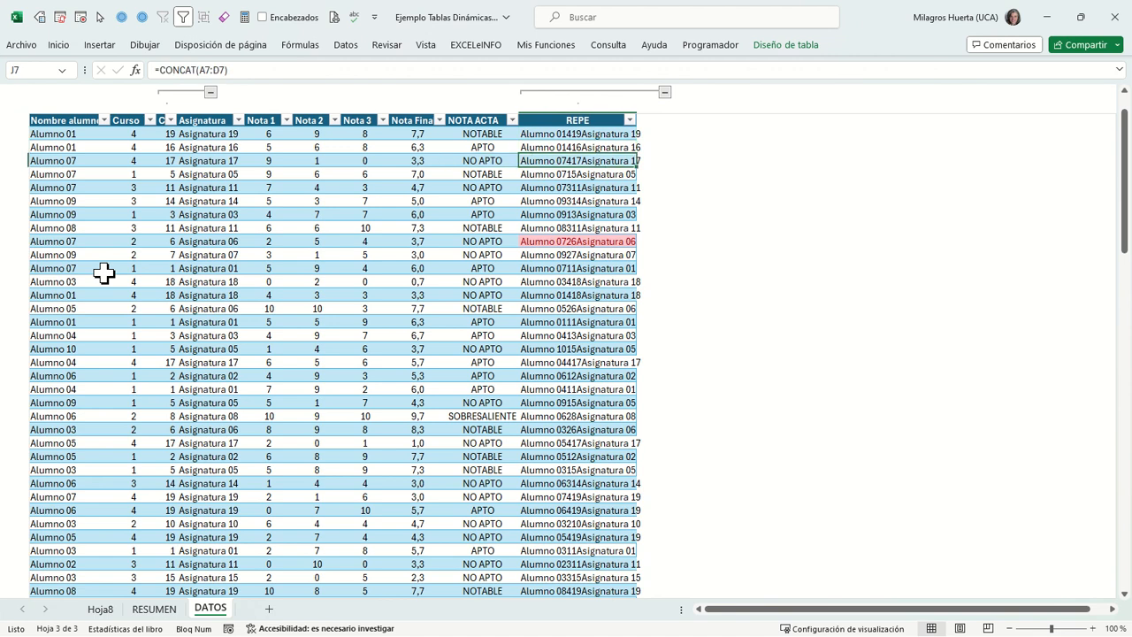
# - Look for a match of the flagged record Alumno 0726Asignatura 06 and recalculate the random row above the table several times
pyautogui.click(542, 241)
pyautogui.scroll(-20, 542, 241)
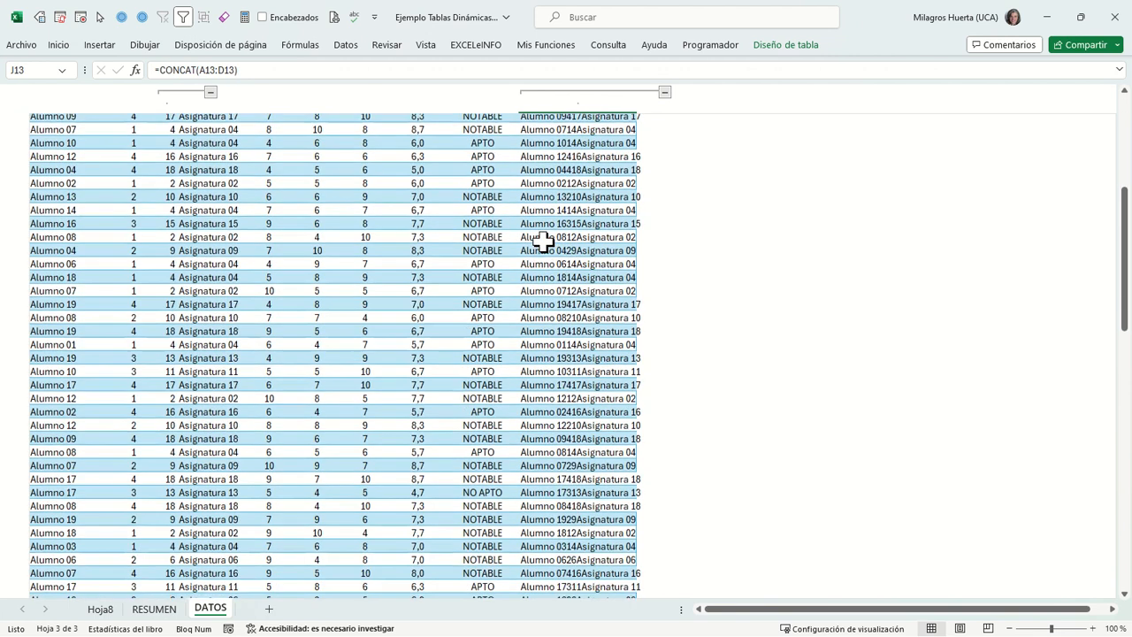
pyautogui.scroll(20, 542, 240)
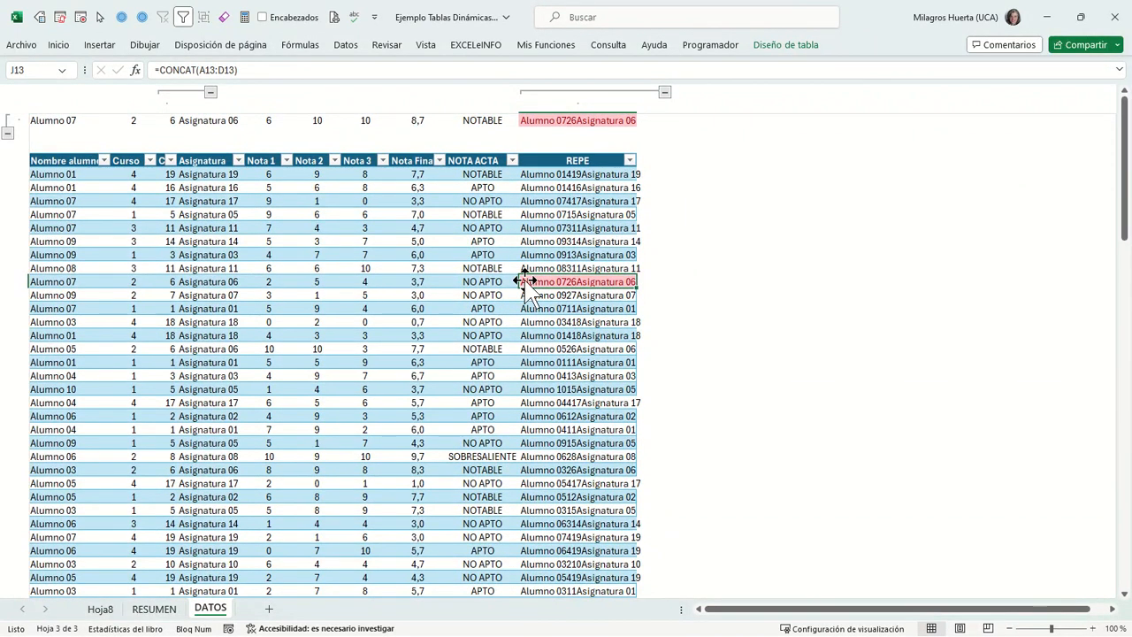
pyautogui.press('F9')
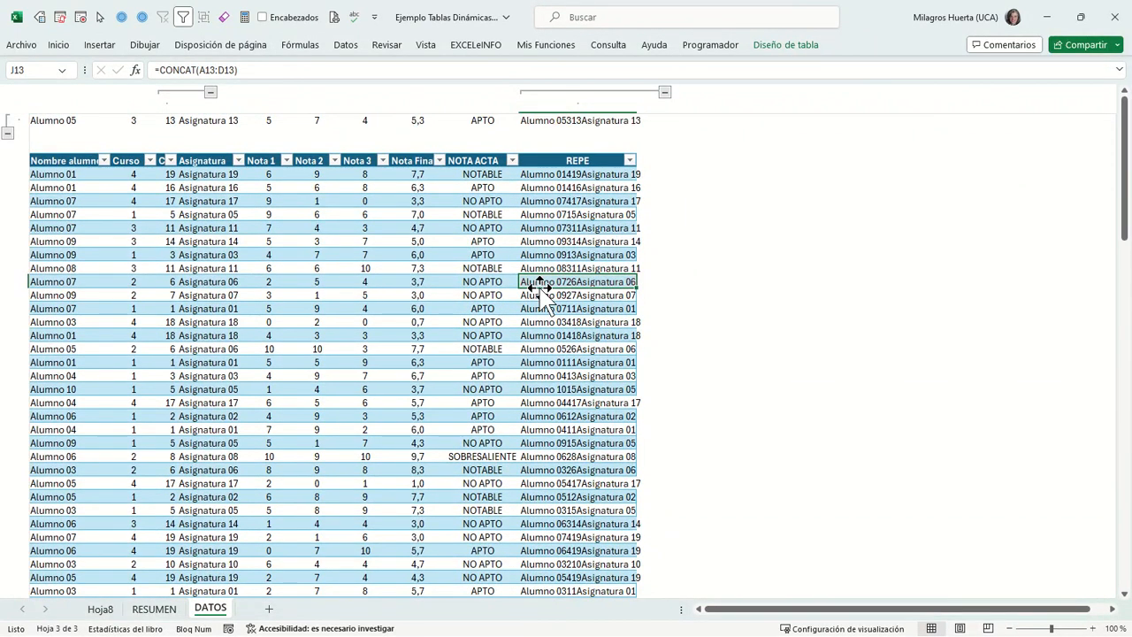
pyautogui.press('F9')
pyautogui.press('F9')
pyautogui.press('F9')
pyautogui.press('F9')
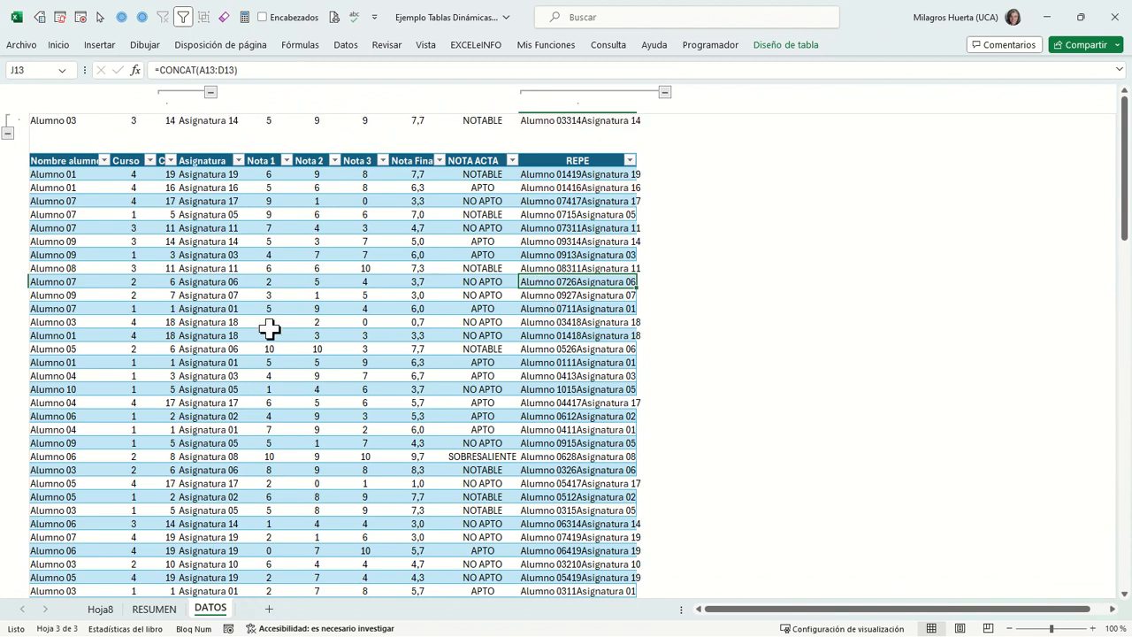
# - Refresh the pivot table on the RESUMEN sheet with the updated records from DATOS
pyautogui.click(154, 610)
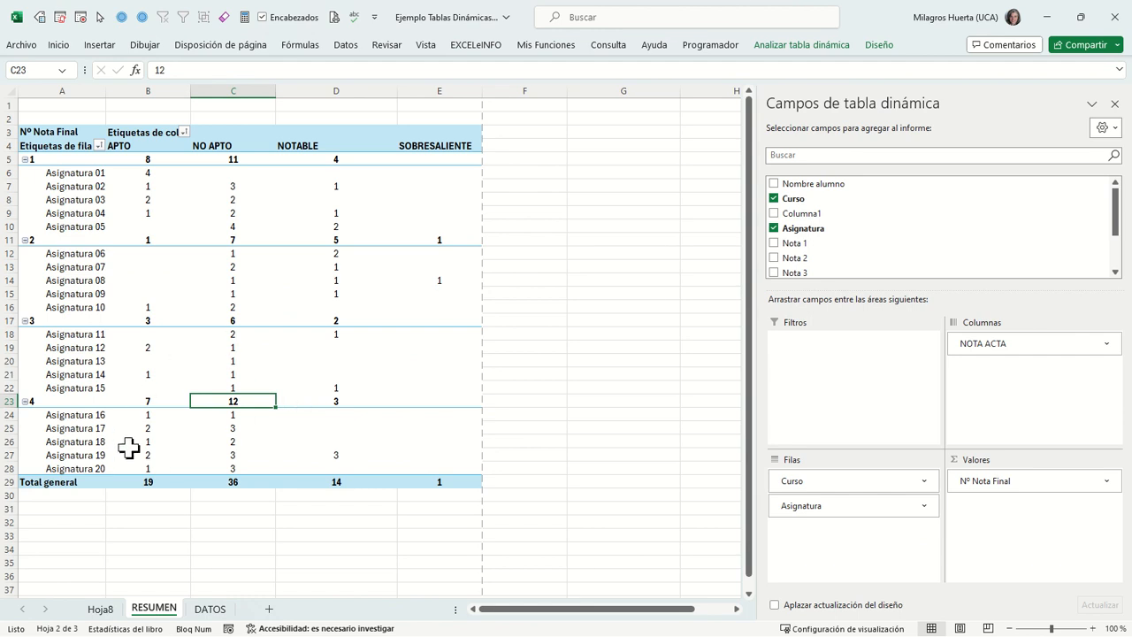
pyautogui.click(86, 347)
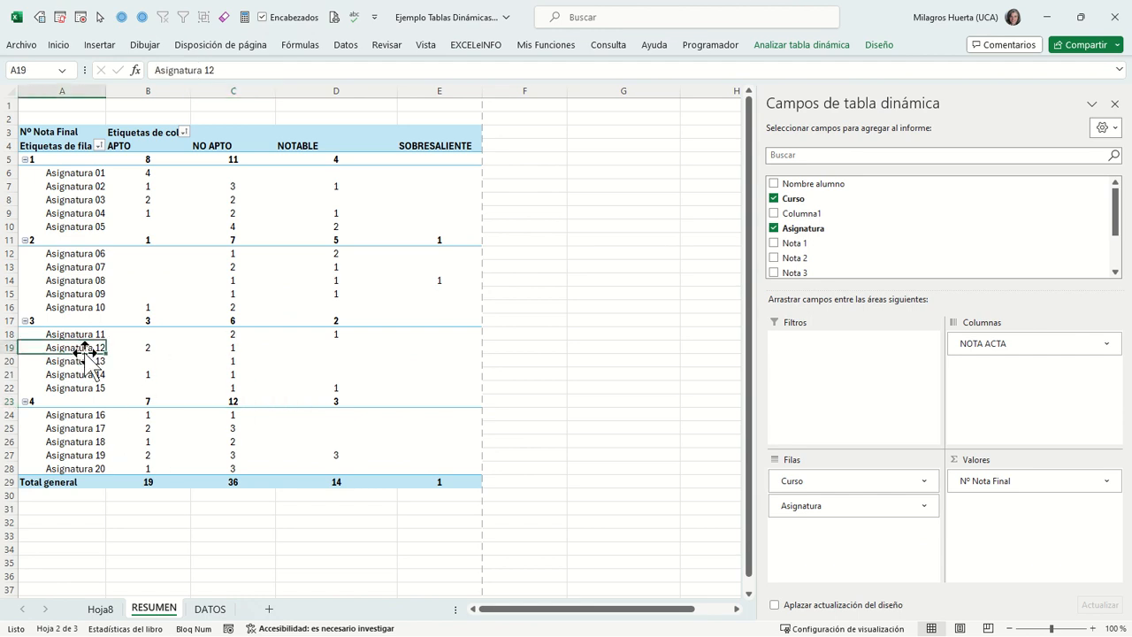
pyautogui.rightClick(86, 348)
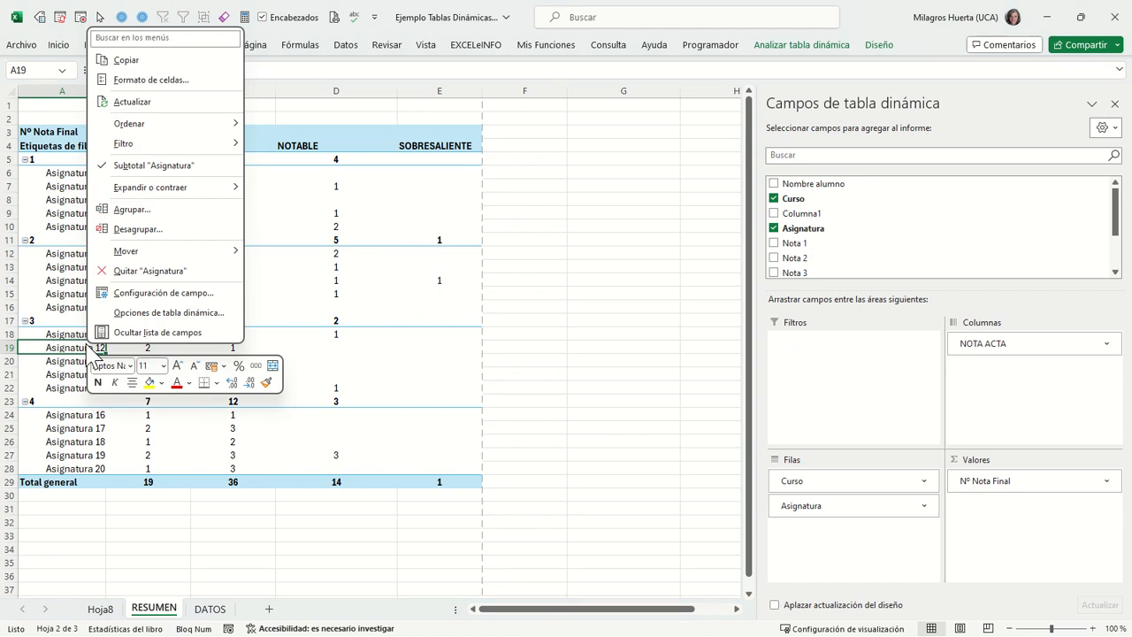
pyautogui.click(147, 100)
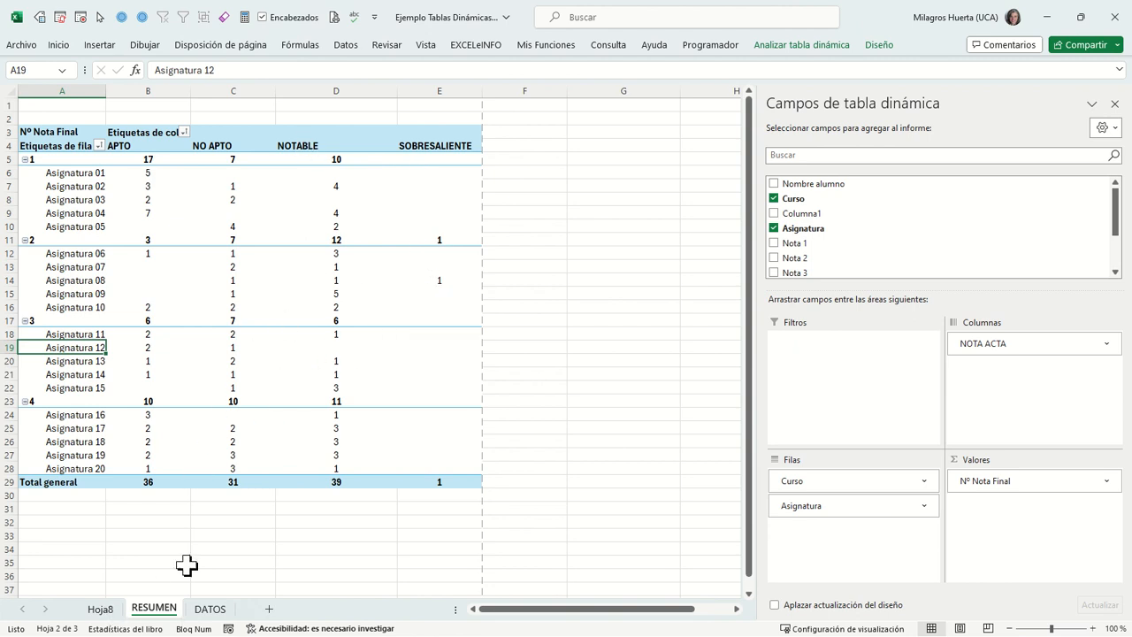
pyautogui.hotkey('alt', 'F5')
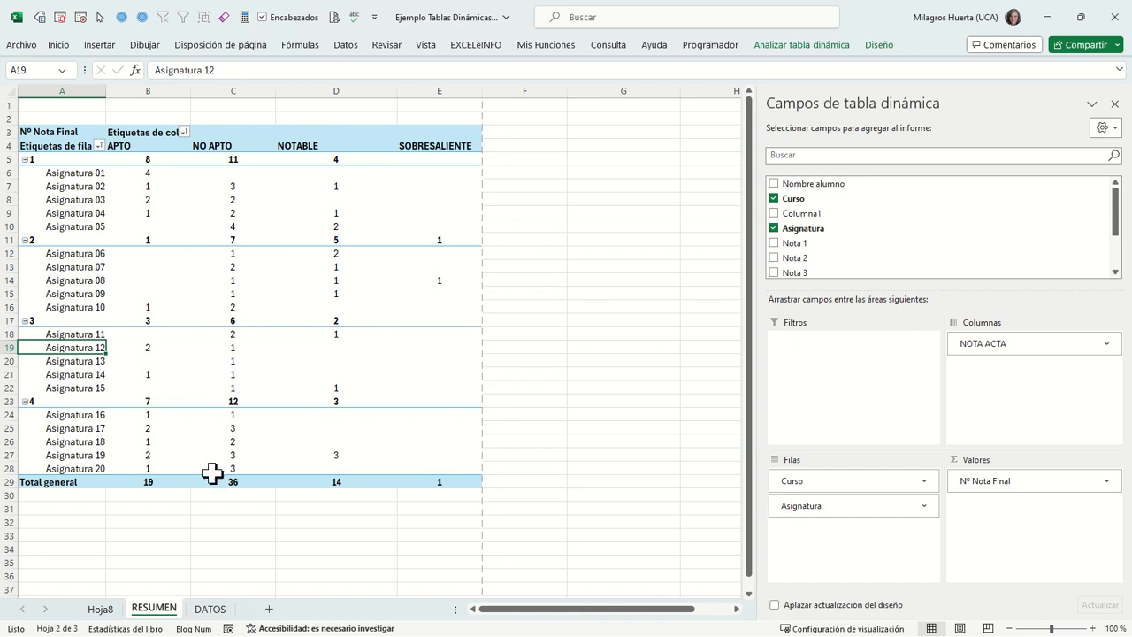
pyautogui.rightClick(282, 348)
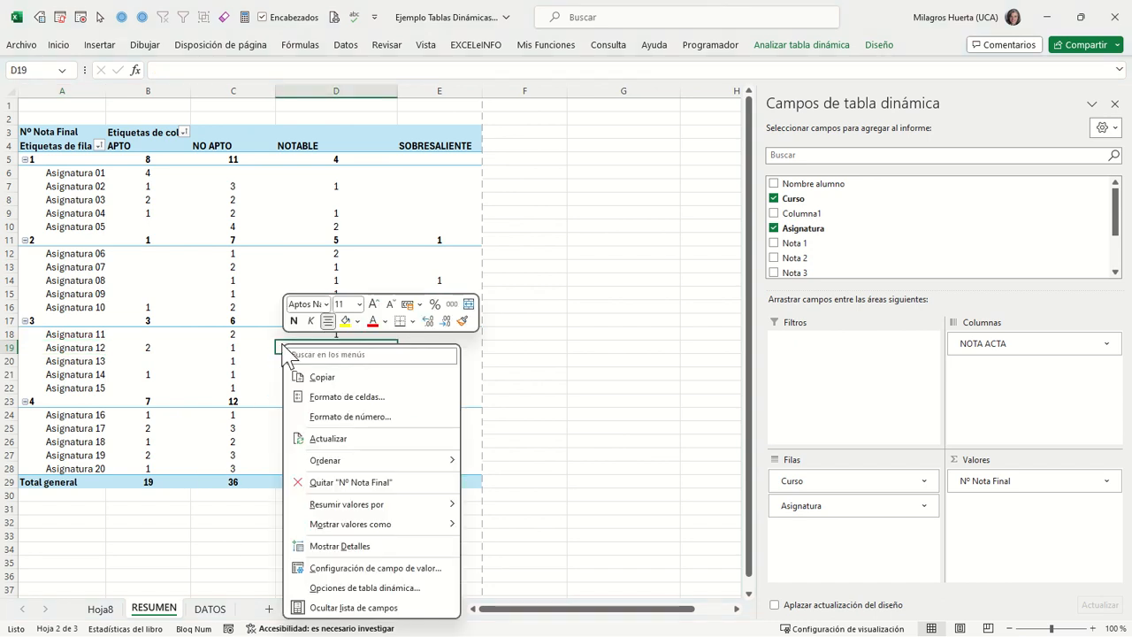
pyautogui.click(330, 442)
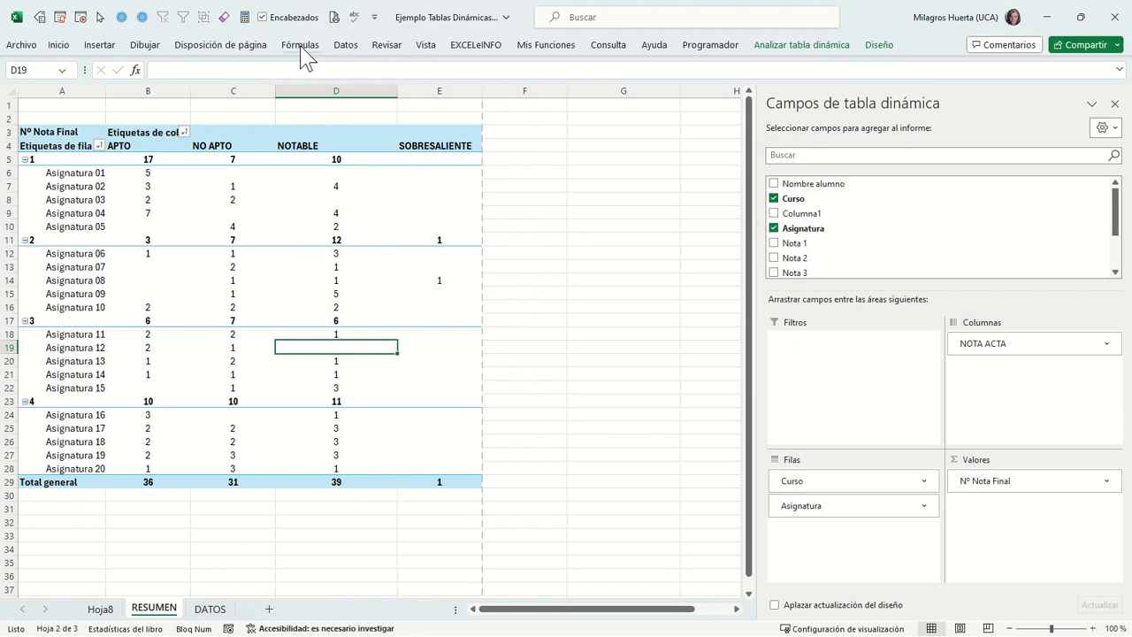
# - Preview the stacked column, 3D column, line, pie and bar types for a new pivot chart of the RESUMEN table
pyautogui.click(104, 46)
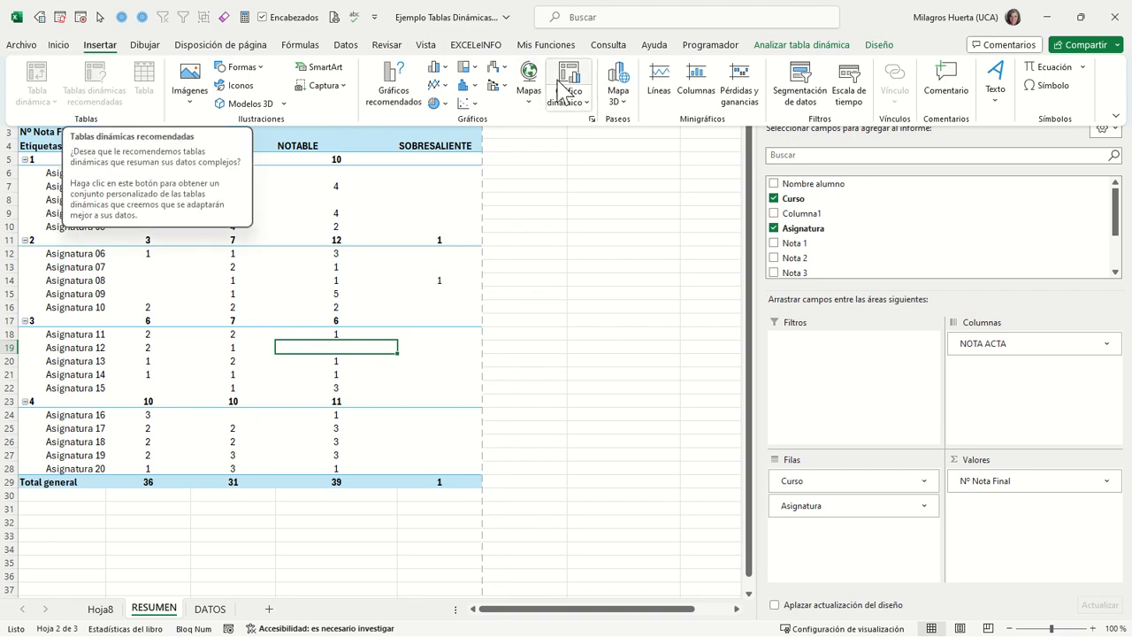
pyautogui.click(582, 103)
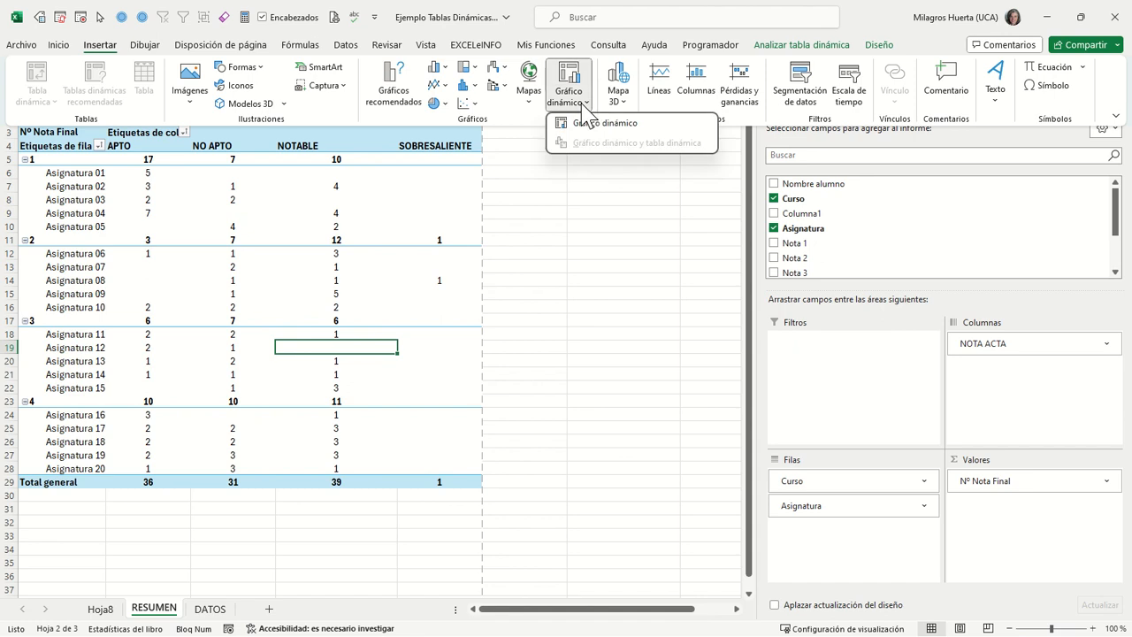
pyautogui.click(585, 128)
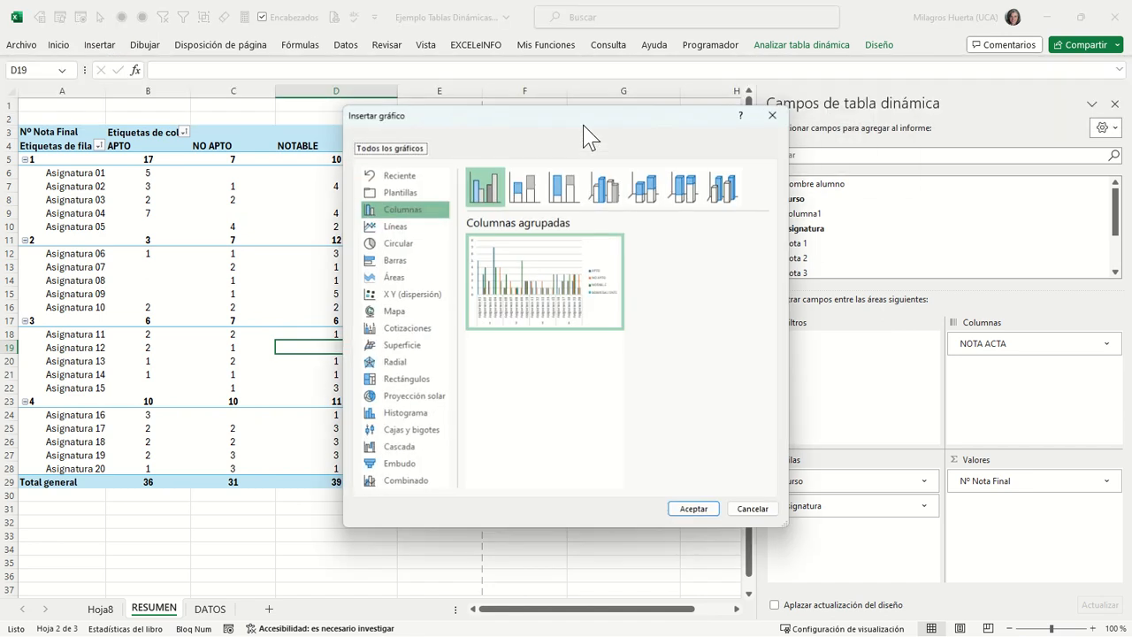
pyautogui.click(522, 189)
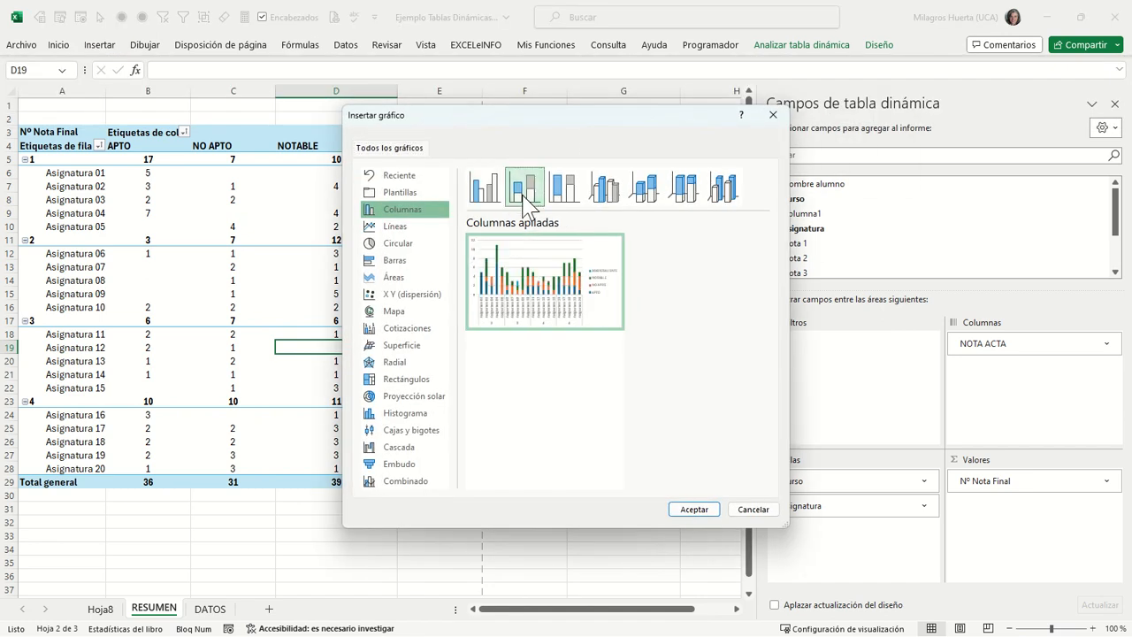
pyautogui.click(561, 205)
pyautogui.click(605, 189)
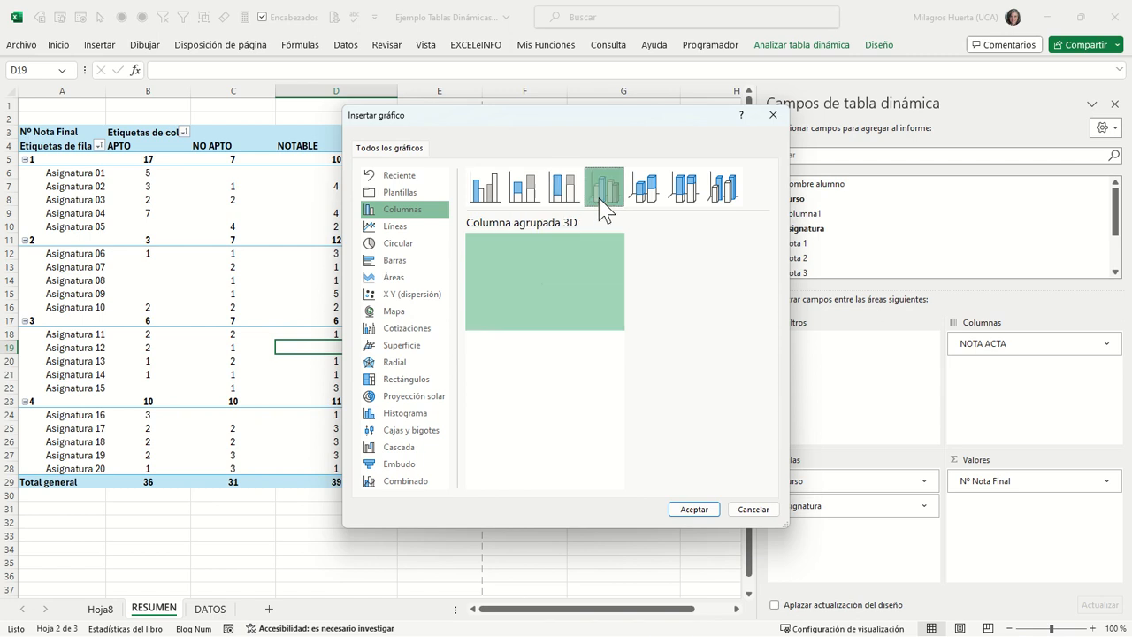
pyautogui.click(408, 230)
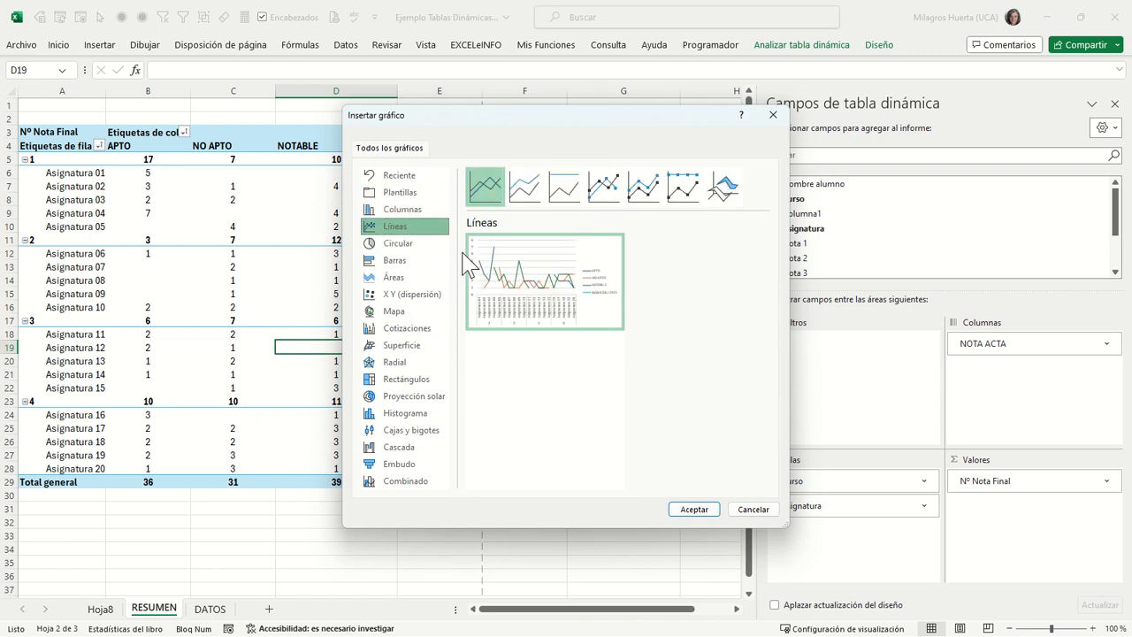
pyautogui.click(405, 246)
pyautogui.click(402, 265)
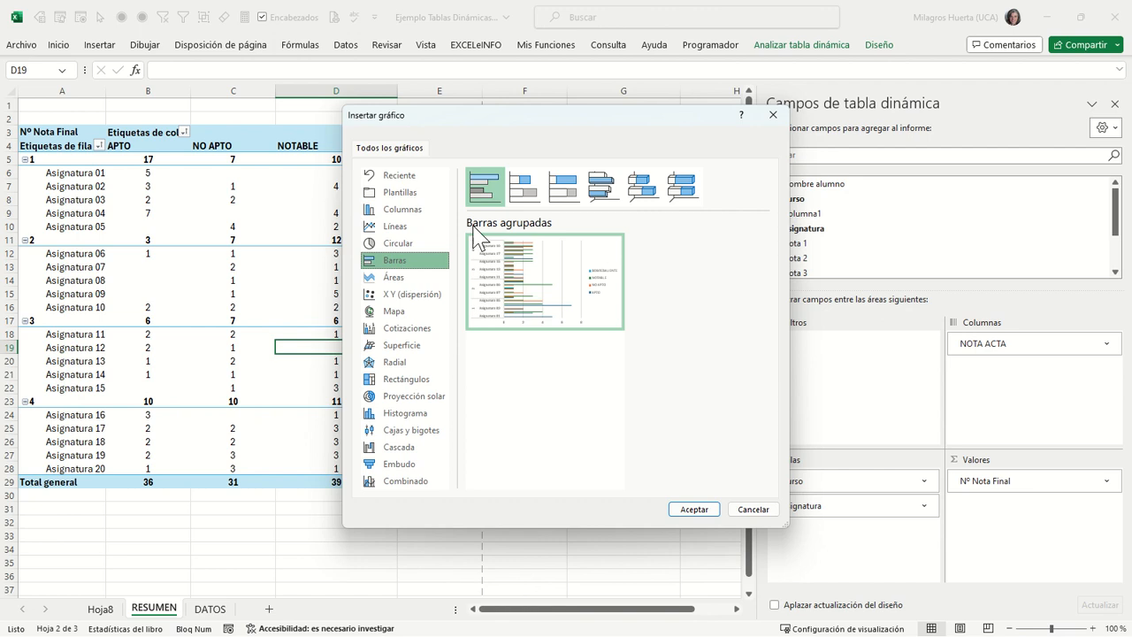
# - Insert a Columnas agrupadas pivot chart and move it slightly away from the first columns of the pivot table
pyautogui.click(409, 213)
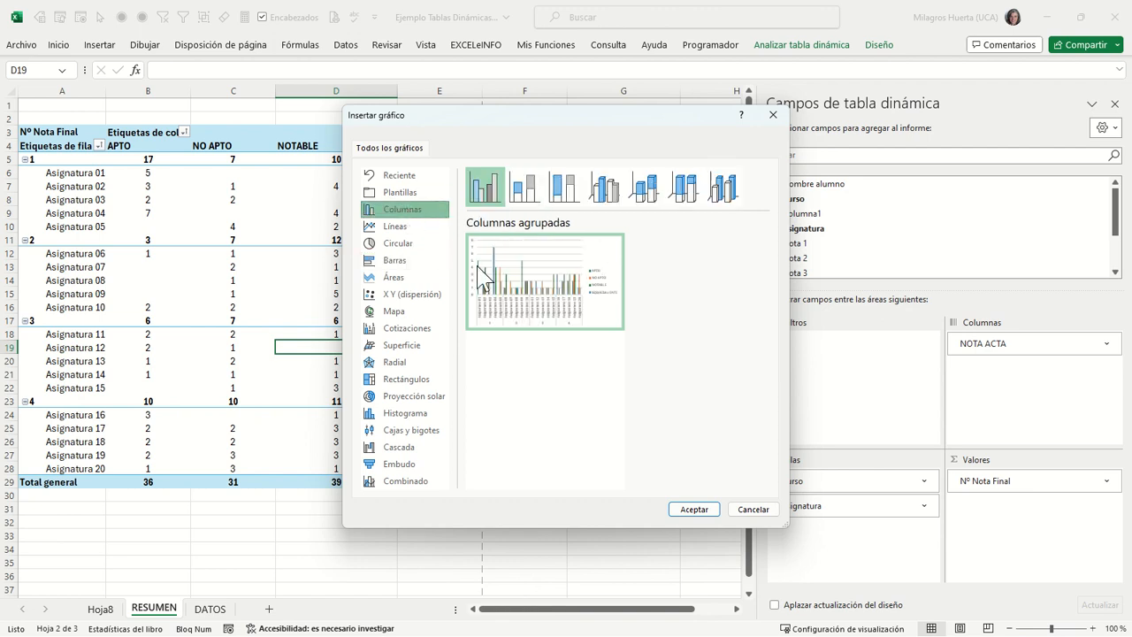
pyautogui.click(693, 509)
pyautogui.click(492, 380)
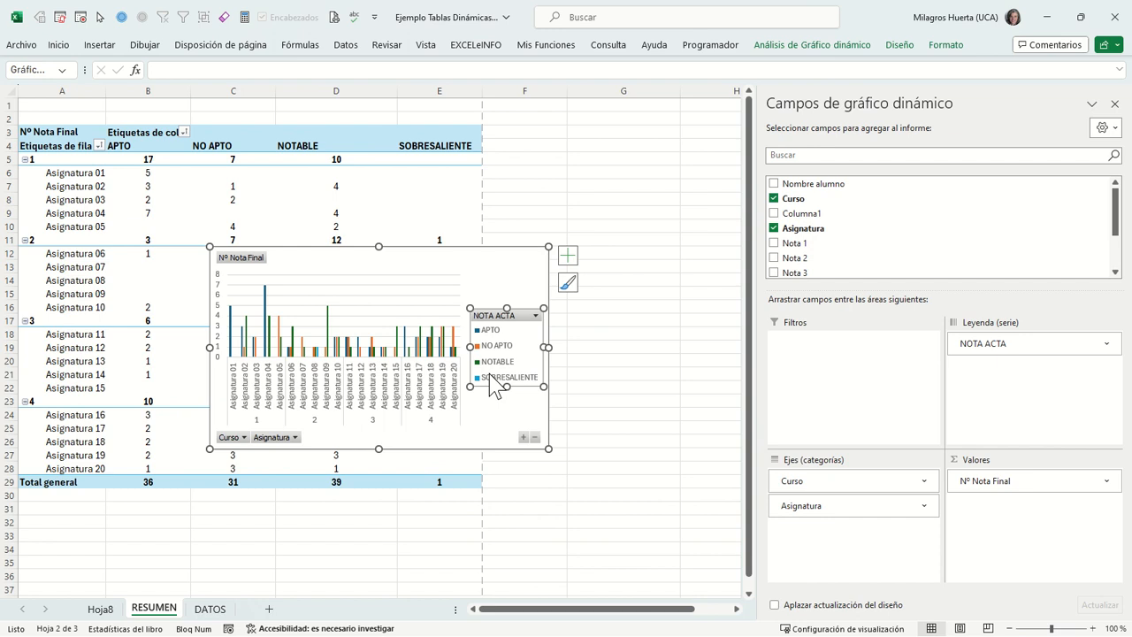
pyautogui.moveTo(480, 247); pyautogui.dragTo(574, 271)
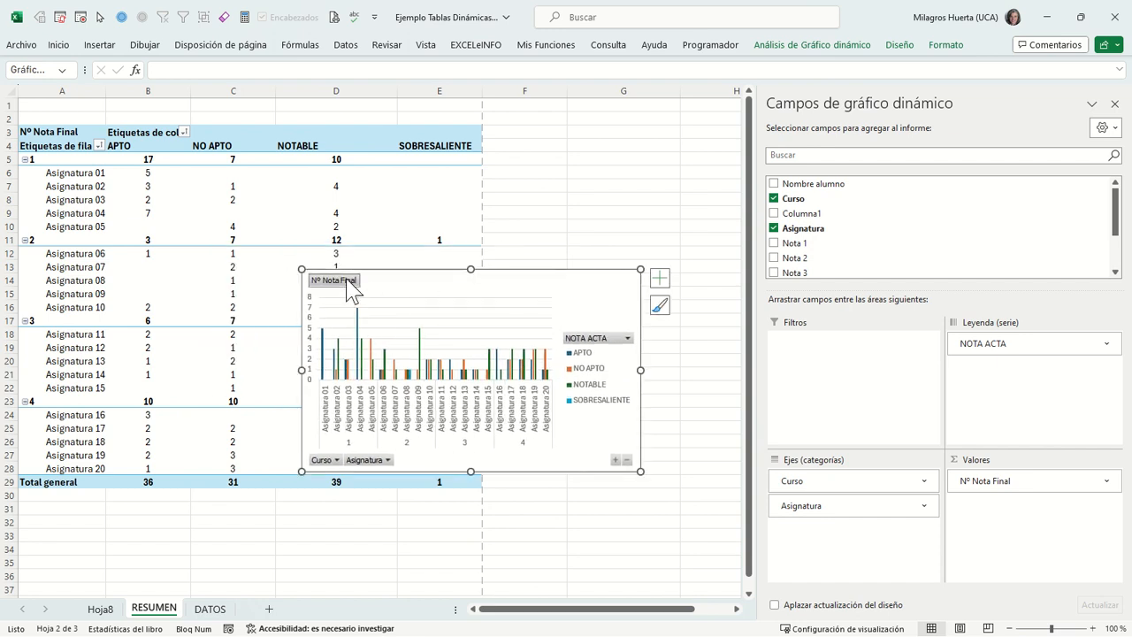
# - Filter the pivot chart's Asignatura field to show only Asignatura 01
pyautogui.click(380, 461)
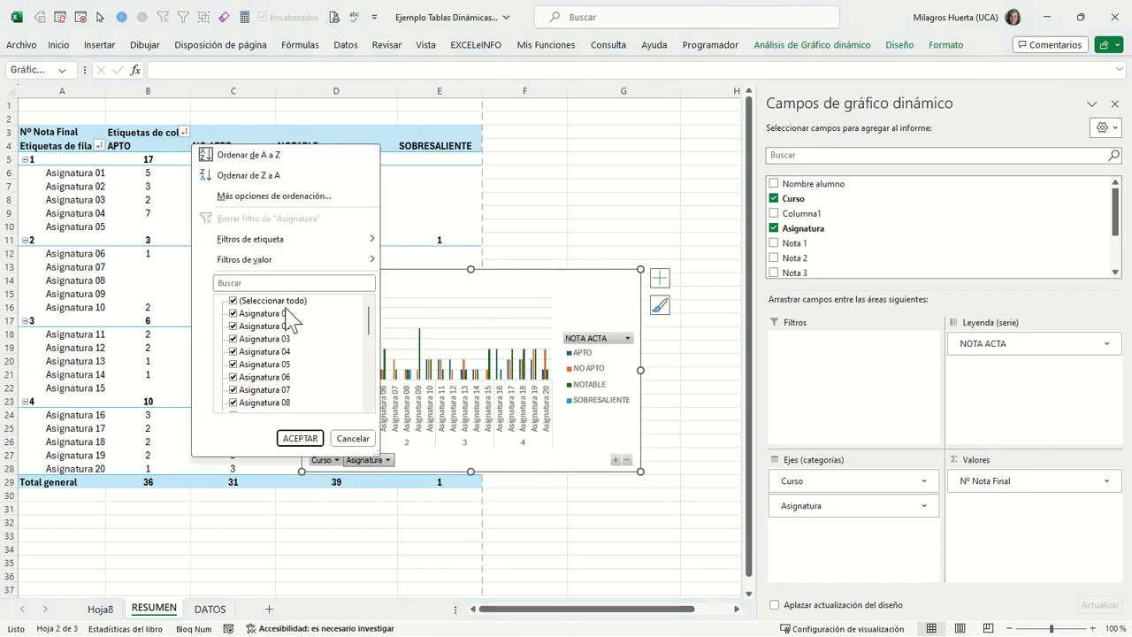
pyautogui.click(286, 304)
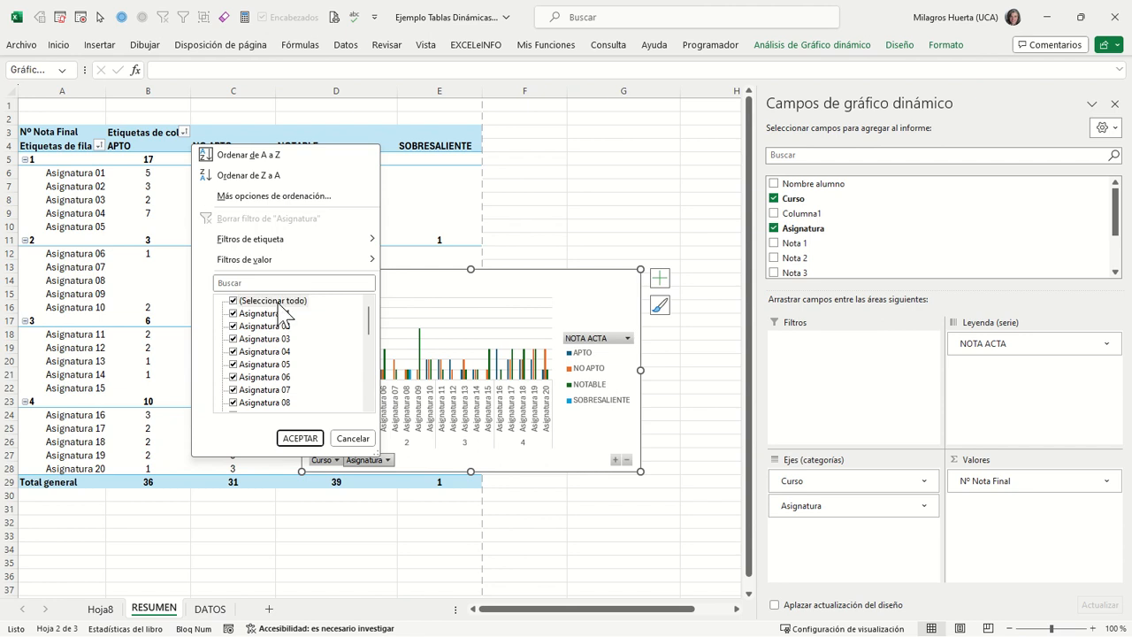
pyautogui.click(234, 301)
pyautogui.click(235, 314)
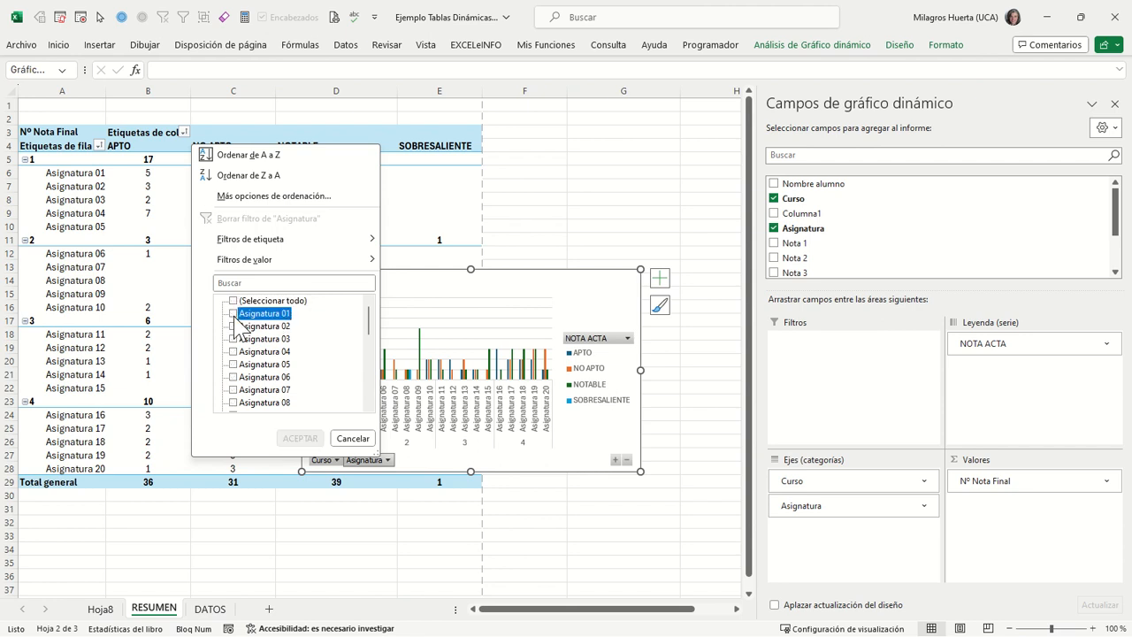
pyautogui.click(300, 438)
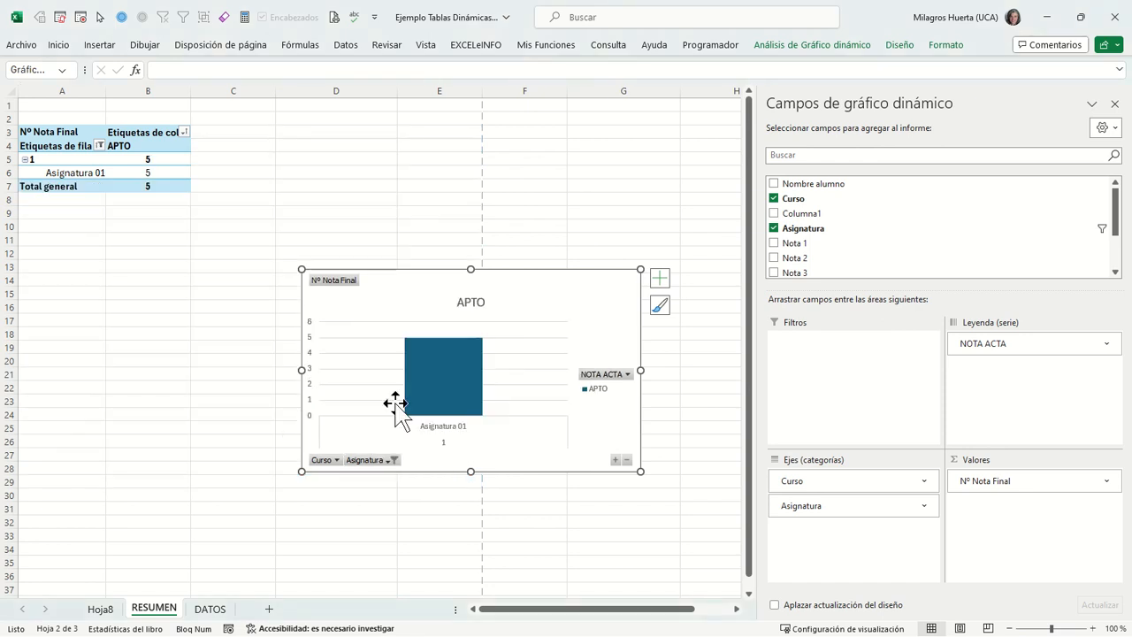
# - Restore all subjects in the pivot chart's Asignatura filter
pyautogui.click(382, 460)
pyautogui.click(237, 302)
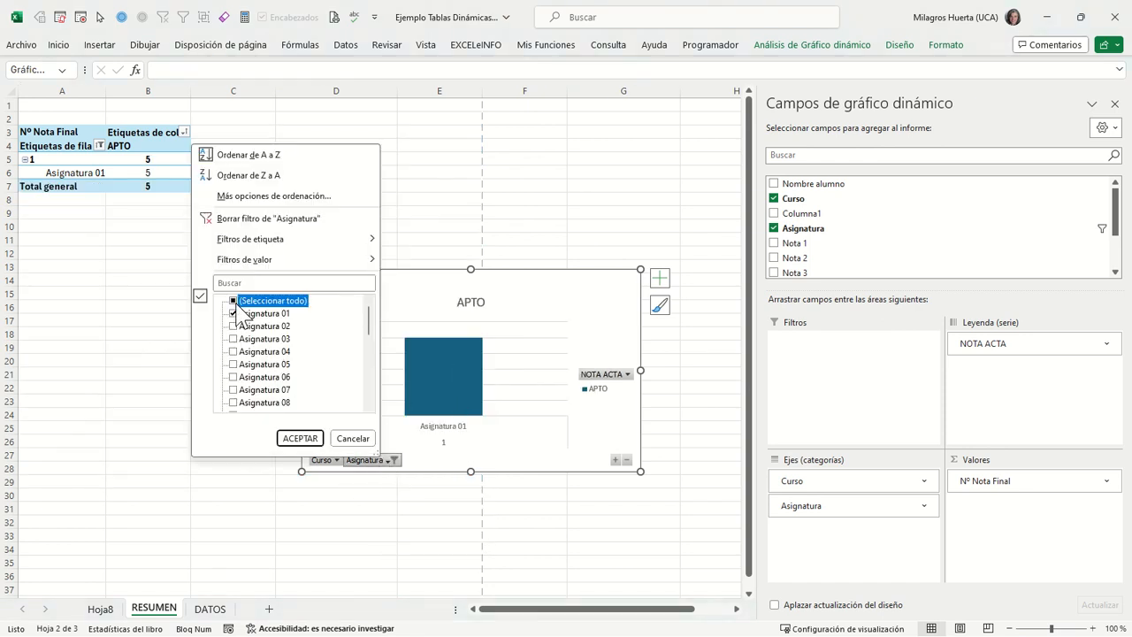
pyautogui.click(297, 438)
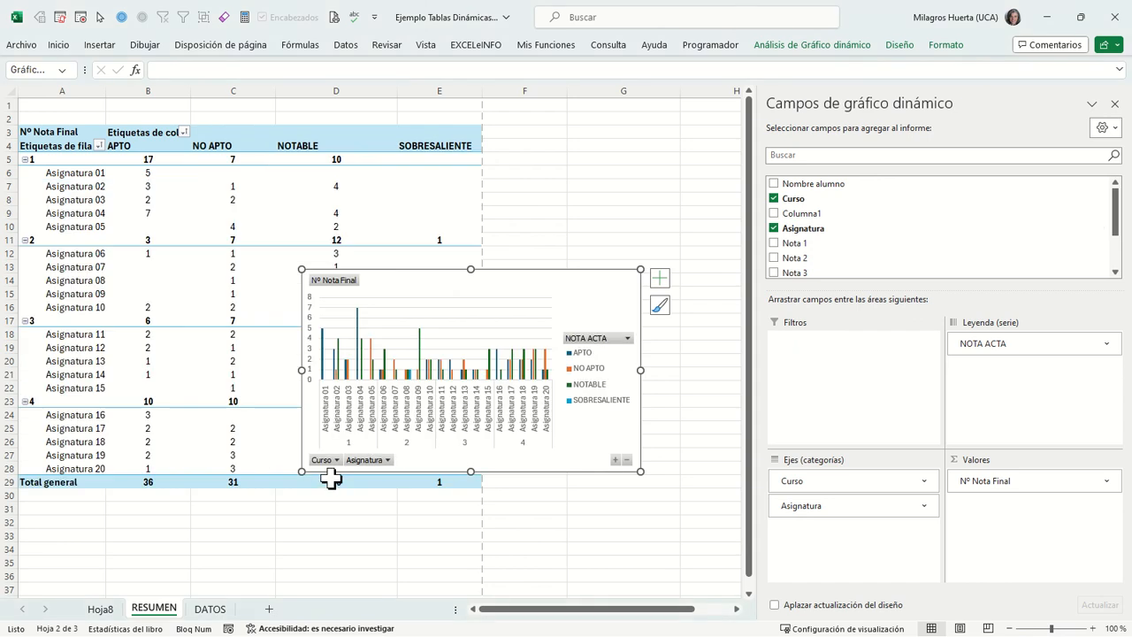
# - Filter the pivot chart's Curso field to show only course 1
pyautogui.click(335, 461)
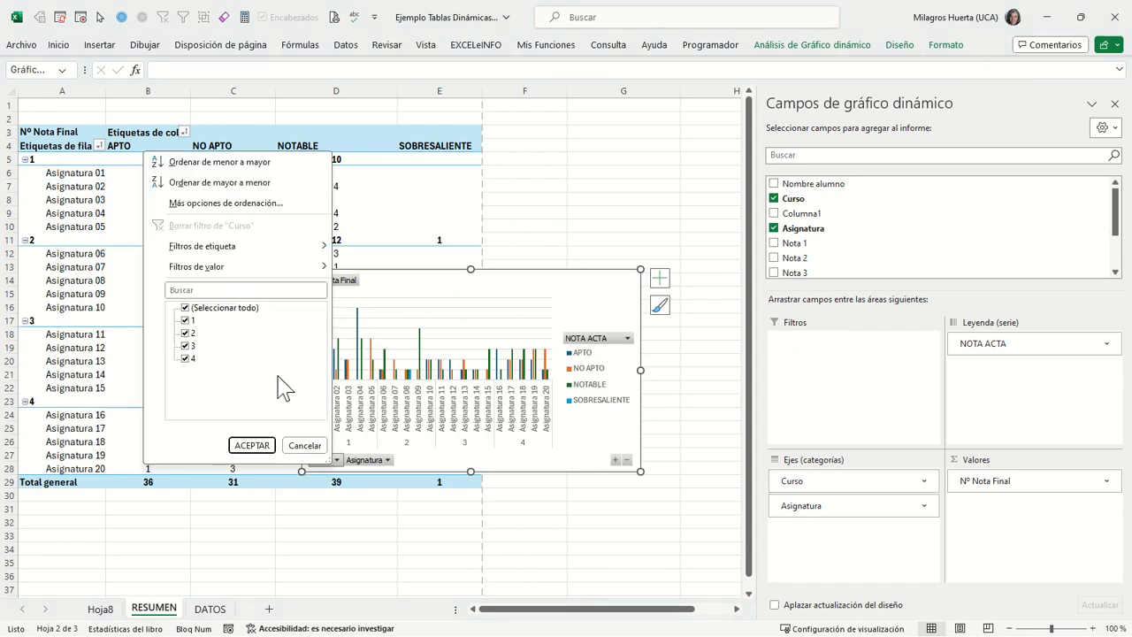
pyautogui.click(195, 310)
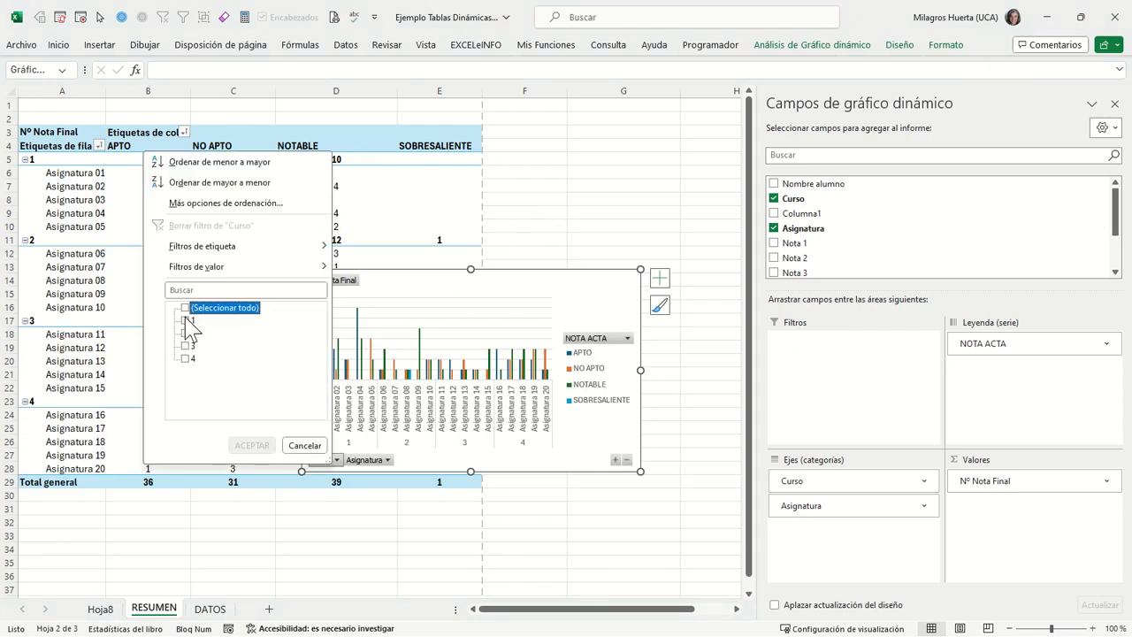
pyautogui.click(187, 320)
pyautogui.click(252, 446)
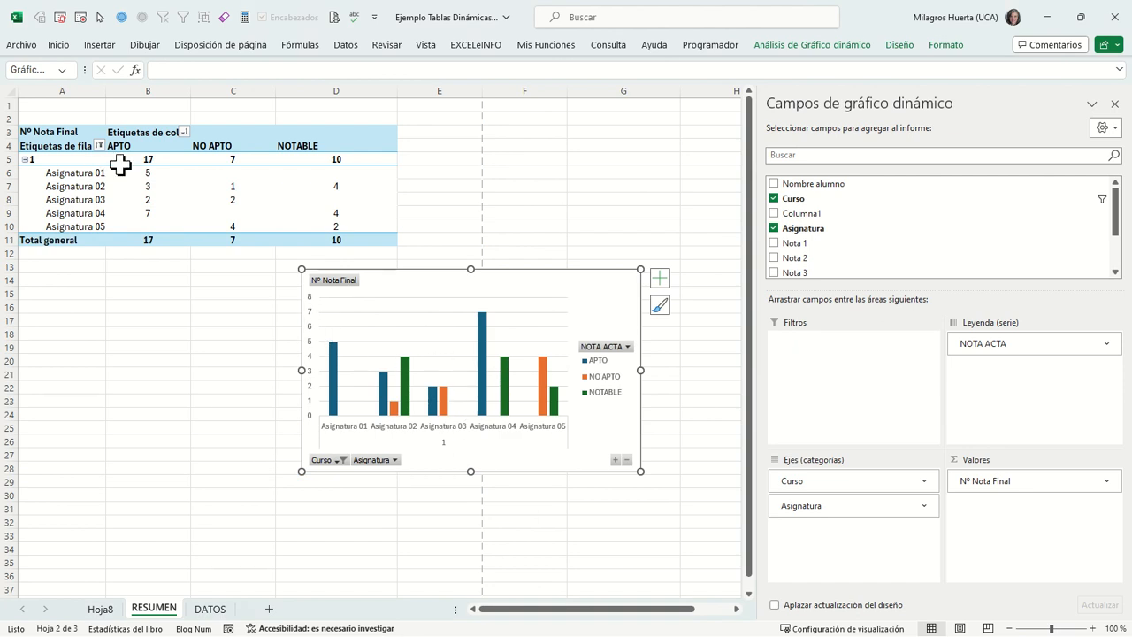
# - Move the pivot chart up beside the filtered pivot table, clear of its data columns
pyautogui.moveTo(139, 204)
pyautogui.click(483, 354)
pyautogui.moveTo(532, 265); pyautogui.dragTo(640, 177)
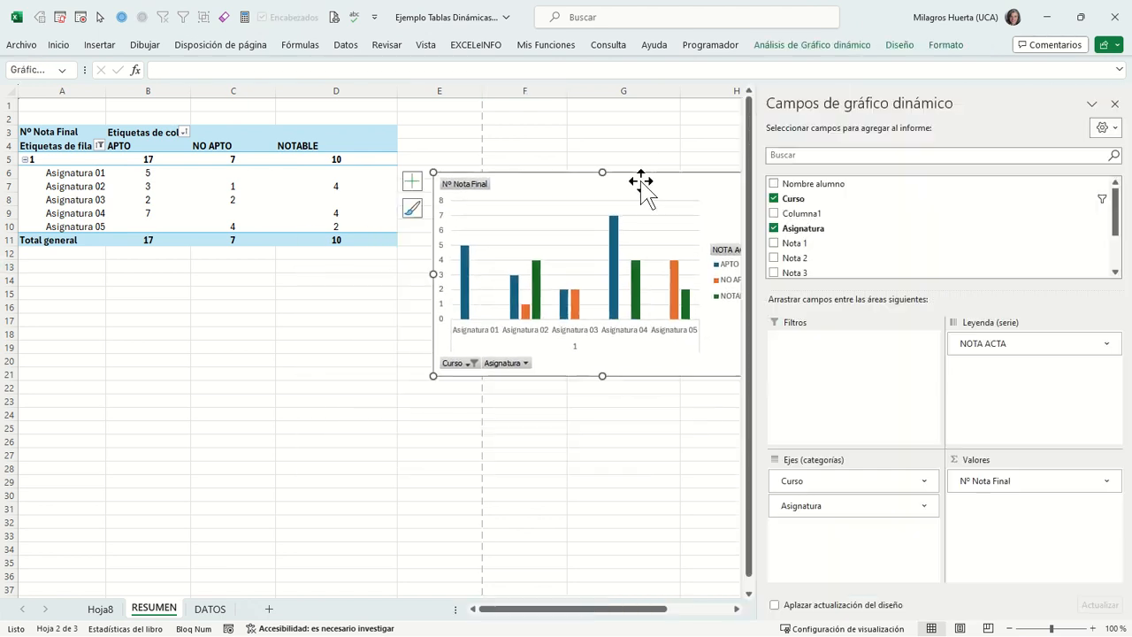
# - Review the pivot chart's options for totals and filters, display, printing and data, leaving the settings as they are
pyautogui.rightClick(614, 185)
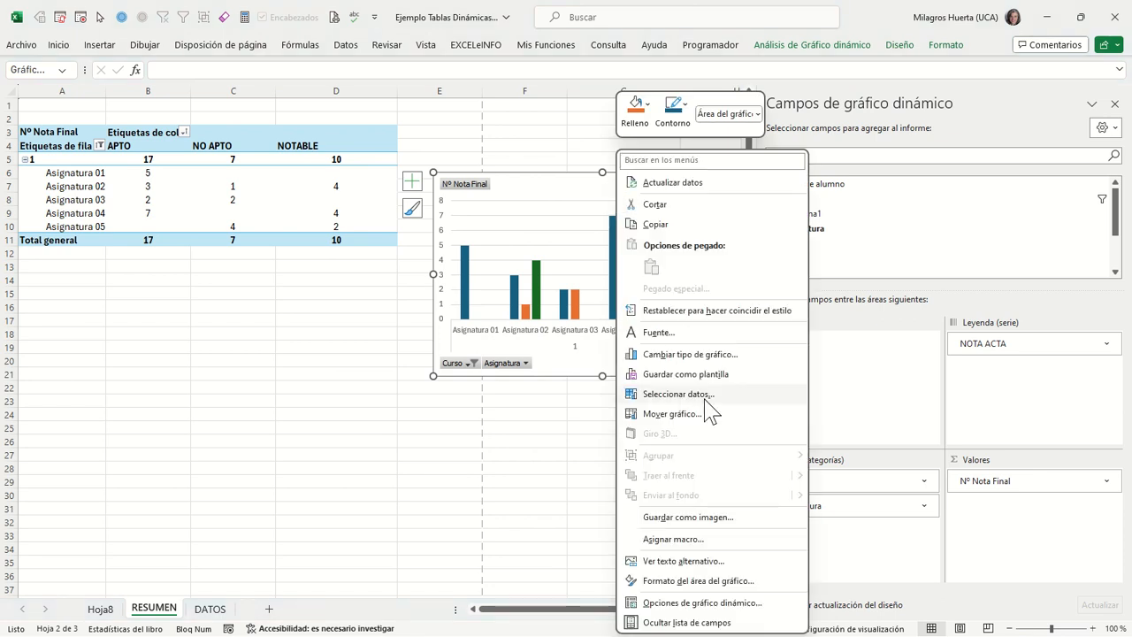
pyautogui.click(689, 605)
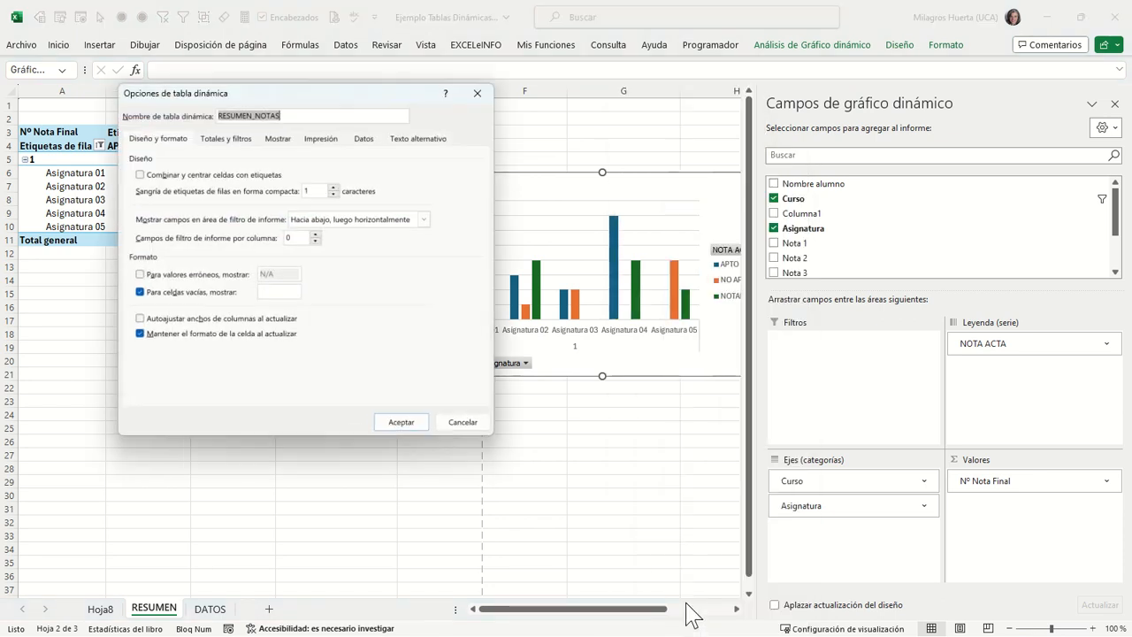
pyautogui.click(227, 139)
pyautogui.click(274, 140)
pyautogui.click(326, 141)
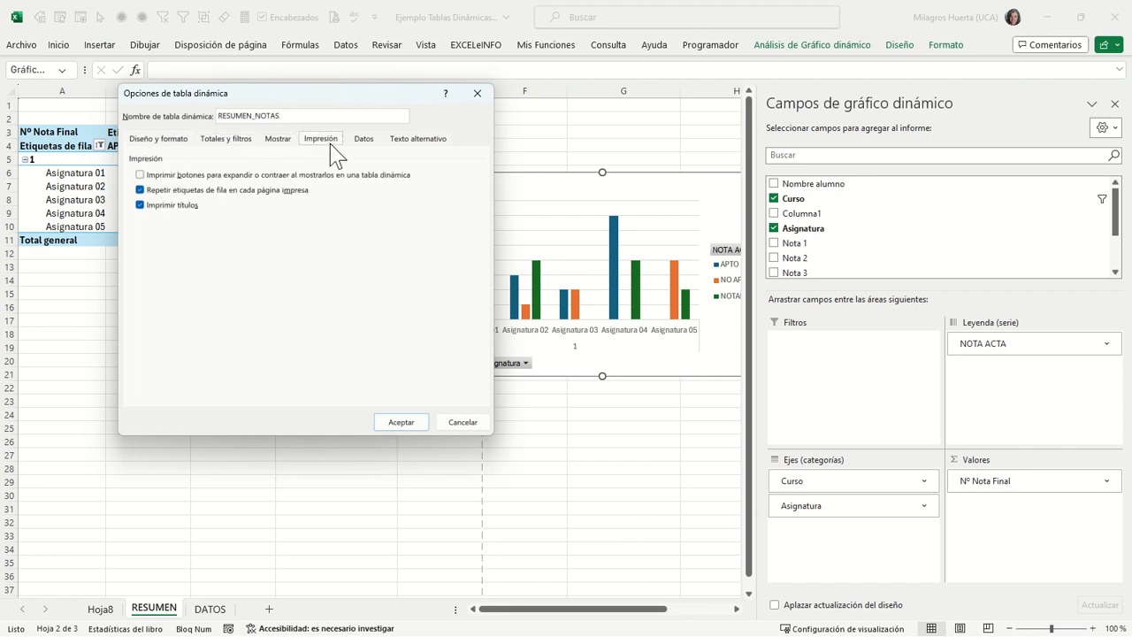
pyautogui.click(363, 142)
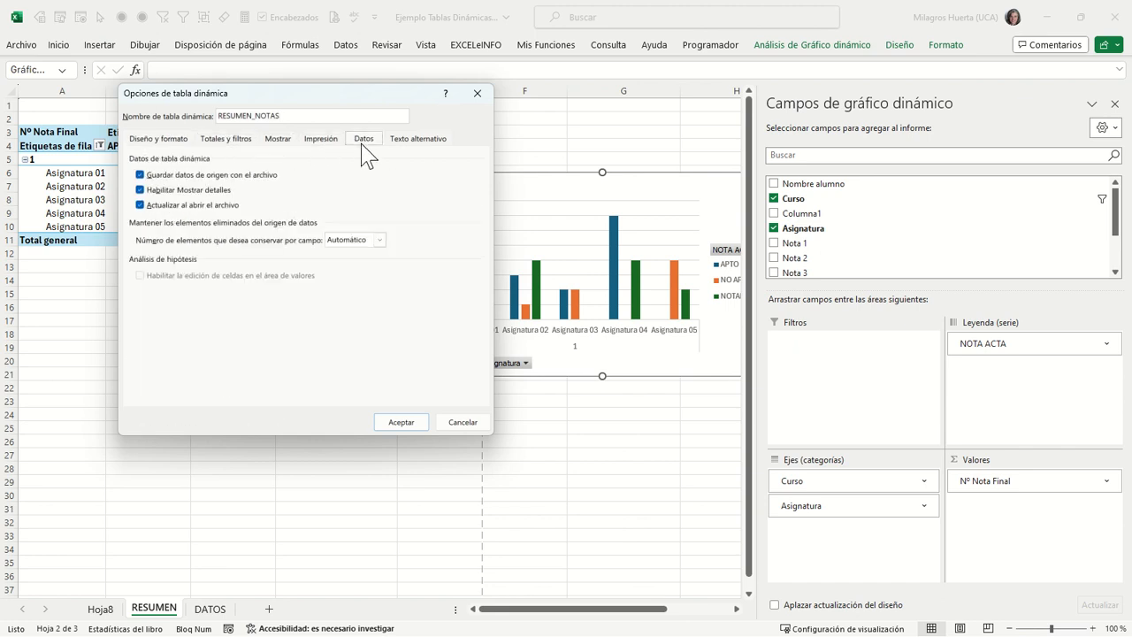
pyautogui.click(478, 93)
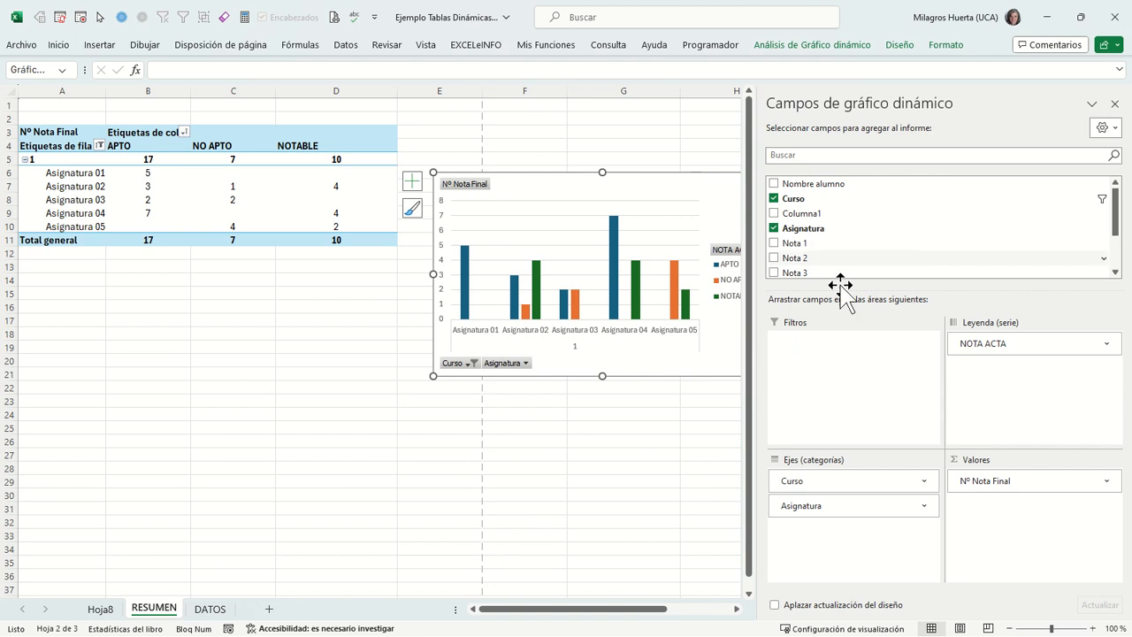
# - Compare the tools and field list offered for the pivot table, the pivot chart and an empty cell
pyautogui.click(367, 213)
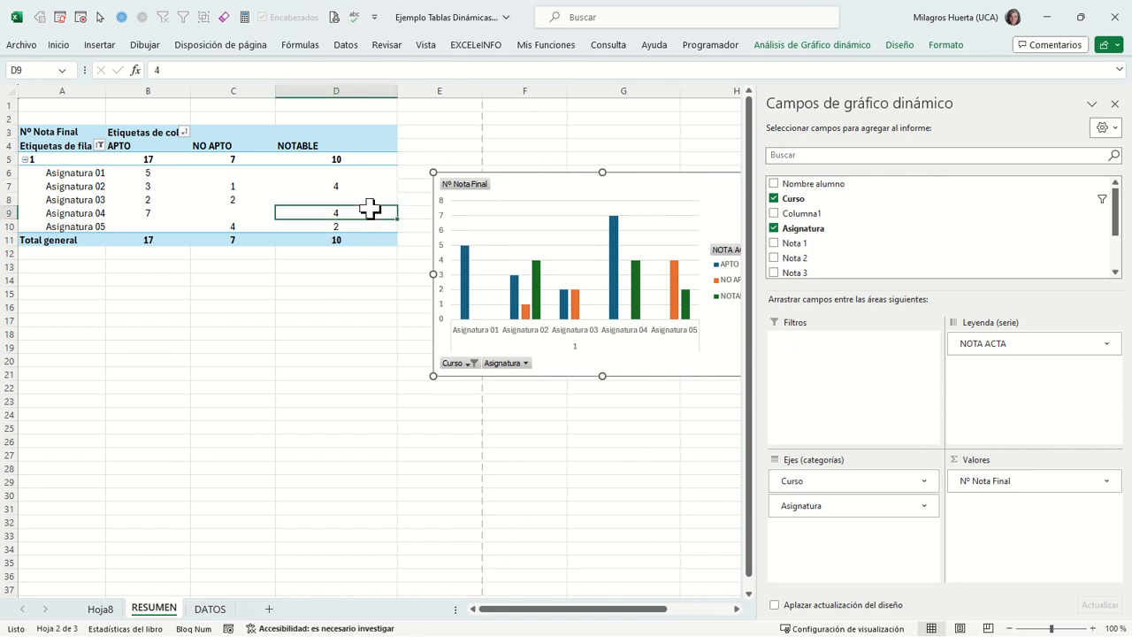
pyautogui.click(515, 241)
pyautogui.click(217, 397)
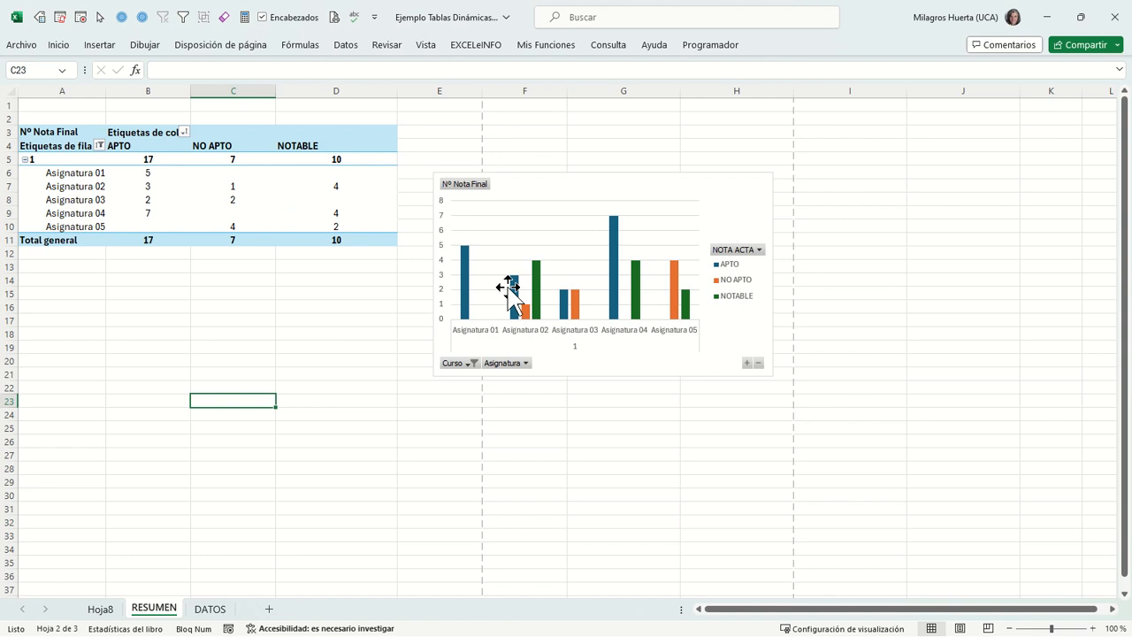
pyautogui.click(507, 258)
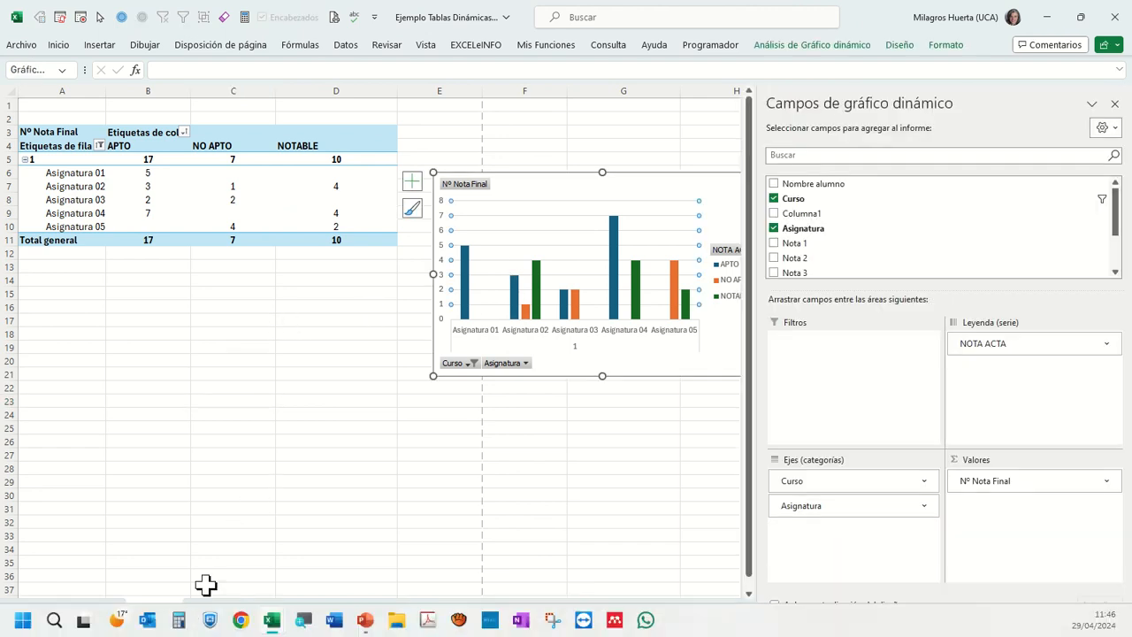
# - Switch to the open FastTest PlugIn - MANUAL.xlsx workbook
pyautogui.moveTo(271, 620)
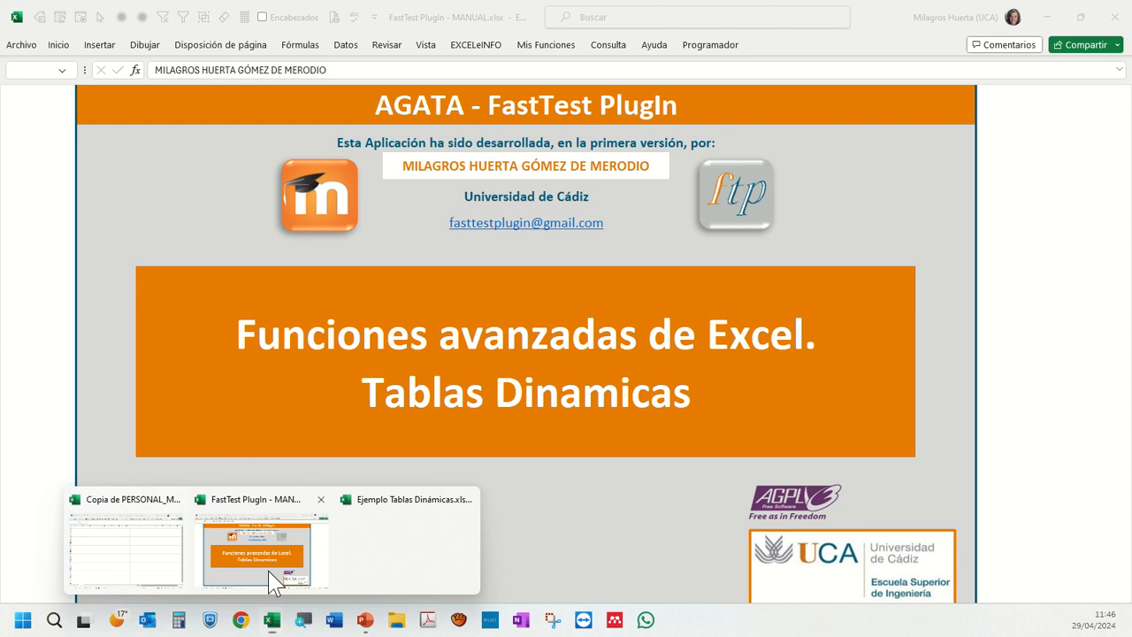
pyautogui.click(271, 584)
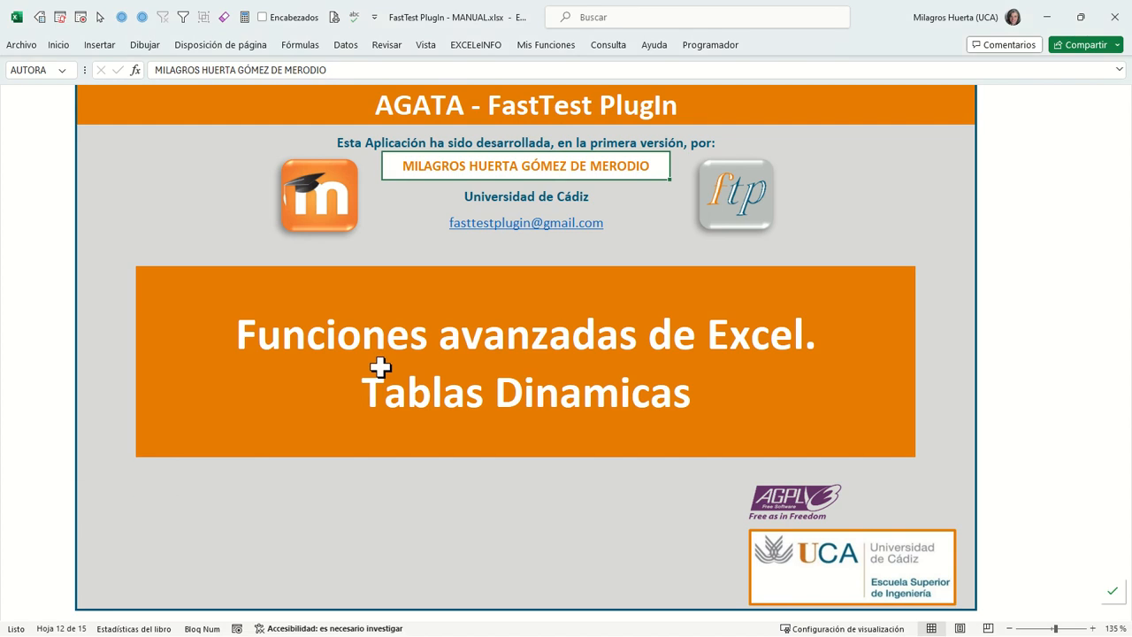